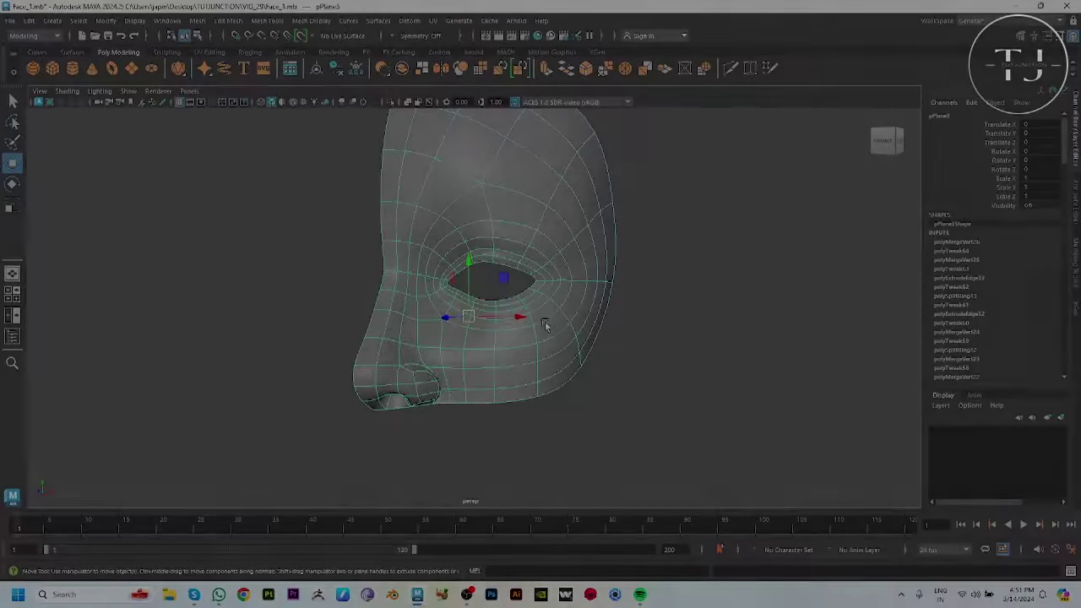
Zoom into the lips in the front view and draw a small polygon plane over the lip line
{"action": "scroll", "coordinate": [439, 482], "scroll_direction": "up", "scroll_amount": 3}
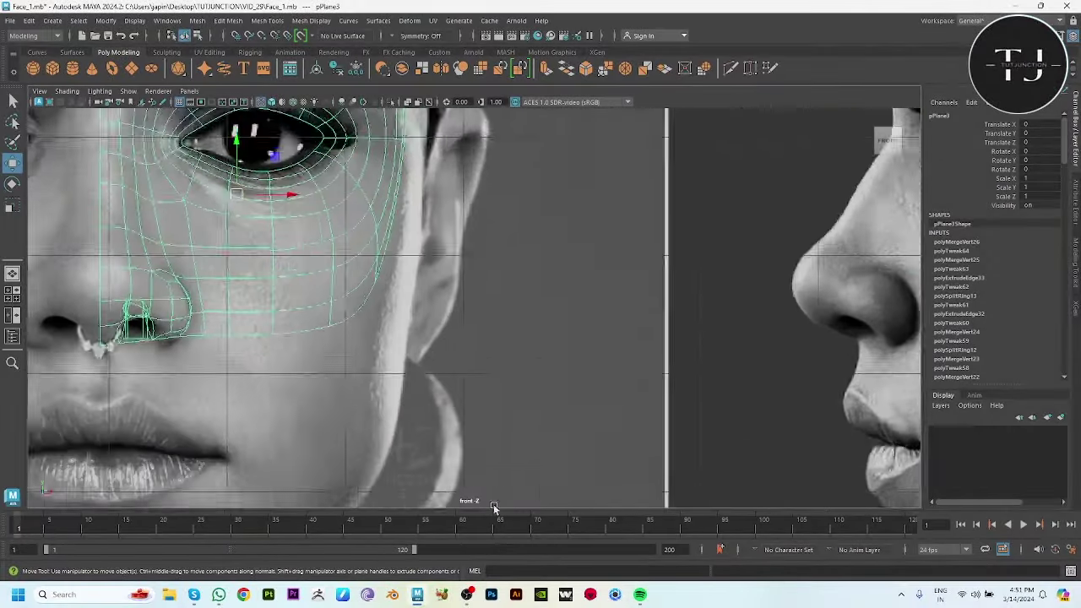
{"action": "key", "text": "space"}
{"action": "scroll", "coordinate": [466, 306], "scroll_direction": "up", "scroll_amount": 3}
{"action": "scroll", "coordinate": [388, 303], "scroll_direction": "up", "scroll_amount": 2}
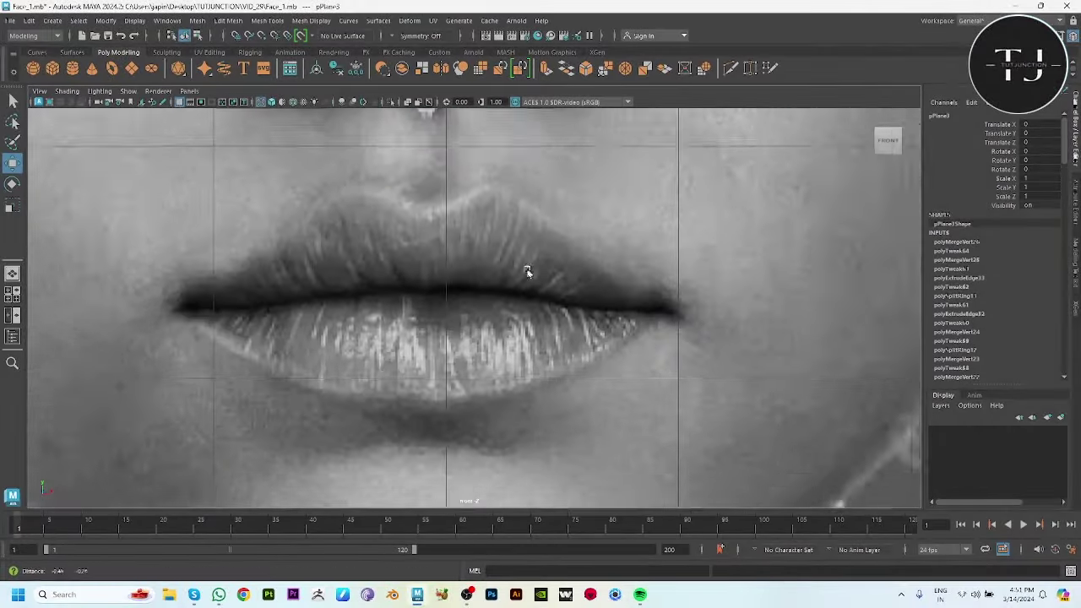
{"action": "scroll", "coordinate": [359, 262], "scroll_direction": "up", "scroll_amount": 1}
{"action": "left_click", "coordinate": [131, 68]}
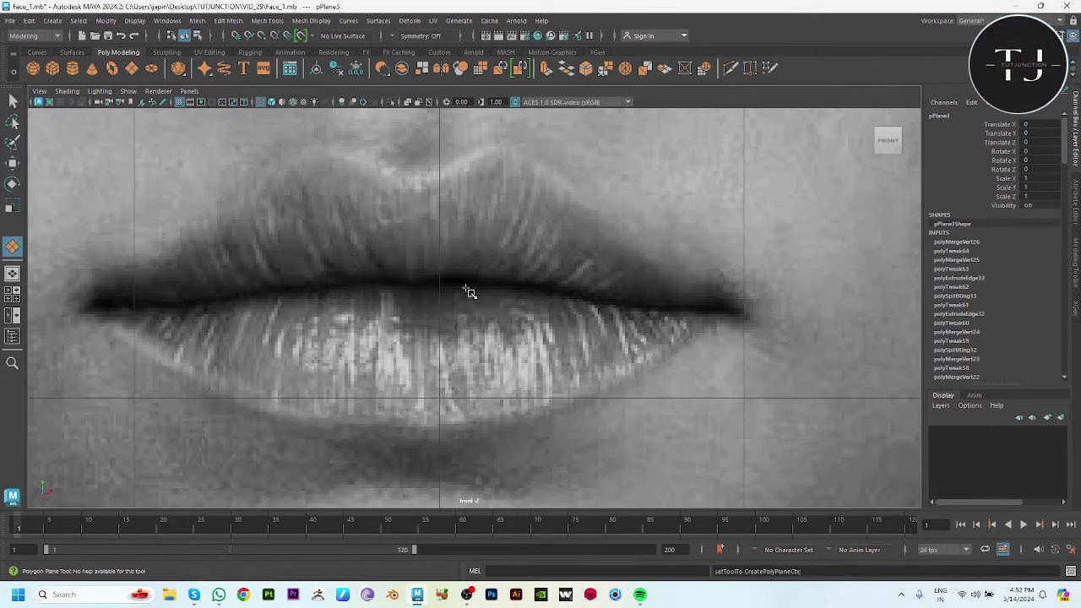
{"action": "left_click_drag", "start_coordinate": [410, 272], "coordinate": [607, 300]}
Stretch the plane's right end to the lip corner and narrow its left end into a wedge
{"action": "key", "text": "w"}
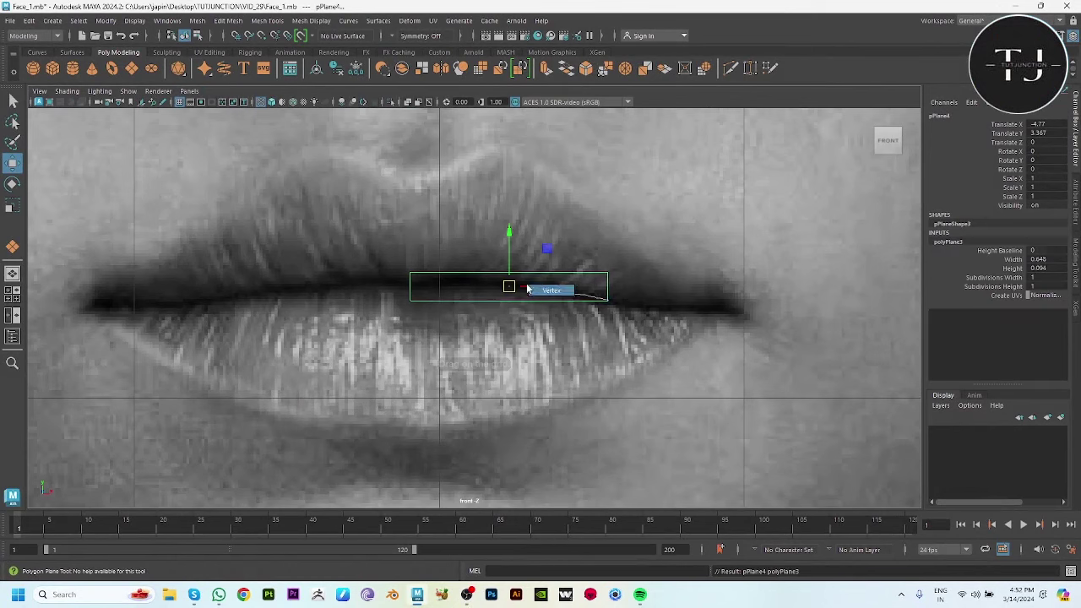
{"action": "key", "text": "F9"}
{"action": "mouse_move", "coordinate": [629, 257]}
{"action": "left_mouse_down"}
{"action": "mouse_move", "coordinate": [591, 314]}
{"action": "mouse_move", "coordinate": [740, 310]}
{"action": "left_mouse_up"}
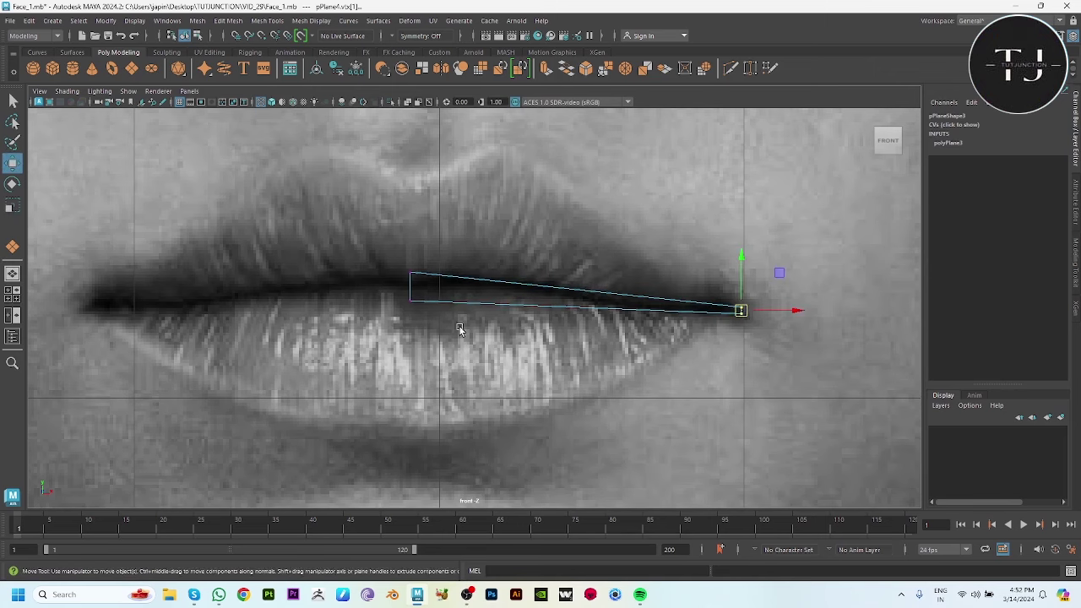
{"action": "left_click_drag", "start_coordinate": [396, 261], "coordinate": [422, 308]}
{"action": "key", "text": "r"}
{"action": "left_click_drag", "start_coordinate": [410, 239], "coordinate": [413, 255]}
{"action": "key", "text": "w"}
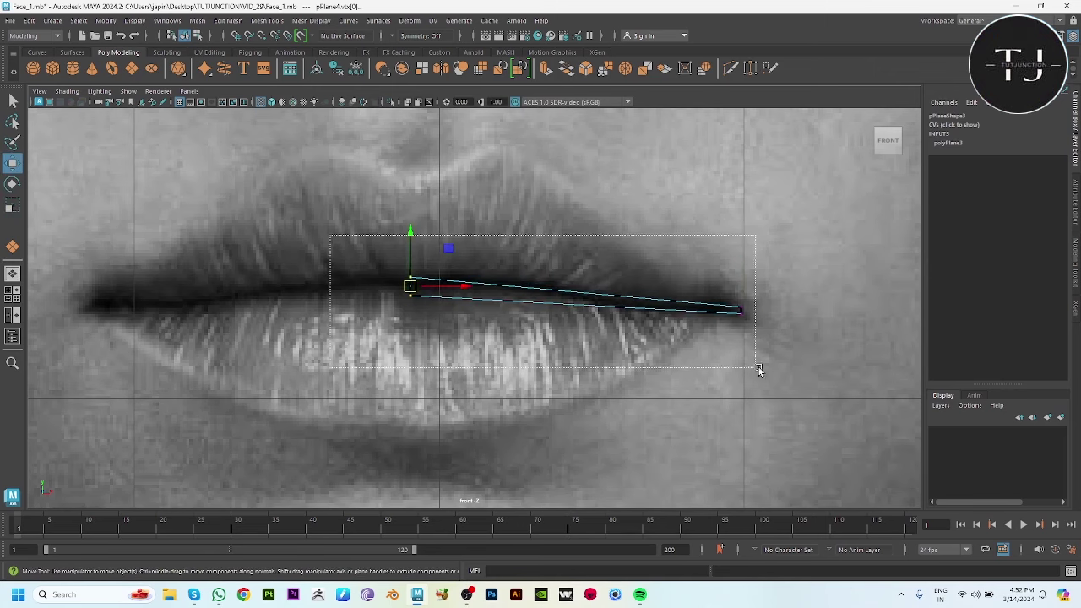
Push the strip to the lips' depth in side view and tuck its corner vertex into the mouth corner
{"action": "key", "text": "space"}
{"action": "key", "text": "space"}
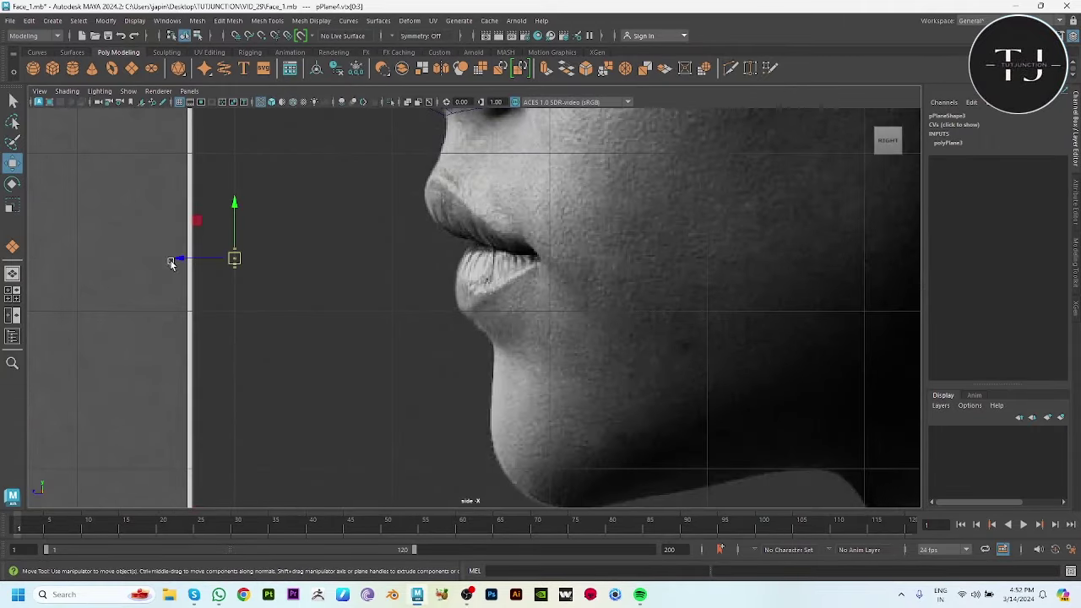
{"action": "left_click_drag", "start_coordinate": [171, 262], "coordinate": [286, 258]}
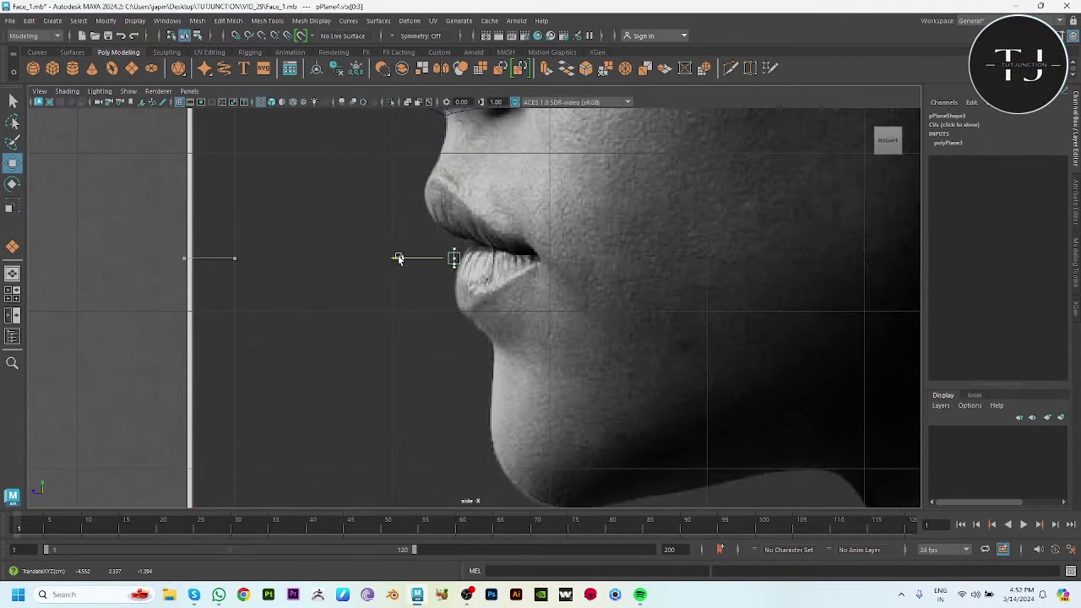
{"action": "key", "text": "space"}
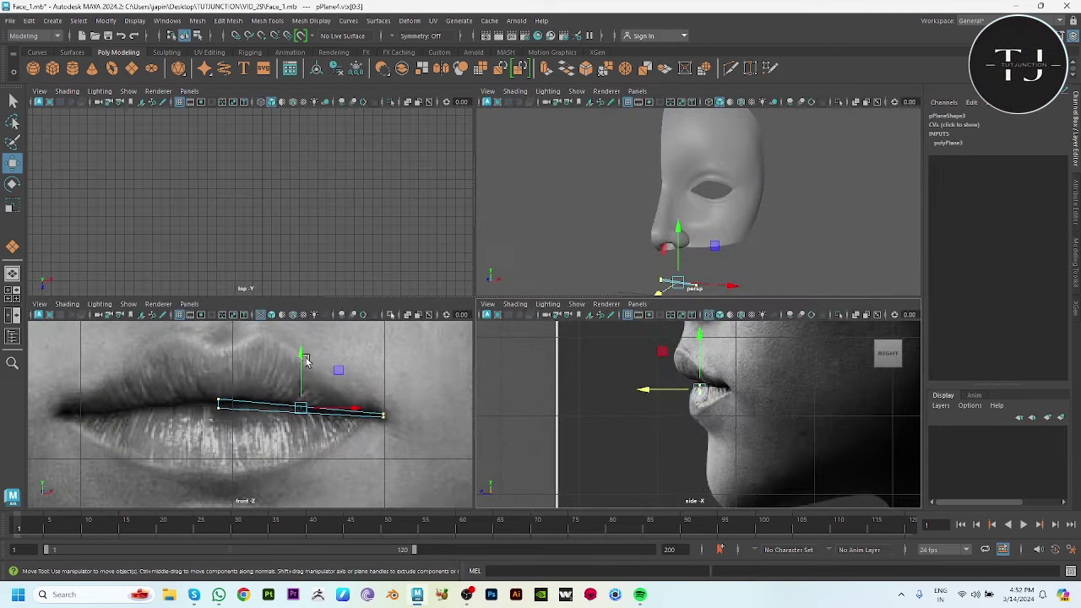
{"action": "left_click", "coordinate": [383, 415]}
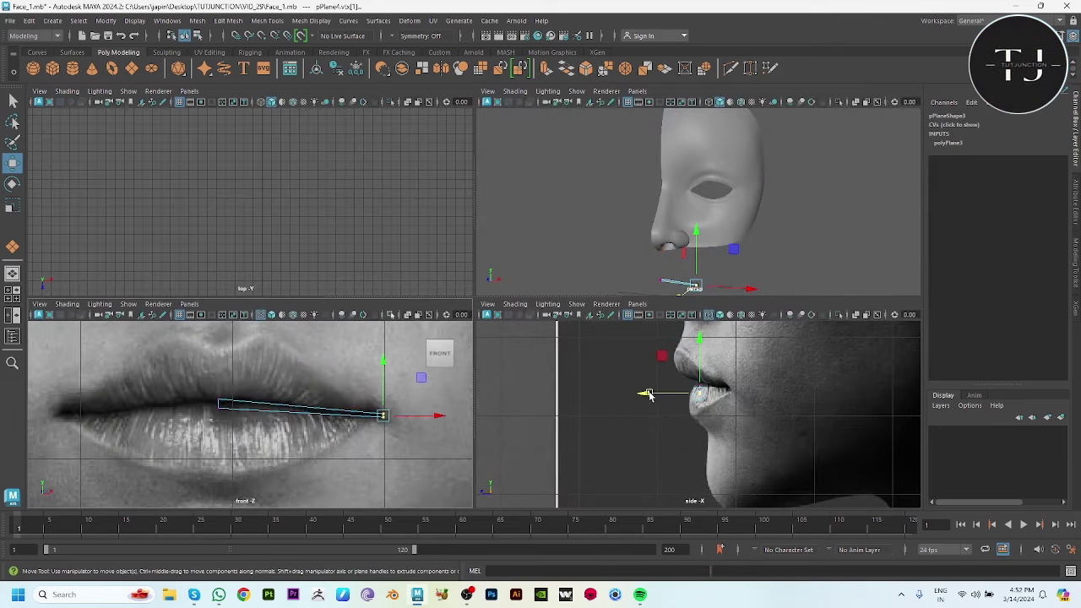
{"action": "left_click_drag", "start_coordinate": [647, 394], "coordinate": [679, 390]}
{"action": "key", "text": "space"}
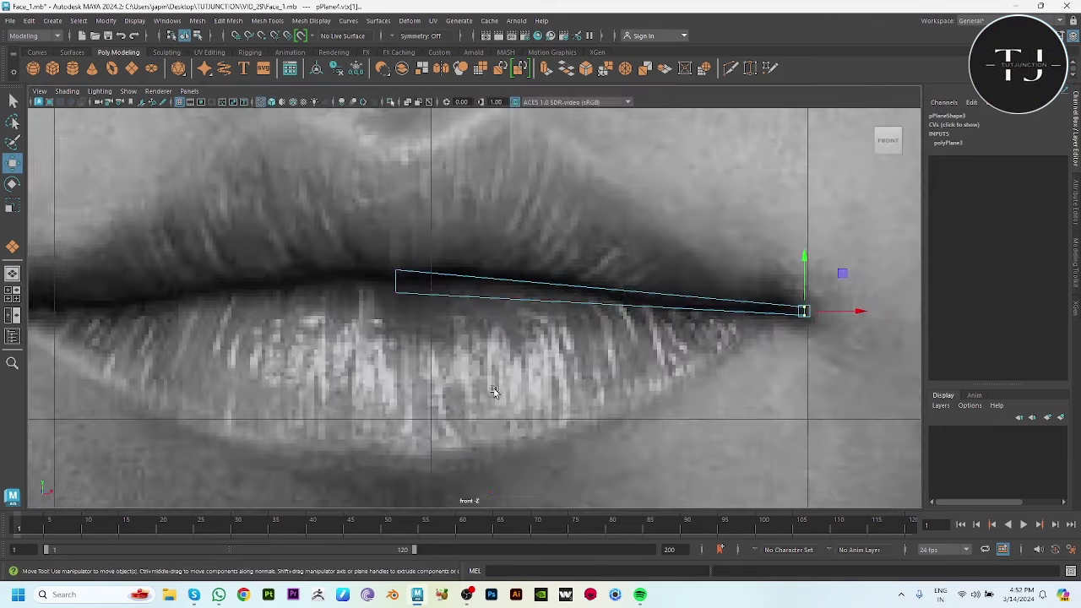
{"action": "left_click", "coordinate": [517, 282]}
{"action": "right_click_drag", "start_coordinate": [553, 228], "coordinate": [549, 212], "text": "shift"}
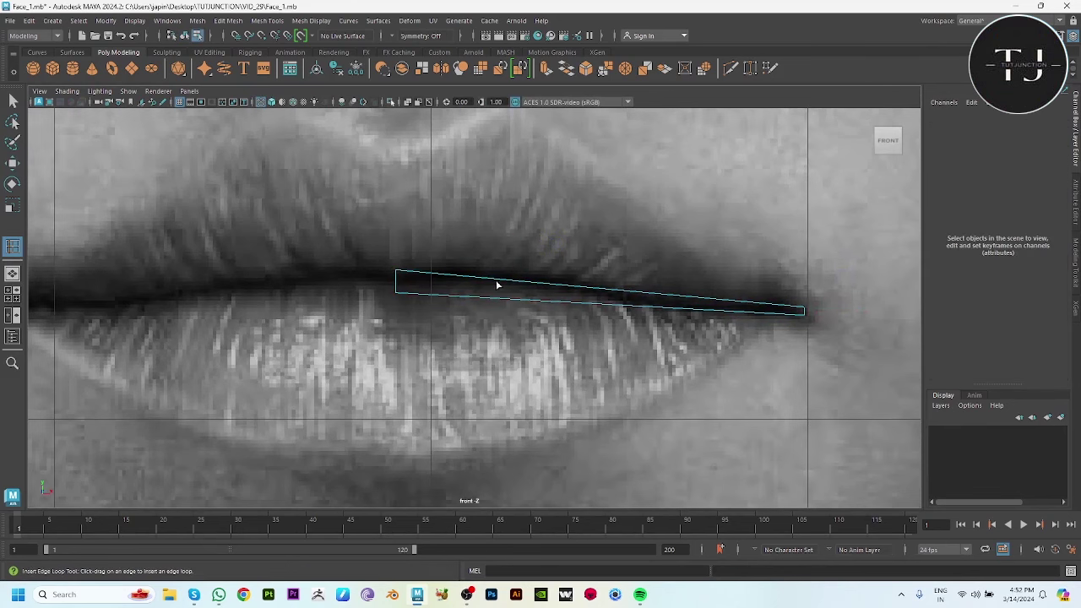
Insert three edge loops across the lip strip
{"action": "left_click", "coordinate": [485, 280]}
{"action": "left_click", "coordinate": [571, 289]}
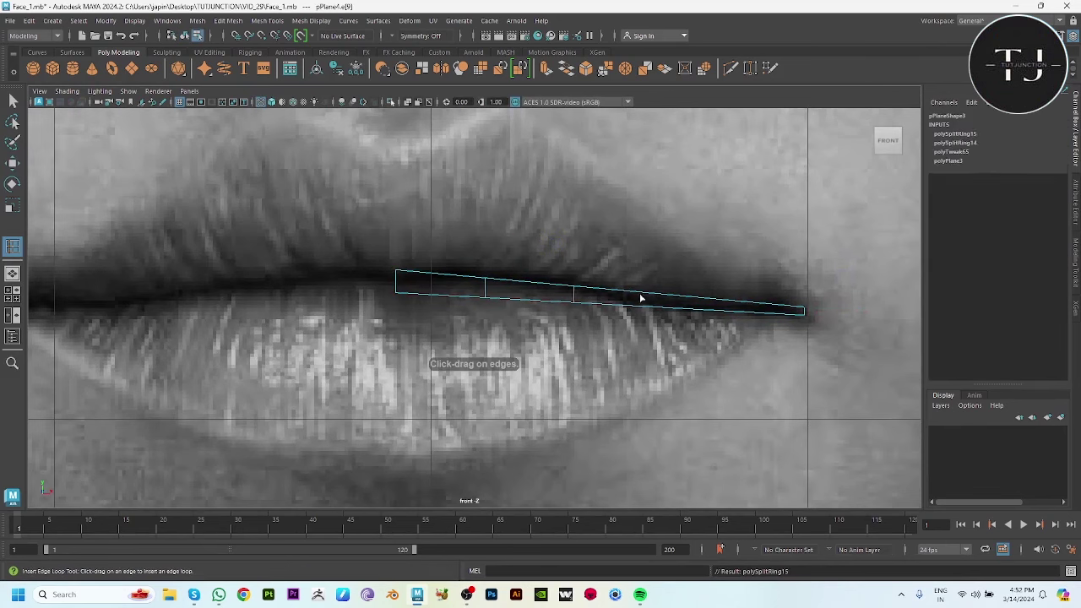
{"action": "left_click", "coordinate": [669, 299]}
Raise the strip's middle vertices so they follow the curve of the lip line
{"action": "key", "text": "w"}
{"action": "key", "text": "F9"}
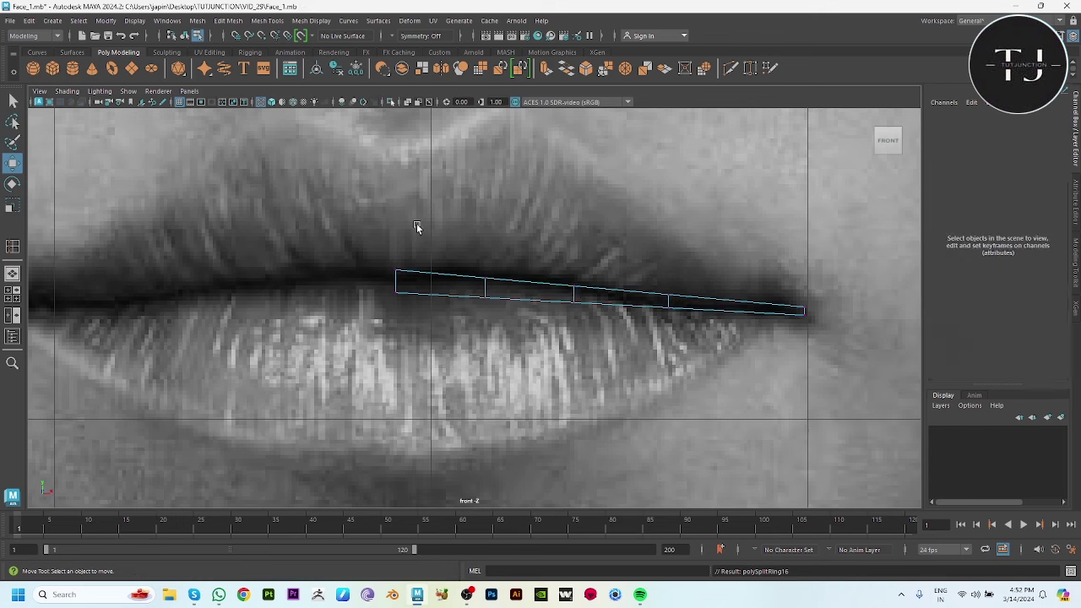
{"action": "left_click", "coordinate": [575, 292]}
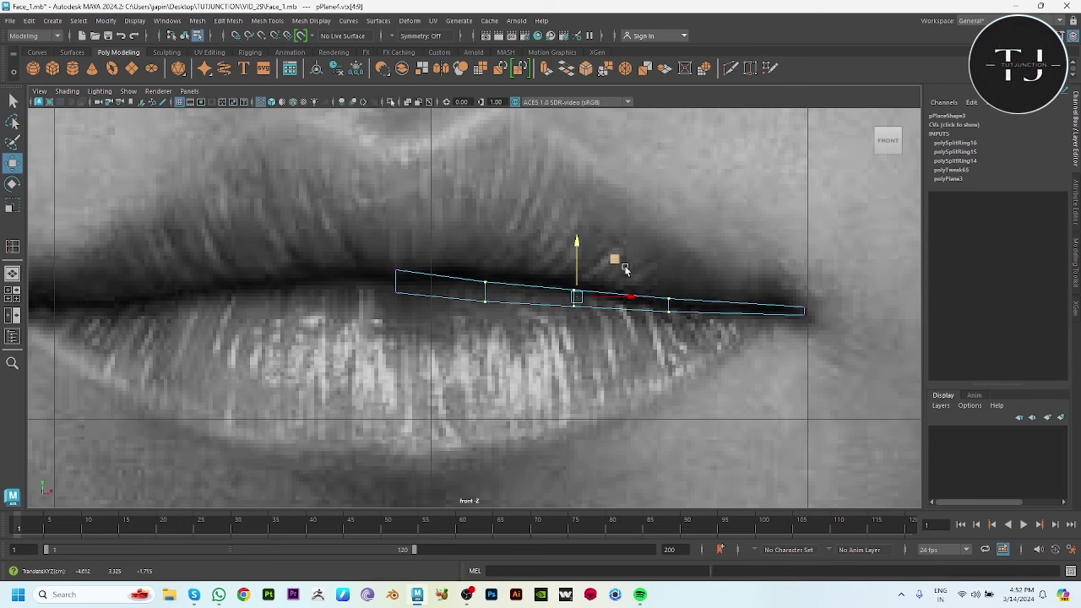
{"action": "key", "text": "ctrl+z"}
{"action": "left_click_drag", "start_coordinate": [532, 262], "coordinate": [529, 242]}
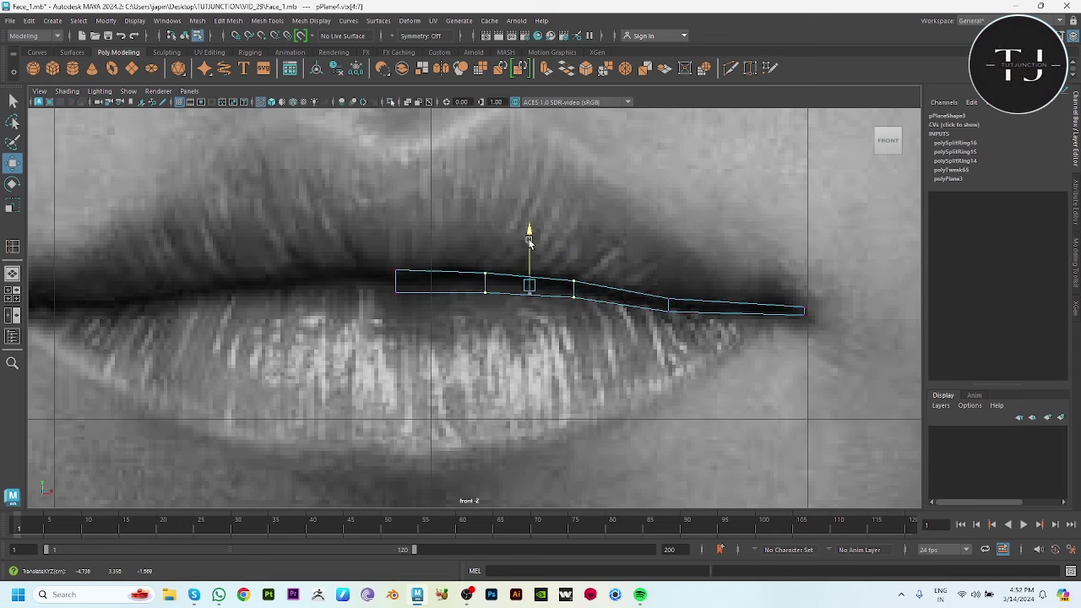
{"action": "mouse_move", "coordinate": [462, 325]}
{"action": "left_mouse_down"}
{"action": "mouse_move", "coordinate": [518, 236]}
{"action": "mouse_move", "coordinate": [486, 223]}
{"action": "left_mouse_up"}
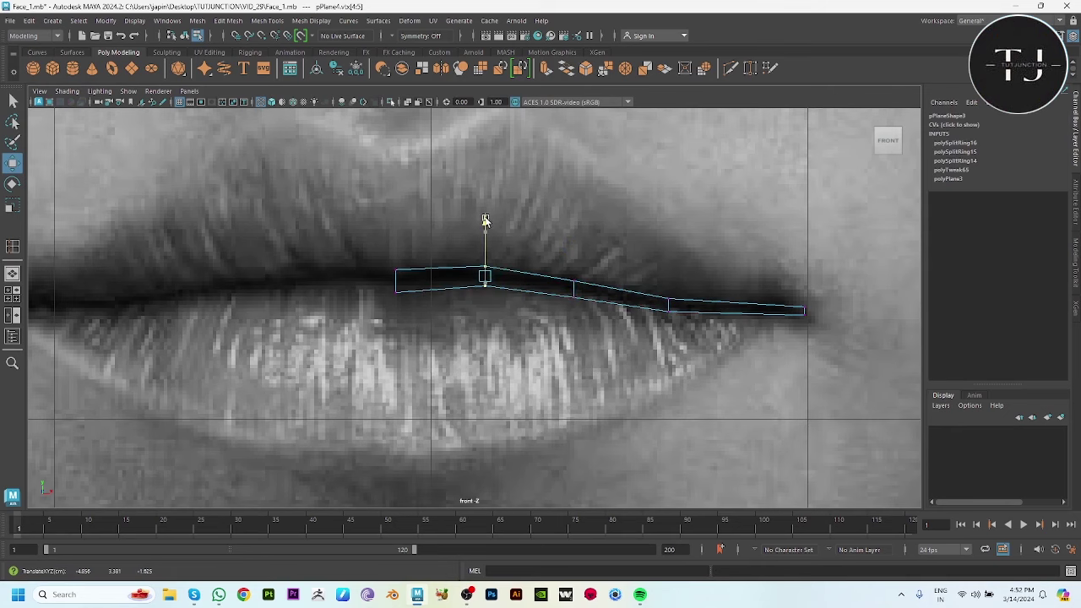
{"action": "left_click_drag", "start_coordinate": [553, 266], "coordinate": [595, 313]}
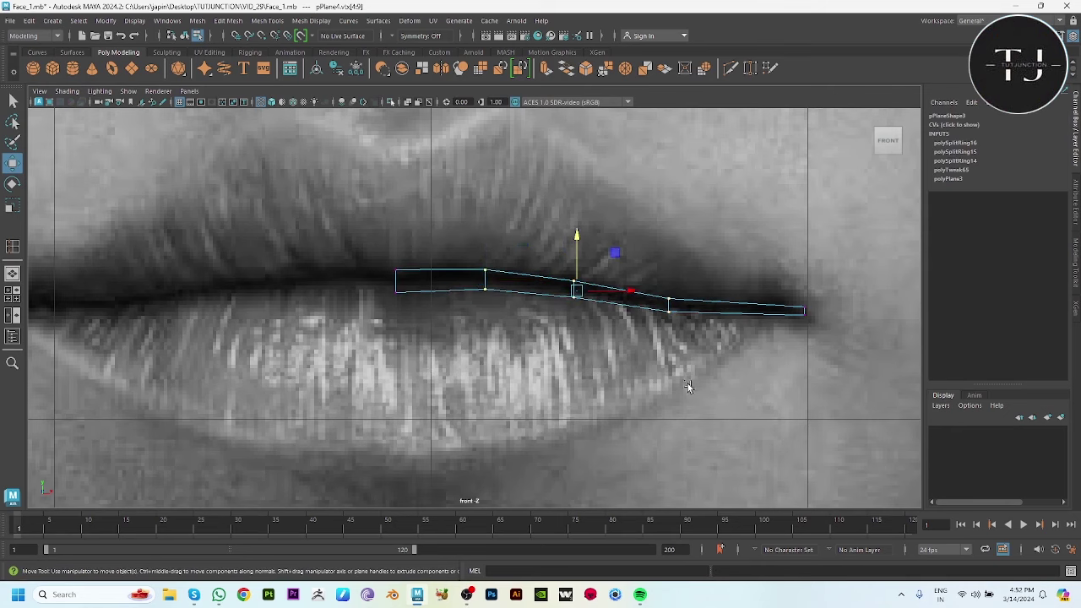
{"action": "key", "text": "space"}
{"action": "key", "text": "space"}
{"action": "scroll", "coordinate": [389, 356], "scroll_direction": "down", "scroll_amount": 5}
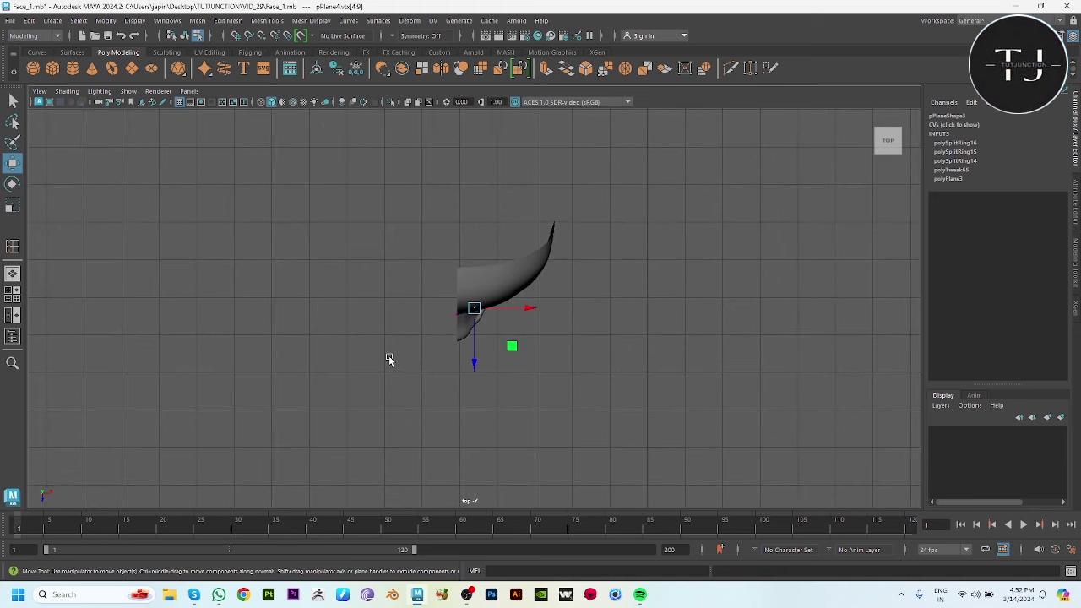
In the wireframe top view, push two middle lip vertices back to follow the mouth's curve
{"action": "key", "text": "4"}
{"action": "scroll", "coordinate": [453, 271], "scroll_direction": "up", "scroll_amount": 5}
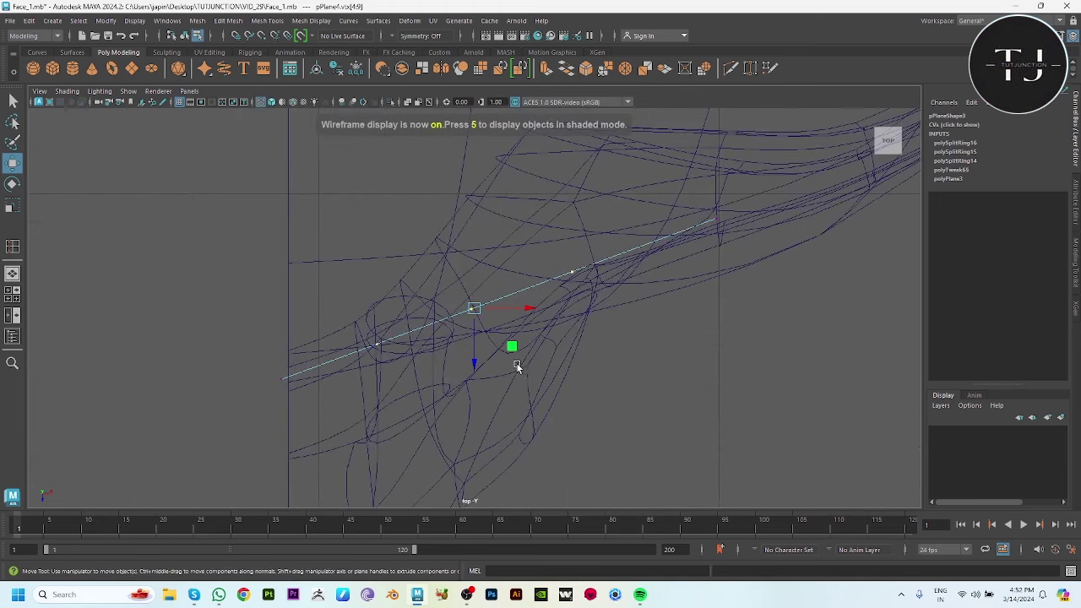
{"action": "left_click_drag", "start_coordinate": [473, 365], "coordinate": [475, 394]}
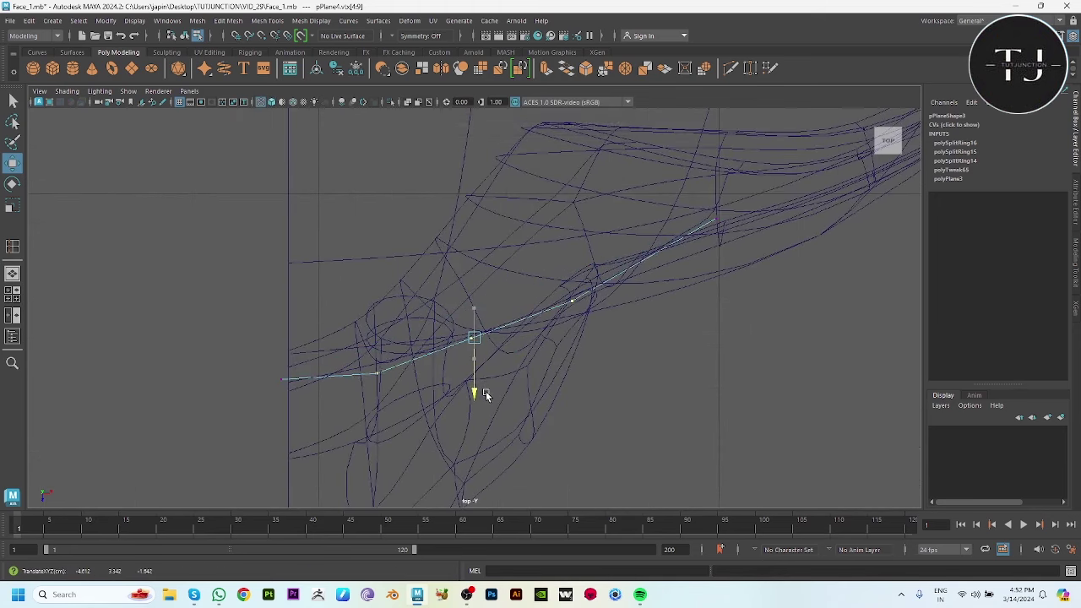
{"action": "left_click", "coordinate": [531, 314]}
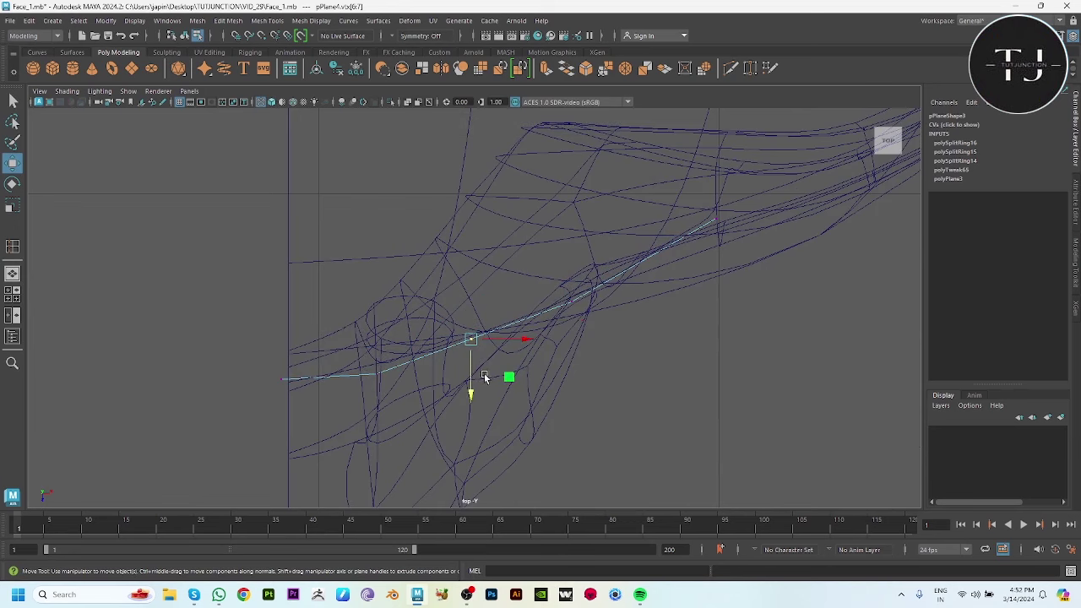
{"action": "left_click_drag", "start_coordinate": [474, 380], "coordinate": [472, 391]}
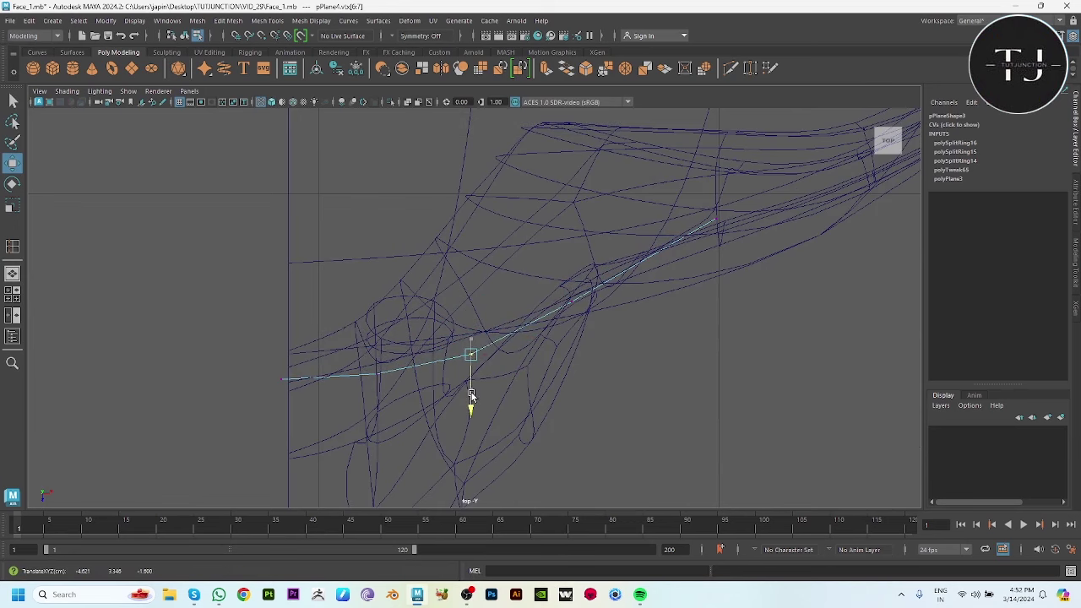
{"action": "key", "text": "space"}
{"action": "key", "text": "space"}
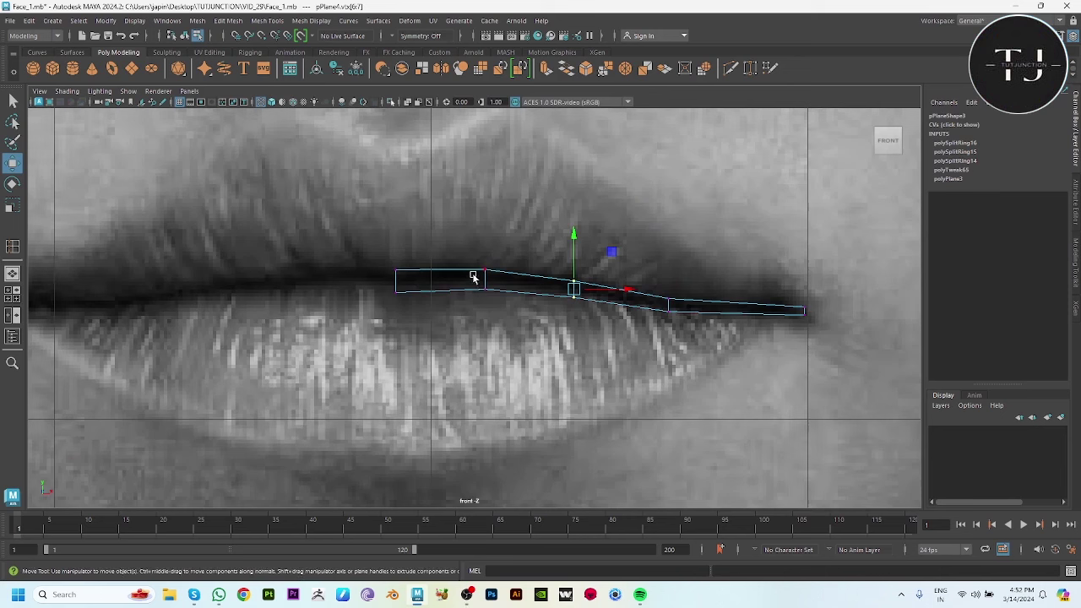
Extrude the strip's upper edges, then spread and lift the new row toward the upper lip
{"action": "right_click_drag", "start_coordinate": [470, 274], "coordinate": [461, 243]}
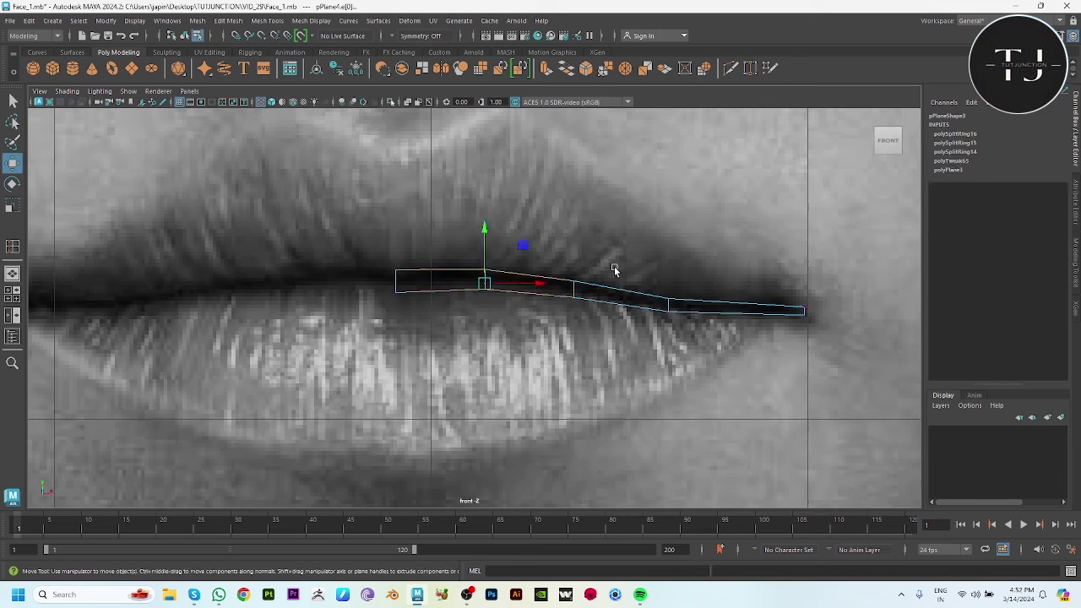
{"action": "left_click_drag", "start_coordinate": [745, 290], "coordinate": [729, 295]}
{"action": "key", "text": "ctrl+e"}
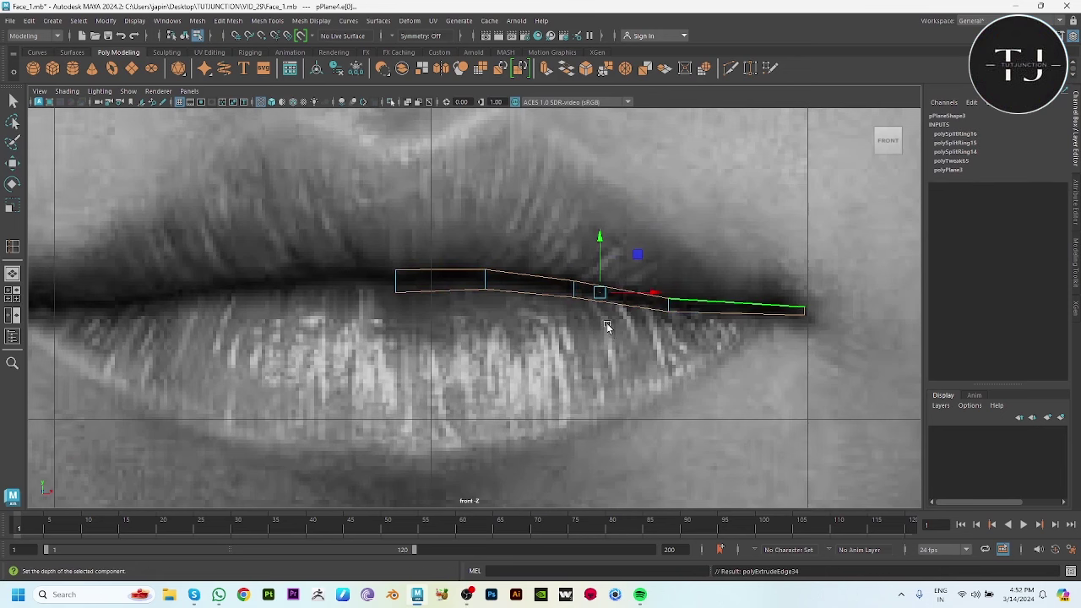
{"action": "middle_click_drag", "start_coordinate": [596, 315], "coordinate": [554, 337], "text": "alt"}
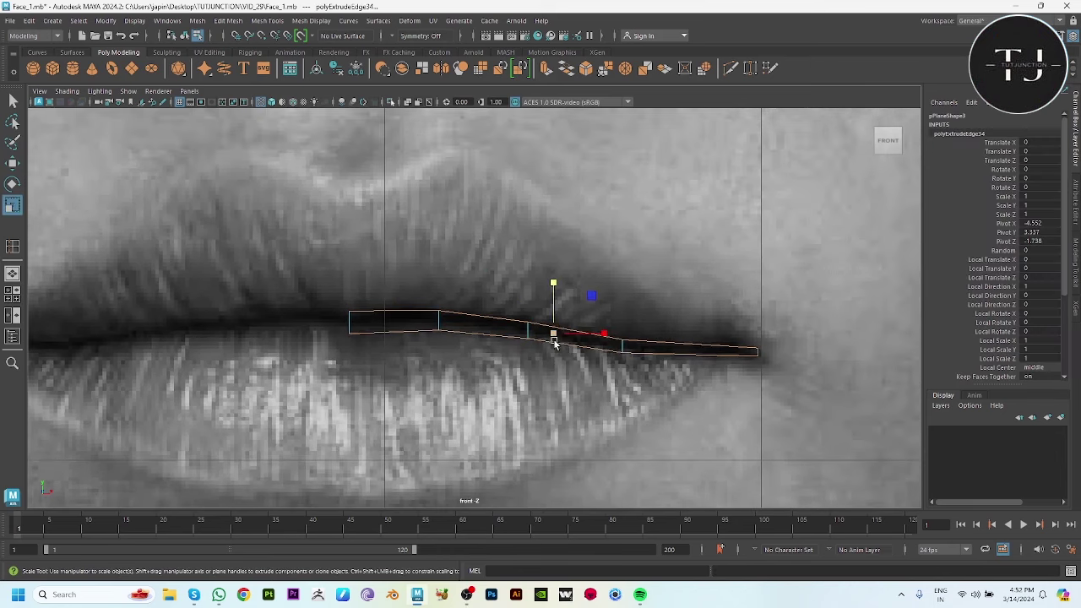
{"action": "left_click_drag", "start_coordinate": [604, 335], "coordinate": [602, 354]}
{"action": "left_click_drag", "start_coordinate": [553, 283], "coordinate": [554, 266]}
Pull a vertex of the new upper row up toward the lip peak
{"action": "key", "text": "w"}
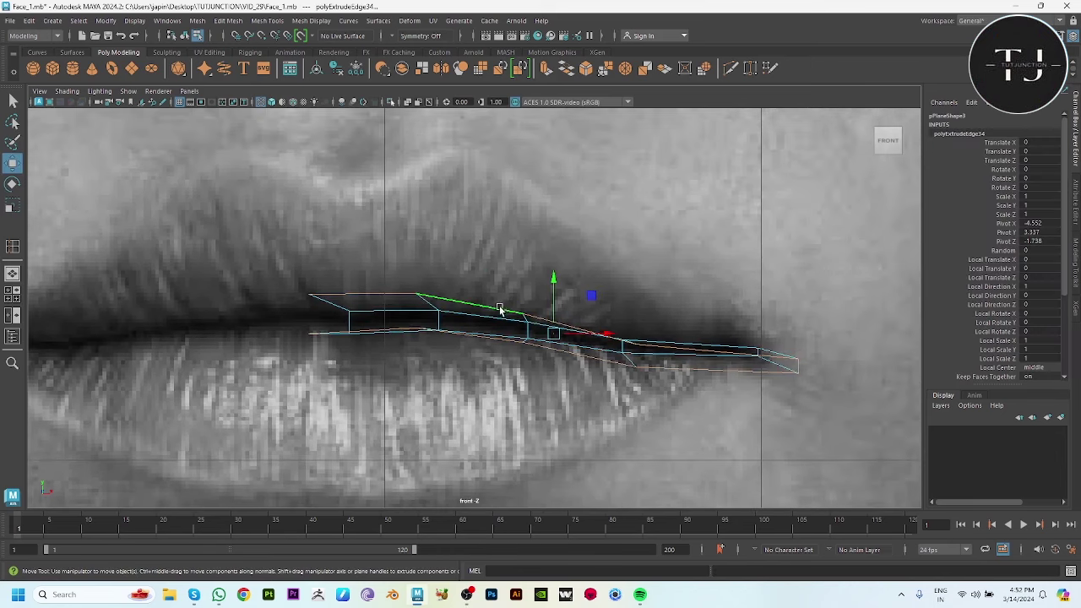
{"action": "left_click", "coordinate": [415, 294]}
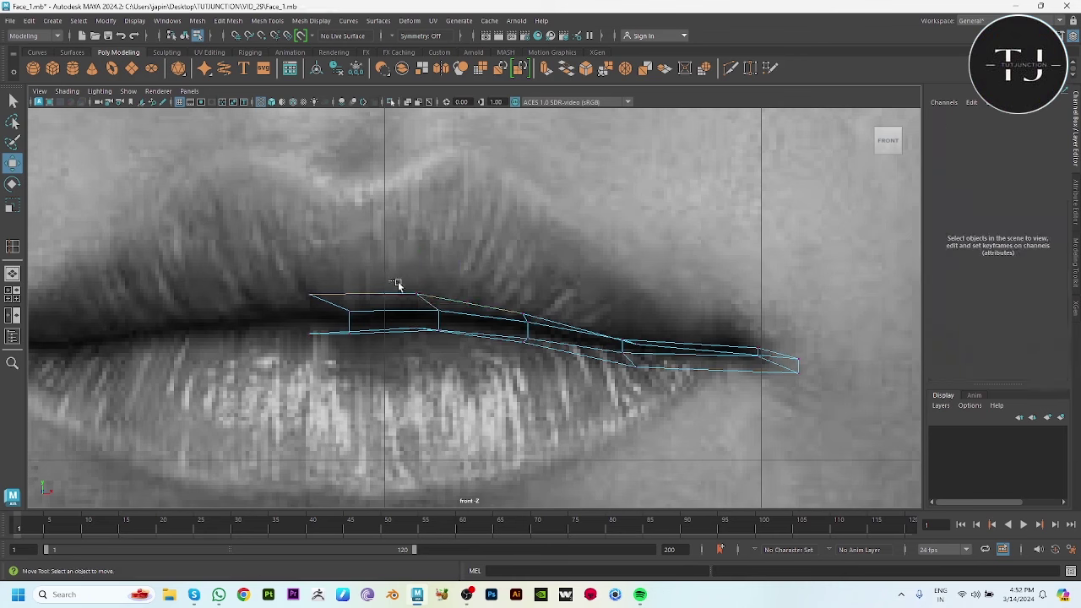
{"action": "left_click_drag", "start_coordinate": [415, 295], "coordinate": [448, 154]}
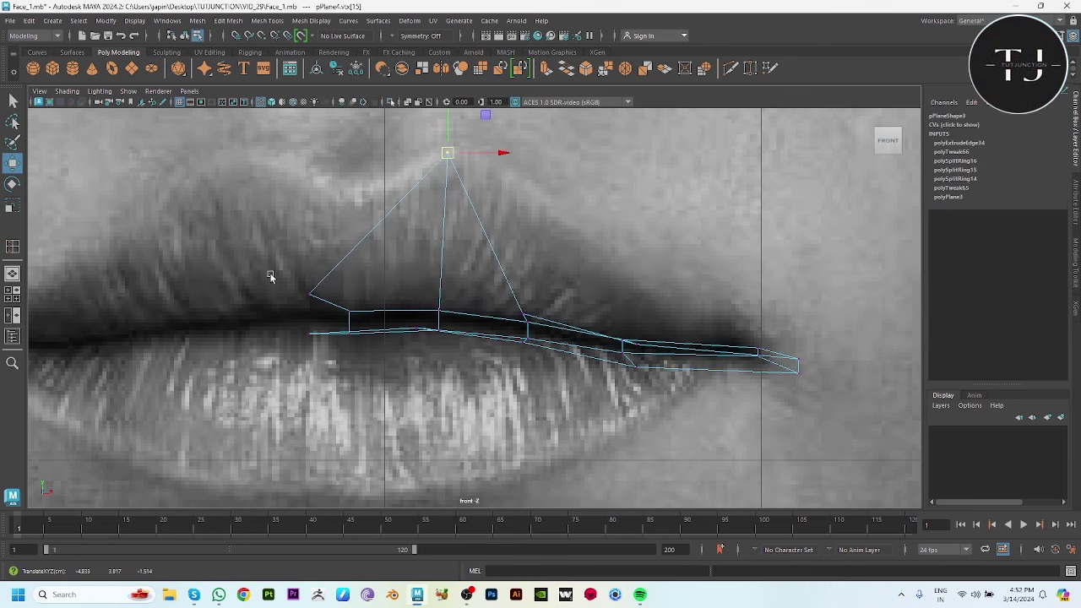
Pull one vertex up to the upper lip outline and three vertices down onto the lower lip edge
{"action": "left_click", "coordinate": [309, 294]}
{"action": "left_click_drag", "start_coordinate": [309, 295], "coordinate": [348, 183]}
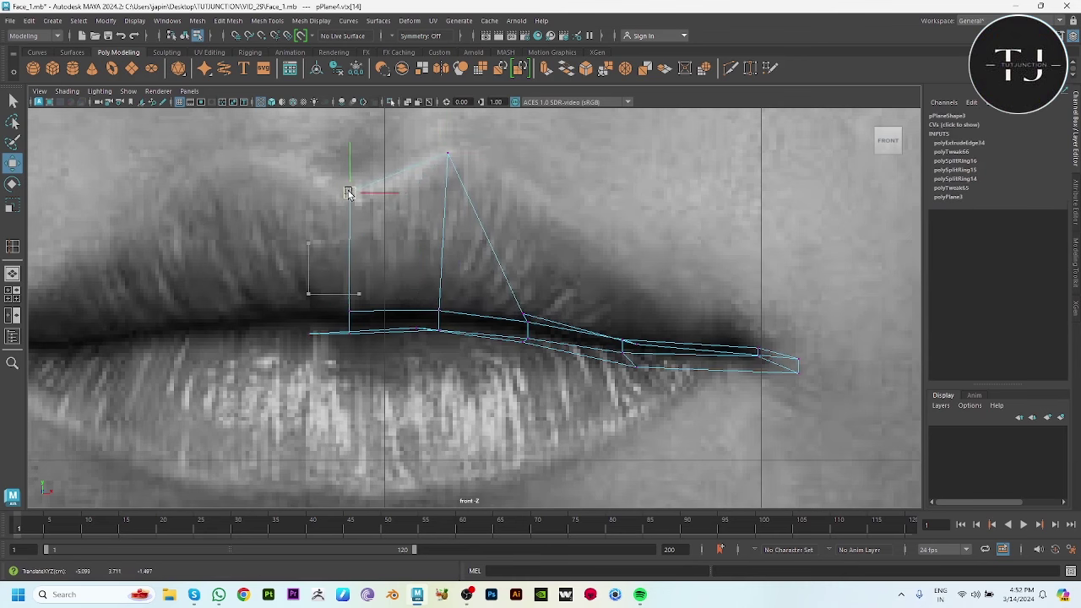
{"action": "middle_click_drag", "start_coordinate": [353, 247], "coordinate": [380, 230], "text": "alt"}
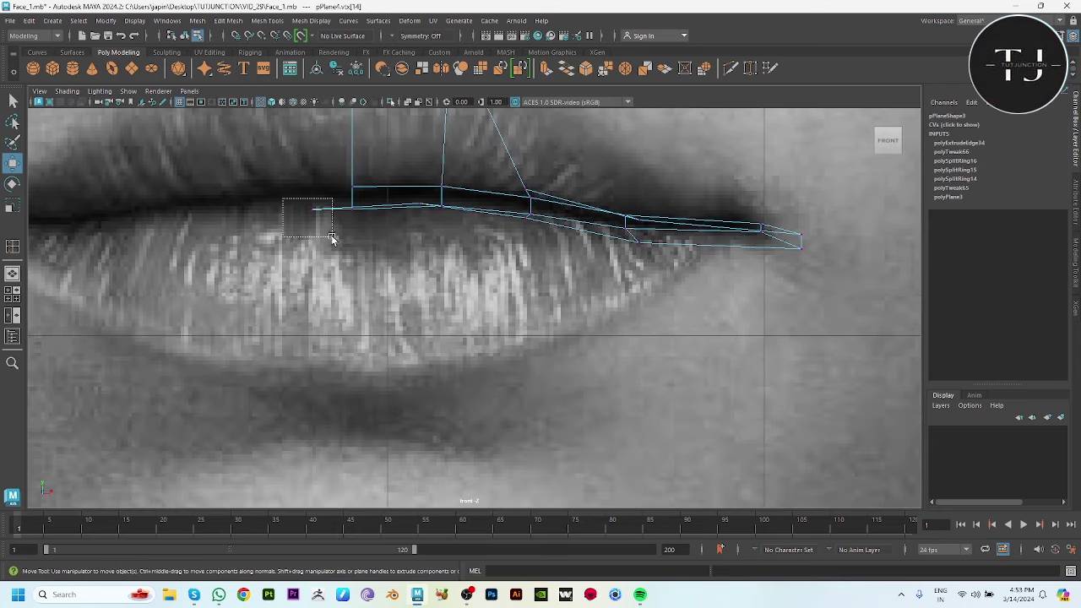
{"action": "left_click_drag", "start_coordinate": [332, 238], "coordinate": [332, 239]}
{"action": "left_click_drag", "start_coordinate": [313, 209], "coordinate": [352, 379]}
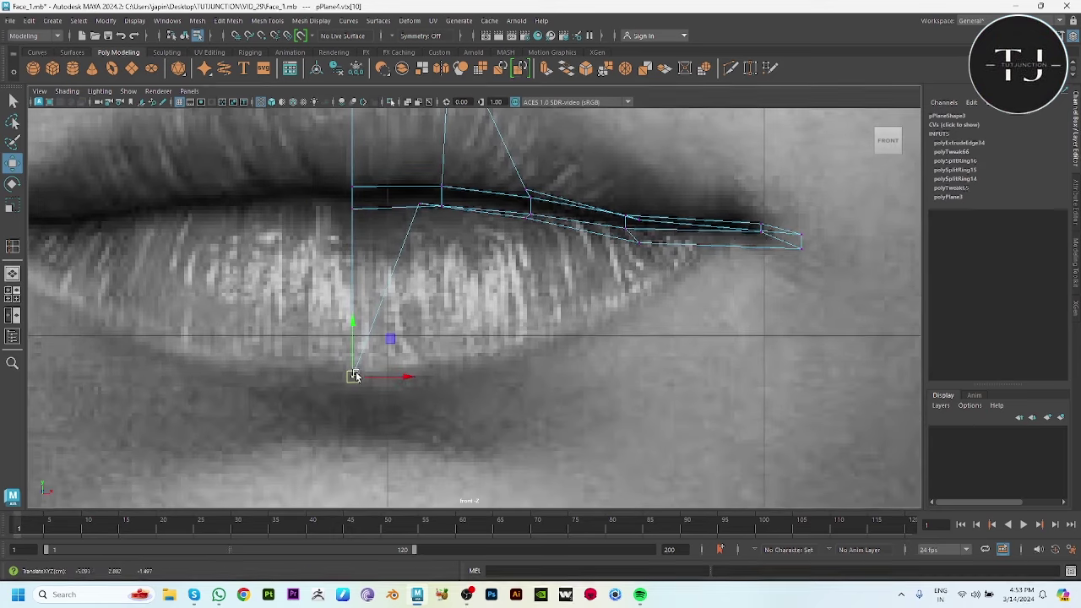
{"action": "left_click_drag", "start_coordinate": [424, 222], "coordinate": [423, 221]}
{"action": "left_click_drag", "start_coordinate": [420, 205], "coordinate": [445, 368]}
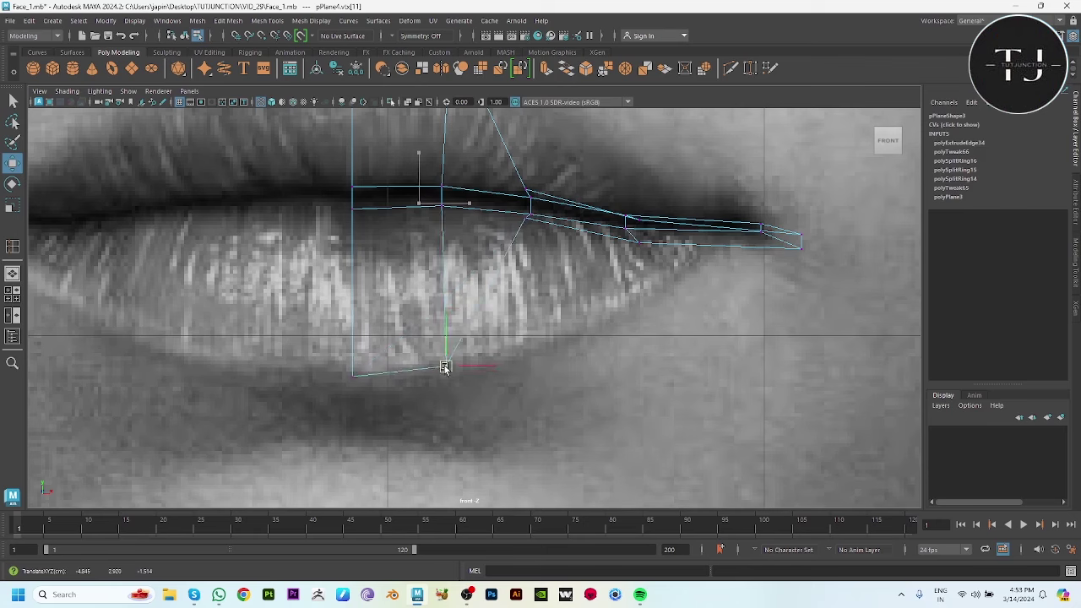
{"action": "left_click", "coordinate": [525, 220]}
{"action": "left_click_drag", "start_coordinate": [523, 218], "coordinate": [537, 324]}
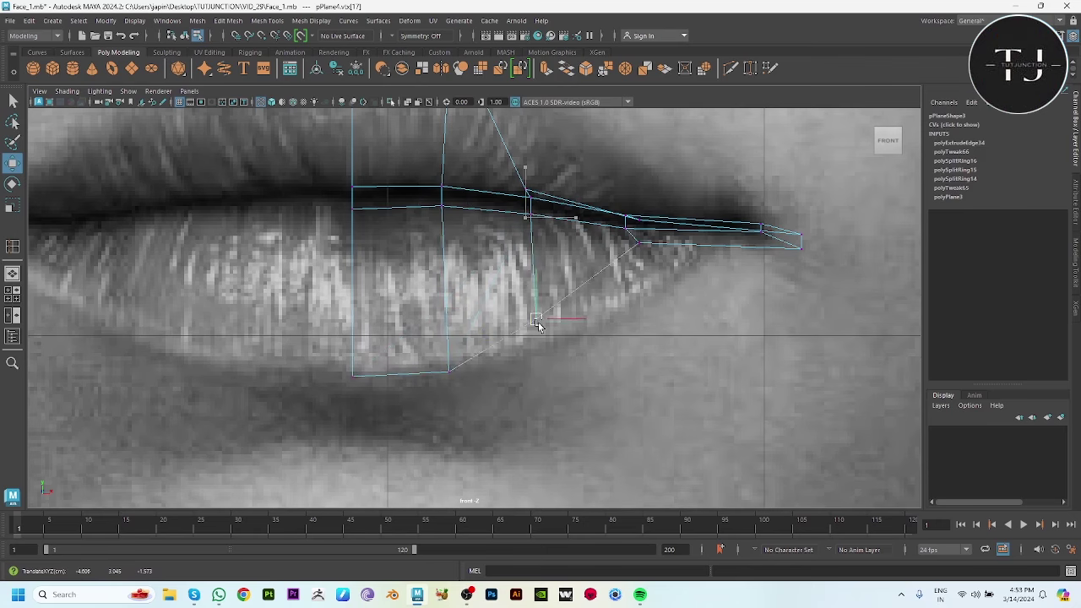
Raise the two vertices near the corner onto the upper lip outline
{"action": "middle_click_drag", "start_coordinate": [540, 221], "coordinate": [534, 327], "text": "alt"}
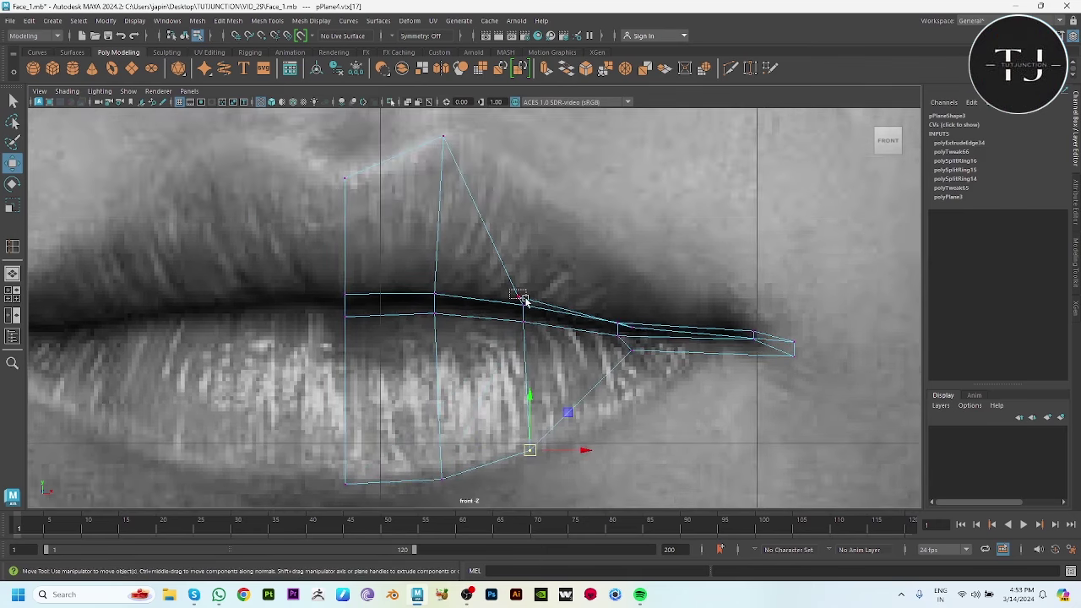
{"action": "left_click", "coordinate": [519, 296]}
{"action": "left_click_drag", "start_coordinate": [519, 296], "coordinate": [532, 175]}
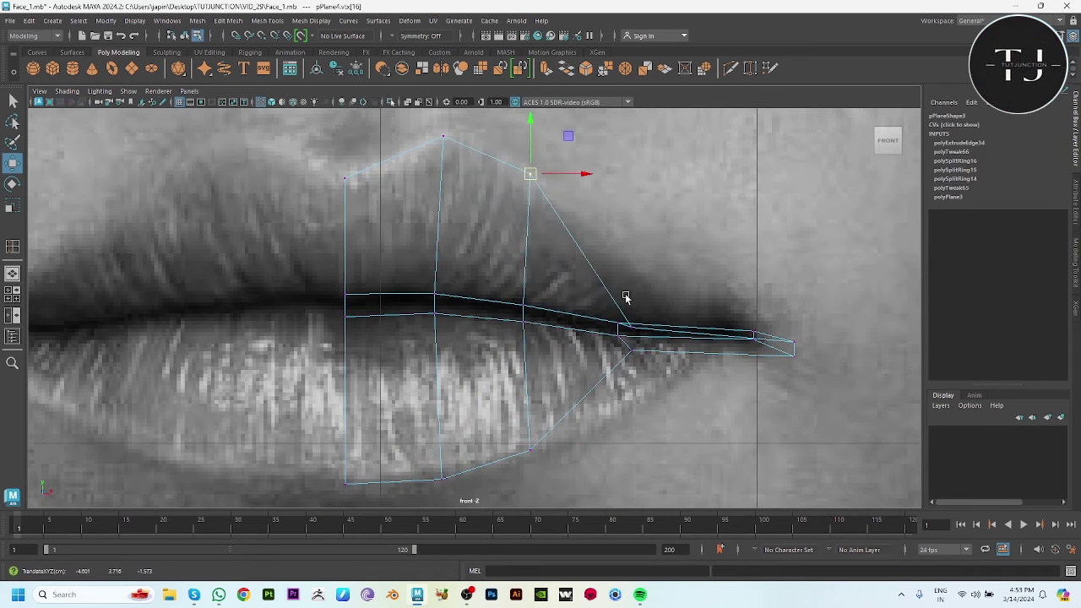
{"action": "left_click", "coordinate": [626, 326]}
{"action": "left_click_drag", "start_coordinate": [626, 326], "coordinate": [622, 257]}
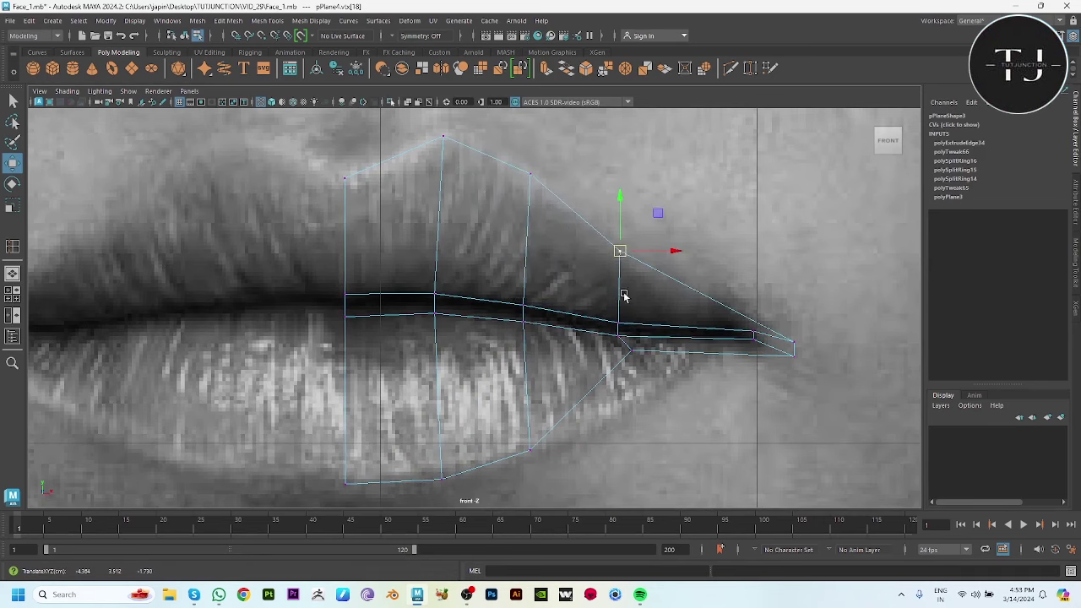
Drop the lower-lip corner vertex onto the lower lip edge and nudge the corner vertex into the mouth corner
{"action": "left_click", "coordinate": [627, 349]}
{"action": "left_click_drag", "start_coordinate": [627, 349], "coordinate": [622, 413]}
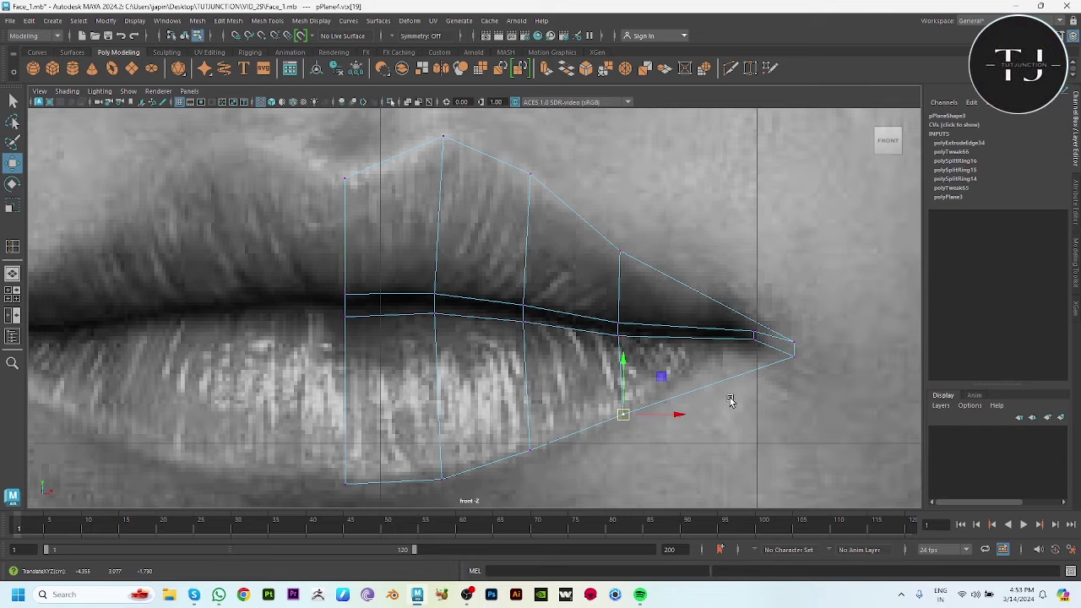
{"action": "middle_click_drag", "start_coordinate": [731, 401], "coordinate": [574, 451], "text": "alt"}
{"action": "left_click", "coordinate": [634, 398]}
{"action": "mouse_move", "coordinate": [634, 397]}
{"action": "left_mouse_down"}
{"action": "mouse_move", "coordinate": [612, 380]}
{"action": "mouse_move", "coordinate": [621, 403]}
{"action": "left_mouse_up"}
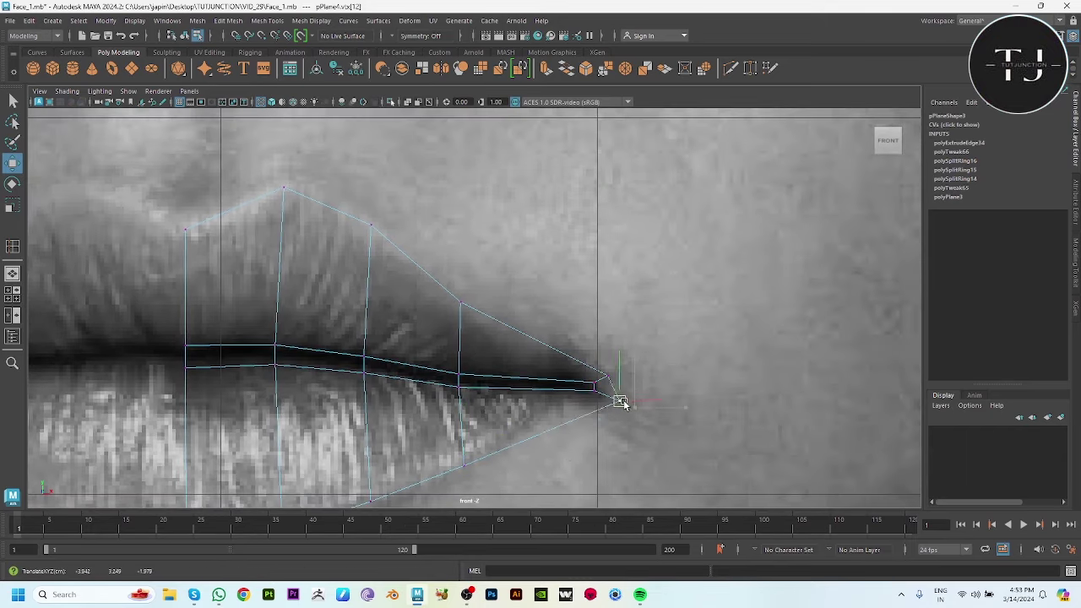
{"action": "key", "text": "space"}
{"action": "key", "text": "space"}
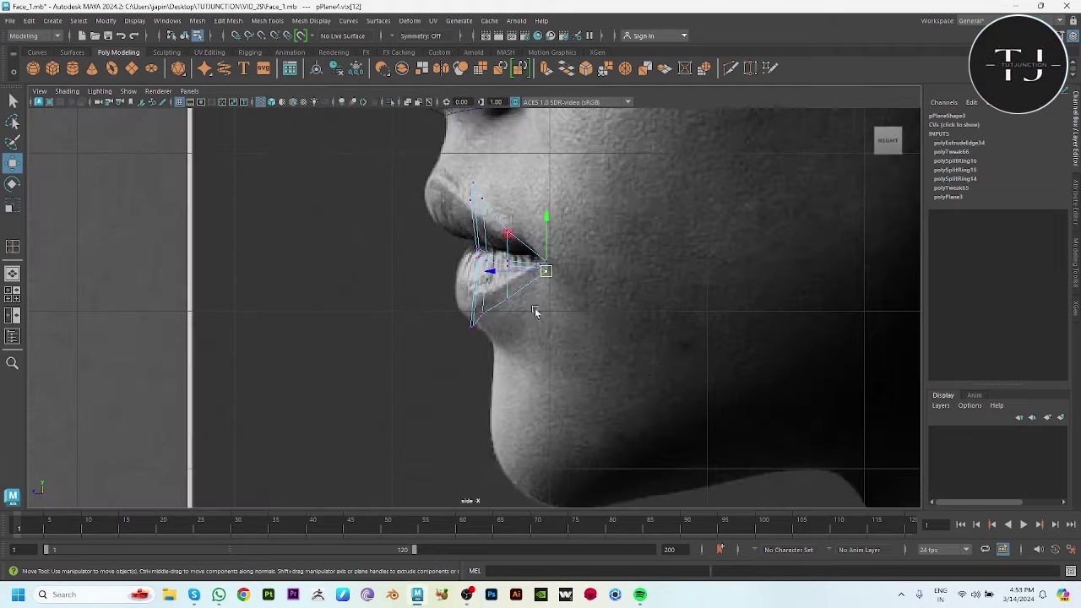
Move the upper lip vertices forward onto the lip profile in the side view
{"action": "middle_click_drag", "start_coordinate": [507, 262], "coordinate": [555, 370], "text": "alt"}
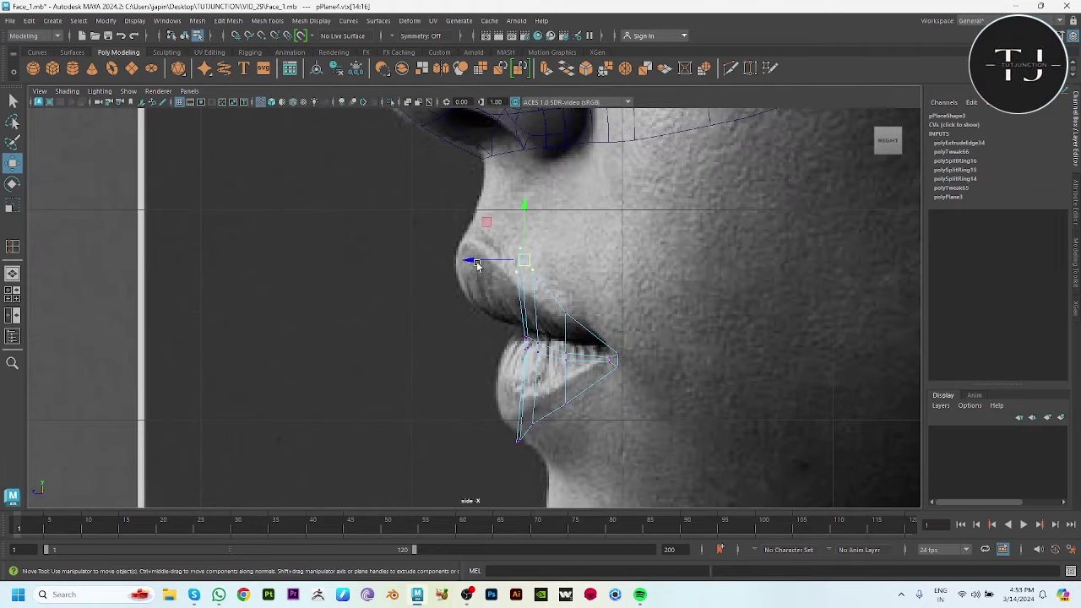
{"action": "left_click_drag", "start_coordinate": [476, 264], "coordinate": [414, 258]}
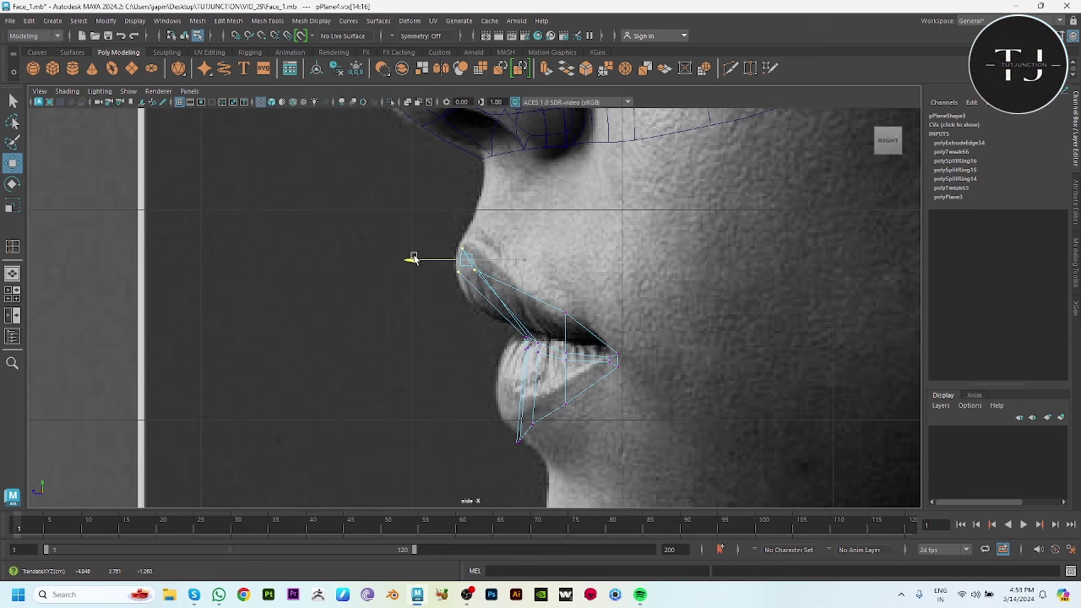
{"action": "mouse_move", "coordinate": [417, 295]}
{"action": "left_mouse_down"}
{"action": "mouse_move", "coordinate": [460, 239]}
{"action": "mouse_move", "coordinate": [448, 272]}
{"action": "left_mouse_up"}
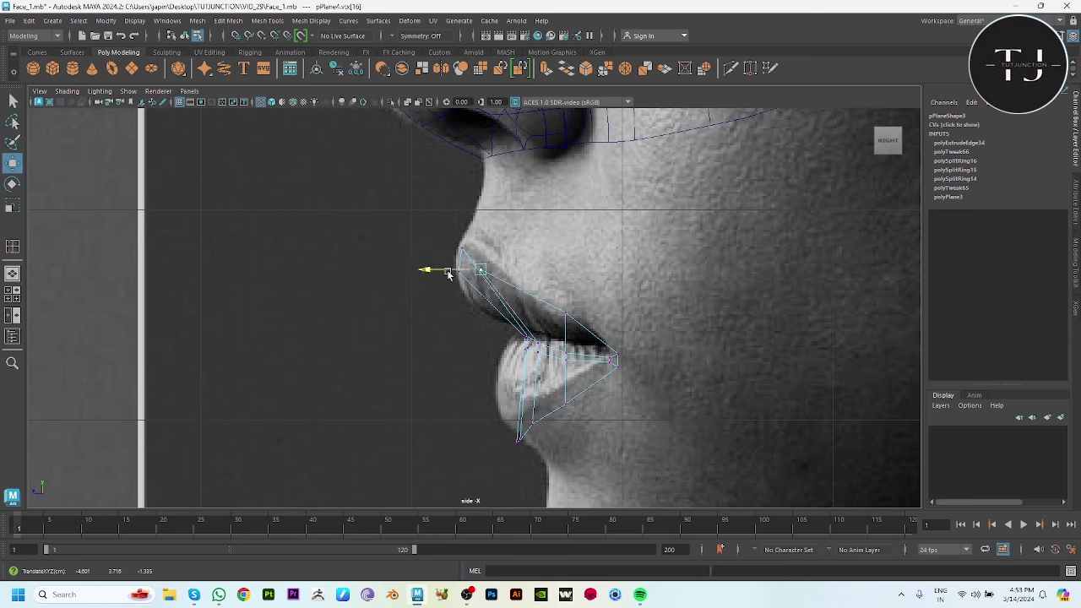
{"action": "left_click", "coordinate": [544, 308]}
{"action": "left_click_drag", "start_coordinate": [544, 308], "coordinate": [536, 309]}
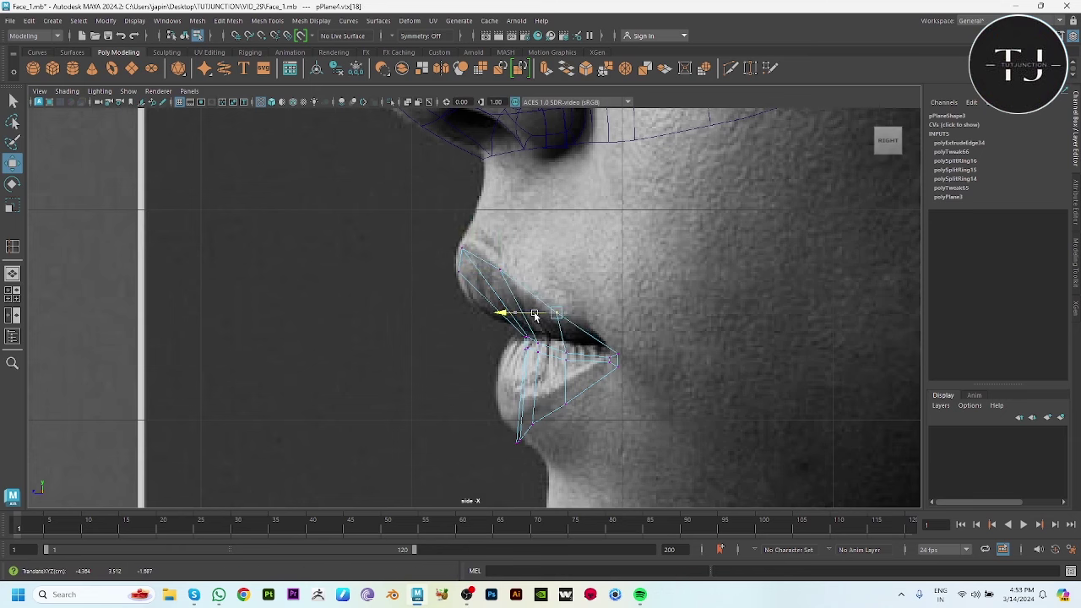
Adjust the lower lip and lip-corner vertices along the side profile toward the chin
{"action": "middle_click_drag", "start_coordinate": [504, 412], "coordinate": [500, 302], "text": "alt"}
{"action": "mouse_move", "coordinate": [499, 303]}
{"action": "left_mouse_down"}
{"action": "mouse_move", "coordinate": [525, 350]}
{"action": "mouse_move", "coordinate": [483, 333]}
{"action": "mouse_move", "coordinate": [495, 316]}
{"action": "left_mouse_up"}
{"action": "left_click", "coordinate": [526, 313]}
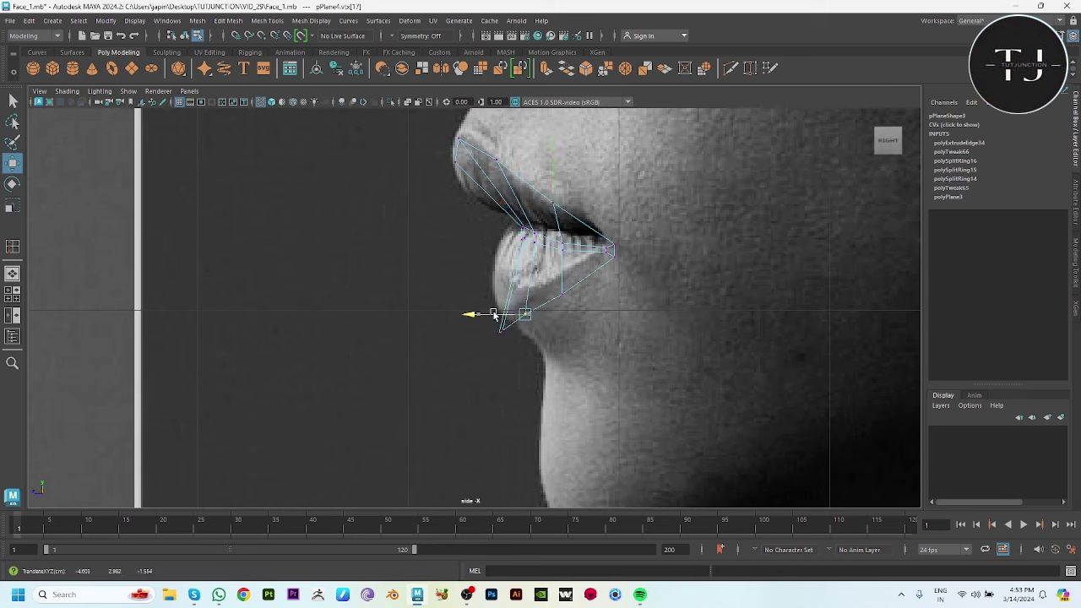
{"action": "mouse_move", "coordinate": [565, 281]}
{"action": "left_mouse_down"}
{"action": "mouse_move", "coordinate": [571, 302]}
{"action": "mouse_move", "coordinate": [524, 292]}
{"action": "left_mouse_up"}
{"action": "left_click_drag", "start_coordinate": [577, 197], "coordinate": [619, 265]}
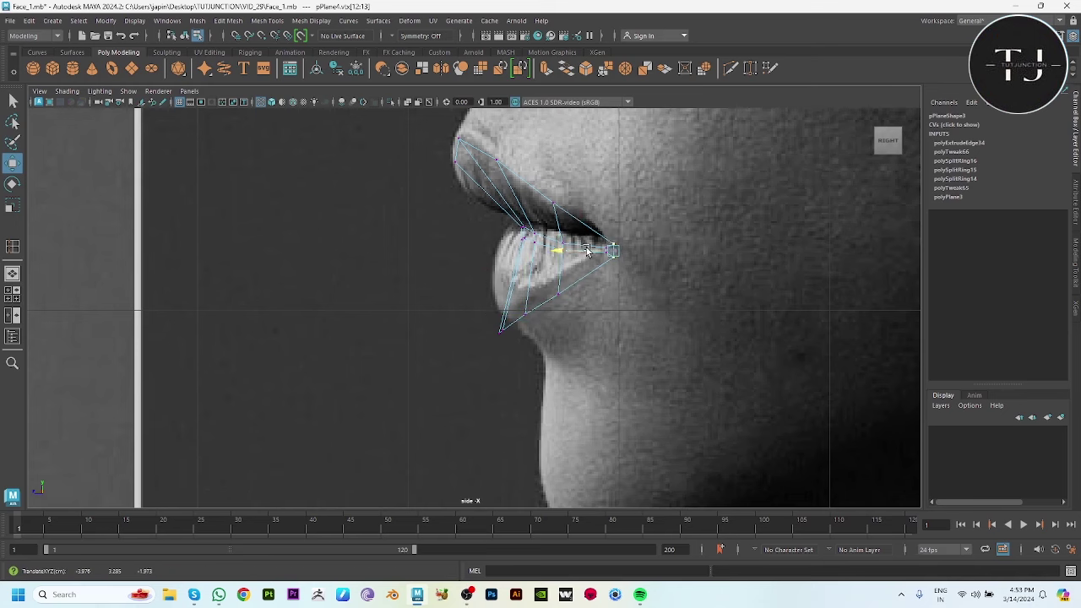
{"action": "key", "text": "space"}
{"action": "key", "text": "space"}
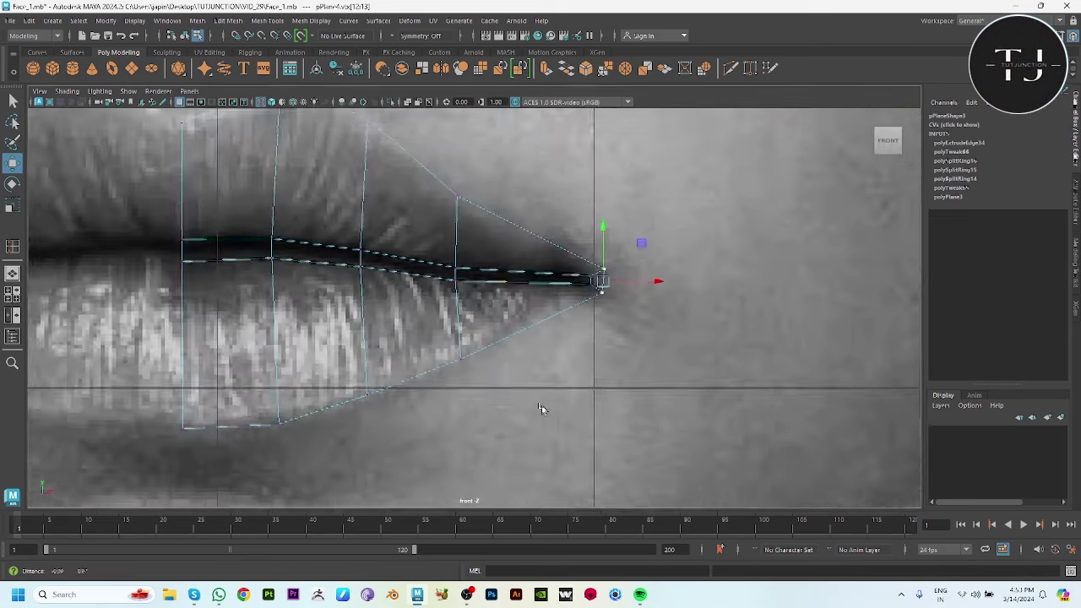
Insert an edge loop across the upper lip and slide its vertices onto the lip profile
{"action": "middle_click_drag", "start_coordinate": [543, 410], "coordinate": [673, 279], "text": "alt"}
{"action": "right_click_drag", "start_coordinate": [693, 152], "coordinate": [618, 172], "text": "shift"}
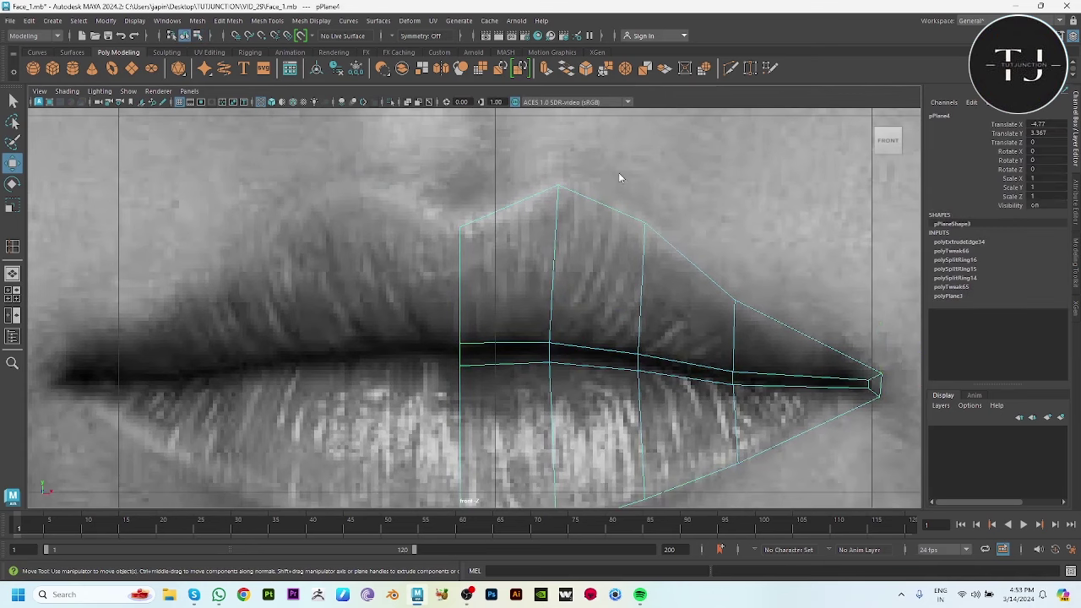
{"action": "left_click", "coordinate": [554, 253]}
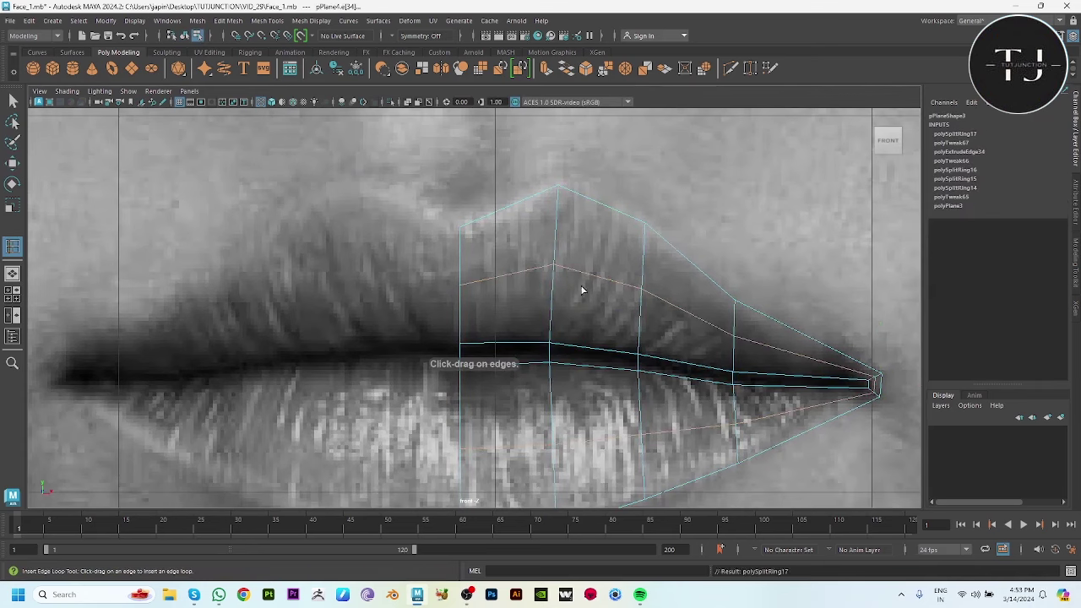
{"action": "scroll", "coordinate": [565, 258], "scroll_direction": "up", "scroll_amount": 2}
{"action": "key", "text": "w"}
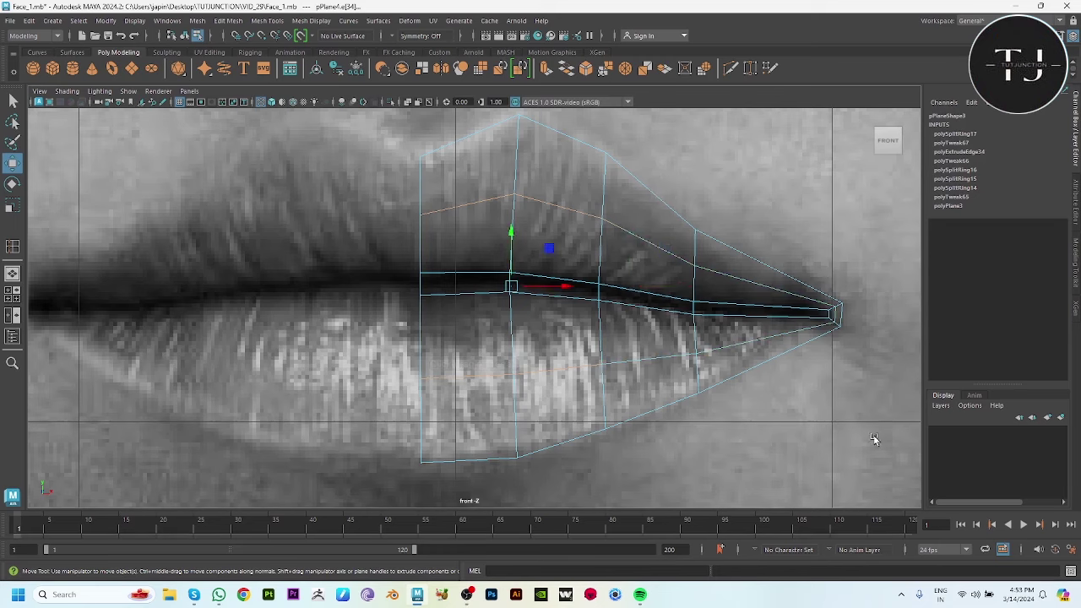
{"action": "key", "text": "space"}
{"action": "key", "text": "space"}
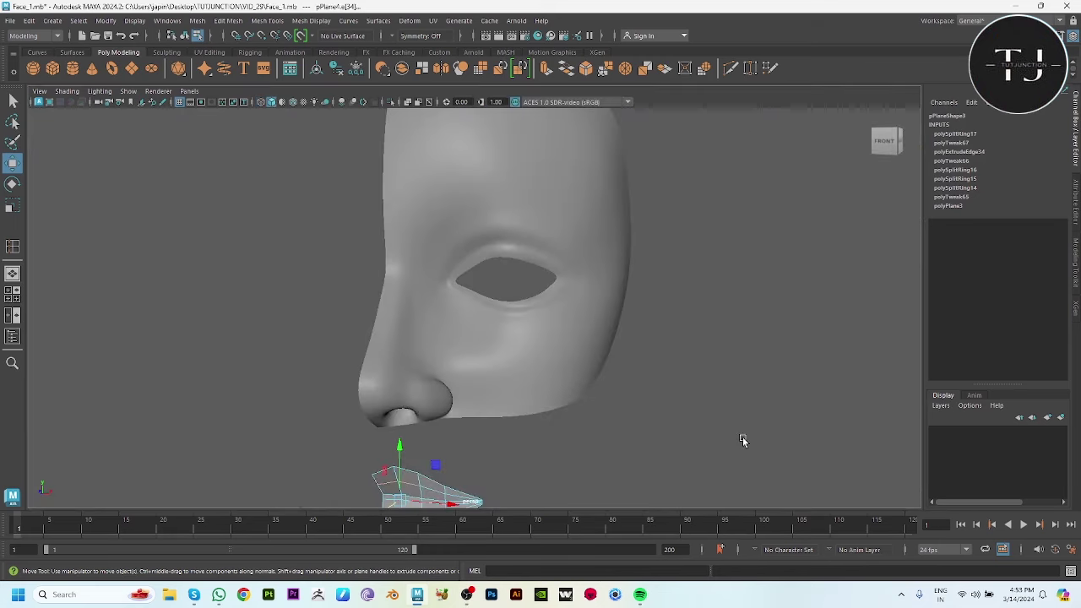
{"action": "key", "text": "space"}
{"action": "scroll", "coordinate": [618, 389], "scroll_direction": "up", "scroll_amount": 1}
{"action": "left_click_drag", "start_coordinate": [446, 205], "coordinate": [424, 203]}
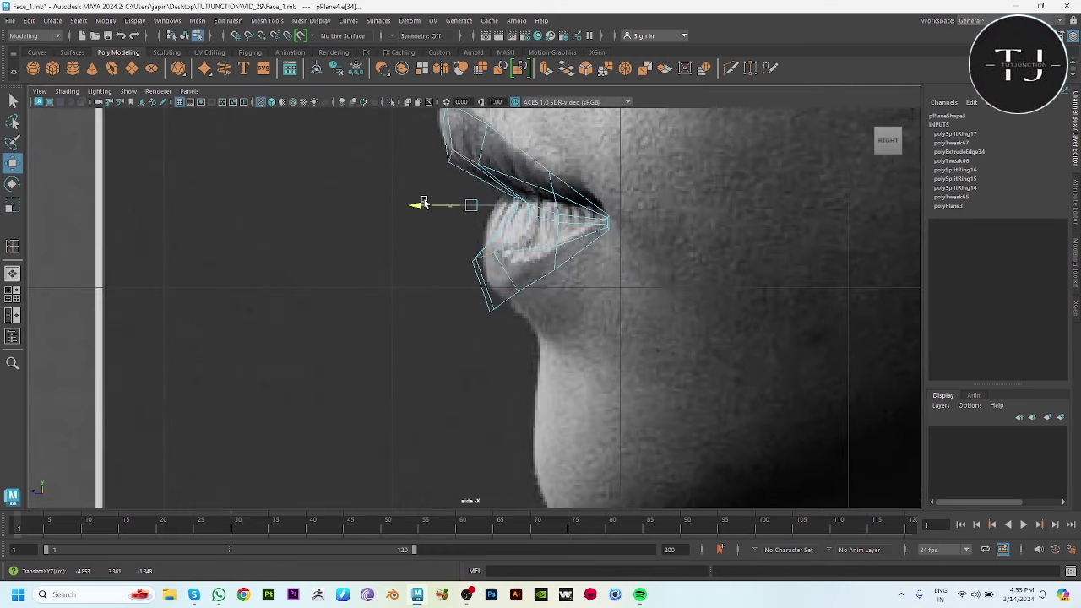
{"action": "middle_click_drag", "start_coordinate": [480, 218], "coordinate": [525, 345], "text": "alt"}
Insert a second edge loop along the lip line and check it in side and perspective views
{"action": "key", "text": "space"}
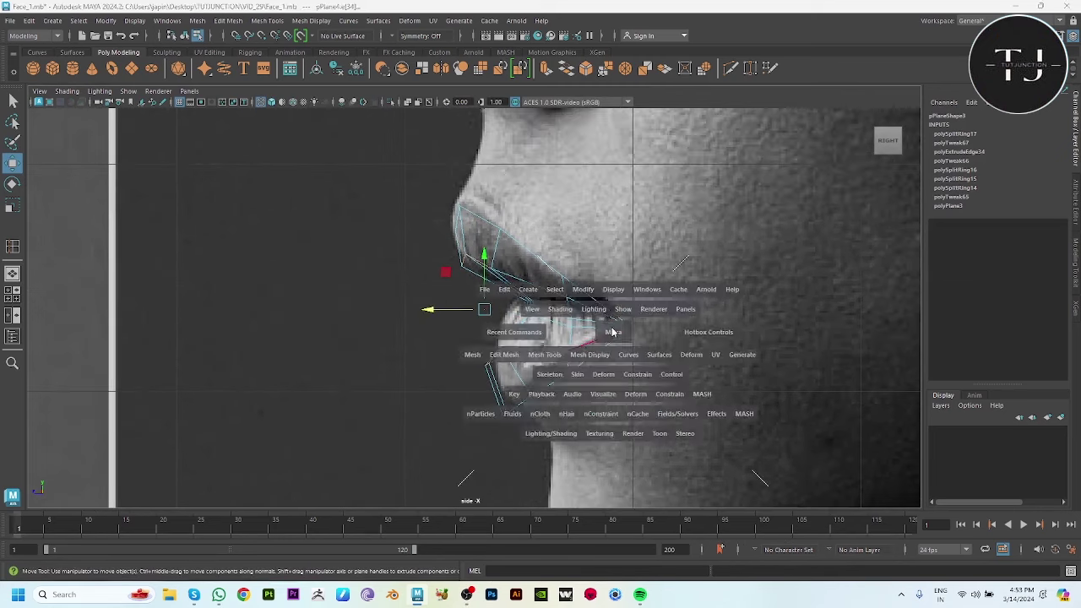
{"action": "key", "text": "space"}
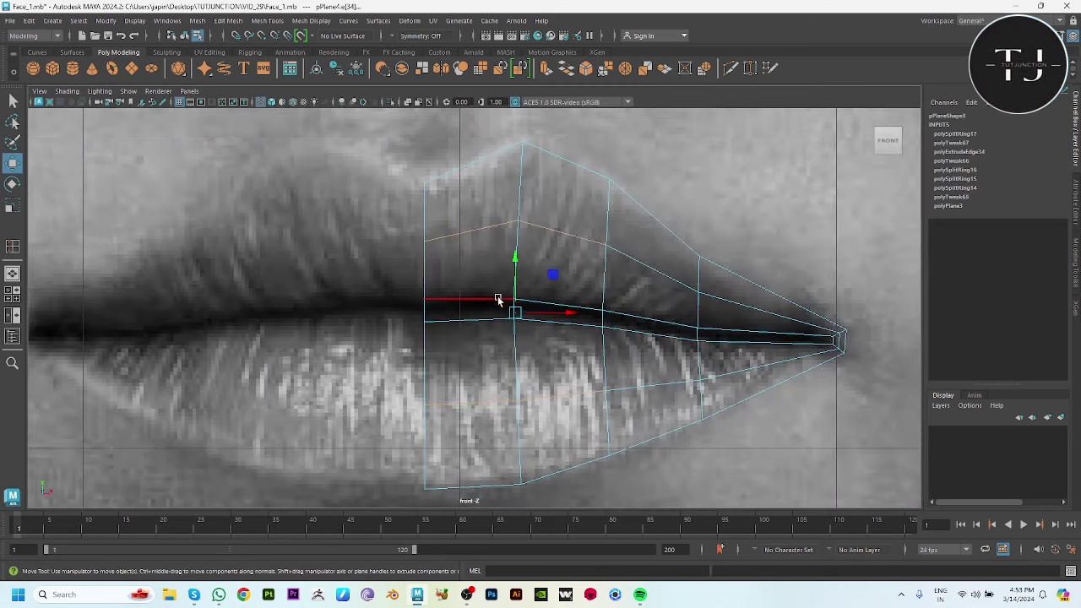
{"action": "right_click_drag", "start_coordinate": [644, 144], "coordinate": [603, 278], "text": "shift"}
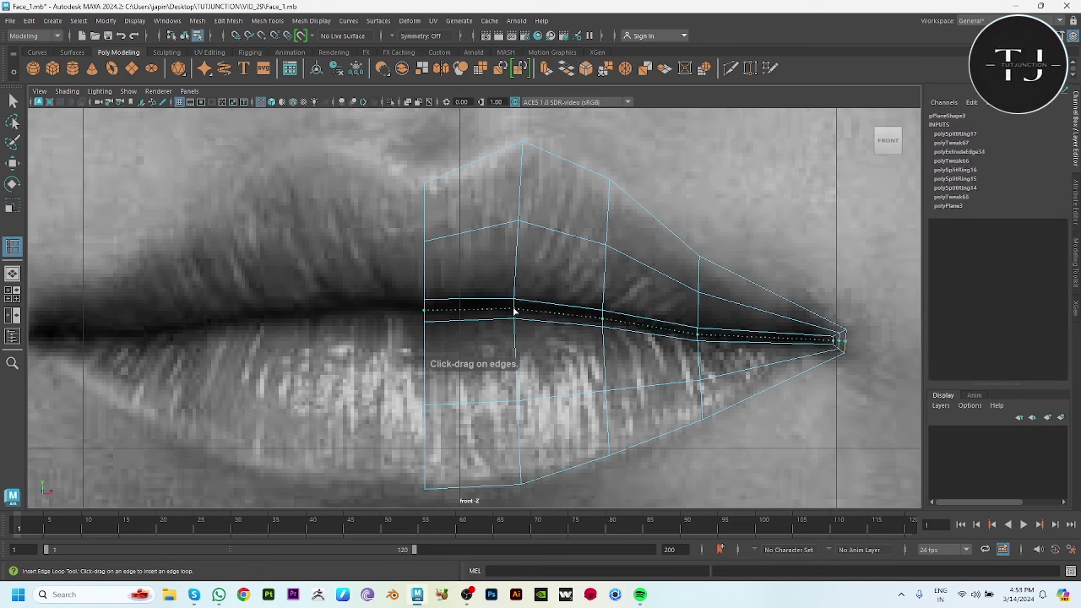
{"action": "left_click", "coordinate": [513, 311]}
{"action": "key", "text": "w"}
{"action": "key", "text": "space"}
{"action": "key", "text": "space"}
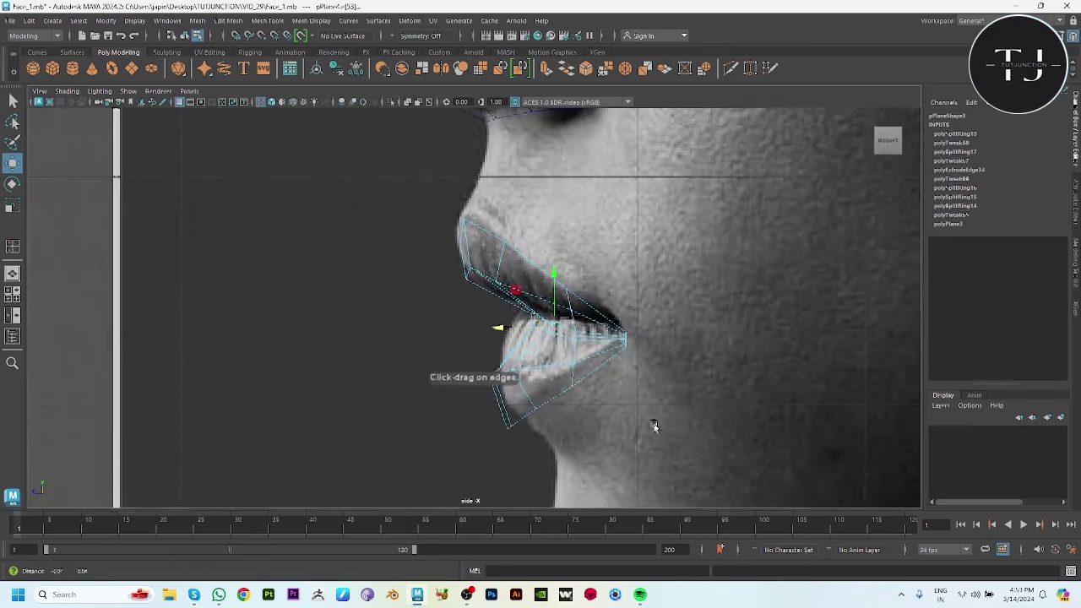
{"action": "key", "text": "space"}
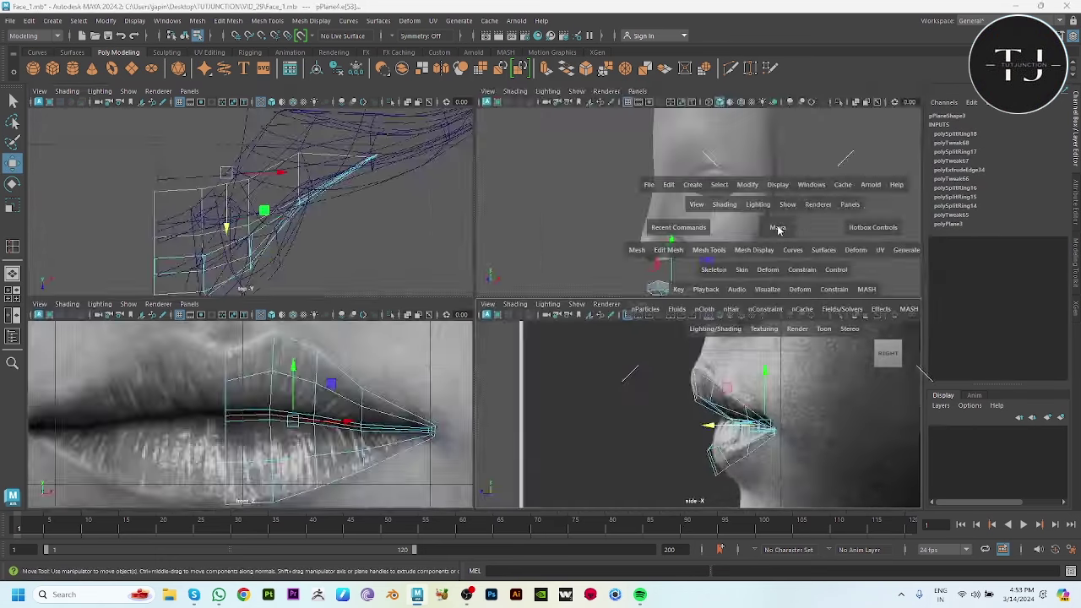
{"action": "key", "text": "space"}
{"action": "key", "text": "f"}
{"action": "mouse_move", "coordinate": [391, 348]}
{"action": "left_mouse_down", "text": "alt"}
{"action": "mouse_move", "coordinate": [456, 335]}
{"action": "mouse_move", "coordinate": [427, 350]}
{"action": "left_mouse_up", "text": "alt"}
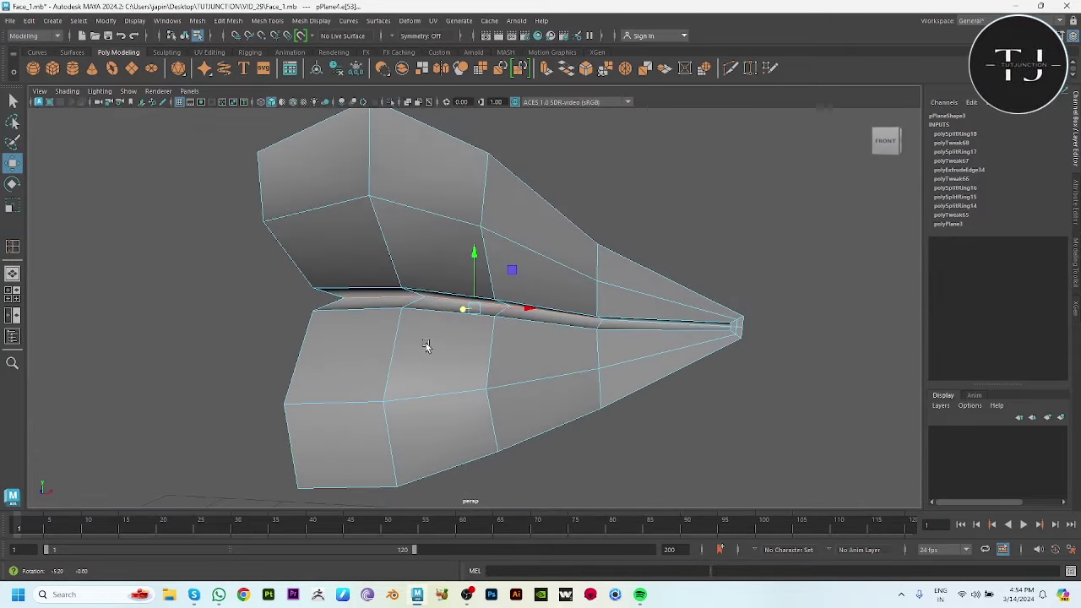
Detach the lip mesh along the lip-line edge and inspect it in smooth preview
{"action": "left_click", "coordinate": [659, 327]}
{"action": "right_click_drag", "start_coordinate": [729, 215], "coordinate": [731, 392], "text": "shift"}
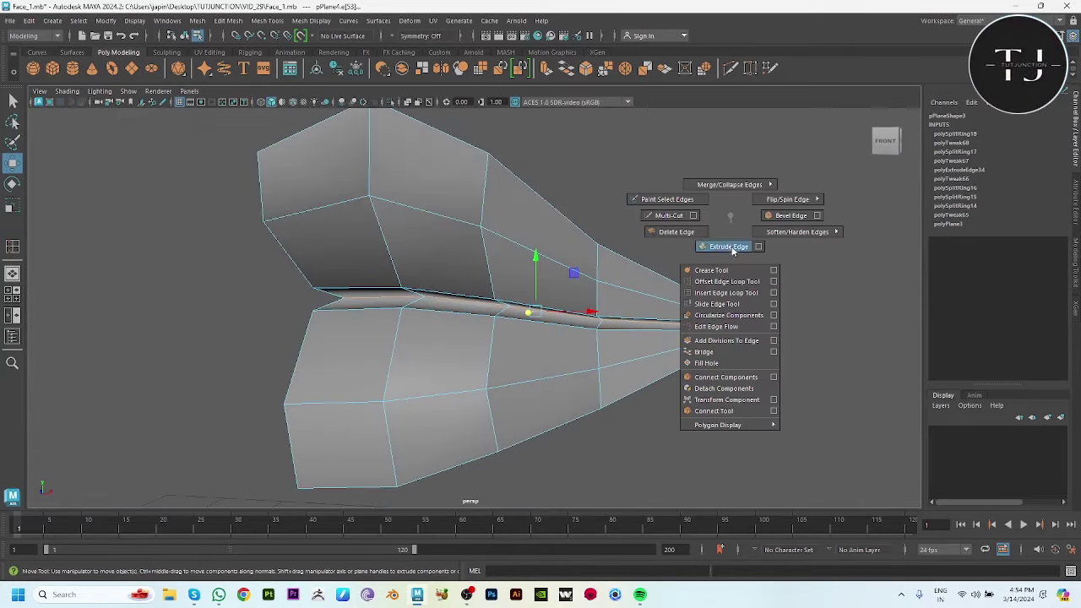
{"action": "left_click_drag", "start_coordinate": [666, 386], "coordinate": [563, 374], "text": "alt"}
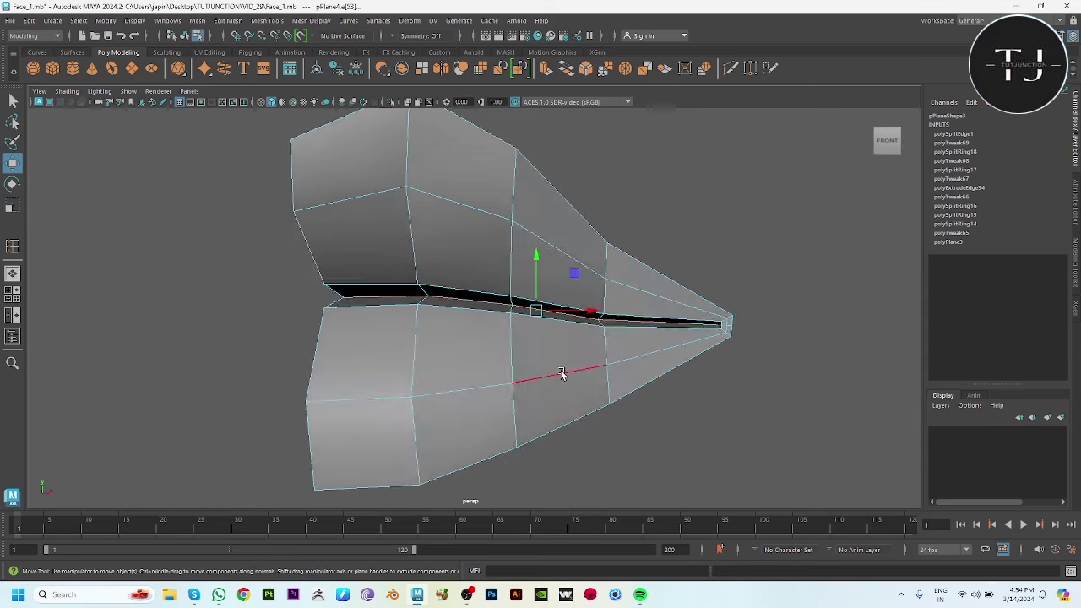
{"action": "key", "text": "3"}
{"action": "left_click", "coordinate": [804, 317]}
{"action": "scroll", "coordinate": [675, 318], "scroll_direction": "down", "scroll_amount": 3}
{"action": "left_click_drag", "start_coordinate": [548, 320], "coordinate": [590, 297], "text": "alt"}
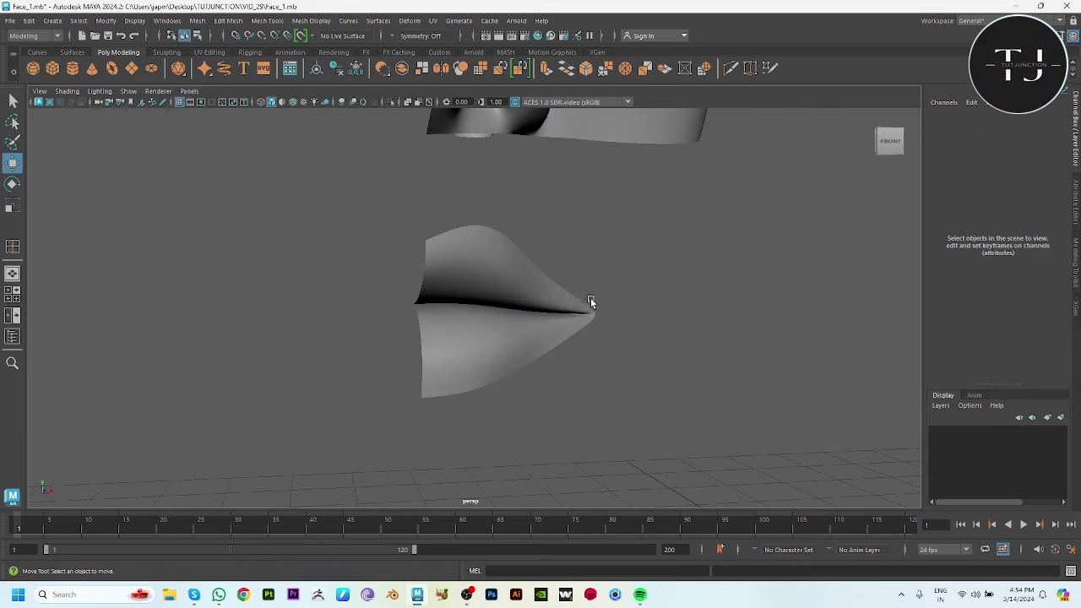
{"action": "left_click", "coordinate": [516, 396]}
{"action": "key", "text": "1"}
Move a lip vertex along X in the front view to reach the mouth corner
{"action": "key", "text": "space"}
{"action": "key", "text": "space"}
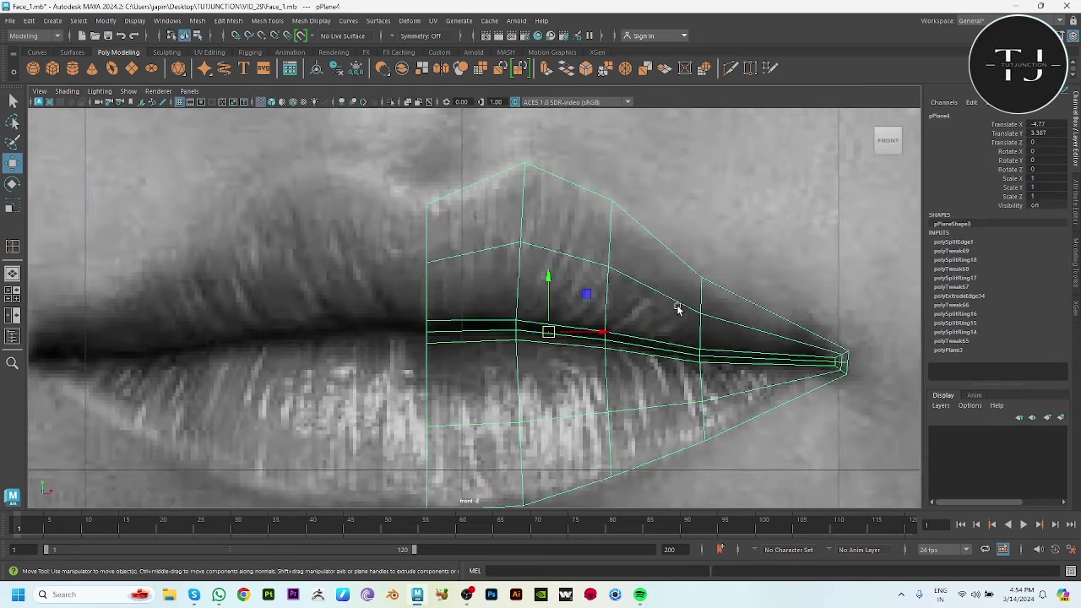
{"action": "scroll", "coordinate": [675, 308], "scroll_direction": "down", "scroll_amount": 3}
{"action": "left_click", "coordinate": [714, 309]}
{"action": "key", "text": "space"}
{"action": "key", "text": "space"}
{"action": "mouse_move", "coordinate": [642, 279]}
{"action": "left_mouse_down", "text": "alt"}
{"action": "mouse_move", "coordinate": [572, 319]}
{"action": "mouse_move", "coordinate": [473, 329]}
{"action": "left_mouse_up", "text": "alt"}
{"action": "mouse_move", "coordinate": [395, 326]}
{"action": "left_mouse_down"}
{"action": "mouse_move", "coordinate": [518, 330]}
{"action": "mouse_move", "coordinate": [381, 430]}
{"action": "left_mouse_up"}
{"action": "key", "text": "space"}
{"action": "key", "text": "space"}
{"action": "scroll", "coordinate": [507, 448], "scroll_direction": "up", "scroll_amount": 3}
{"action": "scroll", "coordinate": [551, 467], "scroll_direction": "up", "scroll_amount": 2}
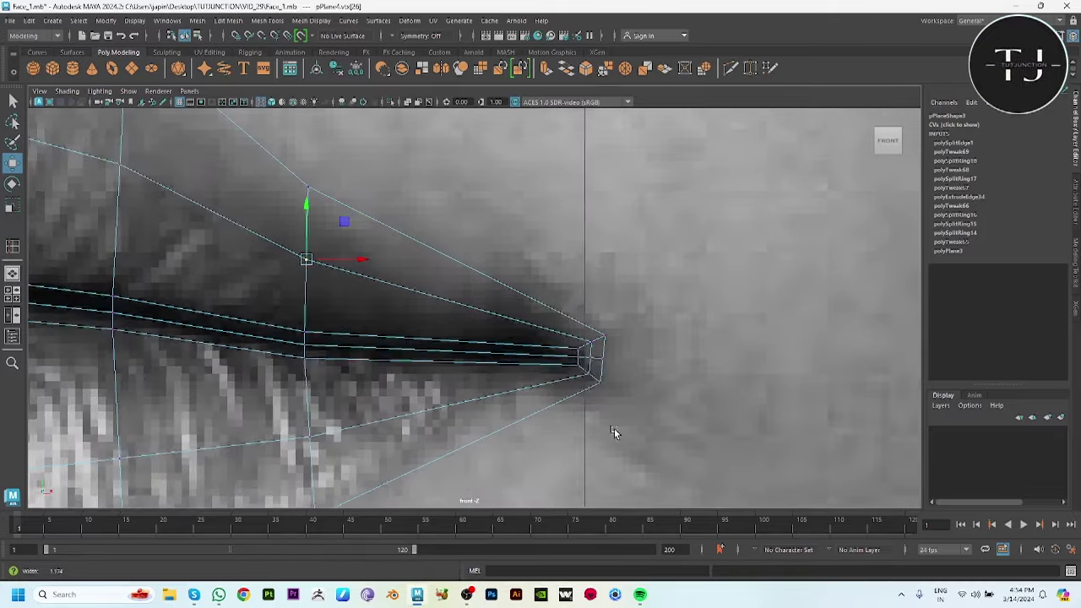
Check the lip-corner tip vertex against the side reference, then view the mesh in perspective
{"action": "left_click", "coordinate": [592, 358]}
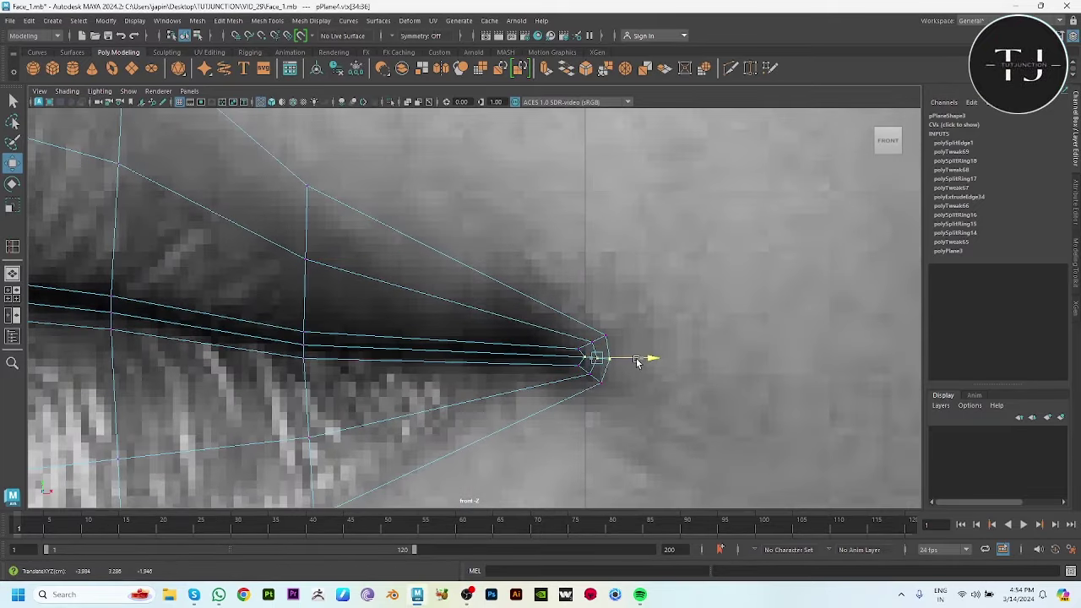
{"action": "key", "text": "space"}
{"action": "key", "text": "space"}
{"action": "scroll", "coordinate": [695, 405], "scroll_direction": "up", "scroll_amount": 3}
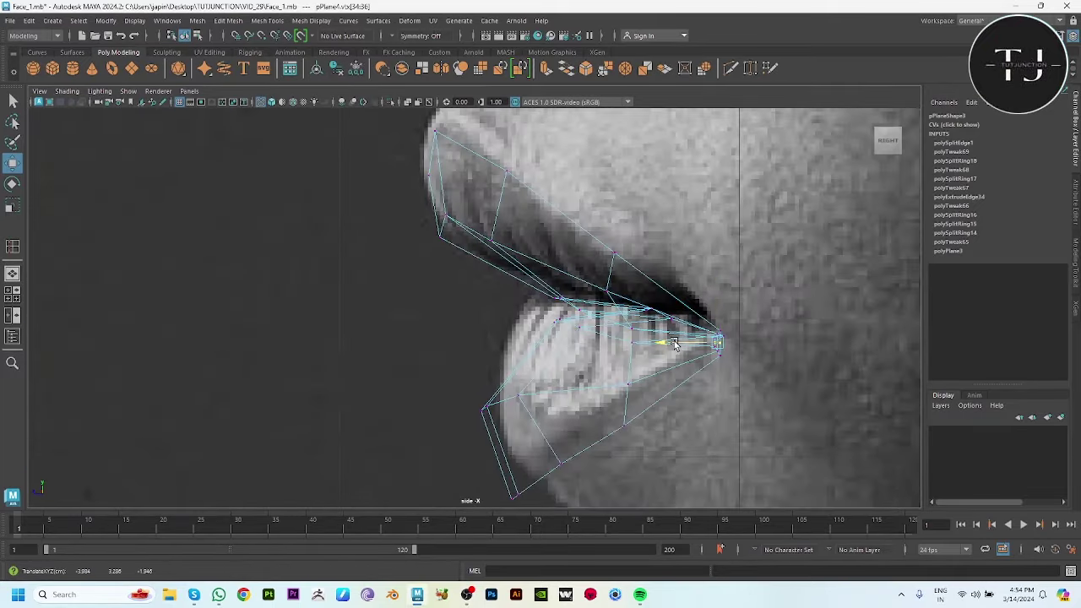
{"action": "key", "text": "space"}
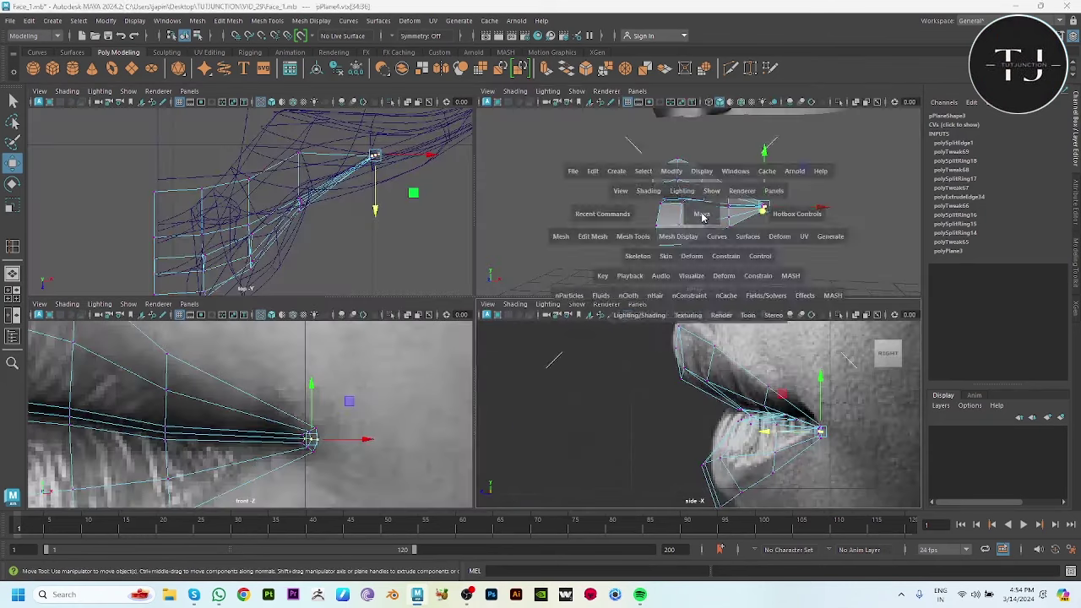
{"action": "key", "text": "space"}
{"action": "left_click_drag", "start_coordinate": [683, 259], "coordinate": [540, 346], "text": "alt"}
{"action": "left_click", "coordinate": [623, 244]}
Combine the lips and face meshes into a single object, pPlane5
{"action": "left_click_drag", "start_coordinate": [623, 244], "coordinate": [540, 334], "text": "alt"}
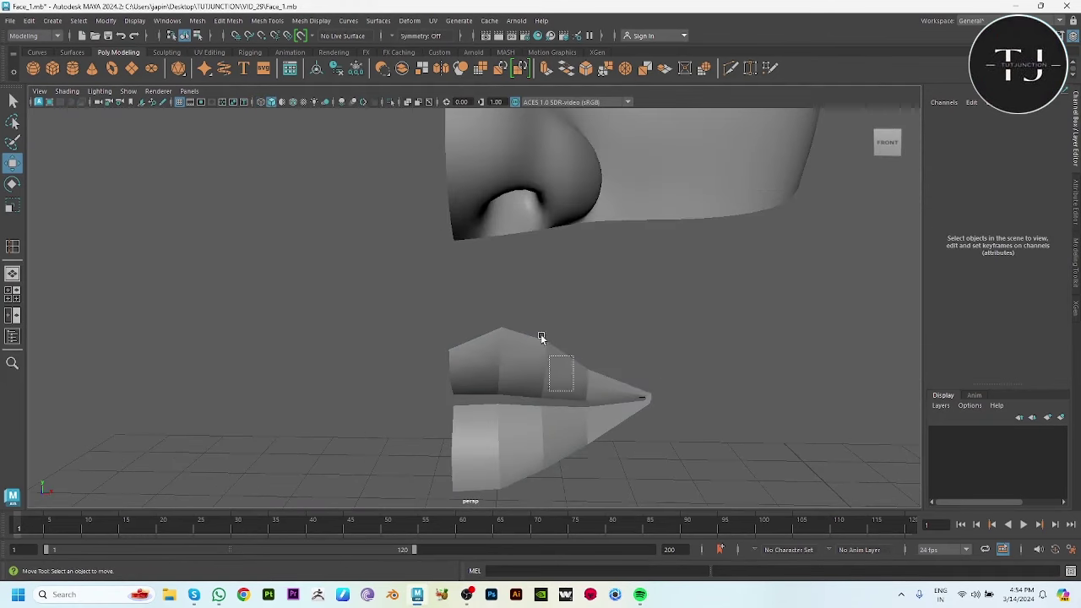
{"action": "left_click", "coordinate": [541, 334]}
{"action": "key", "text": "1"}
{"action": "left_click", "coordinate": [198, 21]}
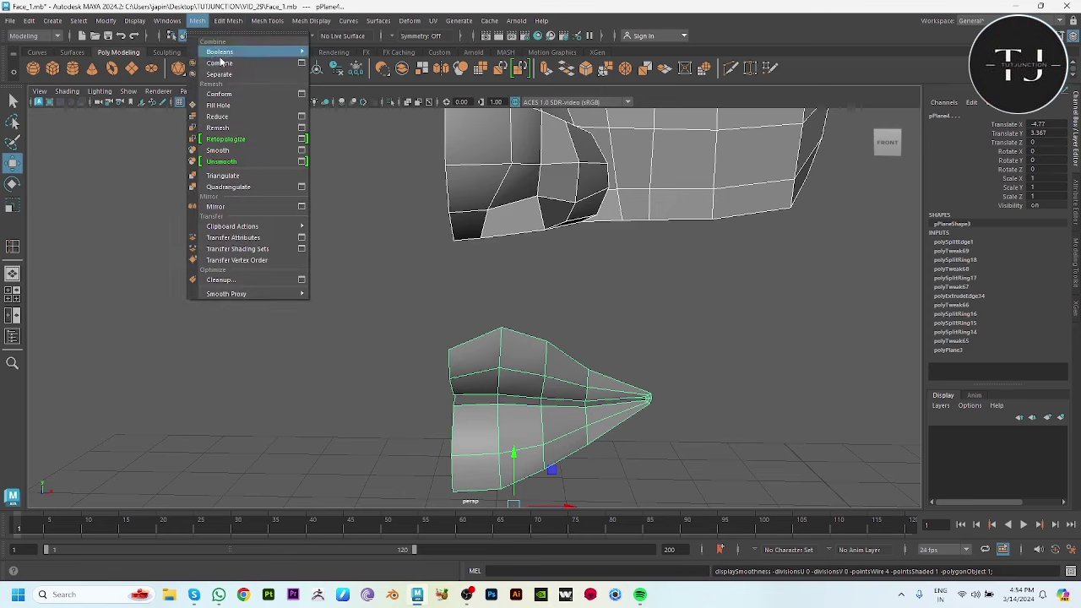
{"action": "left_click", "coordinate": [221, 51]}
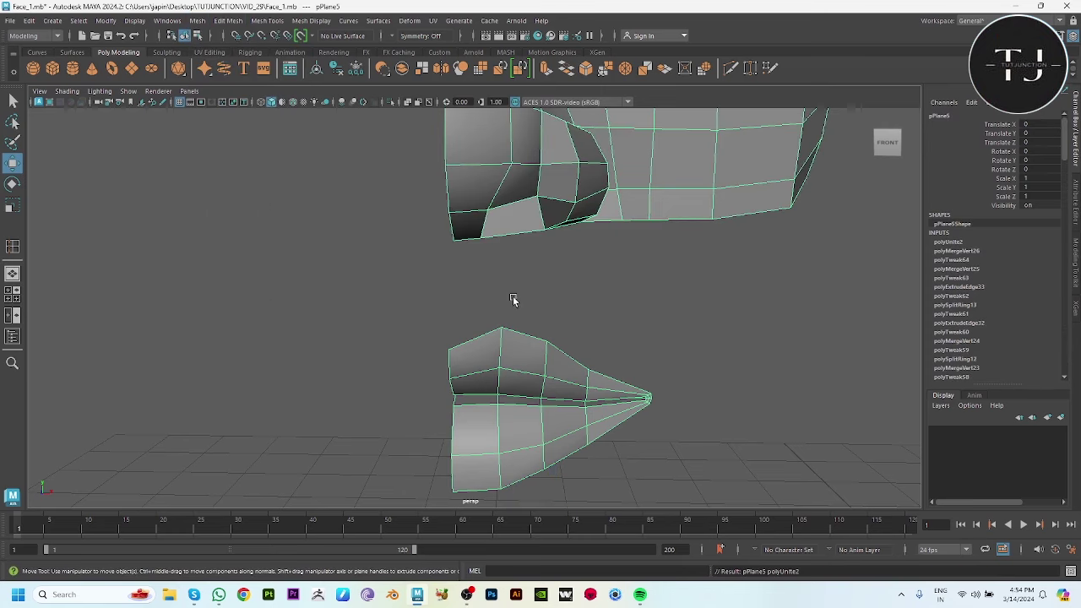
In the front view, select the forehead-to-chin centre-line vertices and align them on the face midline
{"action": "key", "text": "space"}
{"action": "key", "text": "space"}
{"action": "scroll", "coordinate": [456, 287], "scroll_direction": "up", "scroll_amount": 2}
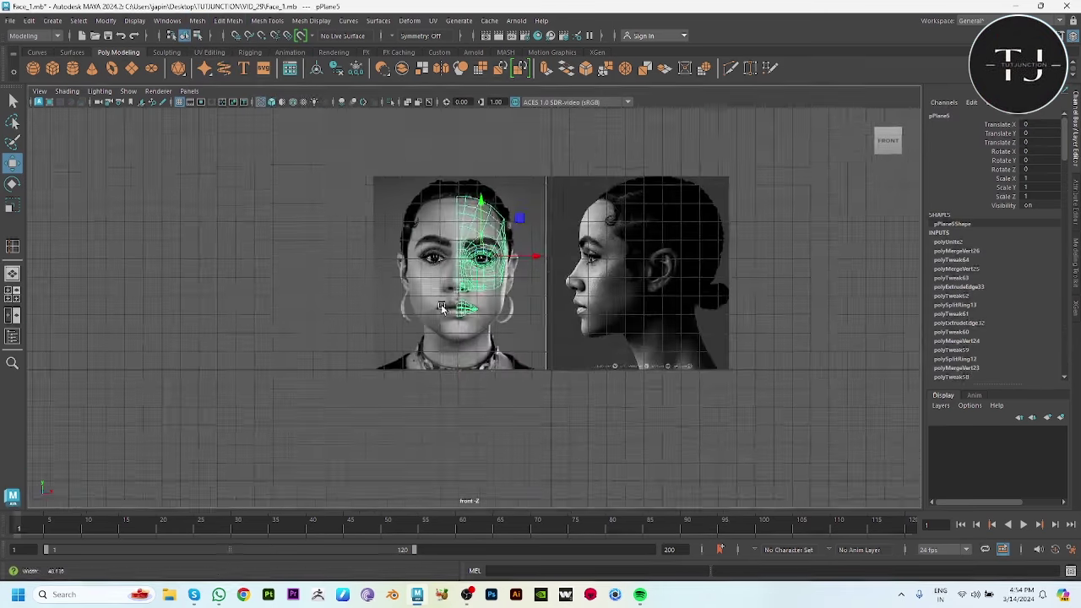
{"action": "scroll", "coordinate": [455, 287], "scroll_direction": "up", "scroll_amount": 4}
{"action": "scroll", "coordinate": [448, 295], "scroll_direction": "up", "scroll_amount": 1}
{"action": "left_click", "coordinate": [440, 304]}
{"action": "scroll", "coordinate": [440, 304], "scroll_direction": "down", "scroll_amount": 1}
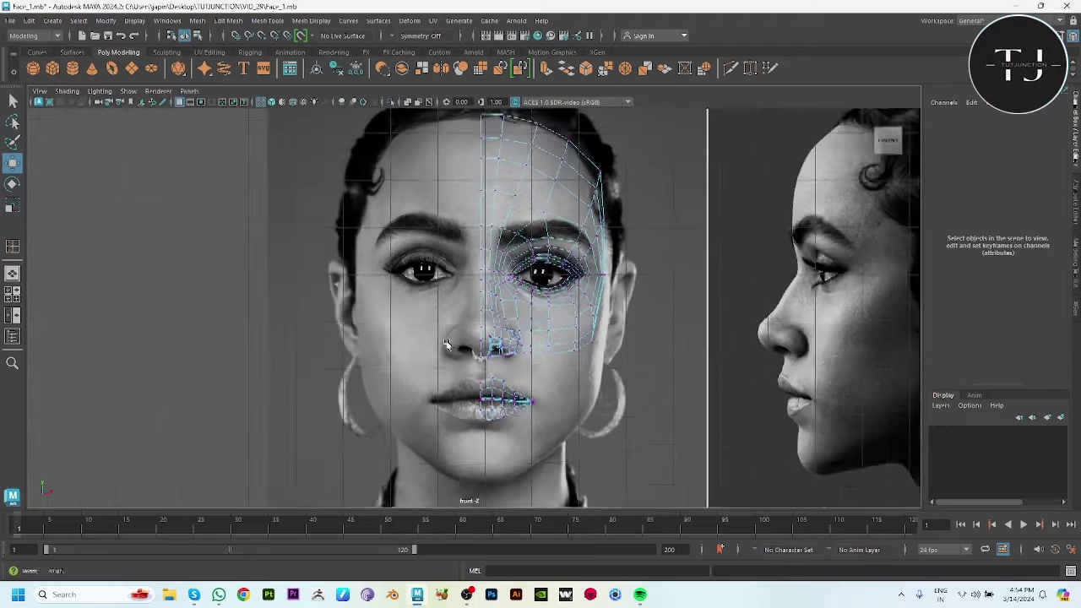
{"action": "scroll", "coordinate": [441, 142], "scroll_direction": "down", "scroll_amount": 2}
{"action": "left_click_drag", "start_coordinate": [483, 365], "coordinate": [482, 488]}
{"action": "key", "text": "r"}
{"action": "key", "text": "w"}
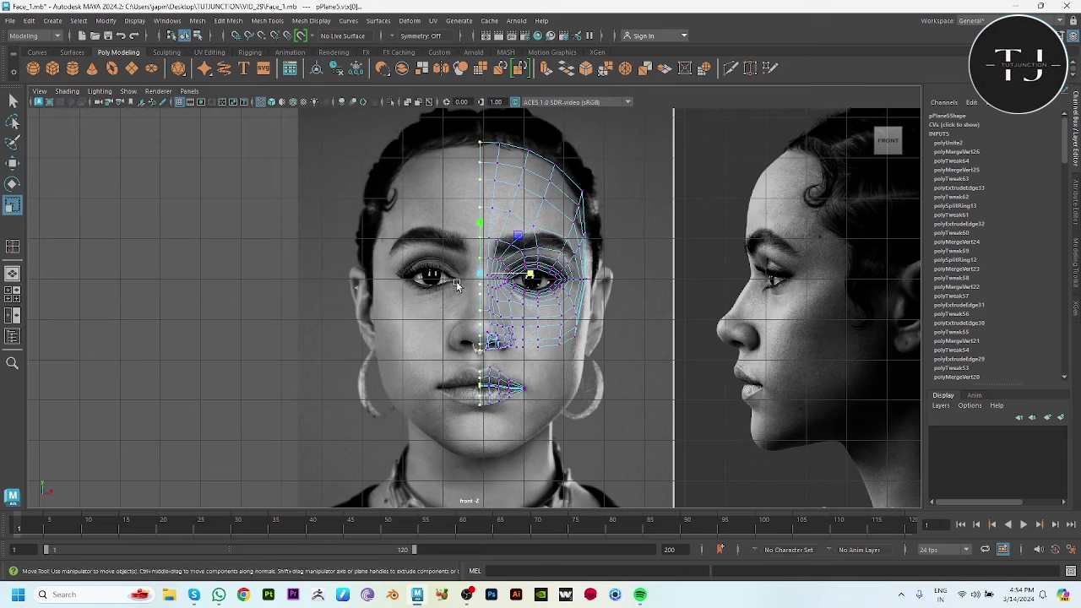
{"action": "scroll", "coordinate": [701, 480], "scroll_direction": "up", "scroll_amount": 3}
{"action": "left_click_drag", "start_coordinate": [529, 247], "coordinate": [534, 245]}
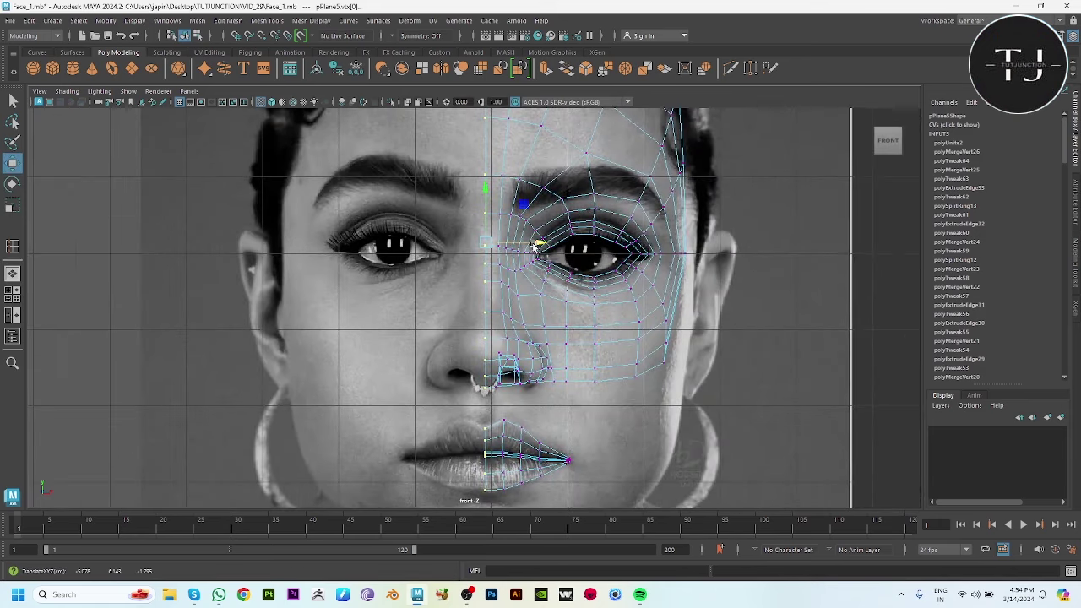
{"action": "scroll", "coordinate": [534, 245], "scroll_direction": "up", "scroll_amount": 2}
{"action": "scroll", "coordinate": [523, 360], "scroll_direction": "up", "scroll_amount": 2}
Bridge the upper lip's top edge to the underside of the nose
{"action": "left_click", "coordinate": [514, 332]}
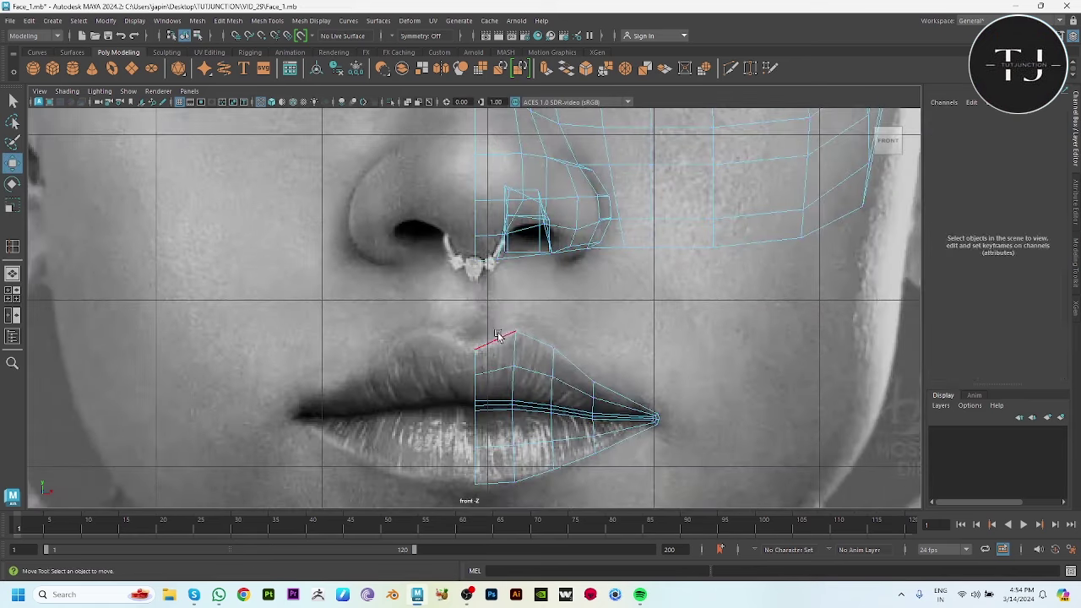
{"action": "key", "text": "space"}
{"action": "key", "text": "space"}
{"action": "right_click_drag", "start_coordinate": [596, 321], "coordinate": [342, 318], "text": "alt"}
{"action": "left_click_drag", "start_coordinate": [342, 318], "coordinate": [507, 276], "text": "alt"}
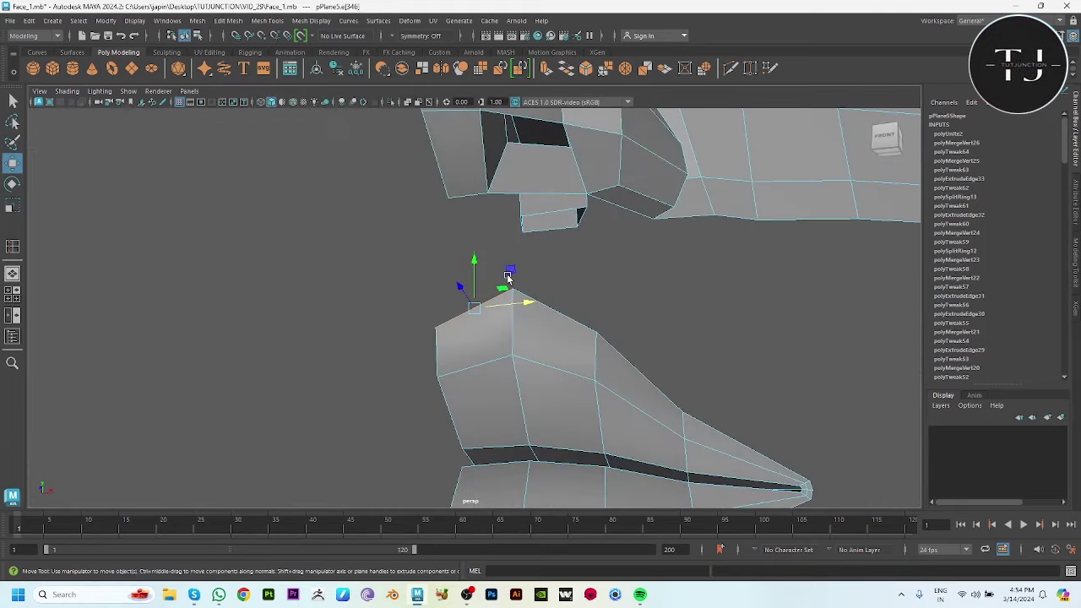
{"action": "right_click_drag", "start_coordinate": [513, 273], "coordinate": [569, 380], "text": "shift"}
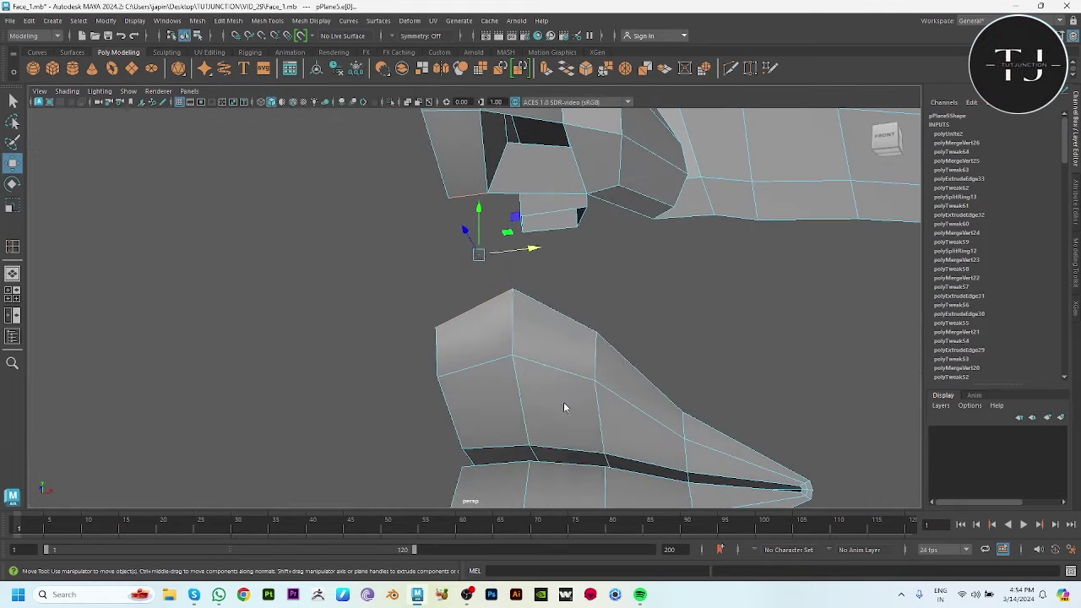
{"action": "left_click_drag", "start_coordinate": [566, 405], "coordinate": [518, 398], "text": "alt"}
In the side view, move the new bridged vertex out to the nose profile
{"action": "key", "text": "w"}
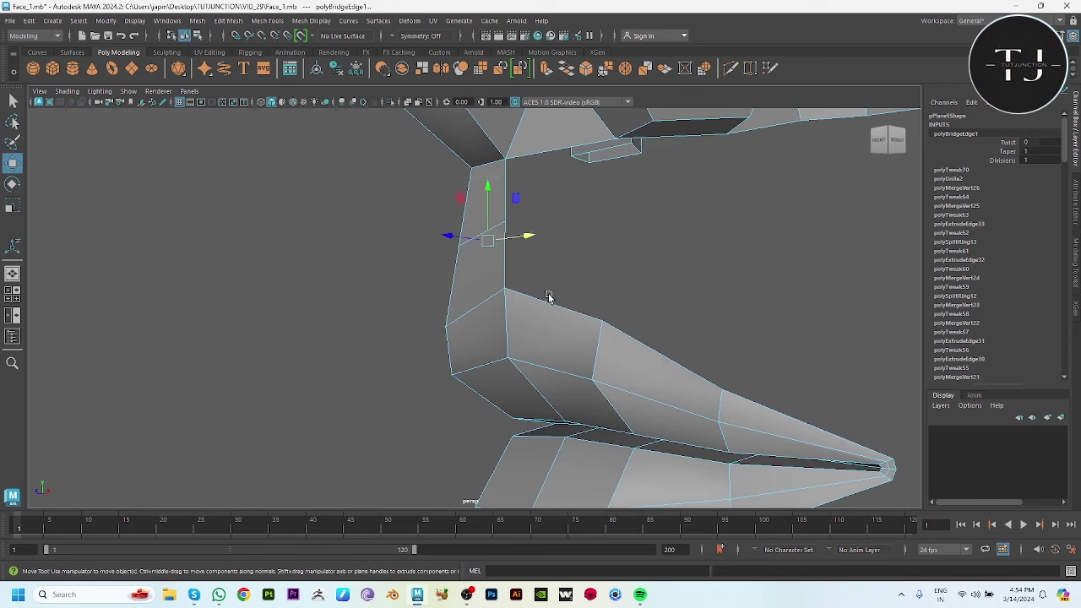
{"action": "left_click_drag", "start_coordinate": [705, 325], "coordinate": [737, 361], "text": "alt"}
{"action": "key", "text": "space"}
{"action": "left_click_drag", "start_coordinate": [612, 292], "coordinate": [579, 386]}
{"action": "scroll", "coordinate": [519, 311], "scroll_direction": "up", "scroll_amount": 3}
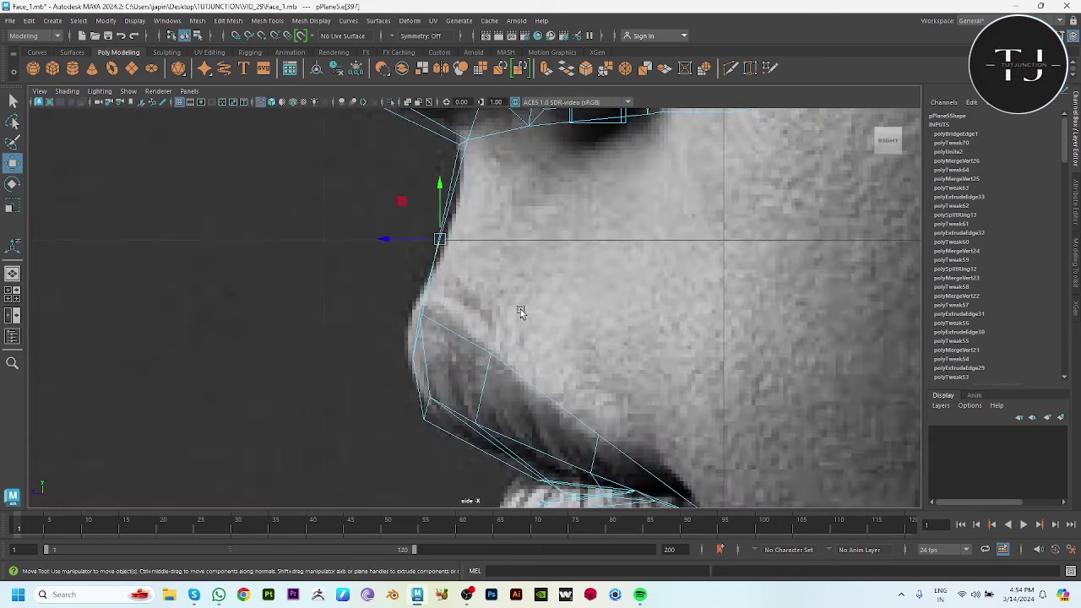
{"action": "scroll", "coordinate": [445, 306], "scroll_direction": "up", "scroll_amount": 2}
{"action": "left_click_drag", "start_coordinate": [421, 301], "coordinate": [440, 301]}
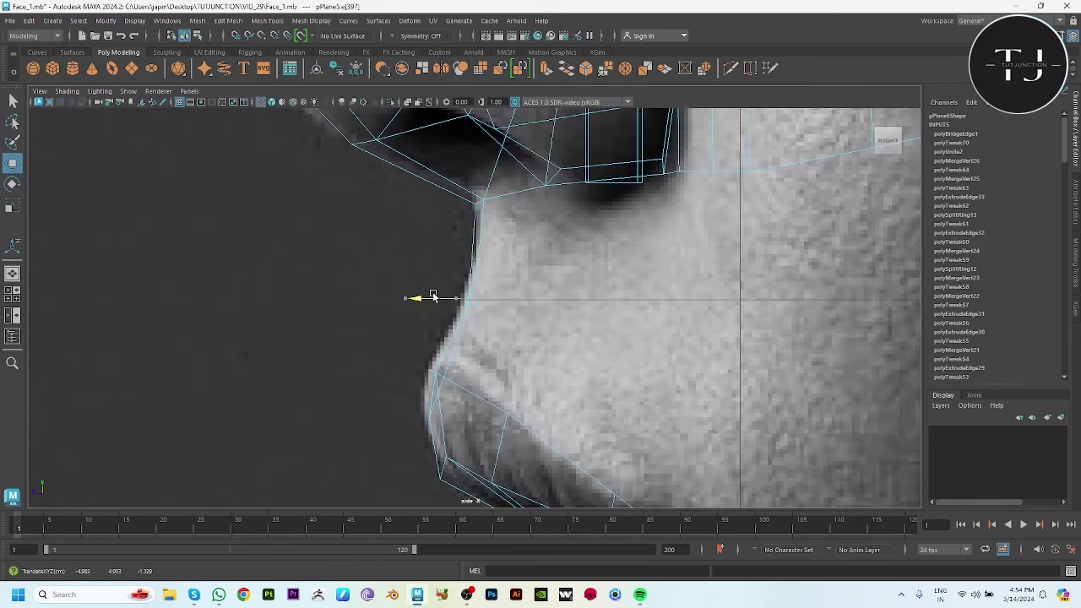
{"action": "key", "text": "space"}
{"action": "key", "text": "space"}
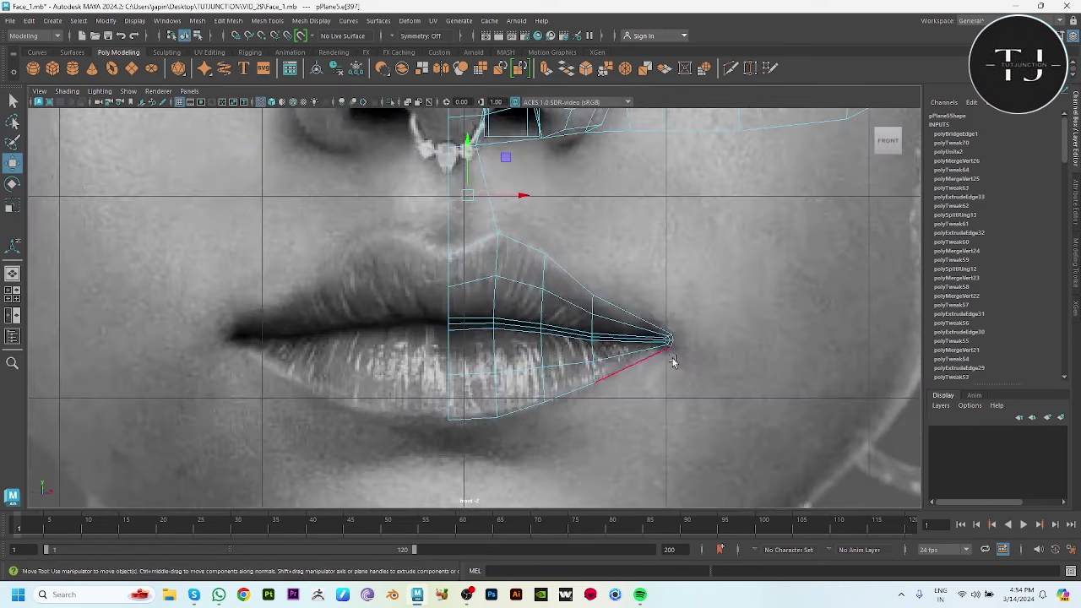
{"action": "scroll", "coordinate": [673, 362], "scroll_direction": "up", "scroll_amount": 3}
Extrude the lip-corner edge and push it just beyond the mouth corner
{"action": "left_click", "coordinate": [625, 318]}
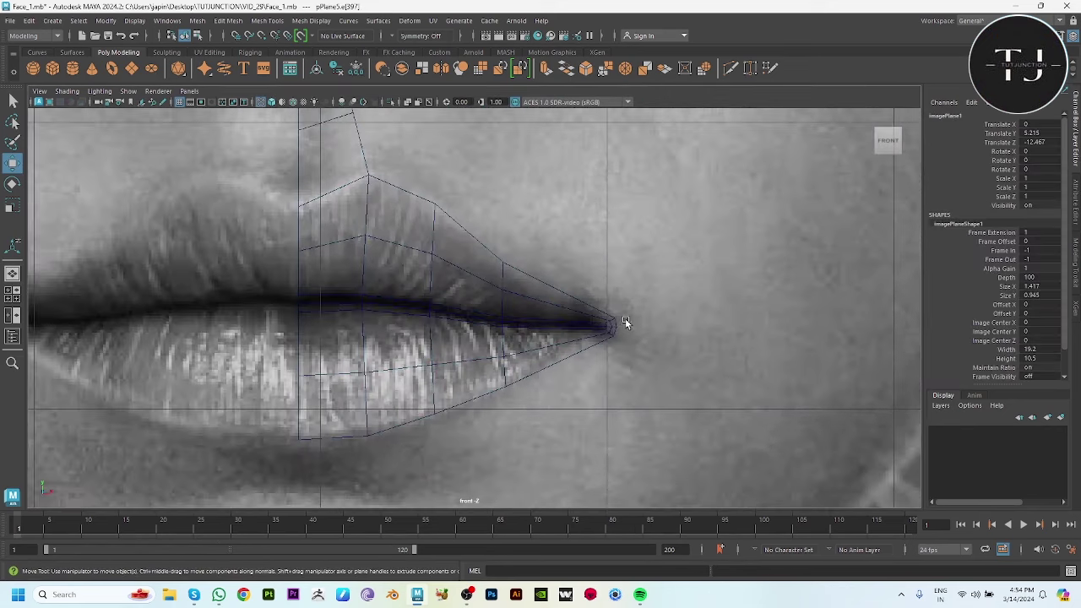
{"action": "left_click", "coordinate": [618, 319]}
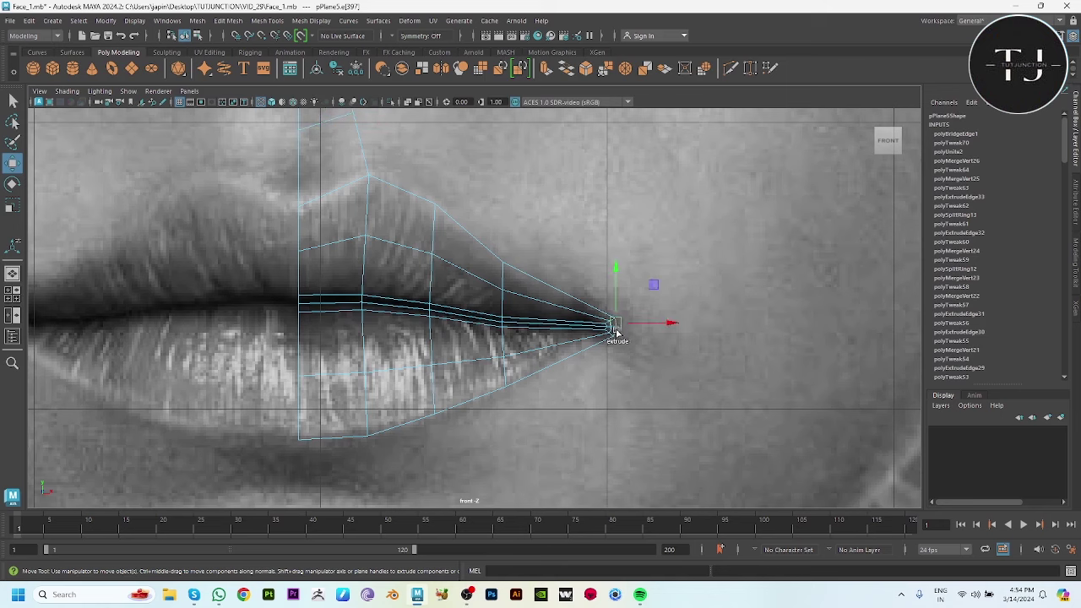
{"action": "left_click_drag", "start_coordinate": [616, 331], "coordinate": [624, 335], "text": "shift"}
{"action": "scroll", "coordinate": [642, 328], "scroll_direction": "up", "scroll_amount": 2}
{"action": "scroll", "coordinate": [590, 371], "scroll_direction": "up", "scroll_amount": 2}
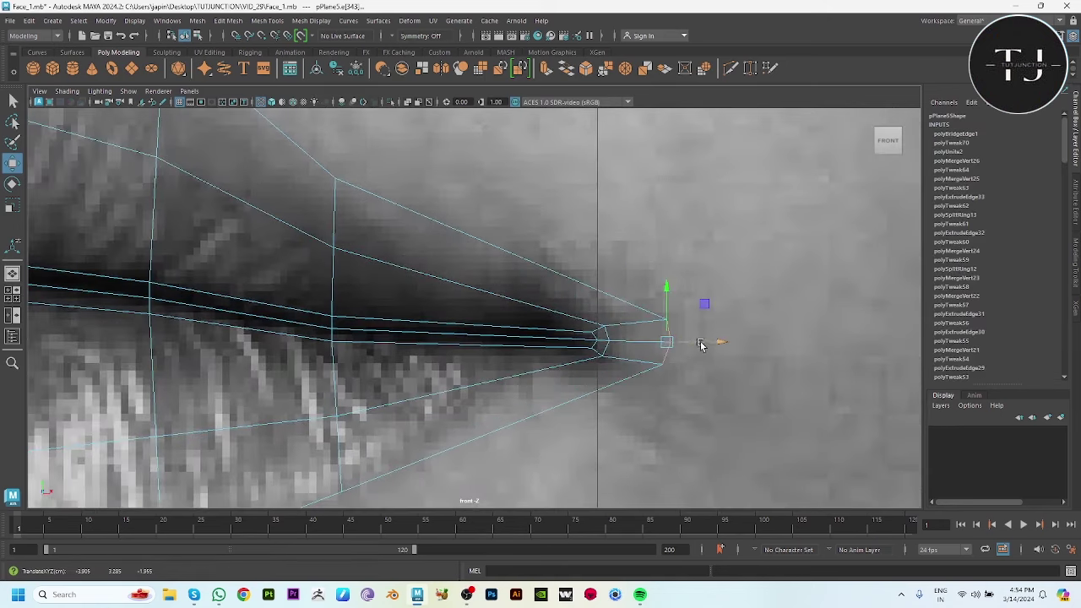
{"action": "left_click_drag", "start_coordinate": [672, 343], "coordinate": [730, 343], "text": "shift"}
Stretch the extruded edge vertically and fit it to the side profile
{"action": "key", "text": "r"}
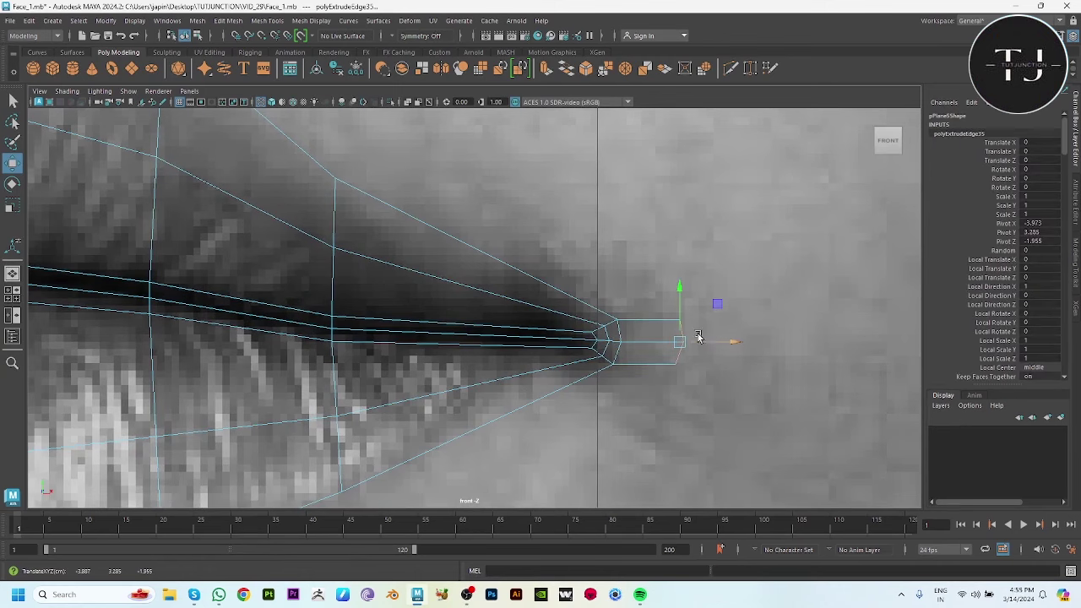
{"action": "left_click_drag", "start_coordinate": [680, 298], "coordinate": [686, 219]}
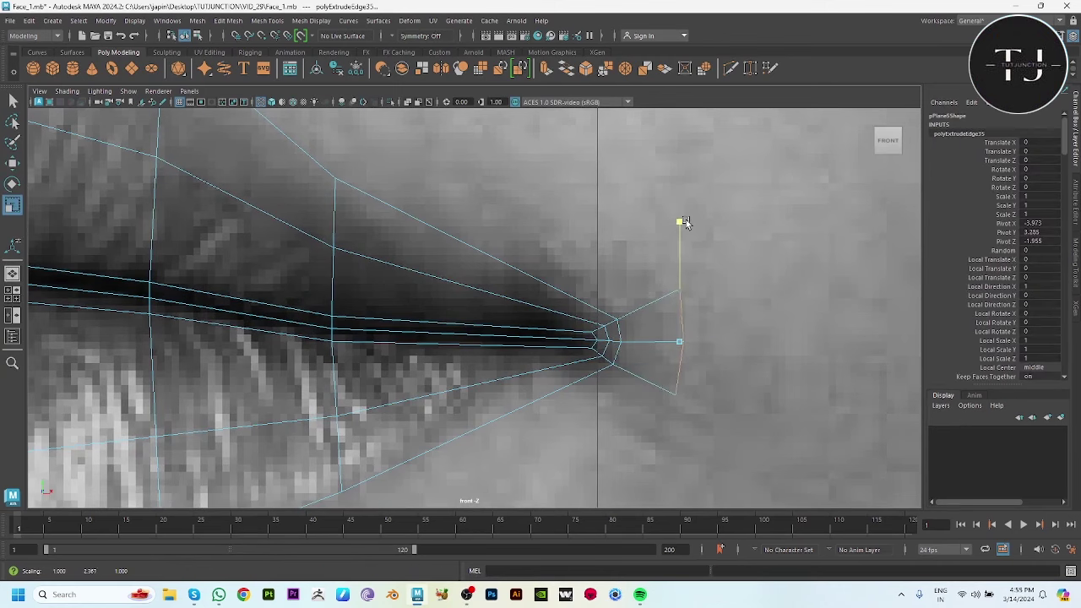
{"action": "key", "text": "w"}
{"action": "left_click_drag", "start_coordinate": [750, 428], "coordinate": [661, 412]}
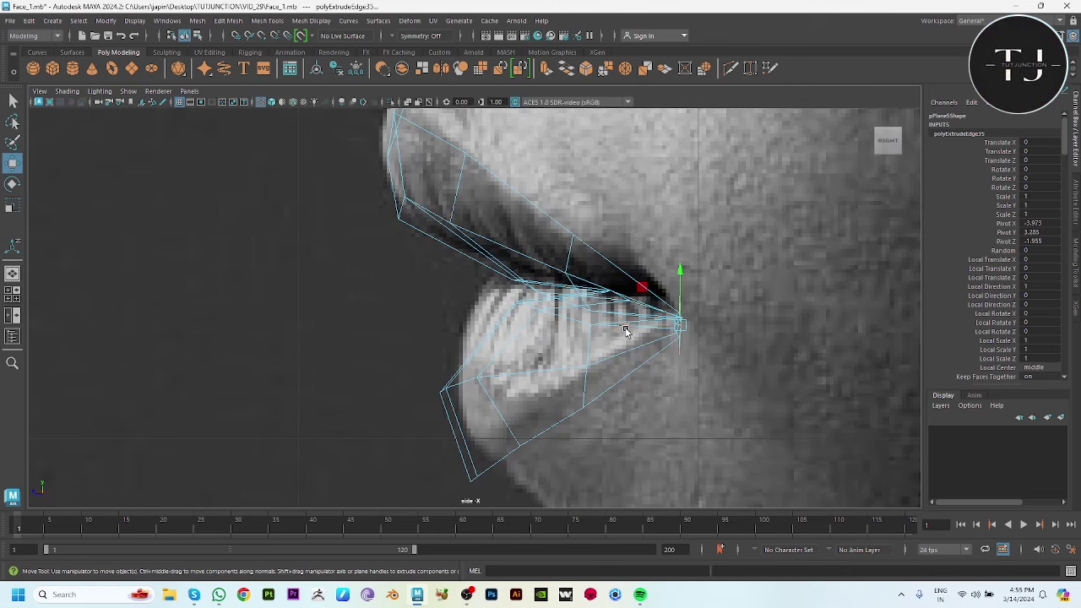
{"action": "middle_click_drag", "start_coordinate": [626, 329], "coordinate": [634, 329]}
{"action": "key", "text": "space"}
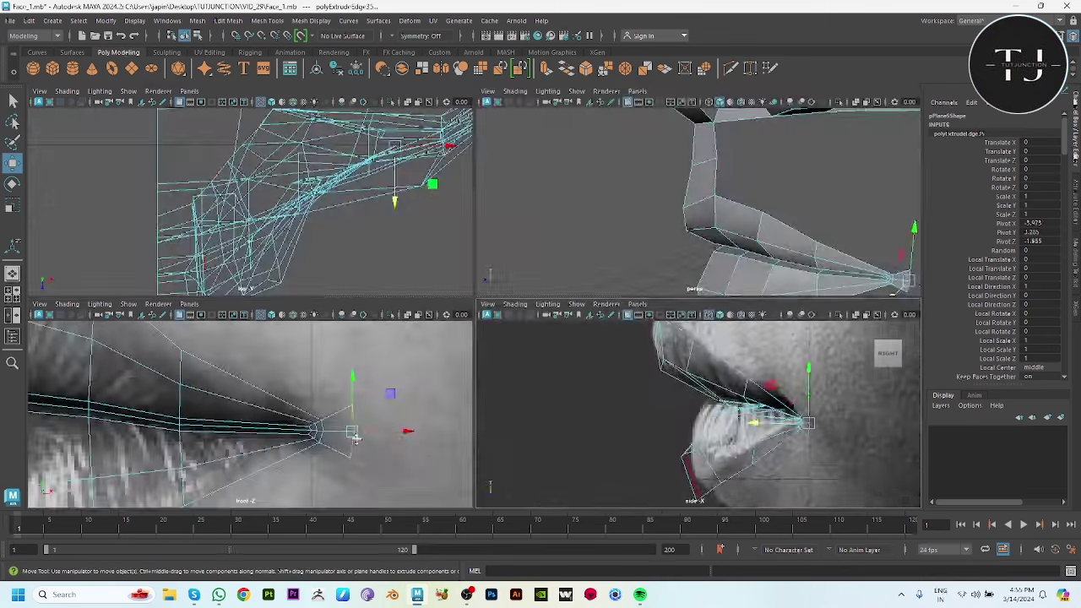
{"action": "key", "text": "space"}
{"action": "scroll", "coordinate": [458, 330], "scroll_direction": "up", "scroll_amount": 3}
{"action": "scroll", "coordinate": [401, 281], "scroll_direction": "down", "scroll_amount": 4}
Extrude a row of faces below the lower lip and fit its vertices to the chin contour and profile
{"action": "left_click", "coordinate": [401, 281]}
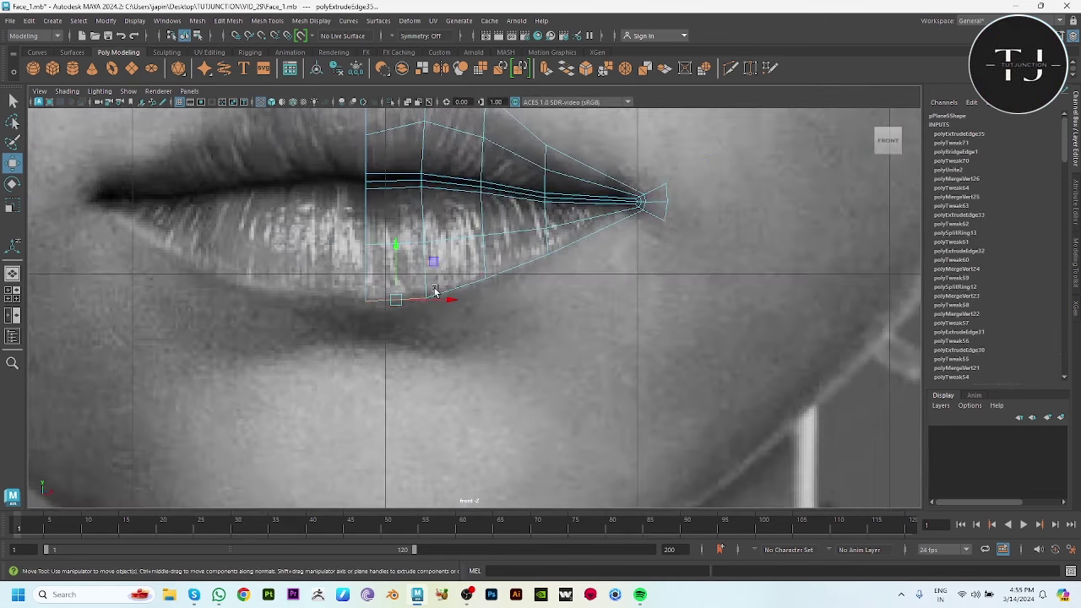
{"action": "mouse_move", "coordinate": [466, 229]}
{"action": "left_mouse_down", "text": "shift"}
{"action": "mouse_move", "coordinate": [458, 254]}
{"action": "mouse_move", "coordinate": [471, 279]}
{"action": "left_mouse_up", "text": "shift"}
{"action": "key", "text": "F9"}
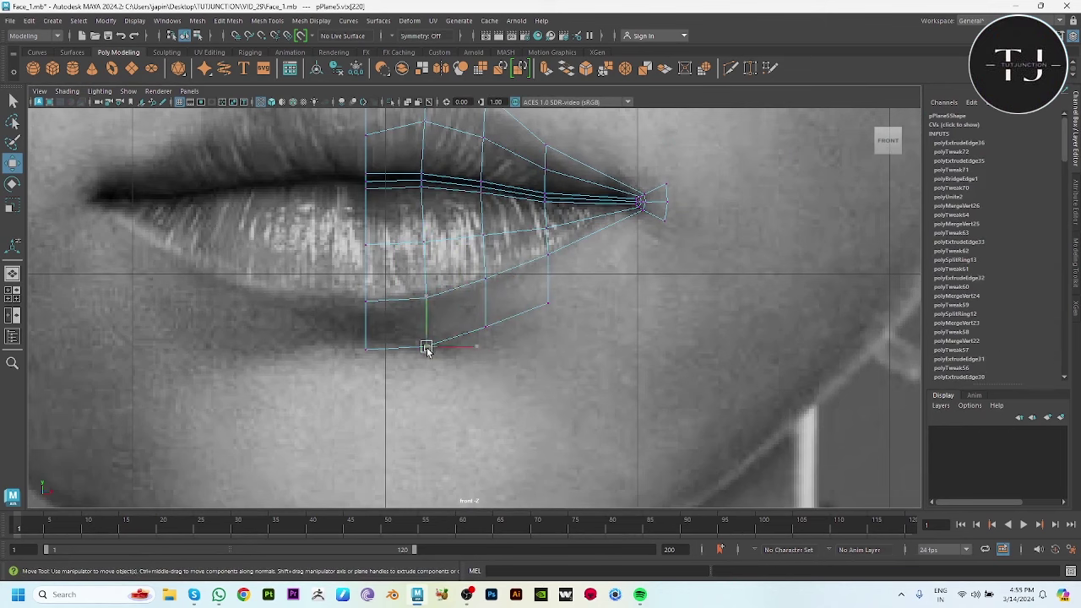
{"action": "left_click_drag", "start_coordinate": [428, 347], "coordinate": [442, 354]}
{"action": "mouse_move", "coordinate": [475, 320]}
{"action": "left_mouse_down"}
{"action": "mouse_move", "coordinate": [509, 340]}
{"action": "mouse_move", "coordinate": [574, 305]}
{"action": "left_mouse_up"}
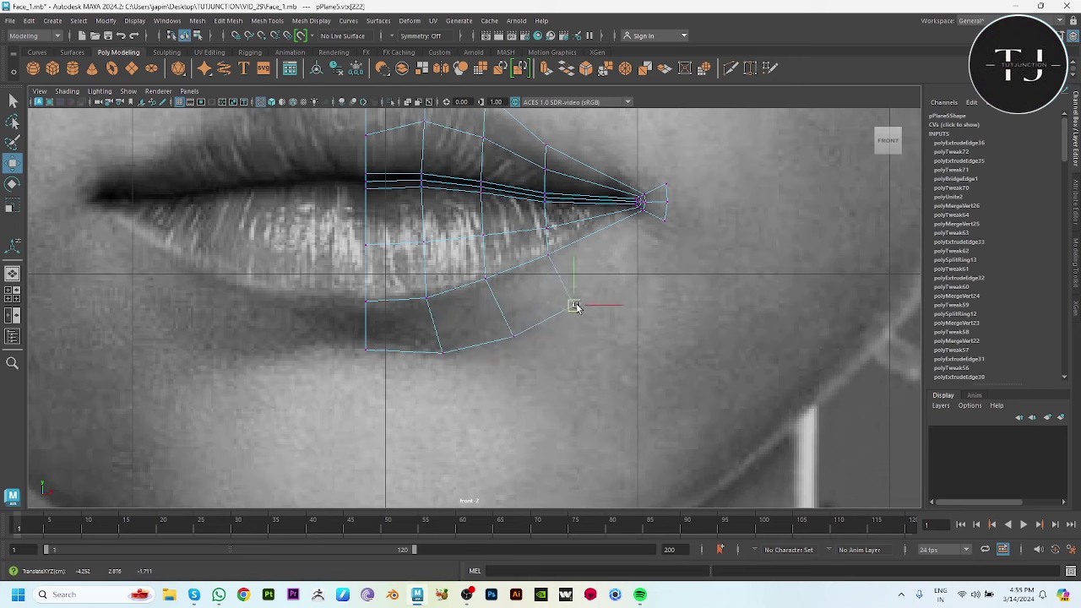
{"action": "key", "text": "space"}
{"action": "key", "text": "space"}
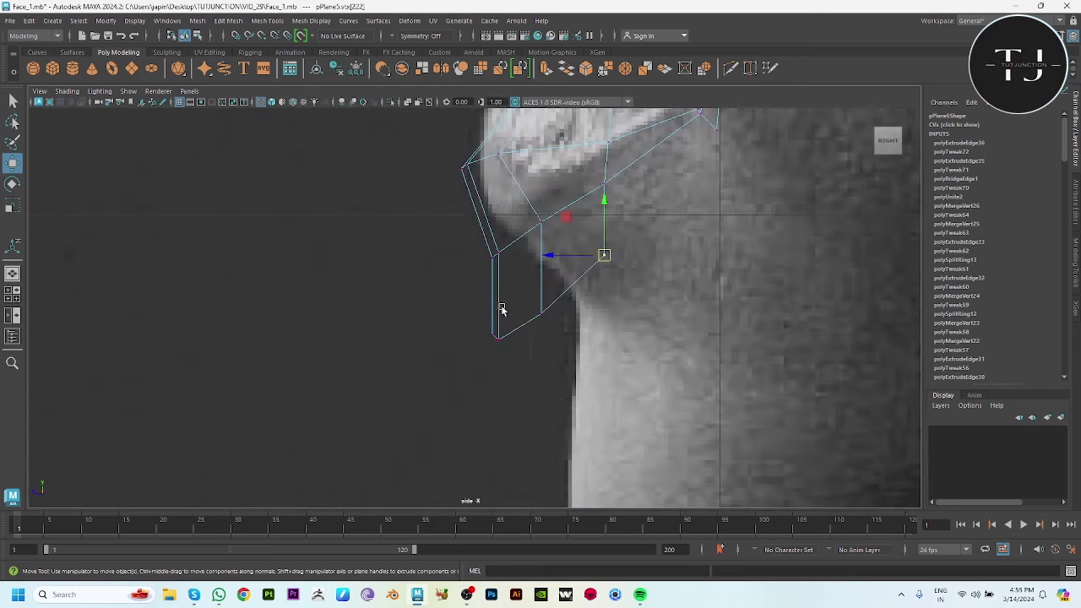
{"action": "left_click_drag", "start_coordinate": [570, 363], "coordinate": [571, 363]}
{"action": "mouse_move", "coordinate": [518, 319]}
{"action": "left_mouse_down"}
{"action": "mouse_move", "coordinate": [592, 281]}
{"action": "mouse_move", "coordinate": [666, 222]}
{"action": "left_mouse_up"}
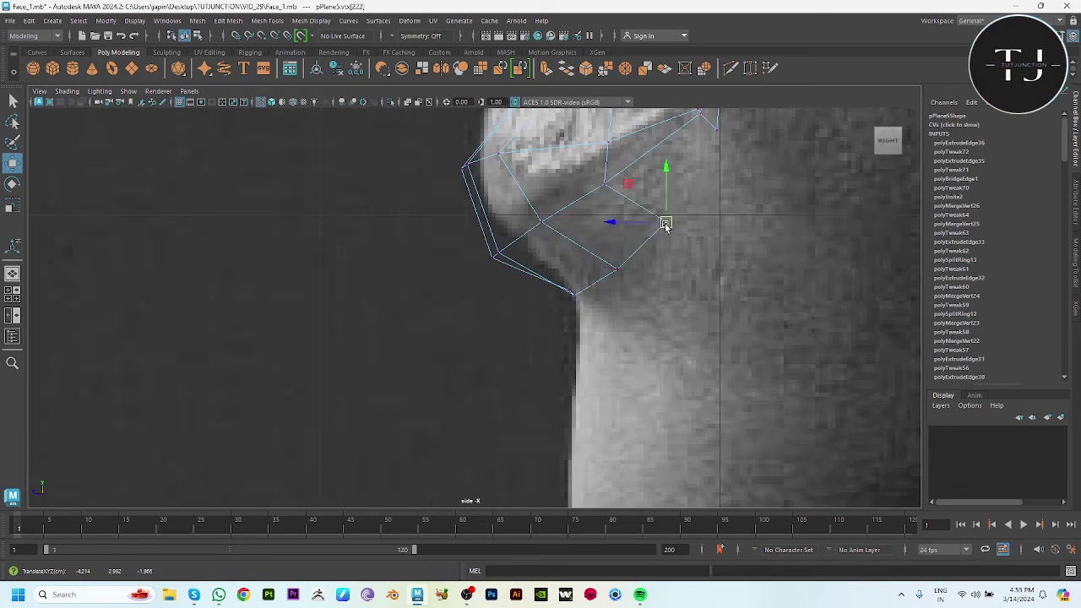
{"action": "key", "text": "space"}
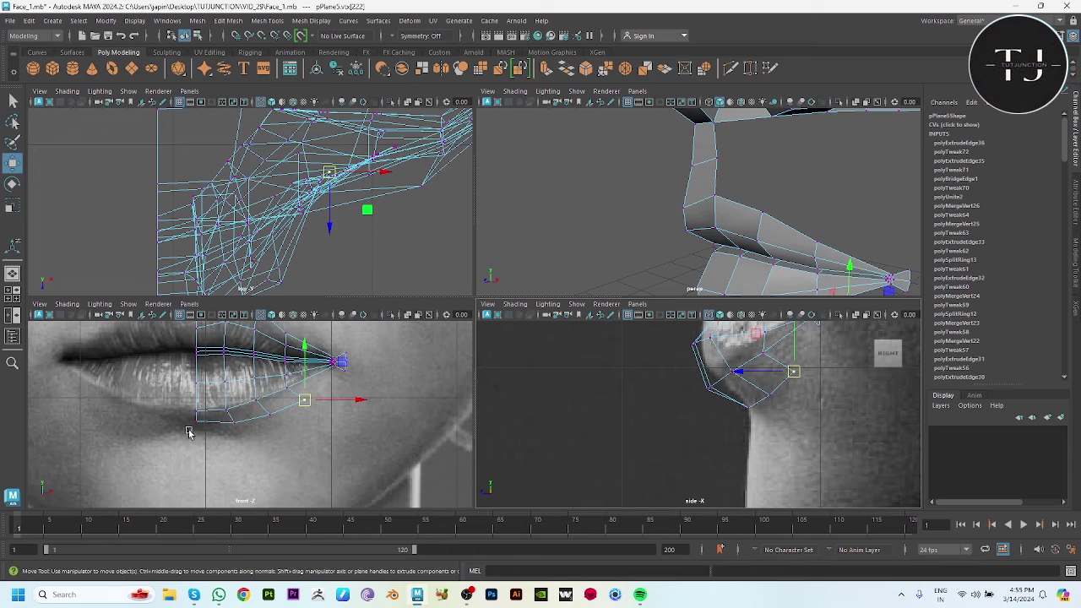
Tweak the vertices under and along the lower lip to match the reference
{"action": "left_click_drag", "start_coordinate": [185, 417], "coordinate": [228, 434]}
{"action": "left_click_drag", "start_coordinate": [216, 376], "coordinate": [217, 382]}
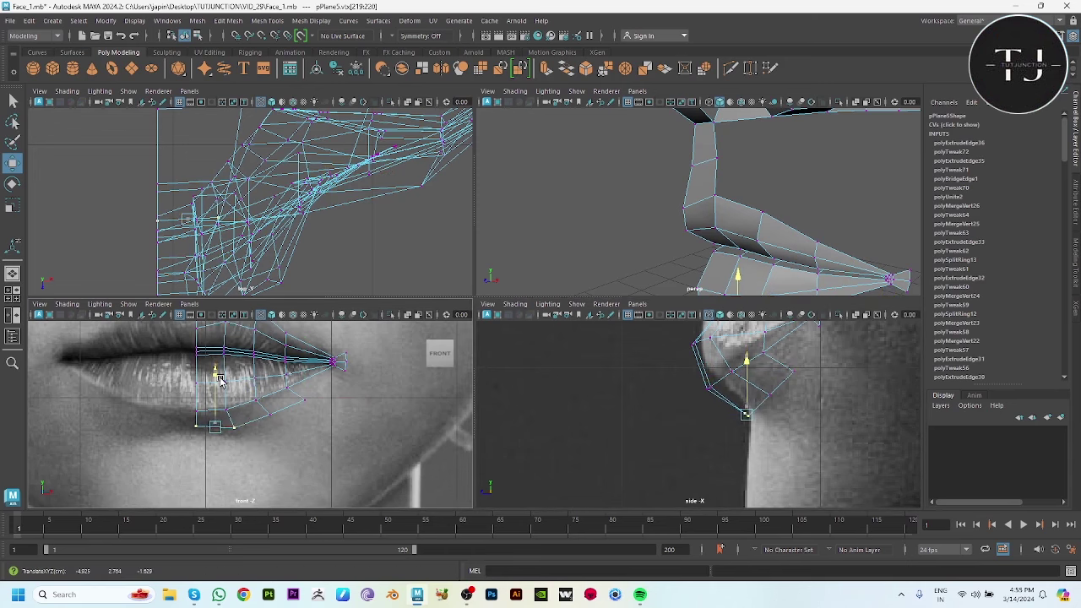
{"action": "left_click_drag", "start_coordinate": [690, 415], "coordinate": [697, 420]}
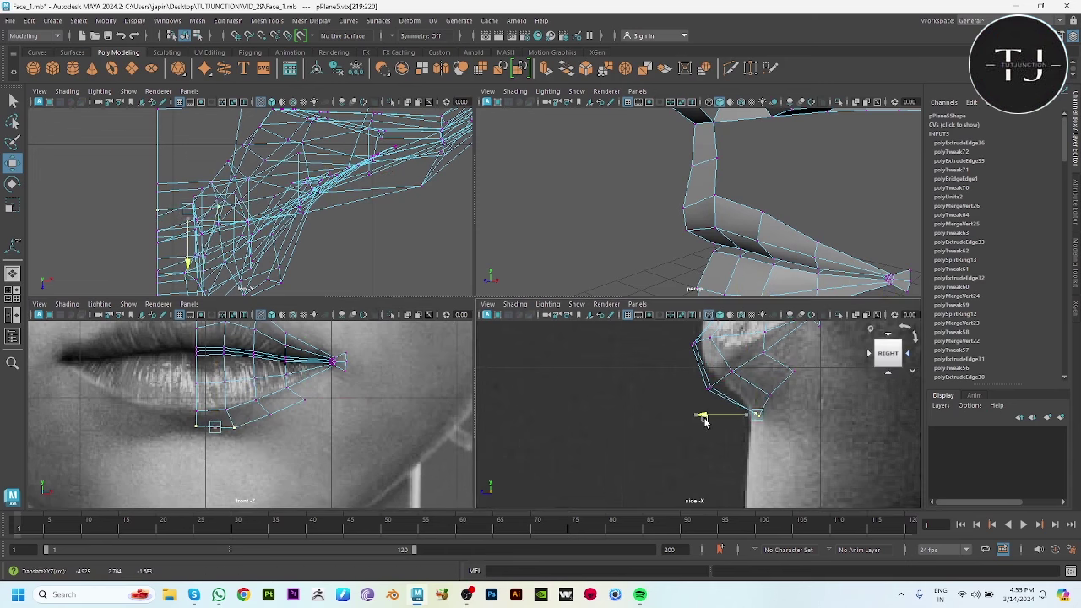
{"action": "left_click", "coordinate": [774, 397]}
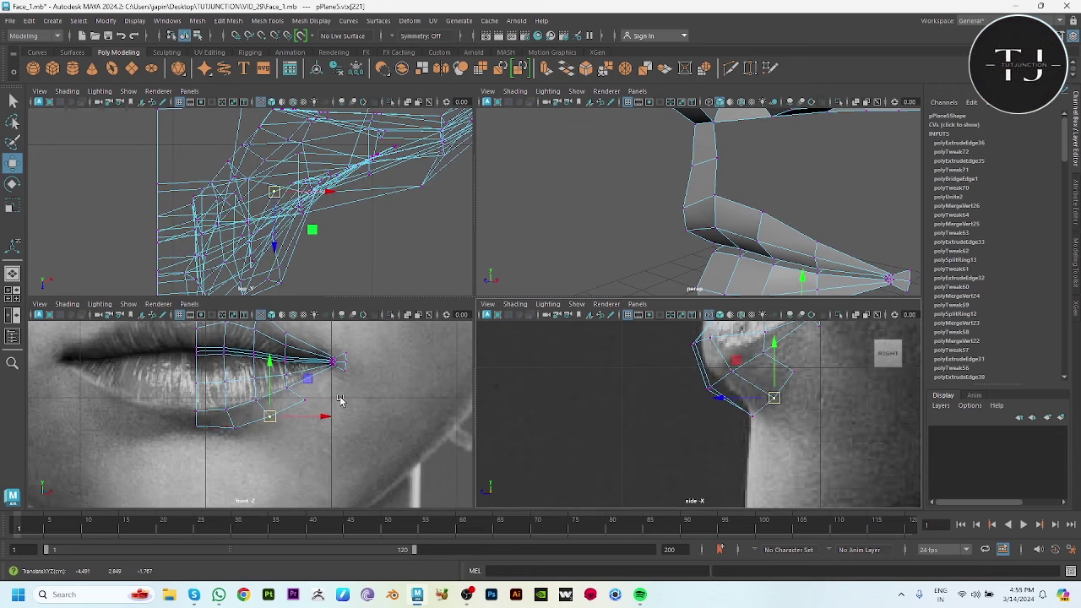
{"action": "key", "text": "space"}
{"action": "scroll", "coordinate": [456, 388], "scroll_direction": "up", "scroll_amount": 5}
{"action": "left_click", "coordinate": [477, 404]}
{"action": "left_click_drag", "start_coordinate": [482, 401], "coordinate": [461, 420]}
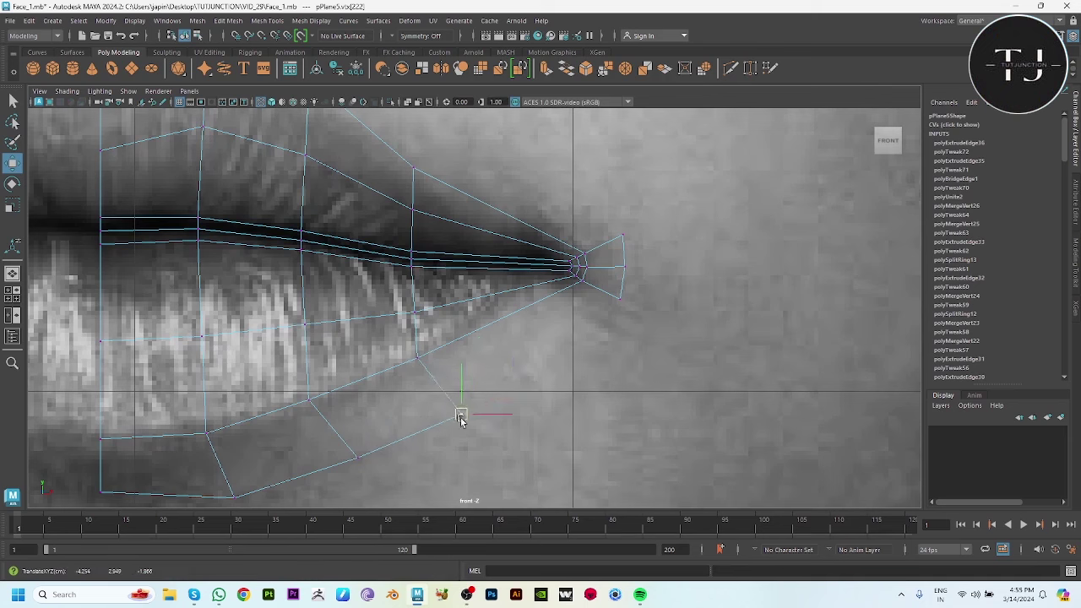
{"action": "left_click", "coordinate": [356, 456]}
{"action": "left_click_drag", "start_coordinate": [357, 458], "coordinate": [344, 467]}
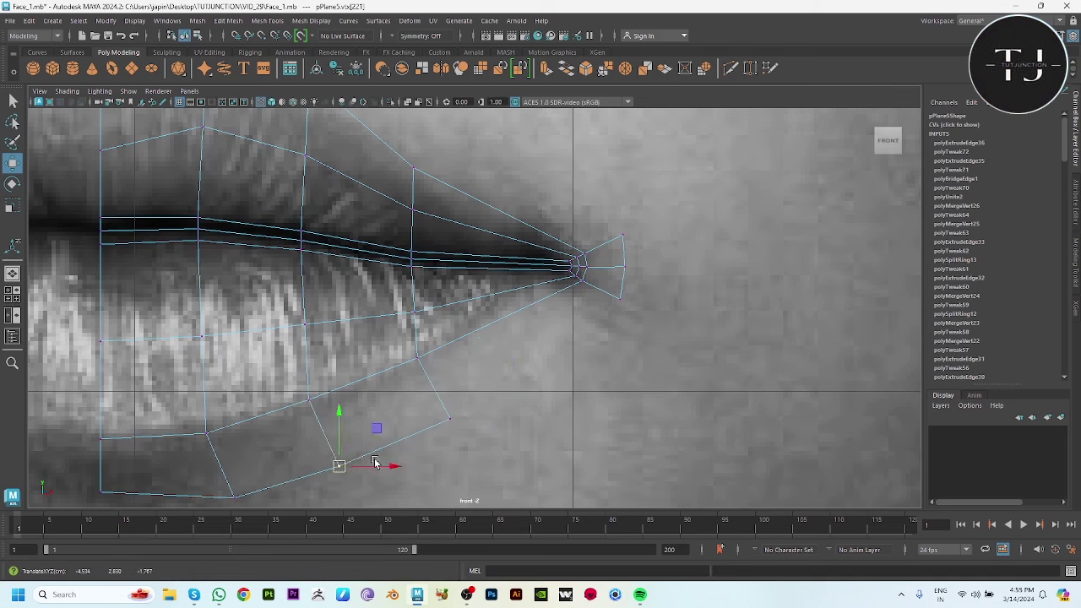
Extrude the lower-lip edge to the mouth corner and merge its tip into the lip-corner vertex
{"action": "right_click_drag", "start_coordinate": [434, 426], "coordinate": [434, 393]}
{"action": "left_click", "coordinate": [437, 400]}
{"action": "mouse_move", "coordinate": [436, 400]}
{"action": "left_mouse_down", "text": "shift"}
{"action": "mouse_move", "coordinate": [509, 381]}
{"action": "mouse_move", "coordinate": [555, 320]}
{"action": "left_mouse_up", "text": "shift"}
{"action": "left_click", "coordinate": [509, 354]}
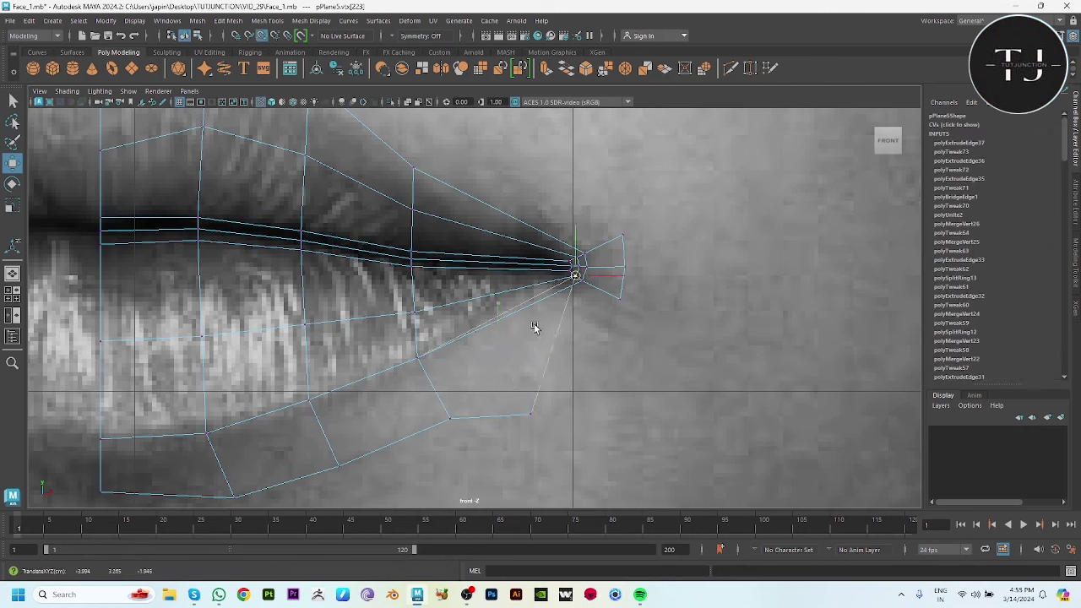
{"action": "left_click_drag", "start_coordinate": [546, 429], "coordinate": [541, 409]}
{"action": "left_click_drag", "start_coordinate": [578, 291], "coordinate": [639, 332]}
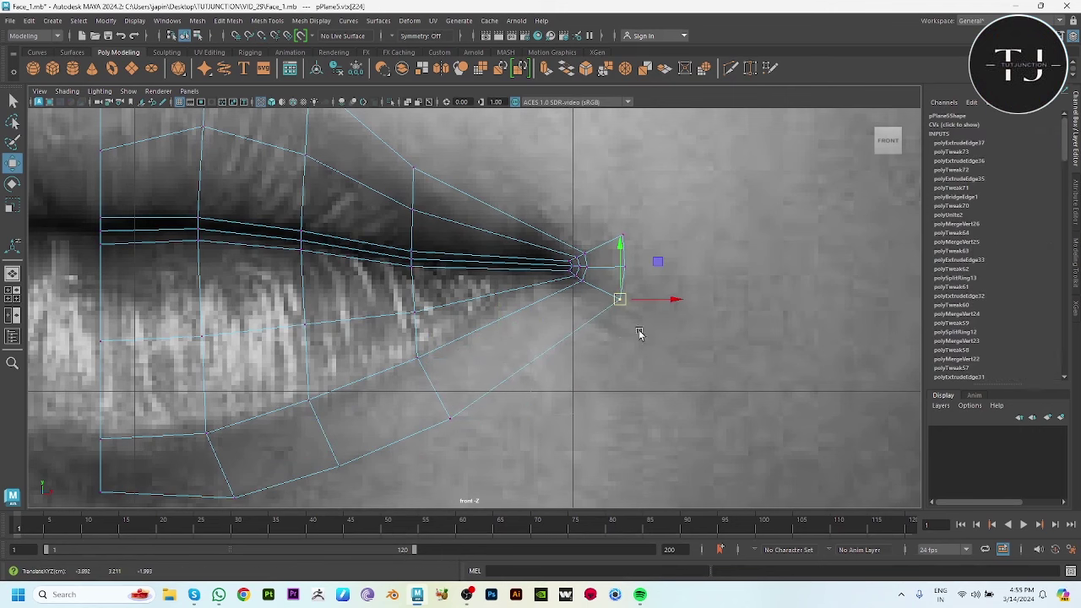
{"action": "left_click", "coordinate": [577, 269], "text": "shift"}
{"action": "right_click_drag", "start_coordinate": [635, 216], "coordinate": [681, 206], "text": "shift"}
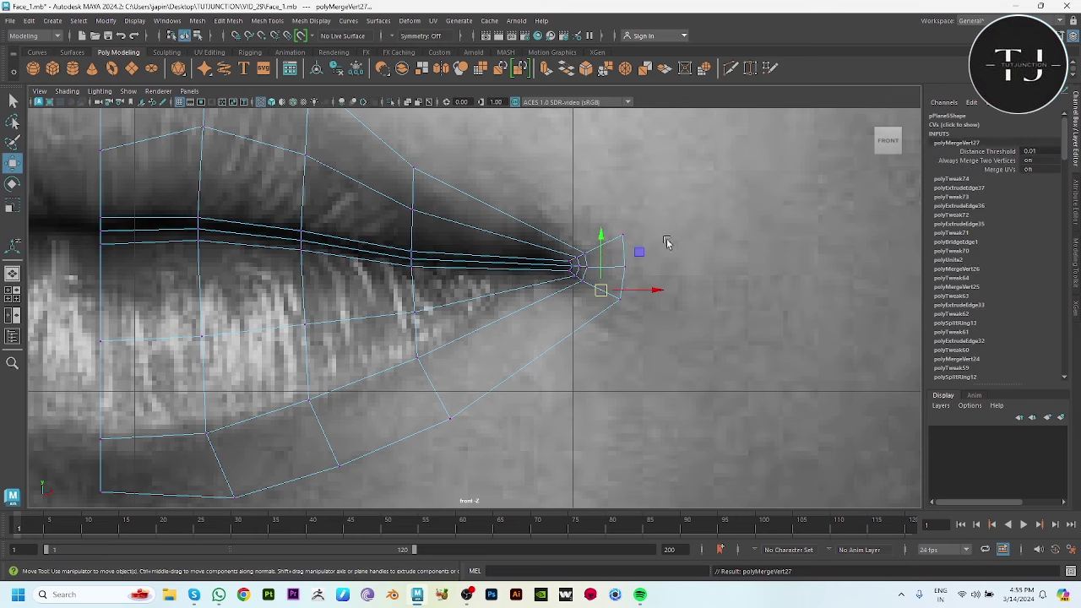
{"action": "scroll", "coordinate": [641, 313], "scroll_direction": "down", "scroll_amount": 3}
{"action": "key", "text": "space"}
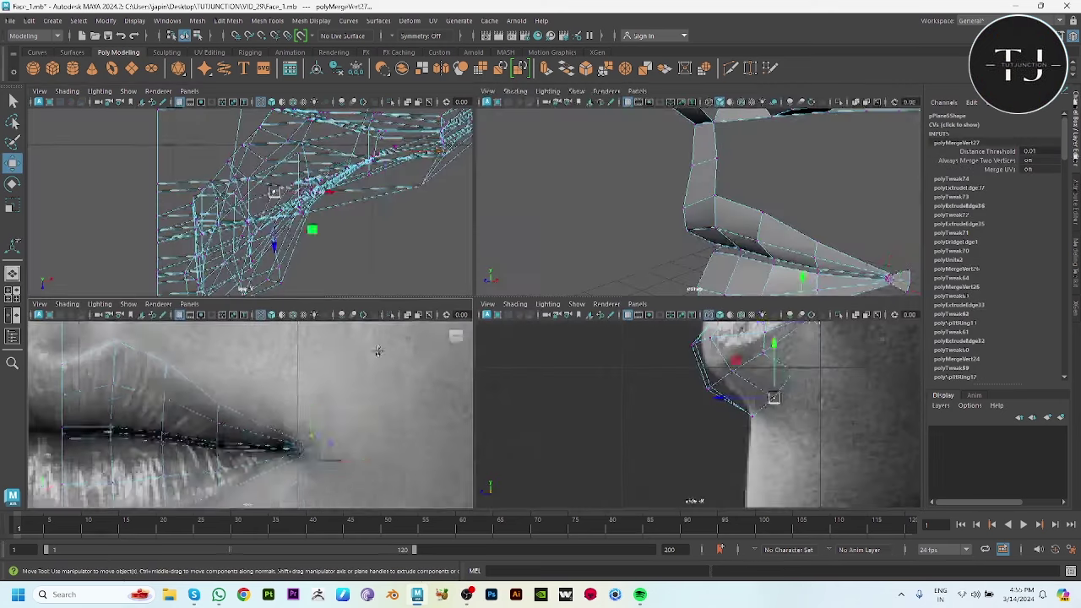
{"action": "key", "text": "space"}
{"action": "scroll", "coordinate": [589, 408], "scroll_direction": "up", "scroll_amount": 3}
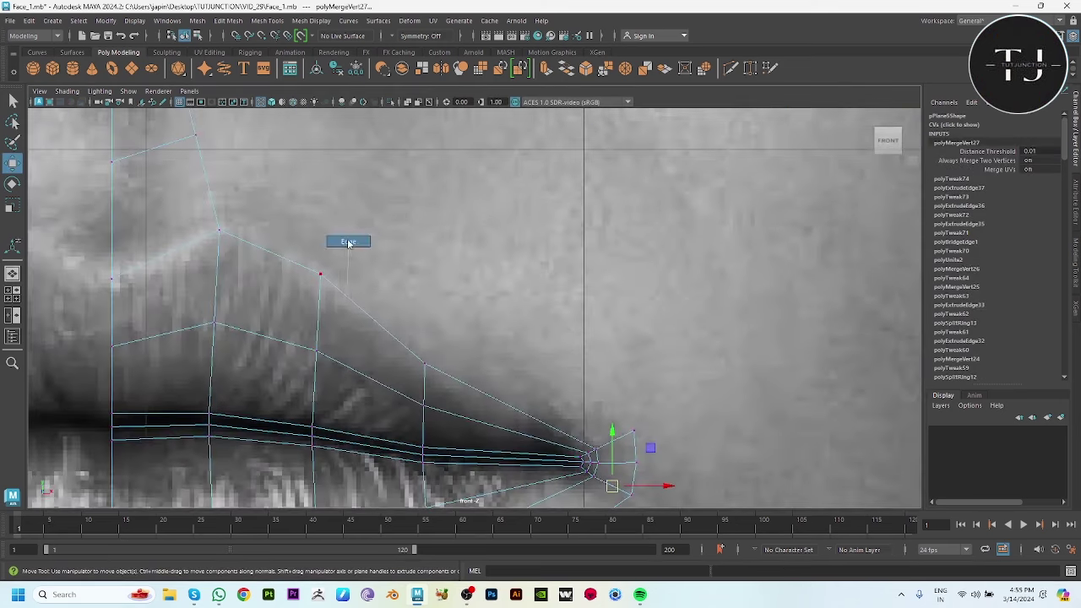
Extrude the border edge below the nose, flatten it and rotate it back to vertical
{"action": "middle_click_drag", "start_coordinate": [348, 243], "coordinate": [479, 366], "text": "alt"}
{"action": "mouse_move", "coordinate": [310, 214]}
{"action": "left_mouse_down"}
{"action": "mouse_move", "coordinate": [356, 253]}
{"action": "mouse_move", "coordinate": [553, 243]}
{"action": "mouse_move", "coordinate": [439, 244]}
{"action": "mouse_move", "coordinate": [458, 229]}
{"action": "left_mouse_up"}
{"action": "key", "text": "r"}
{"action": "key", "text": "e"}
{"action": "key", "text": "w"}
{"action": "key", "text": "e"}
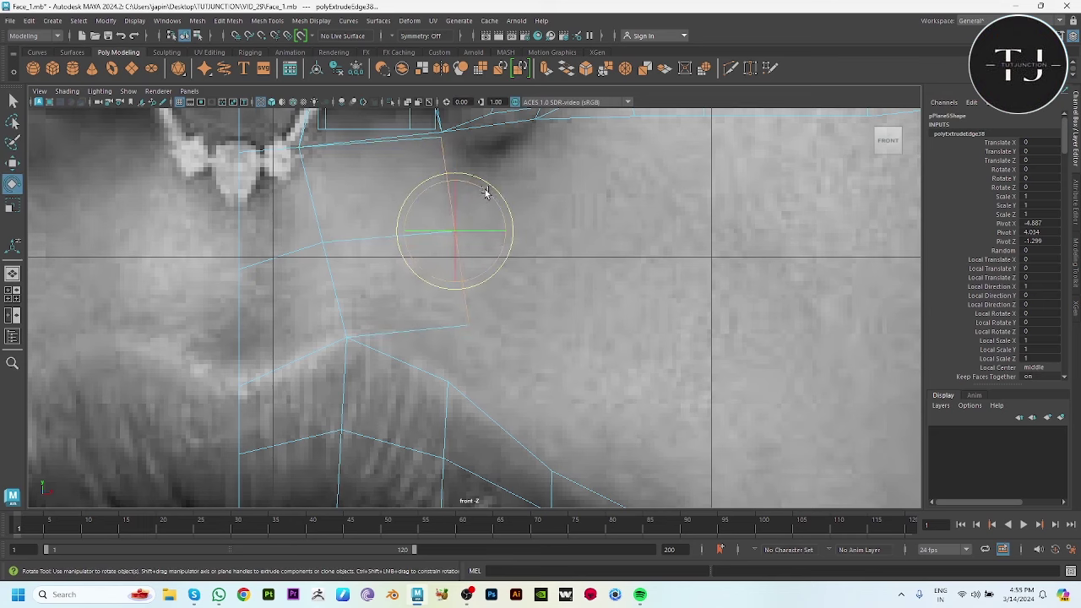
{"action": "left_click_drag", "start_coordinate": [485, 192], "coordinate": [490, 214]}
{"action": "key", "text": "w"}
In the side view, push the new edge onto the face profile
{"action": "key", "text": "space"}
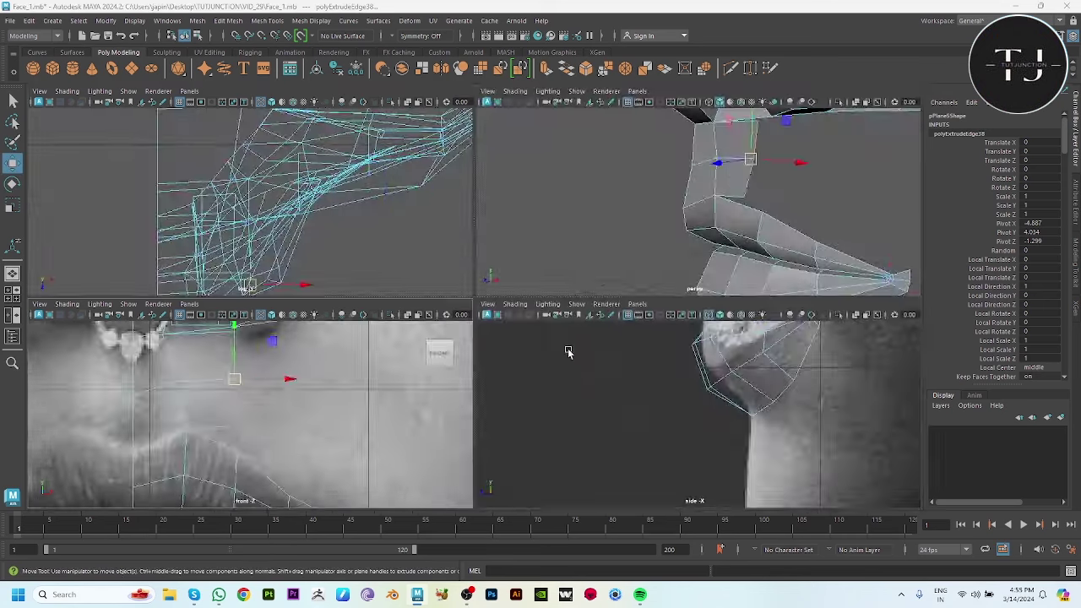
{"action": "key", "text": "space"}
{"action": "left_click_drag", "start_coordinate": [419, 280], "coordinate": [482, 282]}
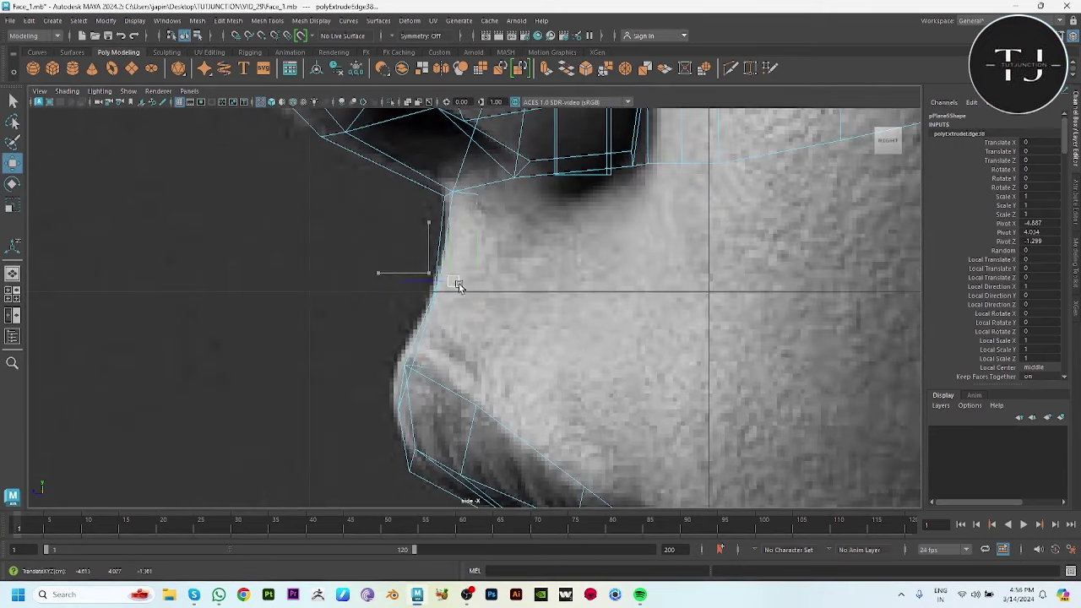
{"action": "key", "text": "space"}
{"action": "key", "text": "space"}
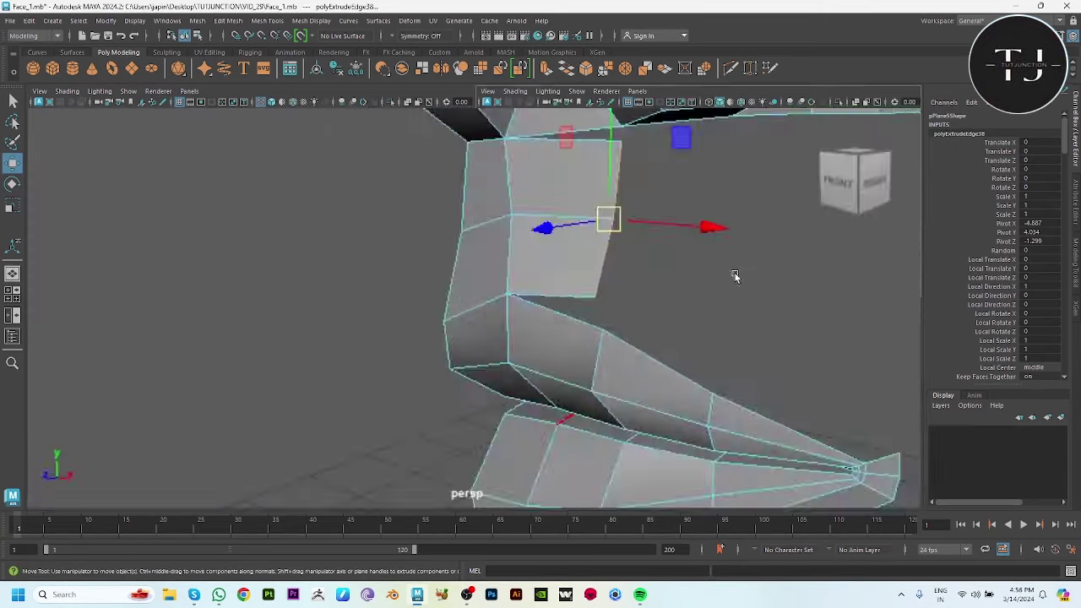
{"action": "mouse_move", "coordinate": [733, 273]}
{"action": "left_mouse_down", "text": "alt"}
{"action": "mouse_move", "coordinate": [593, 287]}
{"action": "mouse_move", "coordinate": [549, 321]}
{"action": "mouse_move", "coordinate": [574, 291]}
{"action": "left_mouse_up", "text": "alt"}
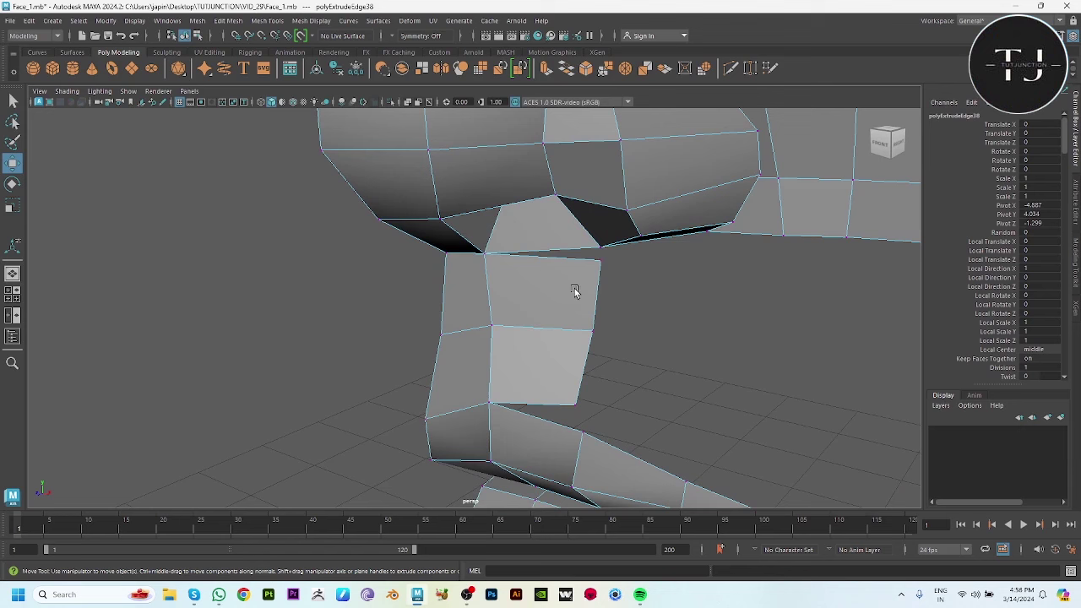
Pull the strip's bottom corner vertex onto the upper lip and merge the overlapping vertices under the nose
{"action": "key", "text": "F9"}
{"action": "left_click", "coordinate": [600, 253]}
{"action": "left_click", "coordinate": [557, 394]}
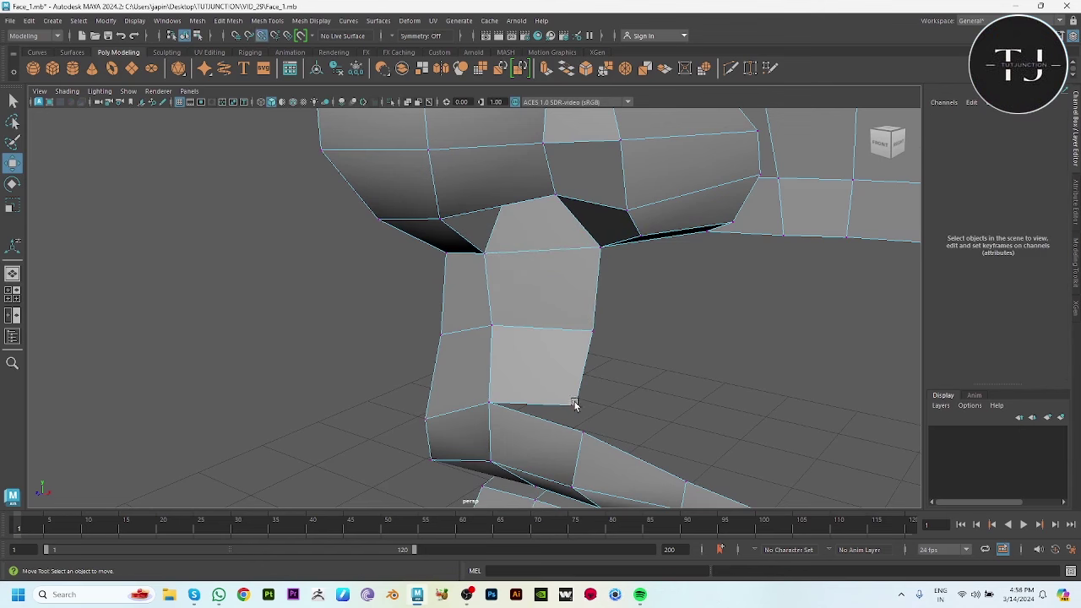
{"action": "left_click", "coordinate": [574, 405]}
{"action": "mouse_move", "coordinate": [574, 404]}
{"action": "left_mouse_down"}
{"action": "mouse_move", "coordinate": [590, 443]}
{"action": "mouse_move", "coordinate": [603, 413]}
{"action": "left_mouse_up"}
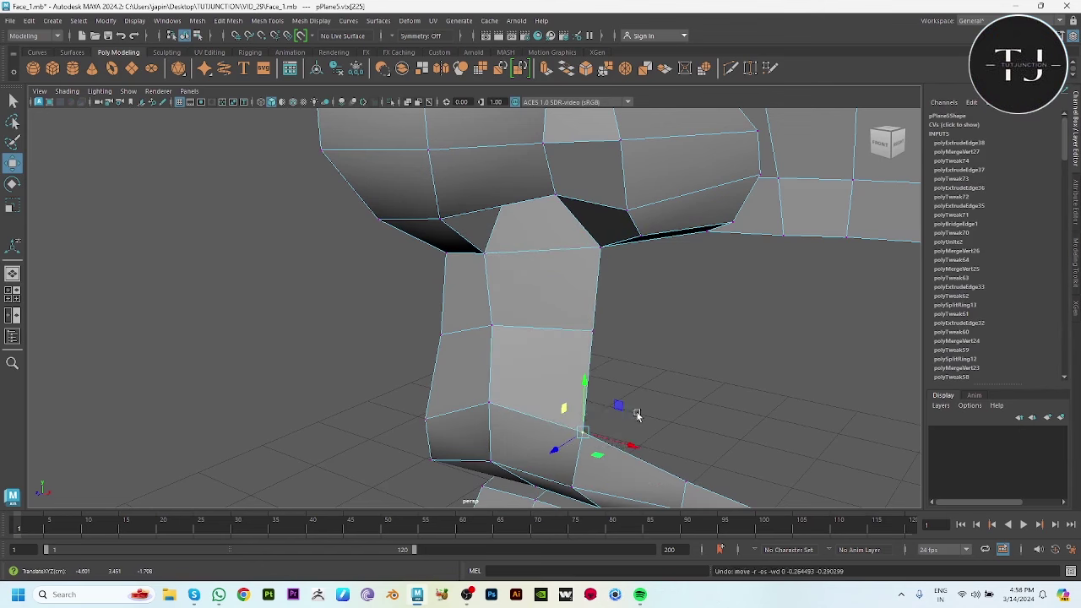
{"action": "left_click_drag", "start_coordinate": [599, 257], "coordinate": [622, 280]}
{"action": "right_click_drag", "start_coordinate": [622, 279], "coordinate": [603, 193], "text": "shift"}
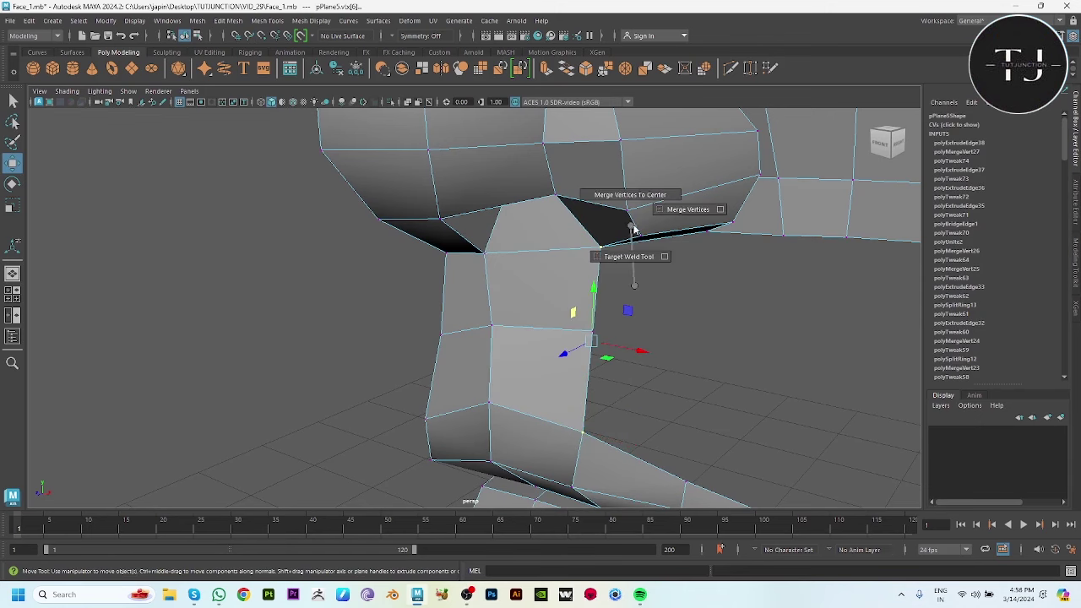
Inspect the mouth area in smooth preview, then turn the preview off
{"action": "key", "text": "3"}
{"action": "key", "text": "q"}
{"action": "left_click", "coordinate": [747, 270]}
{"action": "mouse_move", "coordinate": [748, 271]}
{"action": "left_mouse_down", "text": "alt"}
{"action": "mouse_move", "coordinate": [650, 332]}
{"action": "mouse_move", "coordinate": [531, 346]}
{"action": "left_mouse_up", "text": "alt"}
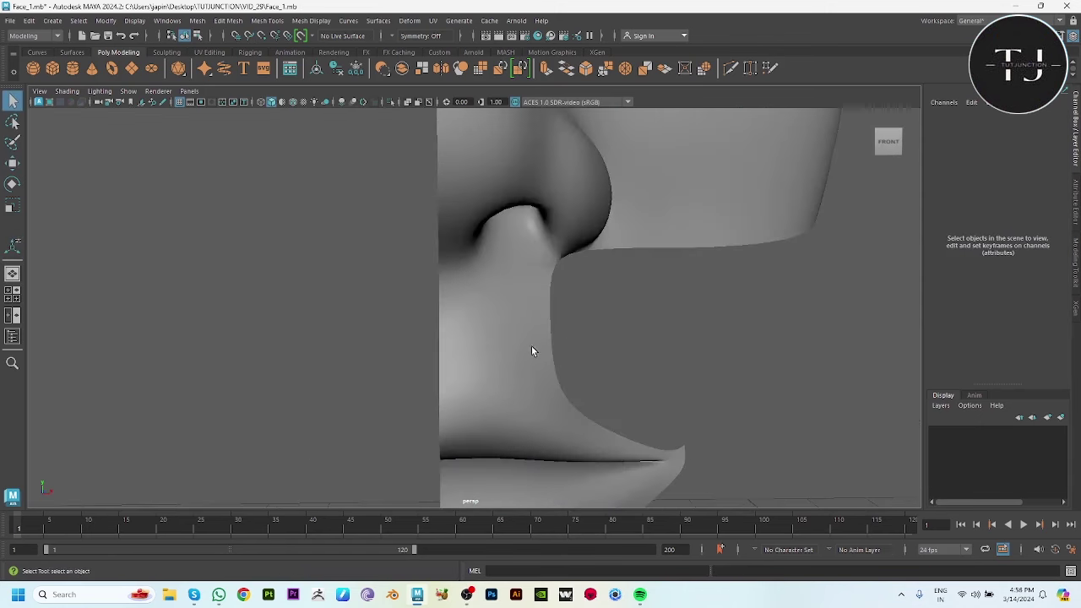
{"action": "left_click", "coordinate": [531, 345]}
{"action": "key", "text": "1"}
{"action": "mouse_move", "coordinate": [589, 430]}
{"action": "left_mouse_down", "text": "alt"}
{"action": "mouse_move", "coordinate": [512, 361]}
{"action": "mouse_move", "coordinate": [520, 234]}
{"action": "left_mouse_up", "text": "alt"}
{"action": "left_click", "coordinate": [520, 234]}
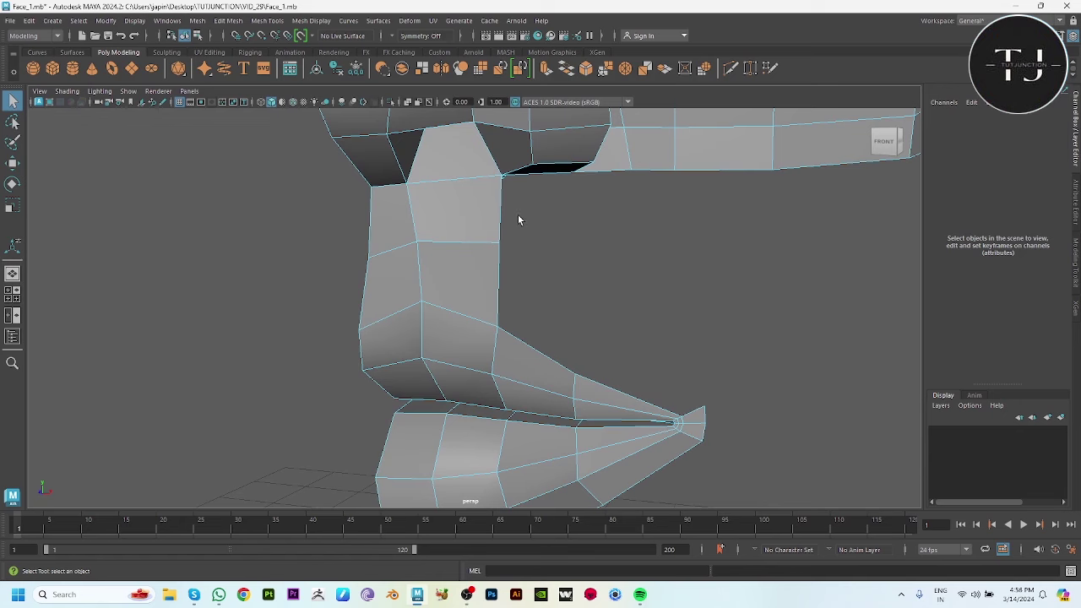
Extrude the edges beside the nose strip toward the cheek and fit them in front and side views
{"action": "double_click", "coordinate": [499, 232]}
{"action": "left_click_drag", "start_coordinate": [474, 286], "coordinate": [495, 335]}
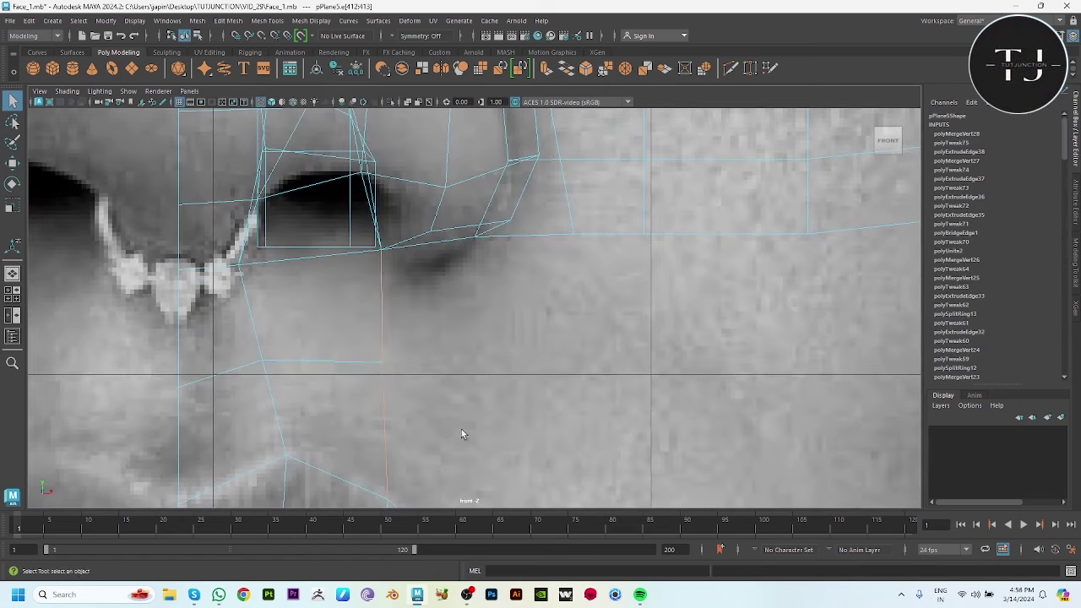
{"action": "key", "text": "w"}
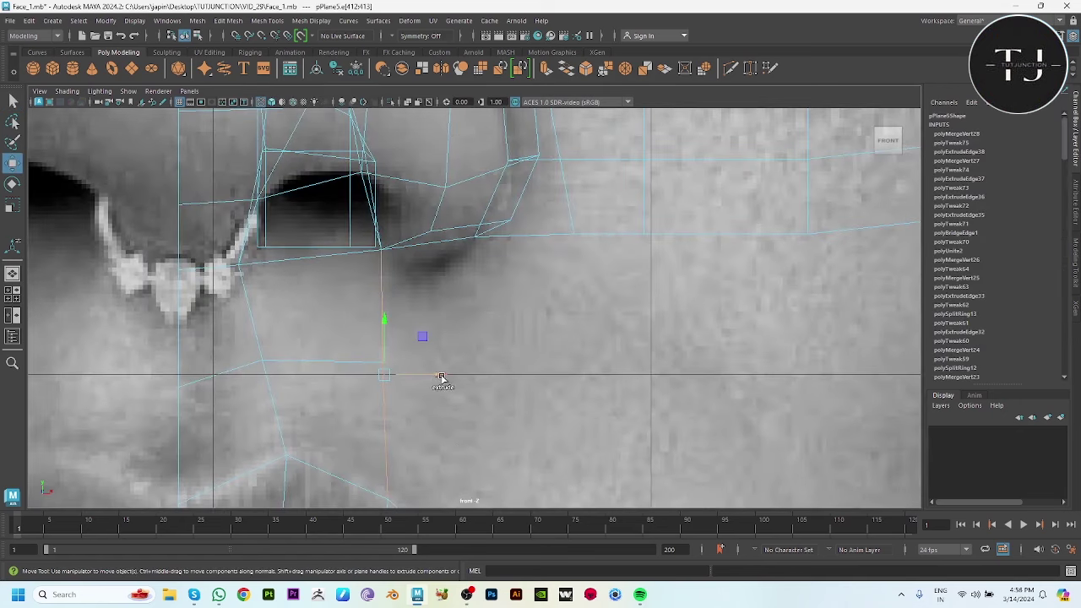
{"action": "left_click_drag", "start_coordinate": [438, 378], "coordinate": [526, 377], "text": "shift"}
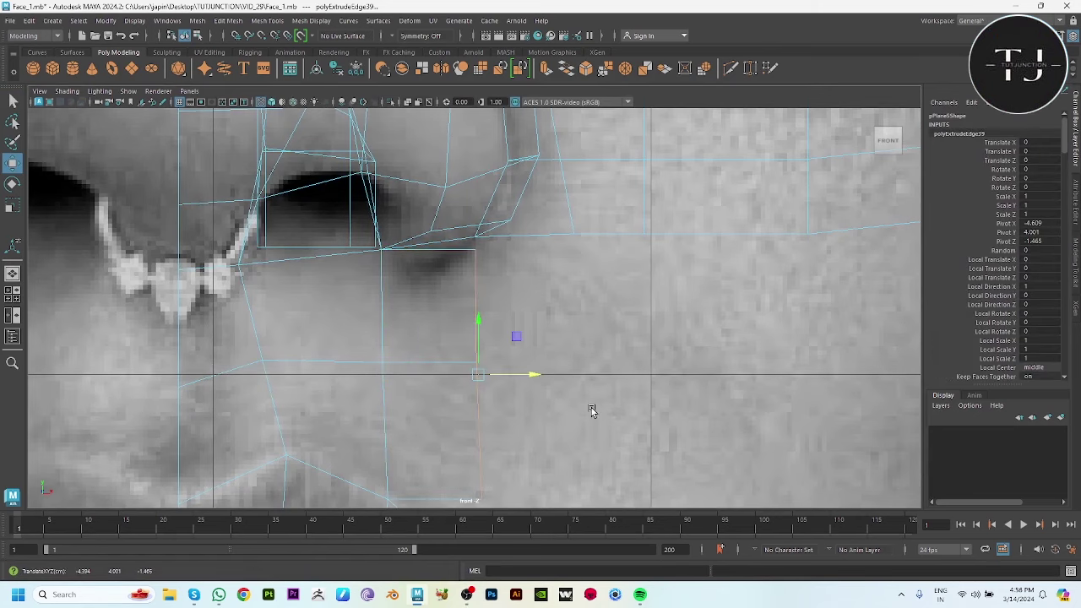
{"action": "middle_click_drag", "start_coordinate": [591, 410], "coordinate": [589, 228], "text": "alt"}
{"action": "key", "text": "space"}
{"action": "left_click_drag", "start_coordinate": [723, 316], "coordinate": [646, 346]}
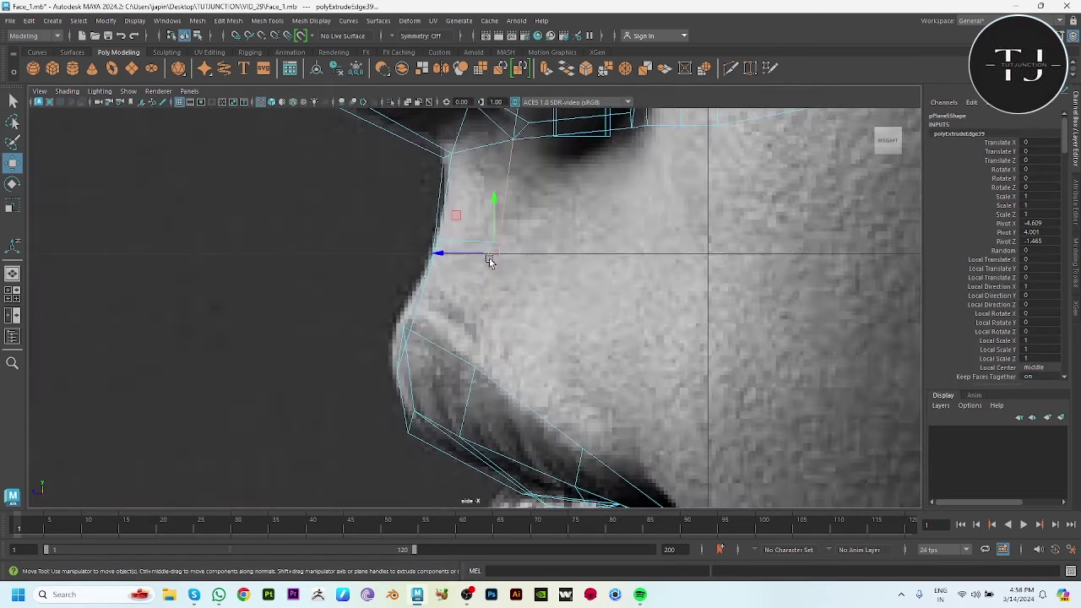
{"action": "left_click_drag", "start_coordinate": [489, 258], "coordinate": [457, 259]}
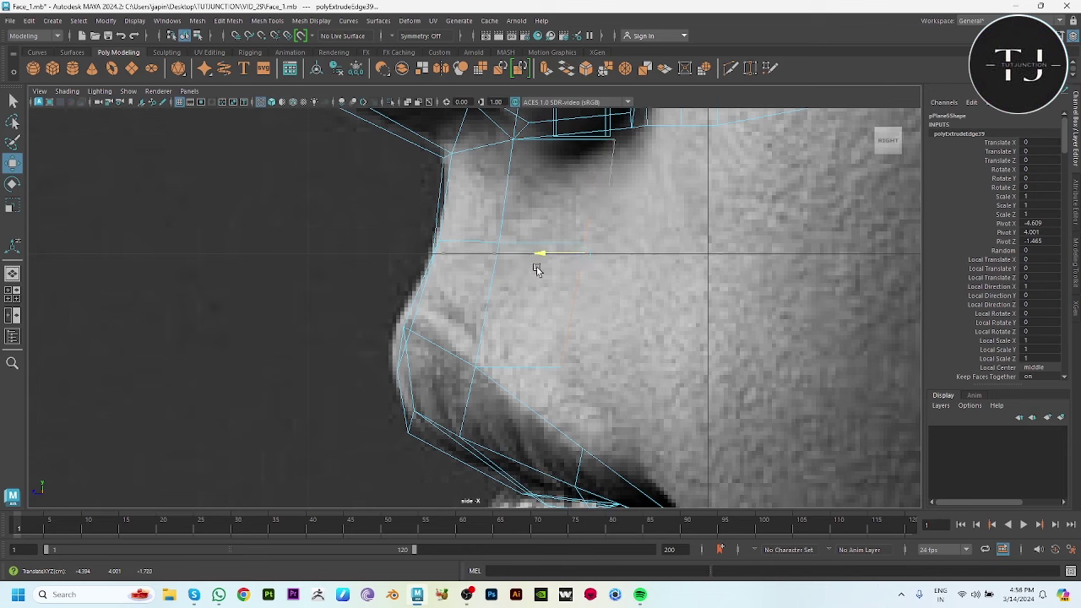
Pull a strip vertex down to the lip line and merge the overlapping vertices
{"action": "left_click", "coordinate": [590, 364]}
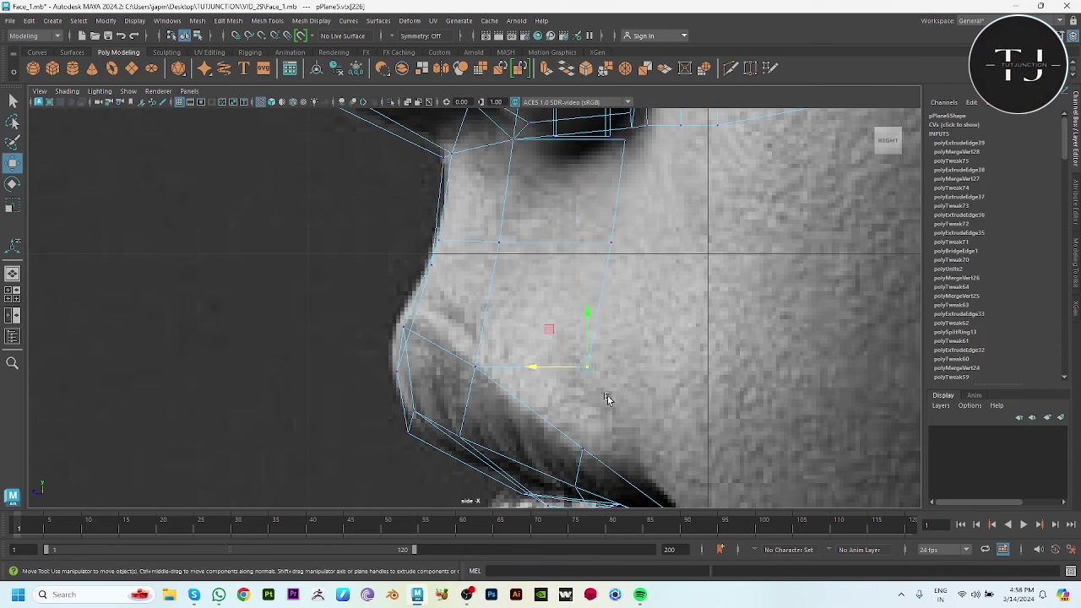
{"action": "left_click_drag", "start_coordinate": [591, 365], "coordinate": [591, 381]}
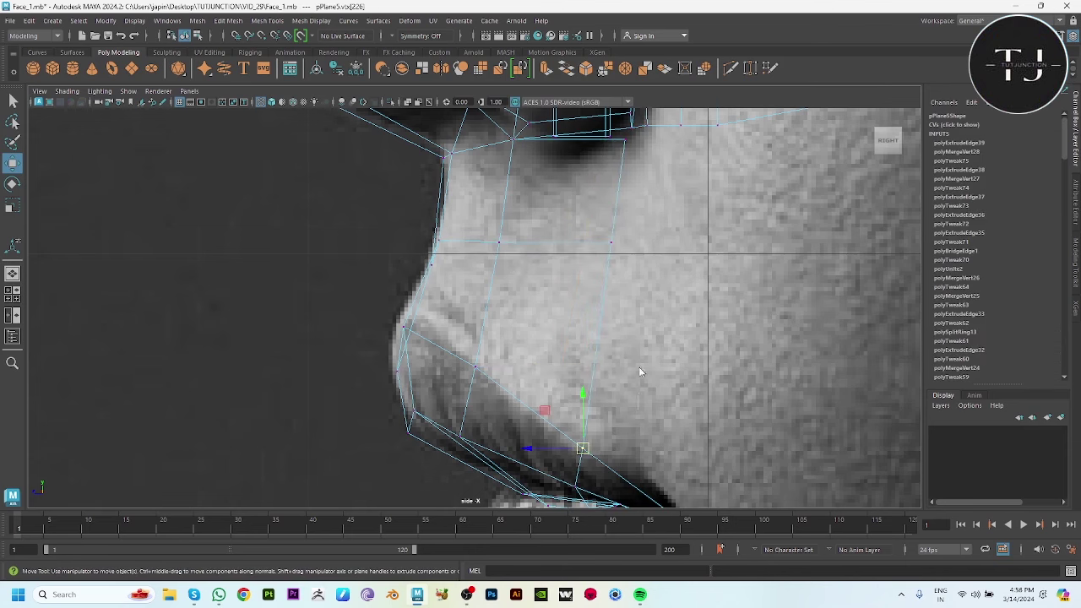
{"action": "right_click_drag", "start_coordinate": [639, 285], "coordinate": [695, 272], "text": "shift"}
{"action": "middle_click_drag", "start_coordinate": [675, 279], "coordinate": [657, 347], "text": "alt"}
{"action": "mouse_move", "coordinate": [550, 294]}
{"action": "left_mouse_down"}
{"action": "mouse_move", "coordinate": [614, 348]}
{"action": "mouse_move", "coordinate": [594, 342]}
{"action": "left_mouse_up"}
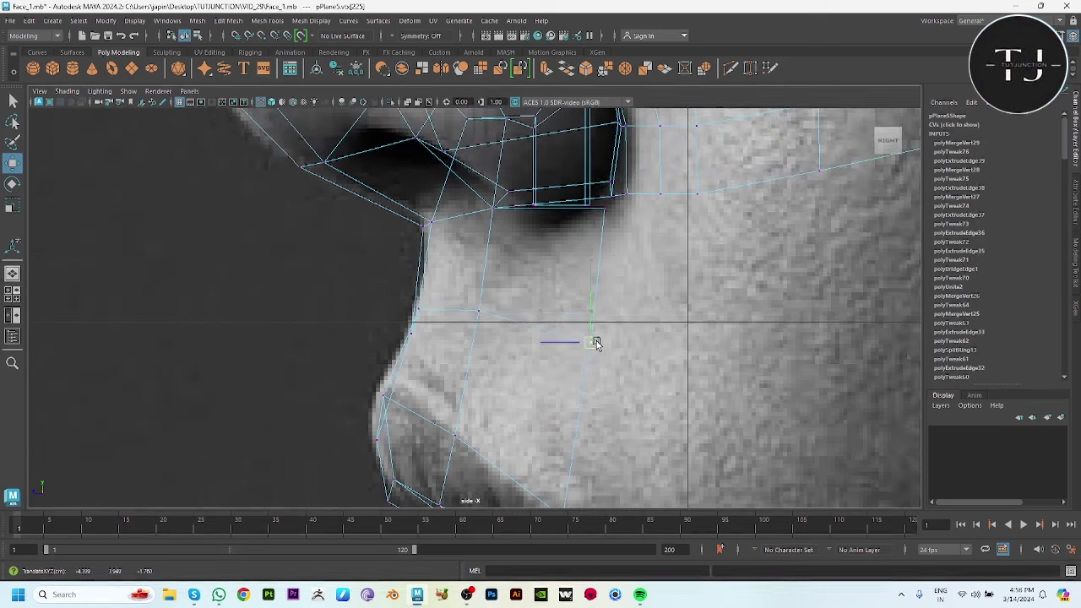
{"action": "left_click", "coordinate": [602, 206]}
Orbit the perspective view and check the new faces with smooth preview
{"action": "key", "text": "space"}
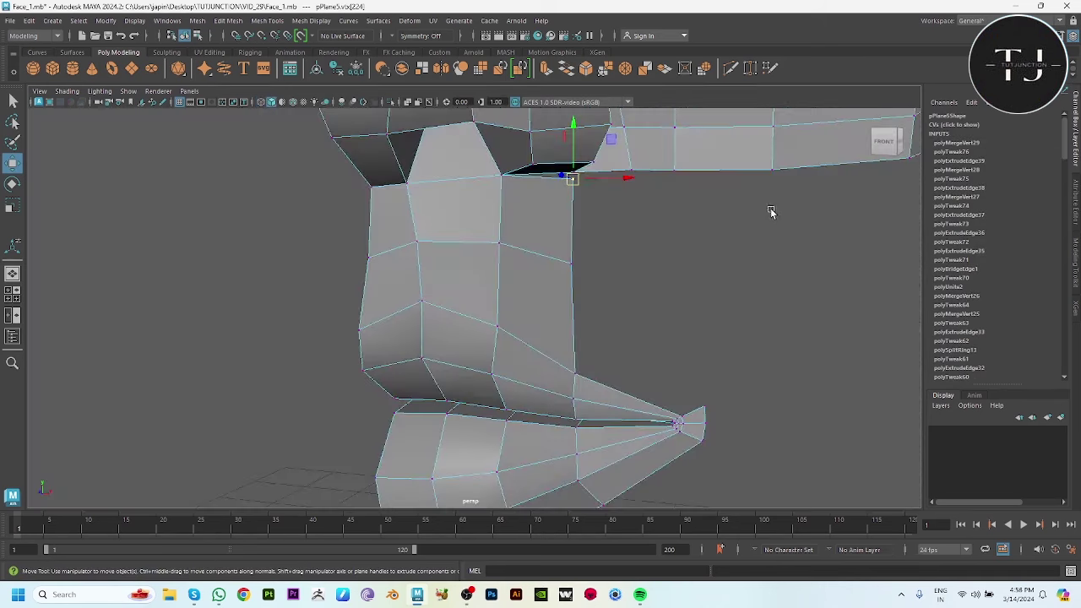
{"action": "mouse_move", "coordinate": [771, 211]}
{"action": "left_mouse_down", "text": "alt"}
{"action": "mouse_move", "coordinate": [610, 205]}
{"action": "mouse_move", "coordinate": [617, 197]}
{"action": "left_mouse_up", "text": "alt"}
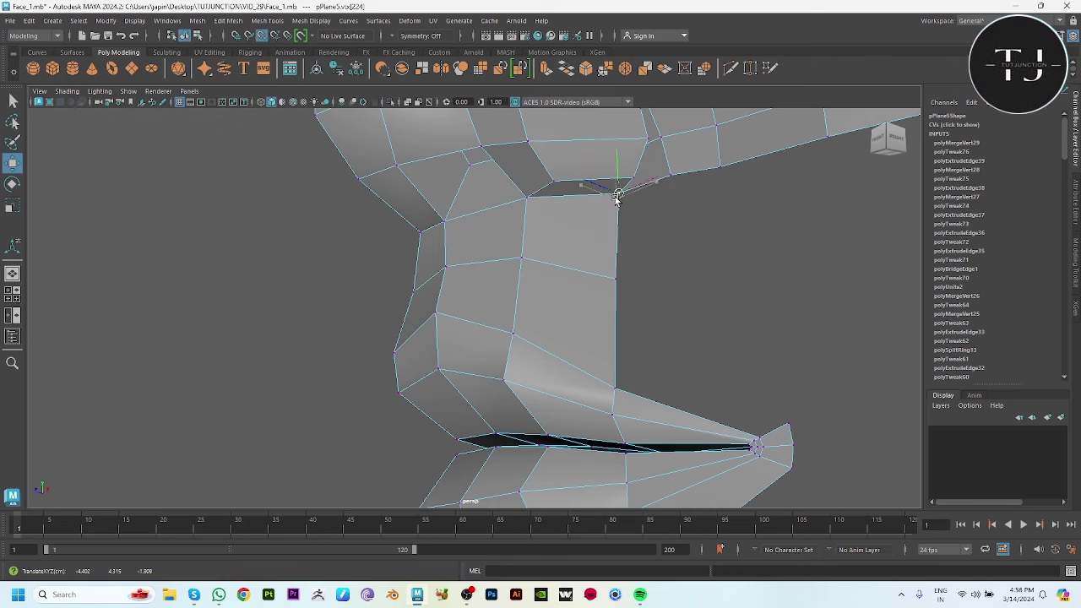
{"action": "key", "text": "3"}
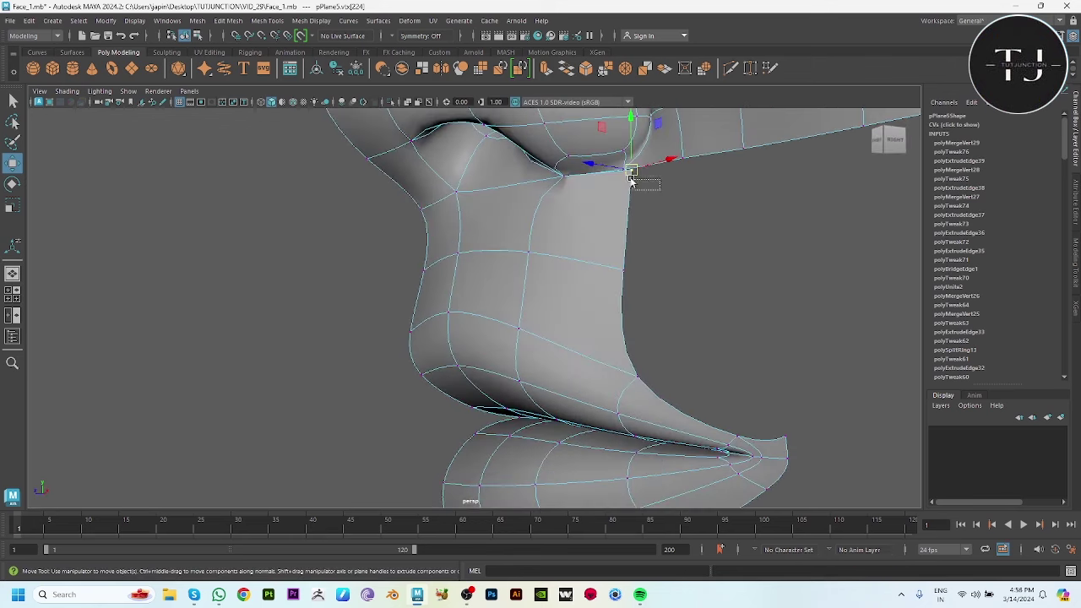
{"action": "key", "text": "1"}
{"action": "mouse_move", "coordinate": [670, 188]}
{"action": "left_mouse_down", "text": "alt"}
{"action": "mouse_move", "coordinate": [454, 282]}
{"action": "mouse_move", "coordinate": [536, 236]}
{"action": "left_mouse_up", "text": "alt"}
{"action": "left_click", "coordinate": [513, 274]}
Extrude the strip's outer vertical edge across the cheek and fit it to the side profile
{"action": "left_click", "coordinate": [538, 254]}
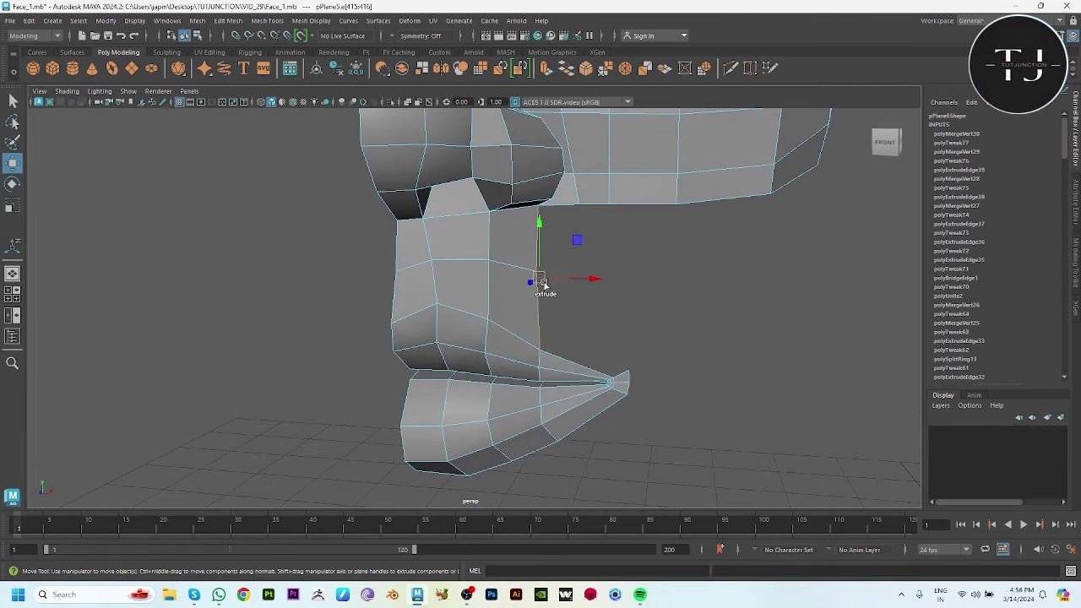
{"action": "left_click_drag", "start_coordinate": [594, 280], "coordinate": [645, 283], "text": "shift"}
{"action": "key", "text": "space"}
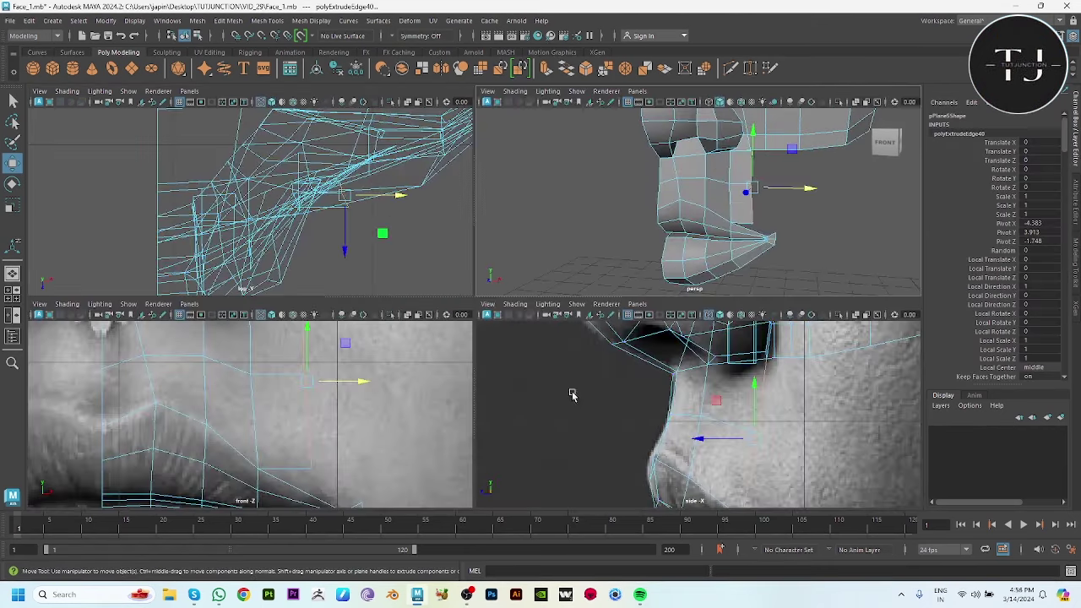
{"action": "key", "text": "space"}
{"action": "key", "text": "space"}
{"action": "key", "text": "space"}
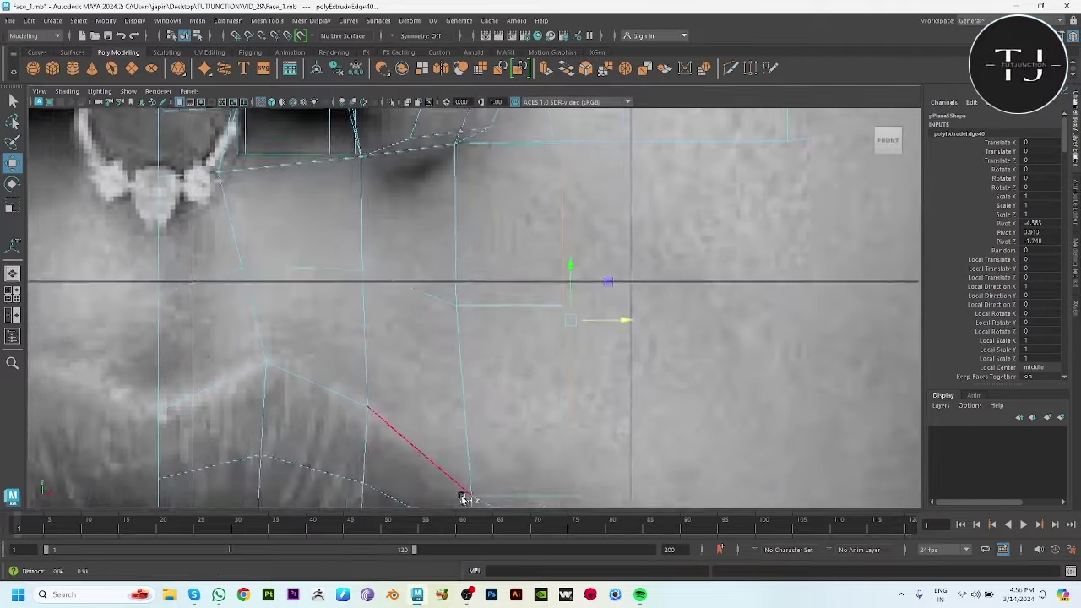
{"action": "middle_click_drag", "start_coordinate": [634, 301], "coordinate": [615, 356], "text": "alt"}
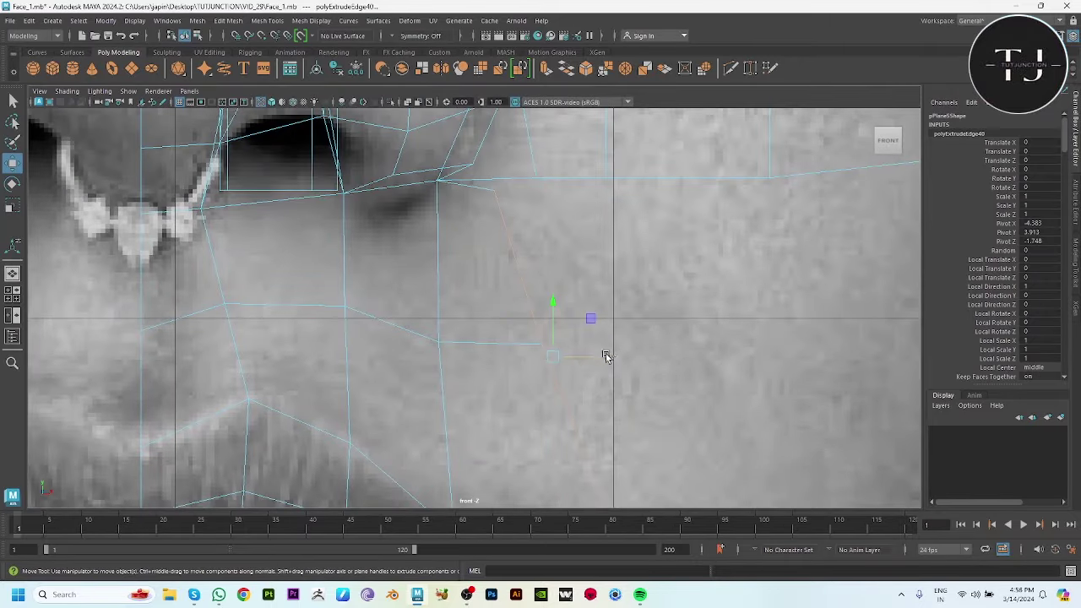
{"action": "left_click_drag", "start_coordinate": [603, 355], "coordinate": [643, 355]}
{"action": "key", "text": "space"}
{"action": "key", "text": "space"}
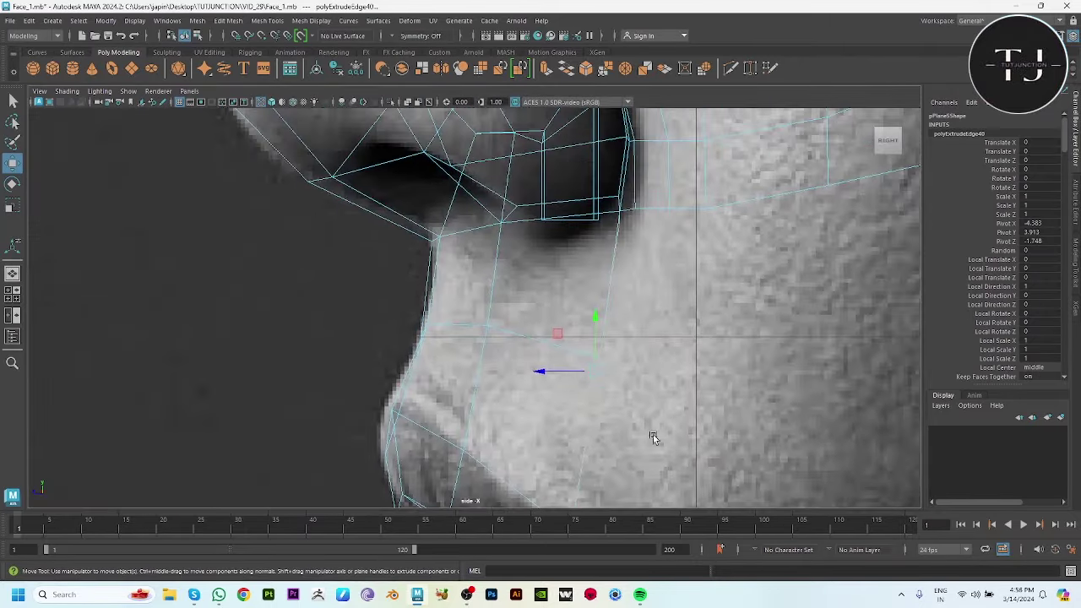
{"action": "left_click_drag", "start_coordinate": [543, 369], "coordinate": [575, 371]}
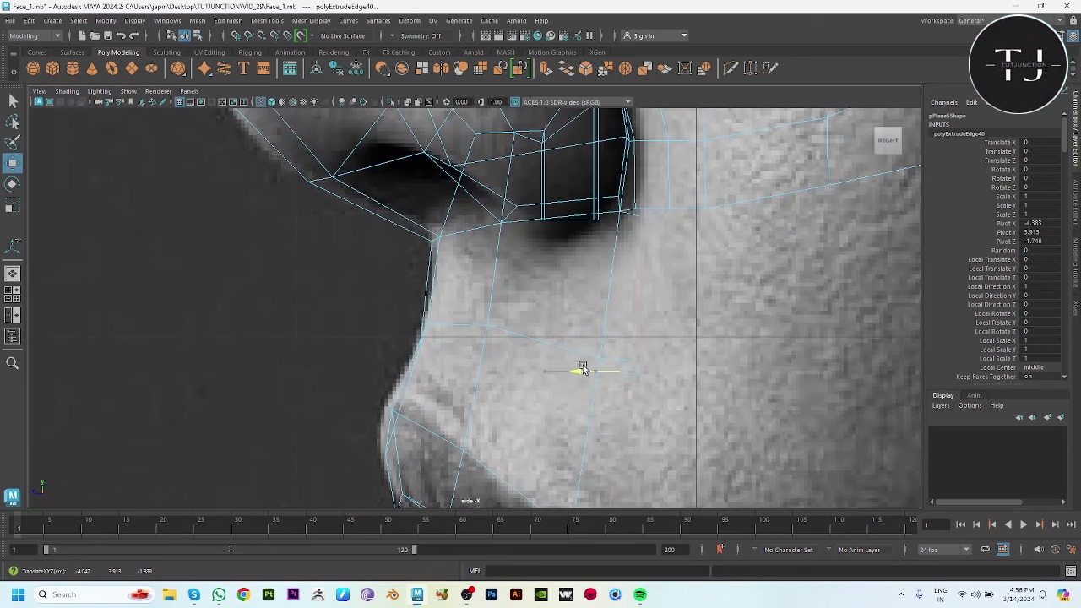
{"action": "key", "text": "space"}
{"action": "key", "text": "space"}
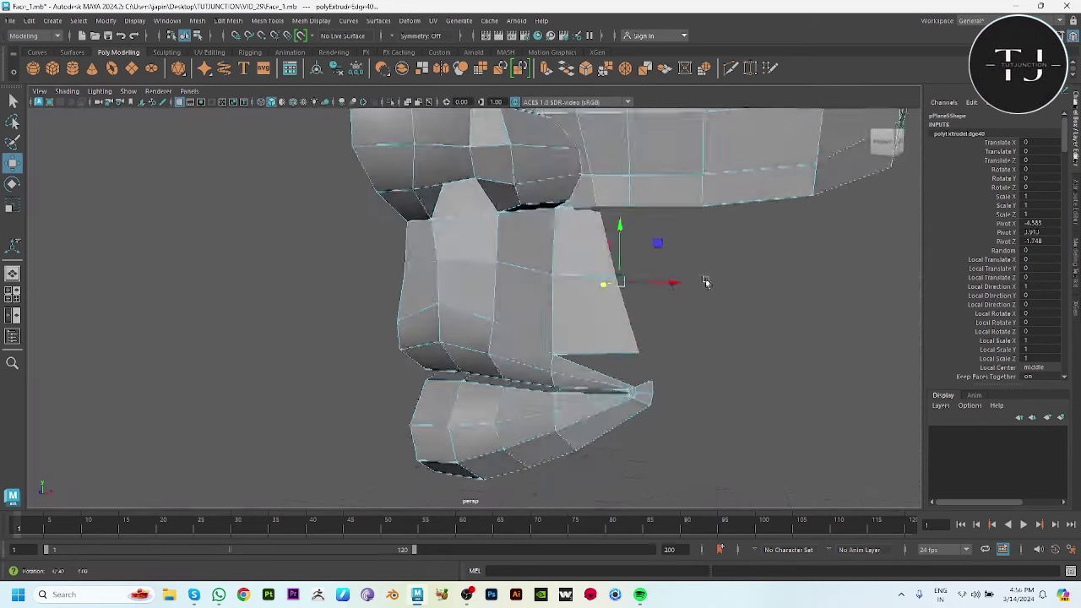
{"action": "mouse_move", "coordinate": [704, 282]}
{"action": "left_mouse_down", "text": "alt"}
{"action": "mouse_move", "coordinate": [628, 287]}
{"action": "mouse_move", "coordinate": [613, 277]}
{"action": "left_mouse_up", "text": "alt"}
Snap the strip's lower corner vertex onto the lip corner and merge them
{"action": "key", "text": "F9"}
{"action": "mouse_move", "coordinate": [603, 228]}
{"action": "left_mouse_down", "text": "alt"}
{"action": "mouse_move", "coordinate": [631, 222]}
{"action": "mouse_move", "coordinate": [625, 213]}
{"action": "left_mouse_up", "text": "alt"}
{"action": "left_click", "coordinate": [623, 212]}
{"action": "left_click", "coordinate": [618, 385]}
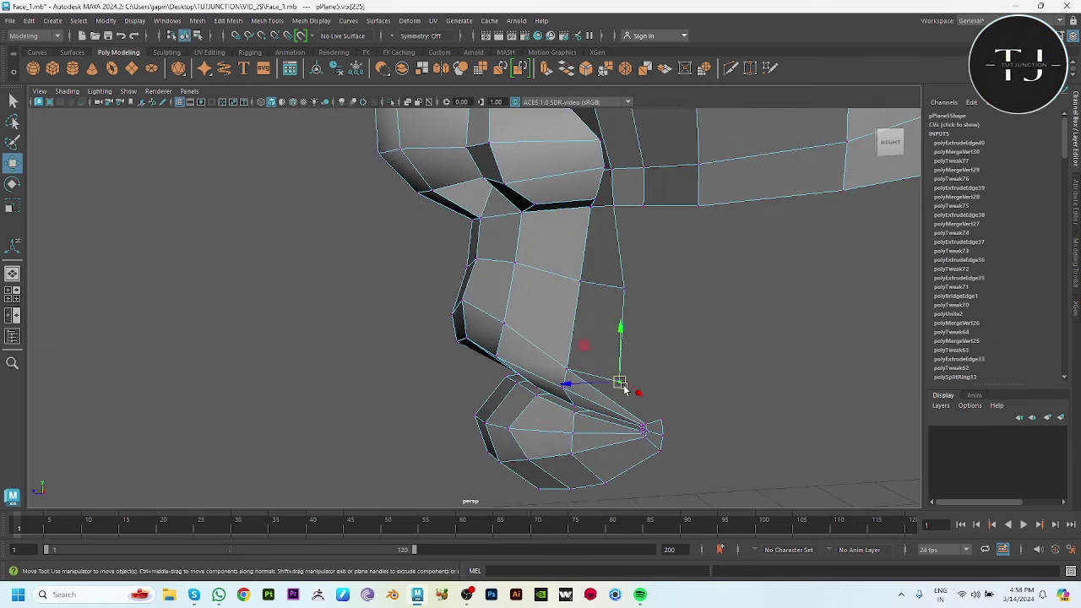
{"action": "mouse_move", "coordinate": [618, 385]}
{"action": "left_mouse_down", "text": "alt"}
{"action": "mouse_move", "coordinate": [647, 363]}
{"action": "mouse_move", "coordinate": [673, 400]}
{"action": "left_mouse_up", "text": "alt"}
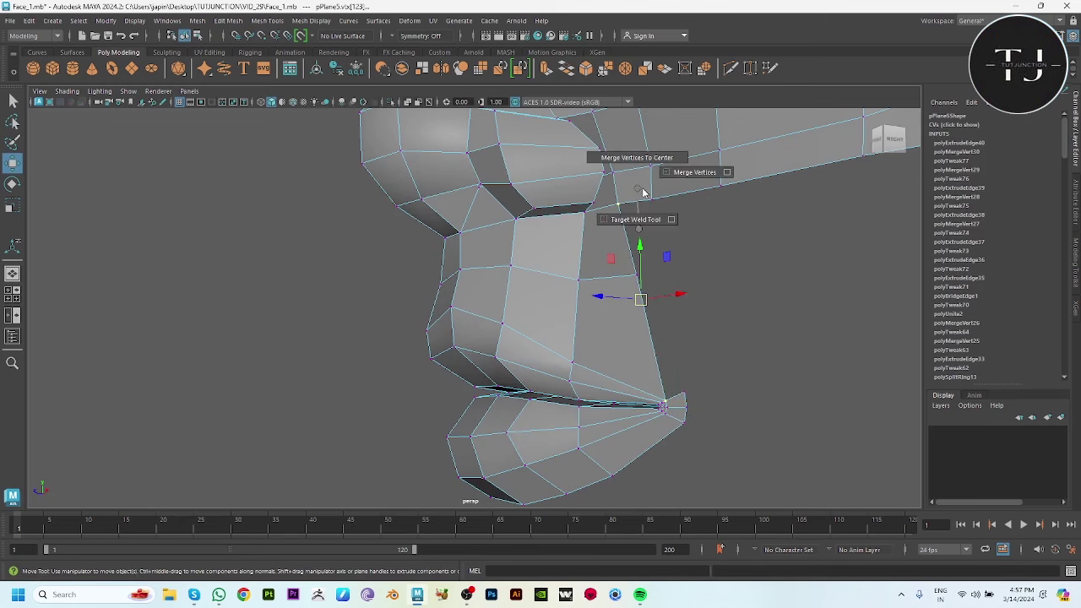
{"action": "right_click_drag", "start_coordinate": [631, 228], "coordinate": [603, 160]}
{"action": "key", "text": "3"}
{"action": "key", "text": "q"}
{"action": "left_click", "coordinate": [679, 331]}
In the front view, nudge the strip's outer corner vertex up and outward
{"action": "key", "text": "1"}
{"action": "left_click", "coordinate": [571, 280]}
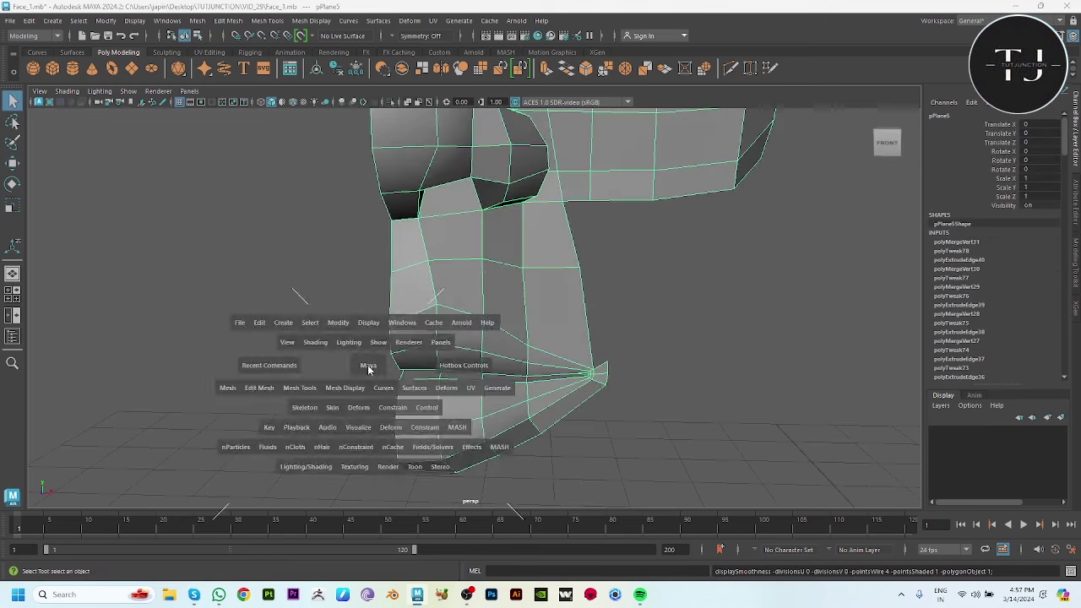
{"action": "left_click_drag", "start_coordinate": [367, 365], "coordinate": [367, 397]}
{"action": "key", "text": "w"}
{"action": "key", "text": "F9"}
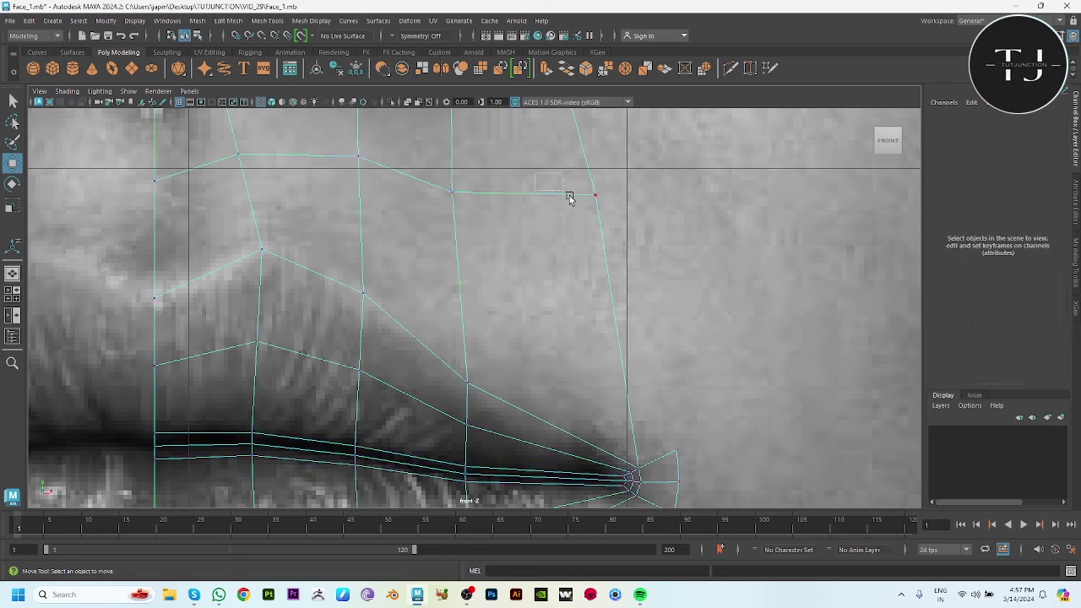
{"action": "mouse_move", "coordinate": [576, 171]}
{"action": "left_mouse_down"}
{"action": "mouse_move", "coordinate": [614, 217]}
{"action": "mouse_move", "coordinate": [593, 234]}
{"action": "left_mouse_up"}
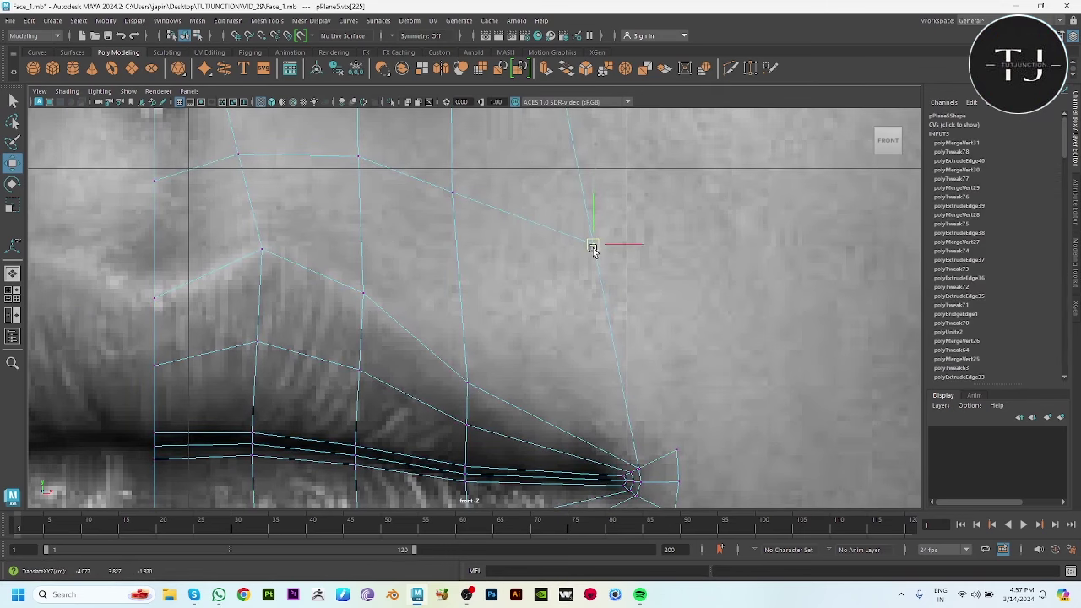
{"action": "mouse_move", "coordinate": [424, 170]}
{"action": "left_mouse_down"}
{"action": "mouse_move", "coordinate": [473, 211]}
{"action": "mouse_move", "coordinate": [455, 189]}
{"action": "left_mouse_up"}
{"action": "left_click", "coordinate": [593, 244]}
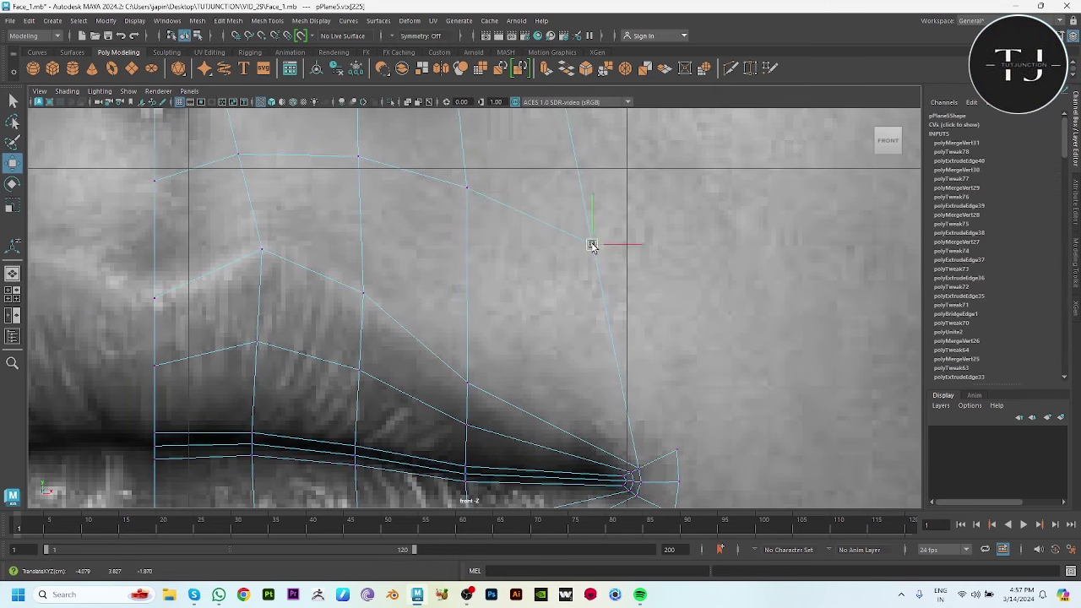
{"action": "middle_click_drag", "start_coordinate": [622, 354], "coordinate": [625, 247], "text": "alt"}
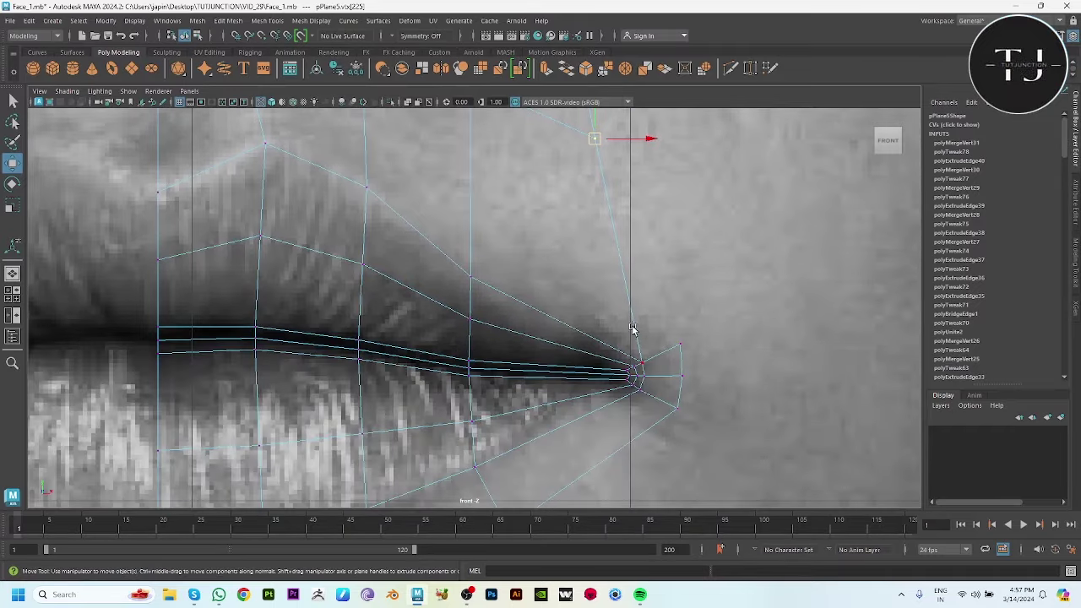
Extrude a new edge from the strip's outer border and fit it in side and front views
{"action": "left_click", "coordinate": [595, 141]}
{"action": "middle_click_drag", "start_coordinate": [595, 141], "coordinate": [575, 273], "text": "alt"}
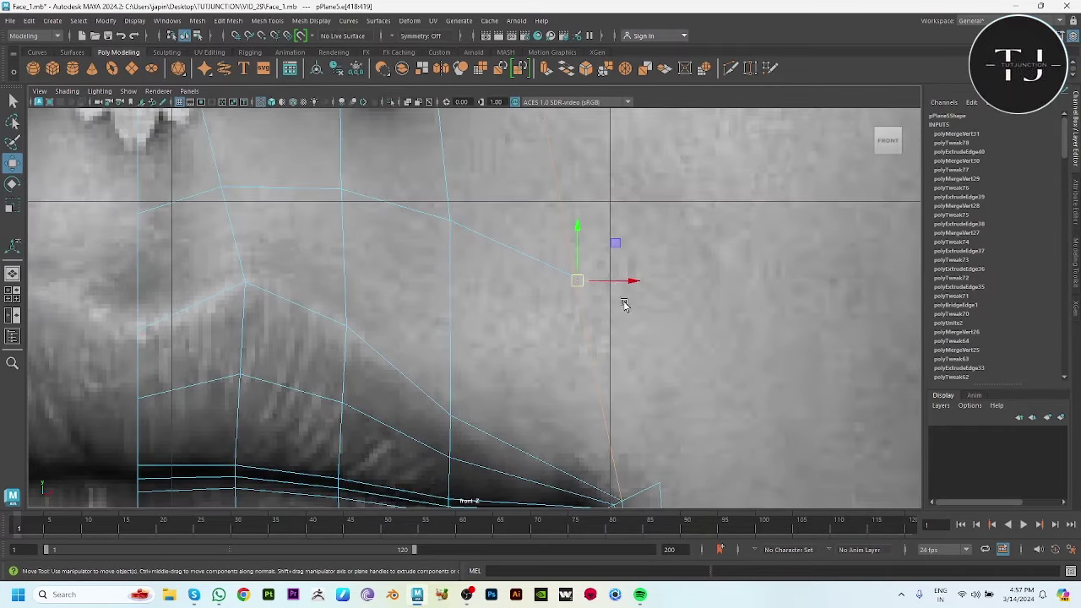
{"action": "key", "text": "ctrl+e"}
{"action": "left_click_drag", "start_coordinate": [730, 324], "coordinate": [732, 388]}
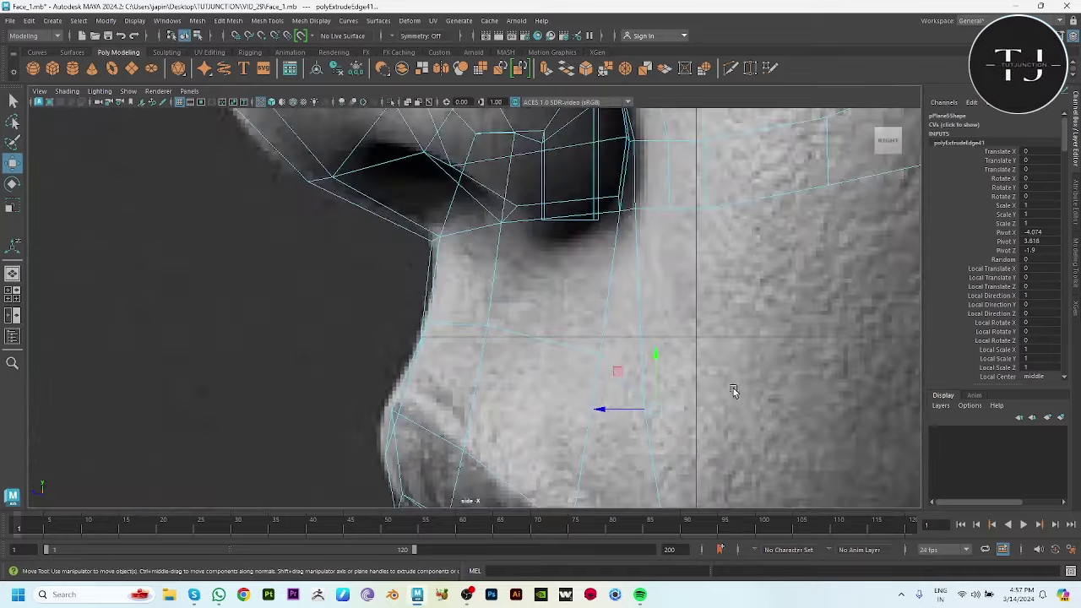
{"action": "left_click_drag", "start_coordinate": [571, 315], "coordinate": [595, 320]}
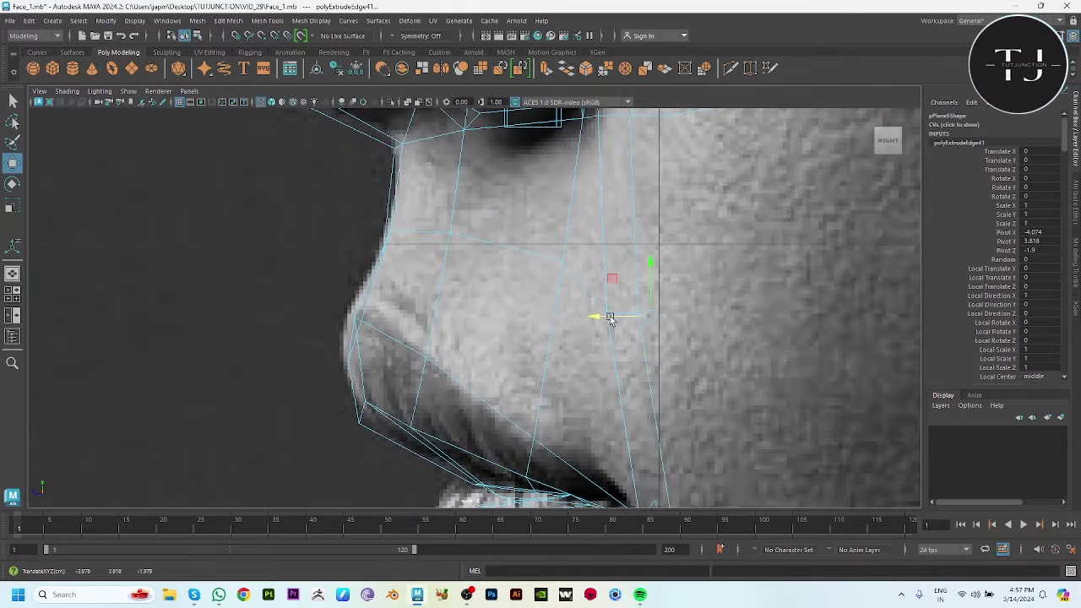
{"action": "scroll", "coordinate": [579, 357], "scroll_direction": "down", "scroll_amount": 3}
{"action": "key", "text": "space"}
{"action": "key", "text": "space"}
{"action": "scroll", "coordinate": [636, 354], "scroll_direction": "down", "scroll_amount": 3}
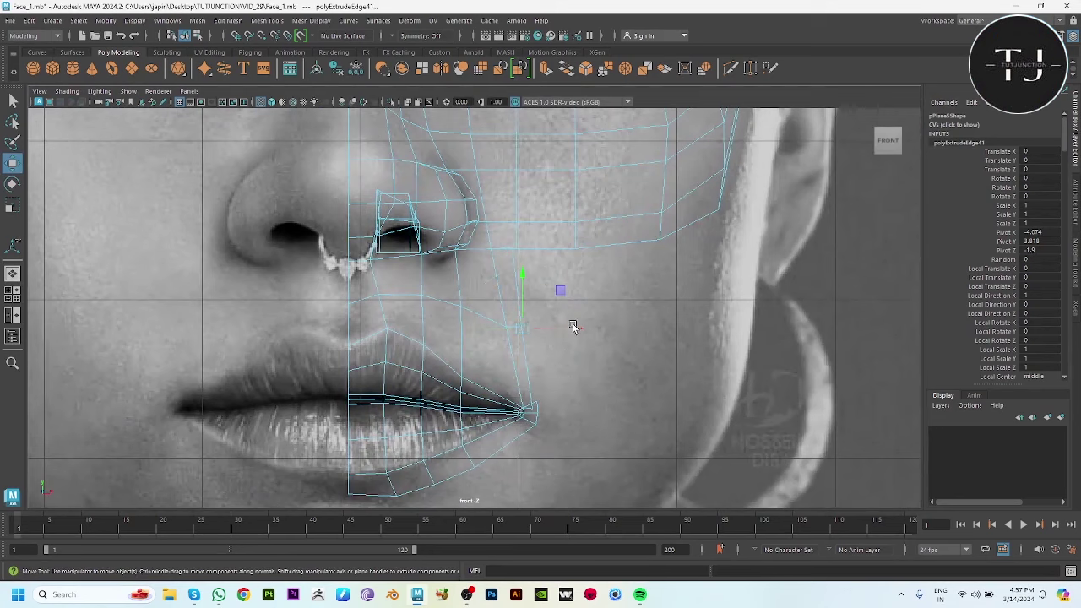
{"action": "left_click_drag", "start_coordinate": [573, 327], "coordinate": [576, 330]}
{"action": "scroll", "coordinate": [591, 326], "scroll_direction": "up", "scroll_amount": 1}
{"action": "scroll", "coordinate": [582, 316], "scroll_direction": "up", "scroll_amount": 3}
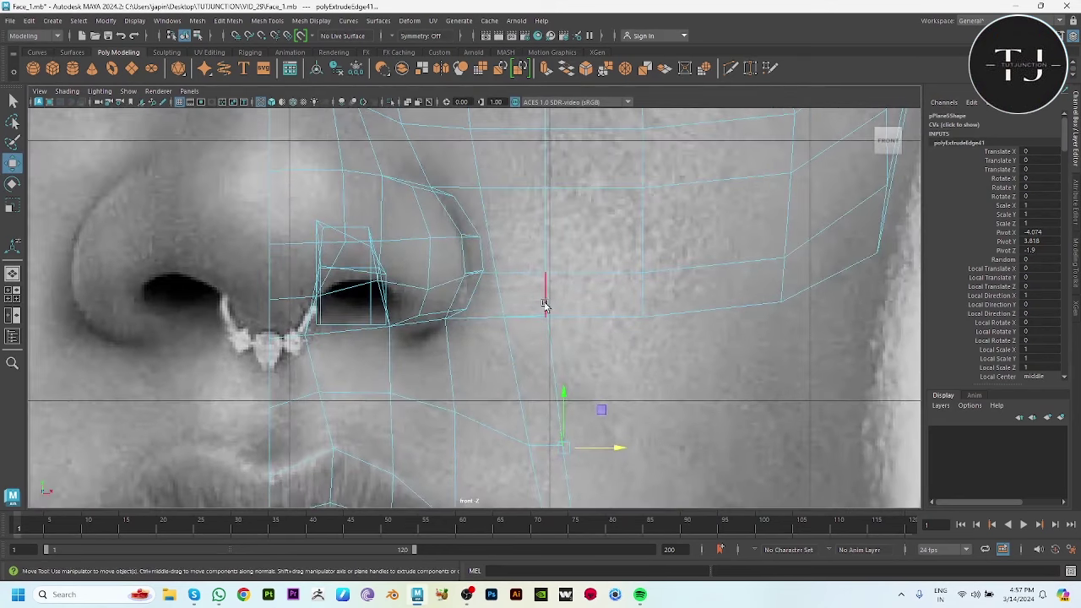
Raise the vertex beside the lip corner and merge it into the neighbouring vertex
{"action": "left_click", "coordinate": [559, 337]}
{"action": "middle_click_drag", "start_coordinate": [596, 374], "coordinate": [580, 291], "text": "alt"}
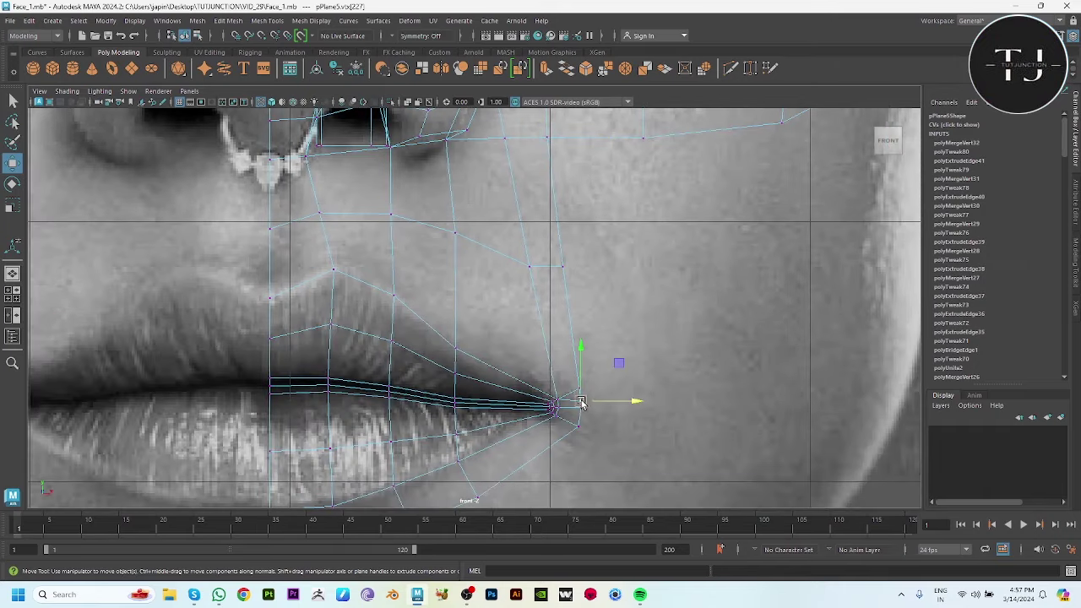
{"action": "left_click_drag", "start_coordinate": [581, 403], "coordinate": [573, 382]}
{"action": "right_click_drag", "start_coordinate": [574, 347], "coordinate": [615, 289], "text": "shift"}
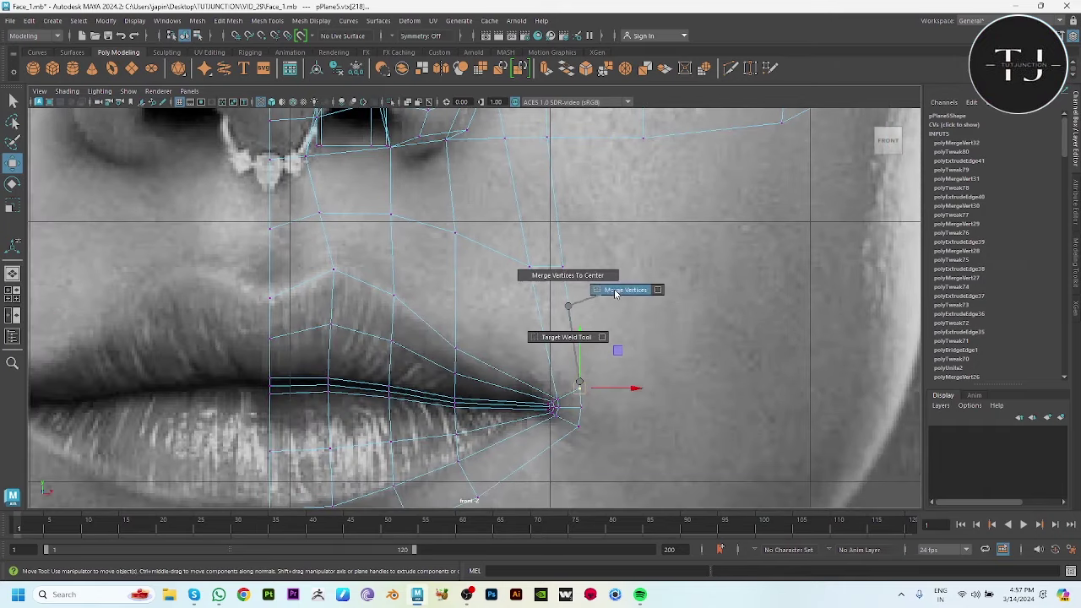
{"action": "left_click", "coordinate": [560, 267]}
{"action": "left_click_drag", "start_coordinate": [566, 272], "coordinate": [568, 282]}
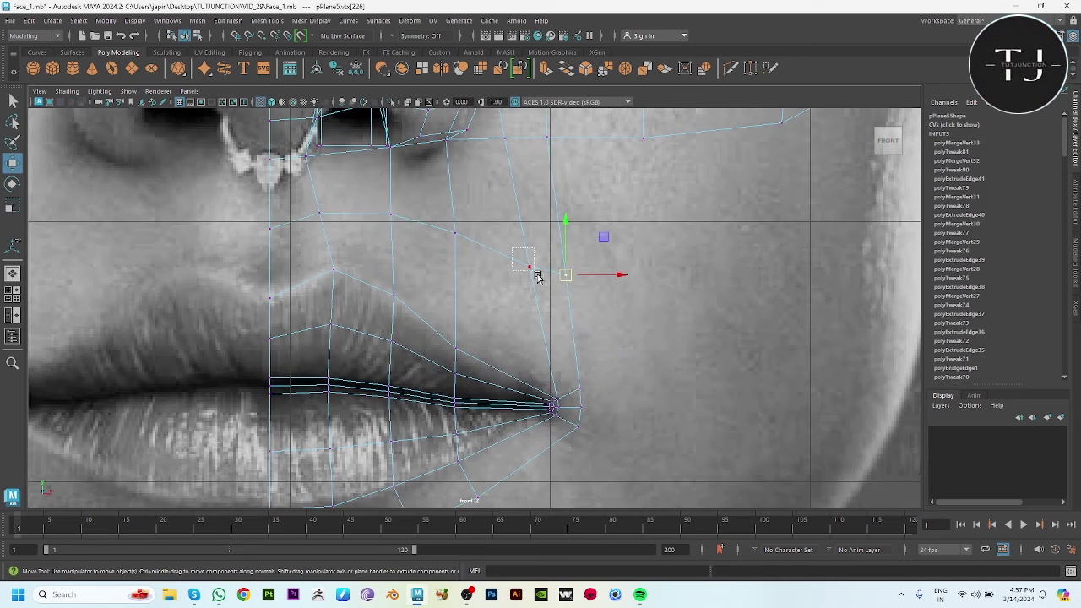
{"action": "left_click", "coordinate": [536, 269]}
In the side view, move the cheek strip vertices forward onto the profile, from nostril to lip corner
{"action": "key", "text": "space"}
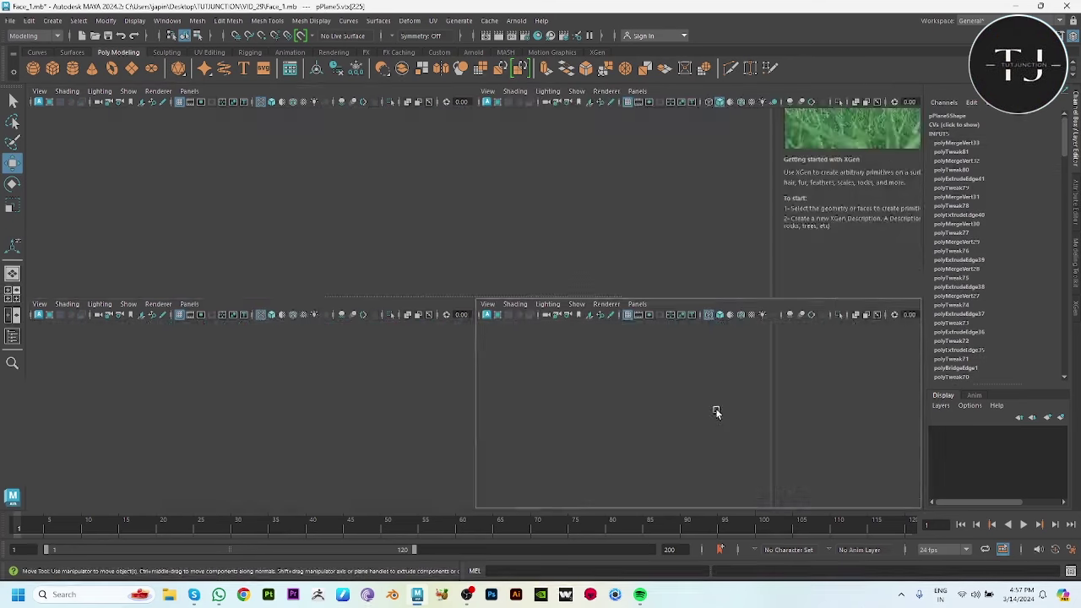
{"action": "key", "text": "space"}
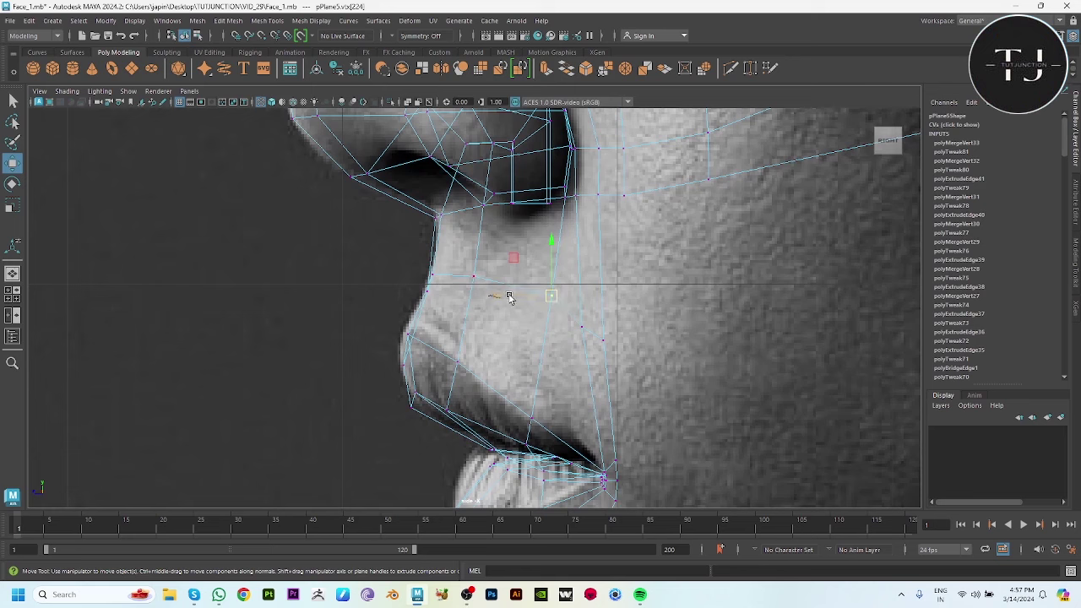
{"action": "left_click_drag", "start_coordinate": [509, 296], "coordinate": [493, 298]}
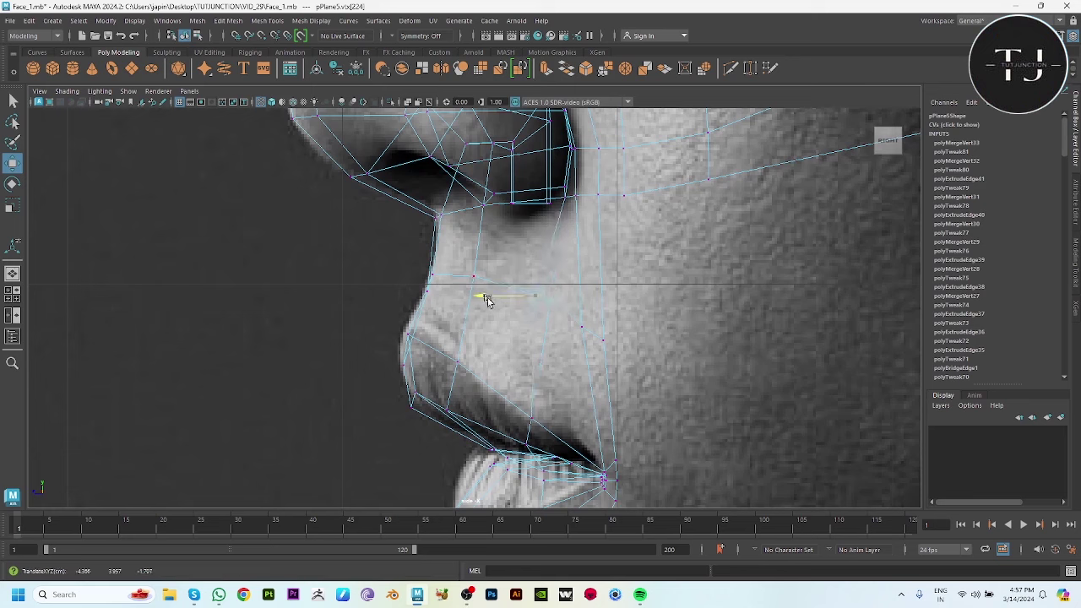
{"action": "left_click_drag", "start_coordinate": [454, 258], "coordinate": [450, 277]}
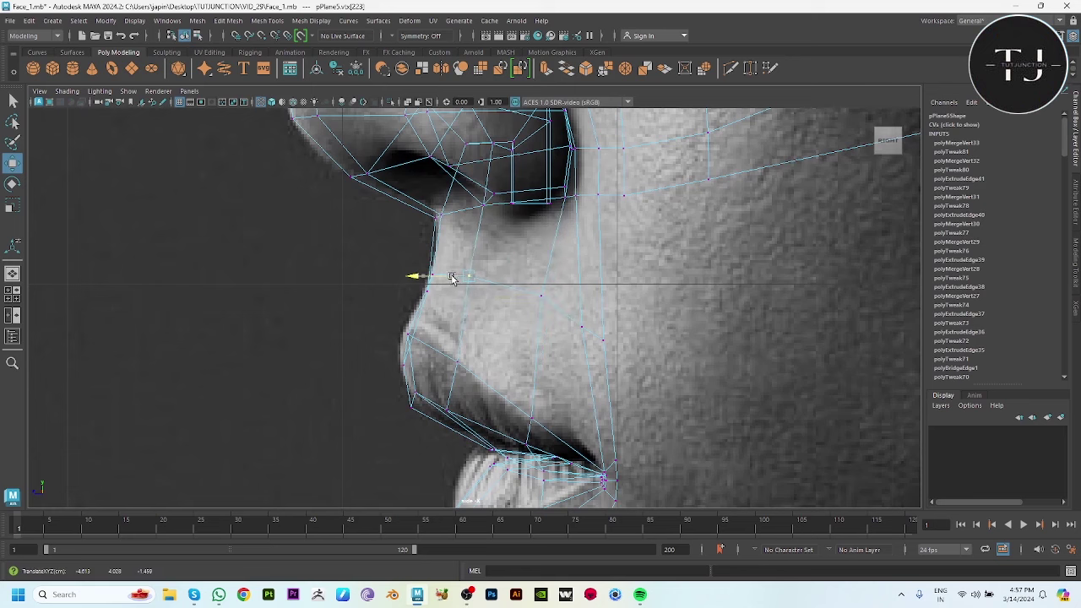
{"action": "left_click", "coordinate": [606, 342]}
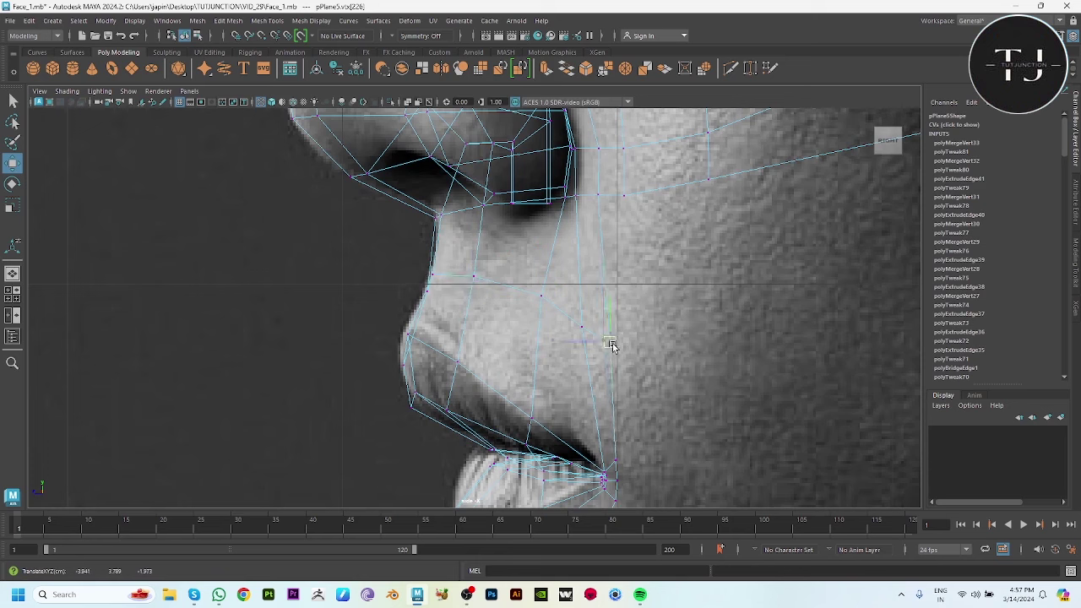
{"action": "left_click", "coordinate": [581, 325]}
{"action": "left_click_drag", "start_coordinate": [580, 326], "coordinate": [583, 322]}
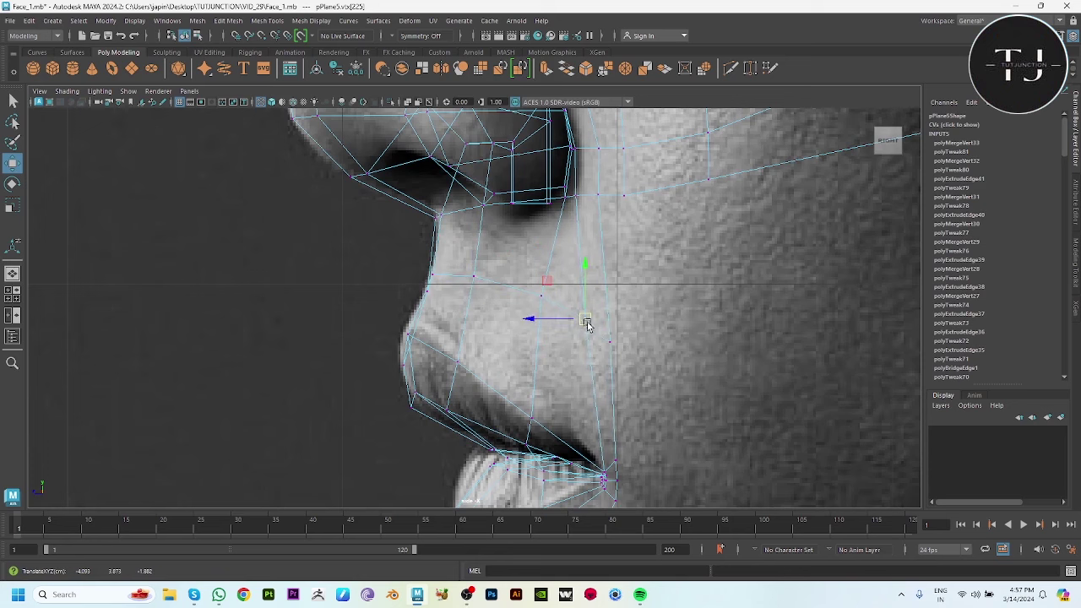
{"action": "left_click", "coordinate": [610, 338]}
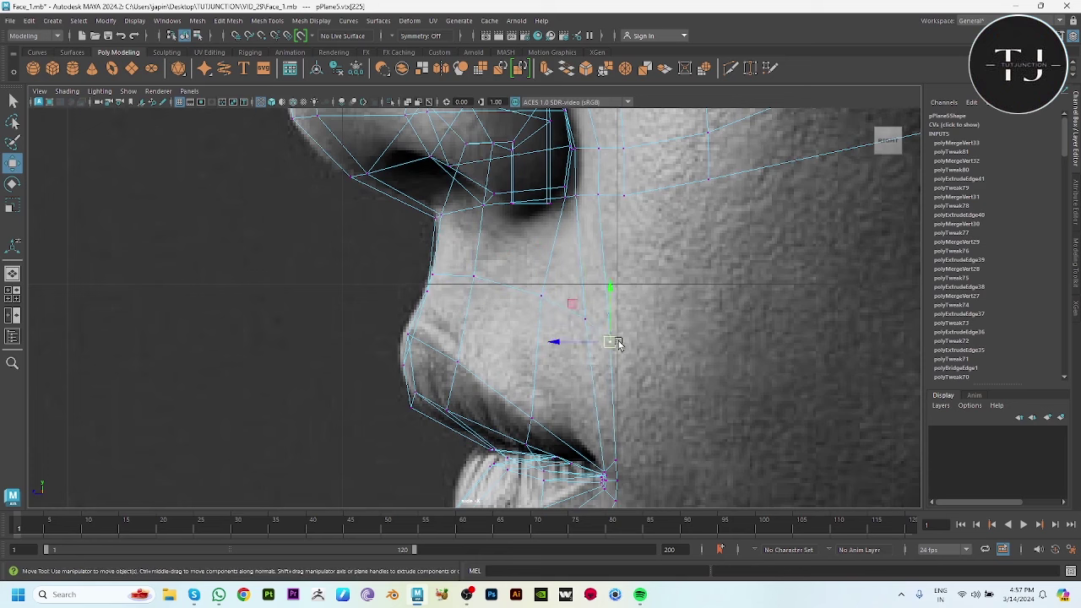
{"action": "left_click", "coordinate": [596, 148]}
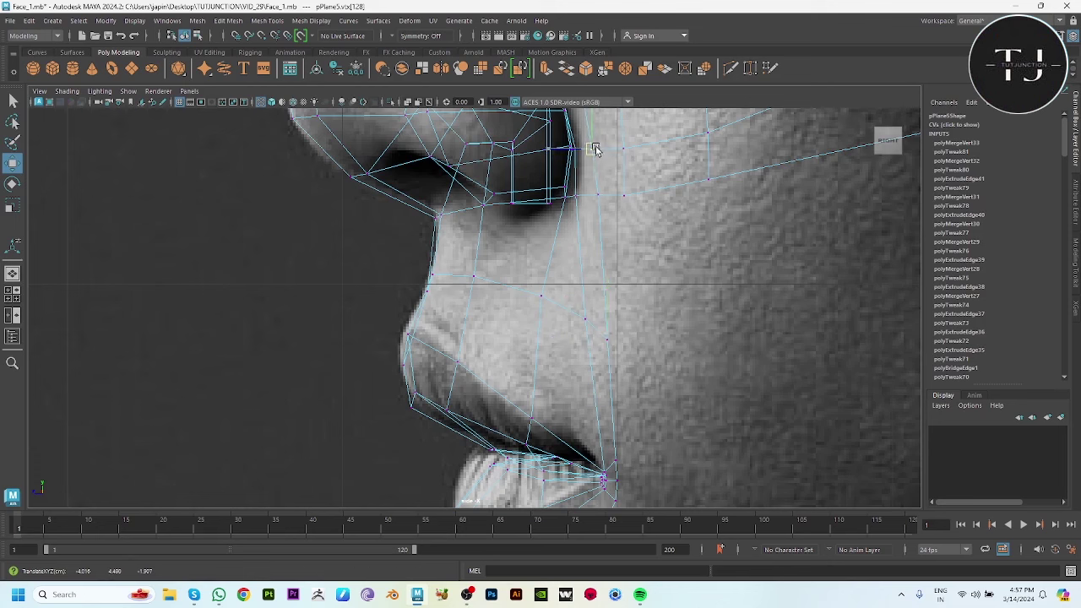
{"action": "left_click", "coordinate": [599, 196]}
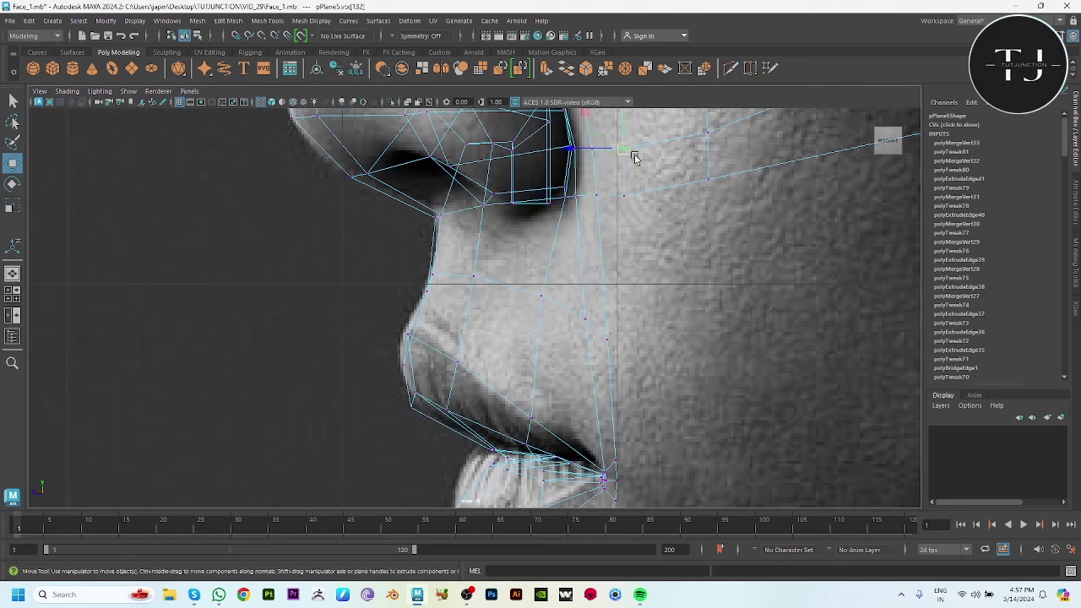
{"action": "left_click", "coordinate": [619, 194]}
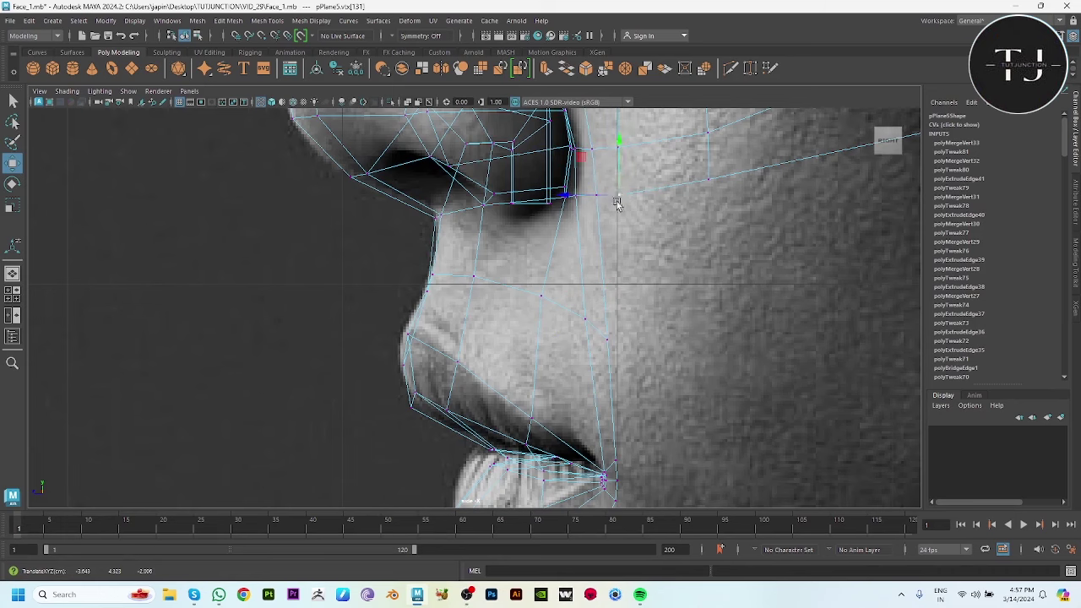
{"action": "key", "text": "space"}
{"action": "key", "text": "space"}
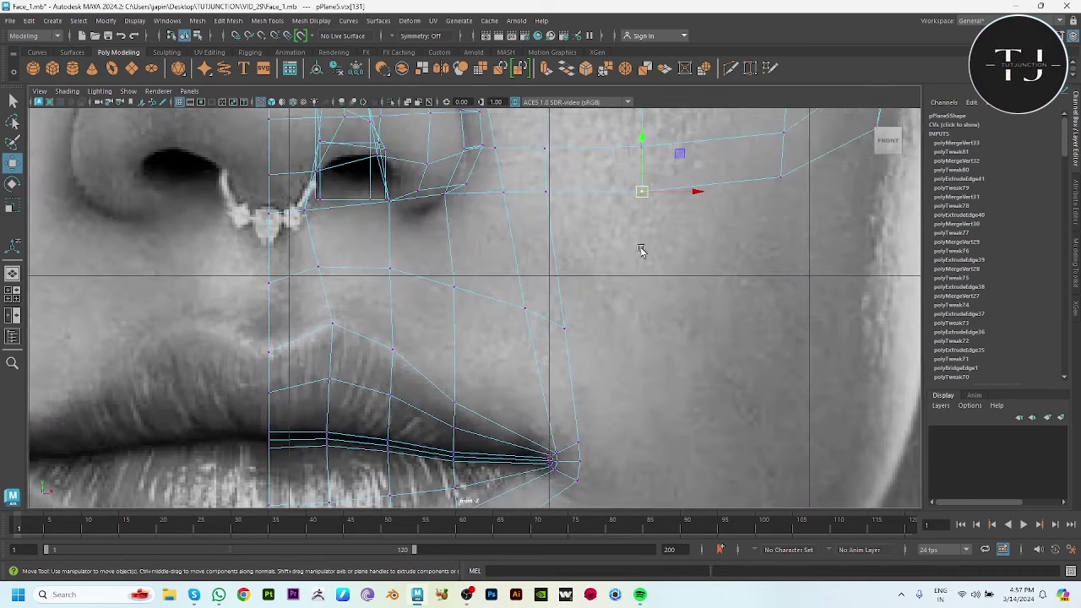
Clear the selection and orbit the perspective view to inspect the face mask
{"action": "middle_click_drag", "start_coordinate": [640, 250], "coordinate": [591, 308], "text": "alt"}
{"action": "key", "text": "space"}
{"action": "key", "text": "space"}
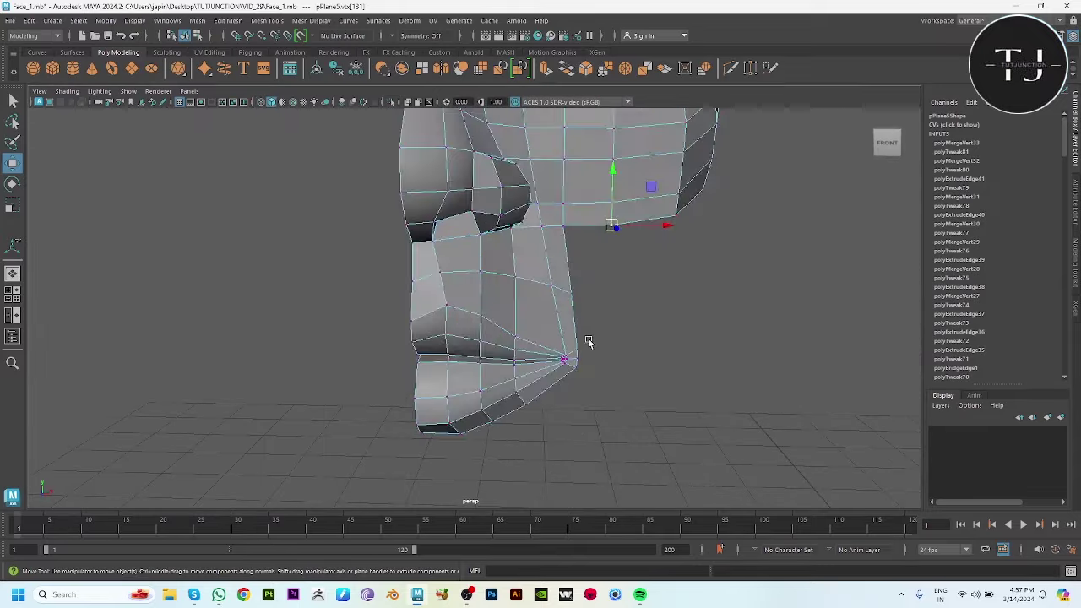
{"action": "key", "text": "F8"}
{"action": "left_click", "coordinate": [564, 348]}
{"action": "mouse_move", "coordinate": [564, 349]}
{"action": "left_mouse_down", "text": "alt"}
{"action": "mouse_move", "coordinate": [439, 344]}
{"action": "mouse_move", "coordinate": [540, 349]}
{"action": "mouse_move", "coordinate": [400, 310]}
{"action": "mouse_move", "coordinate": [340, 280]}
{"action": "mouse_move", "coordinate": [394, 299]}
{"action": "mouse_move", "coordinate": [337, 299]}
{"action": "mouse_move", "coordinate": [457, 312]}
{"action": "left_mouse_up", "text": "alt"}
{"action": "mouse_move", "coordinate": [457, 313]}
{"action": "right_mouse_down", "text": "alt"}
{"action": "mouse_move", "coordinate": [437, 361]}
{"action": "mouse_move", "coordinate": [531, 434]}
{"action": "right_mouse_up", "text": "alt"}
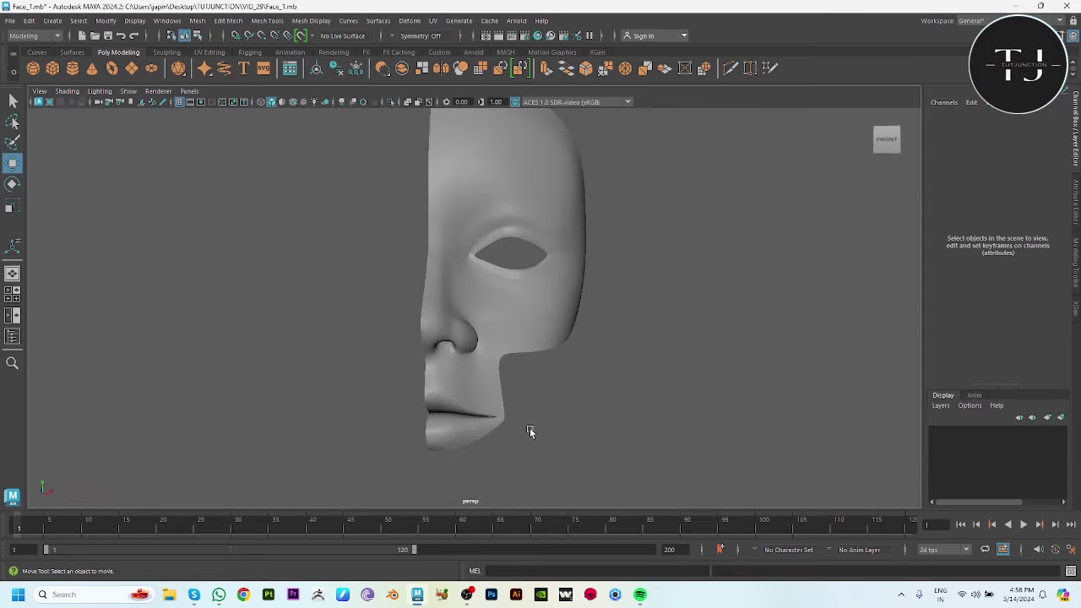
Select the mask and frame the front reference view closely on the lips
{"action": "left_click", "coordinate": [530, 433]}
{"action": "left_click_drag", "start_coordinate": [530, 434], "coordinate": [506, 380], "text": "alt"}
{"action": "mouse_move", "coordinate": [506, 380]}
{"action": "right_mouse_down", "text": "alt"}
{"action": "mouse_move", "coordinate": [534, 324]}
{"action": "mouse_move", "coordinate": [584, 436]}
{"action": "right_mouse_up", "text": "alt"}
{"action": "key", "text": "space"}
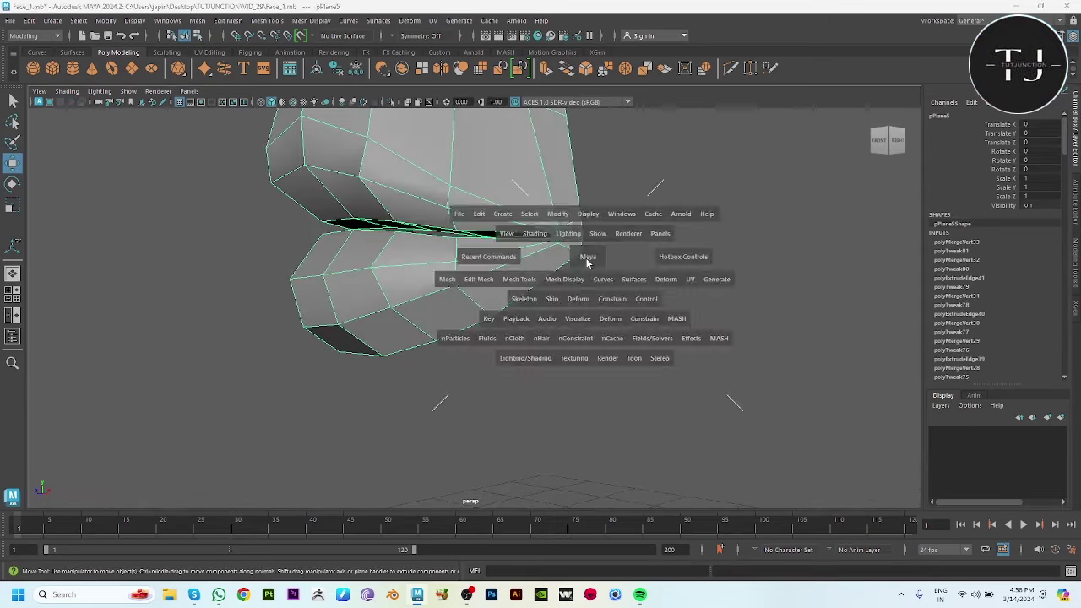
{"action": "left_click_drag", "start_coordinate": [583, 258], "coordinate": [583, 338]}
{"action": "right_click_drag", "start_coordinate": [584, 338], "coordinate": [384, 369], "text": "alt"}
{"action": "middle_click_drag", "start_coordinate": [384, 369], "coordinate": [418, 295], "text": "alt"}
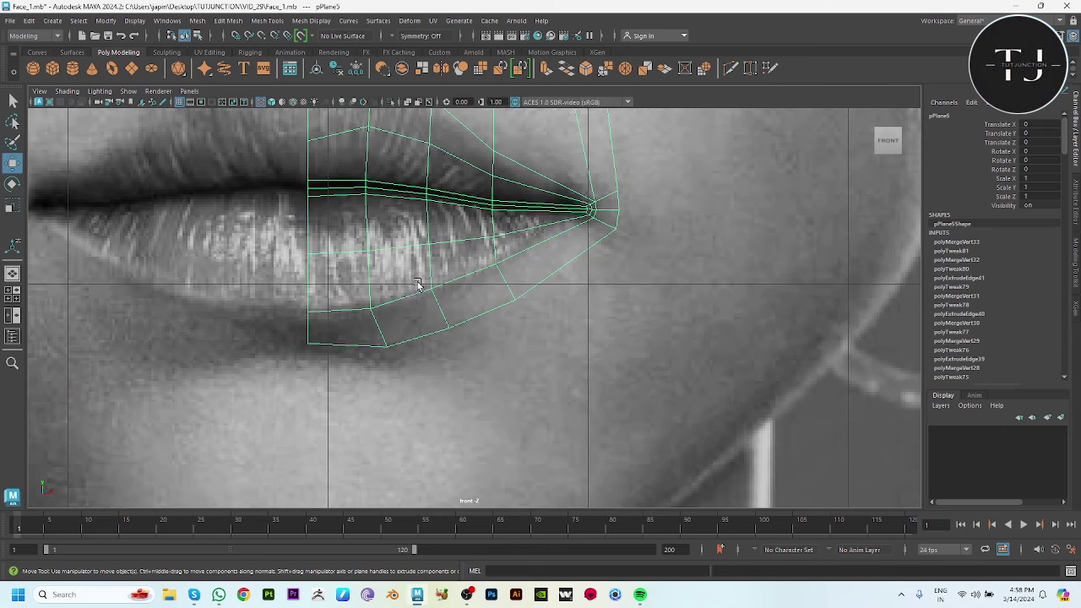
Extrude the three lower-lip border edges down into a new row of faces
{"action": "key", "text": "F10"}
{"action": "left_click", "coordinate": [362, 336]}
{"action": "left_click", "coordinate": [412, 338], "text": "shift"}
{"action": "left_click", "coordinate": [460, 329], "text": "shift"}
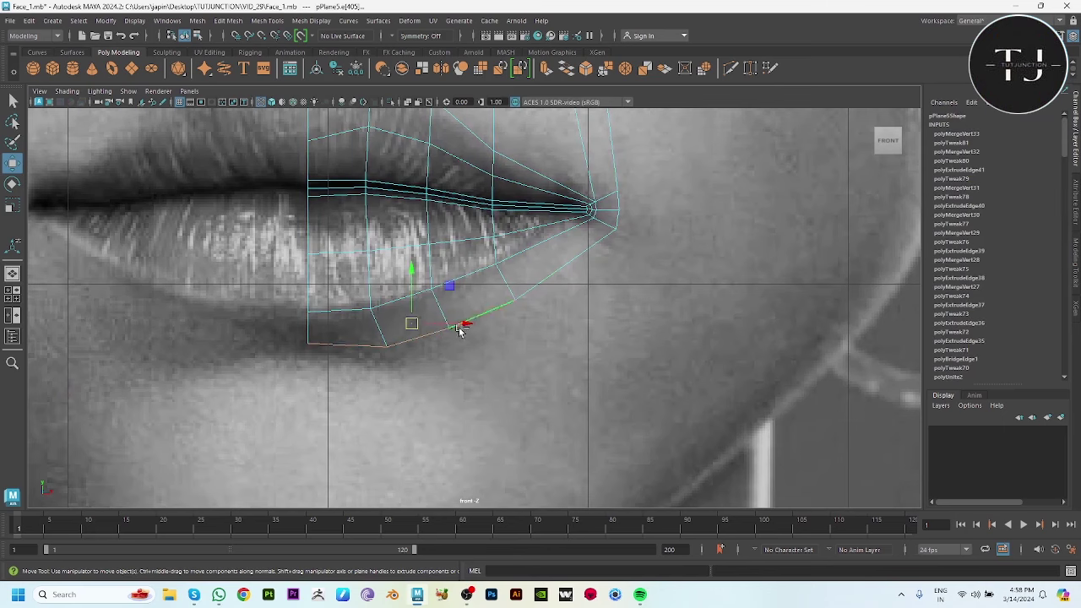
{"action": "left_click_drag", "start_coordinate": [410, 272], "coordinate": [436, 337], "text": "shift"}
{"action": "middle_click_drag", "start_coordinate": [443, 359], "coordinate": [386, 258], "text": "alt"}
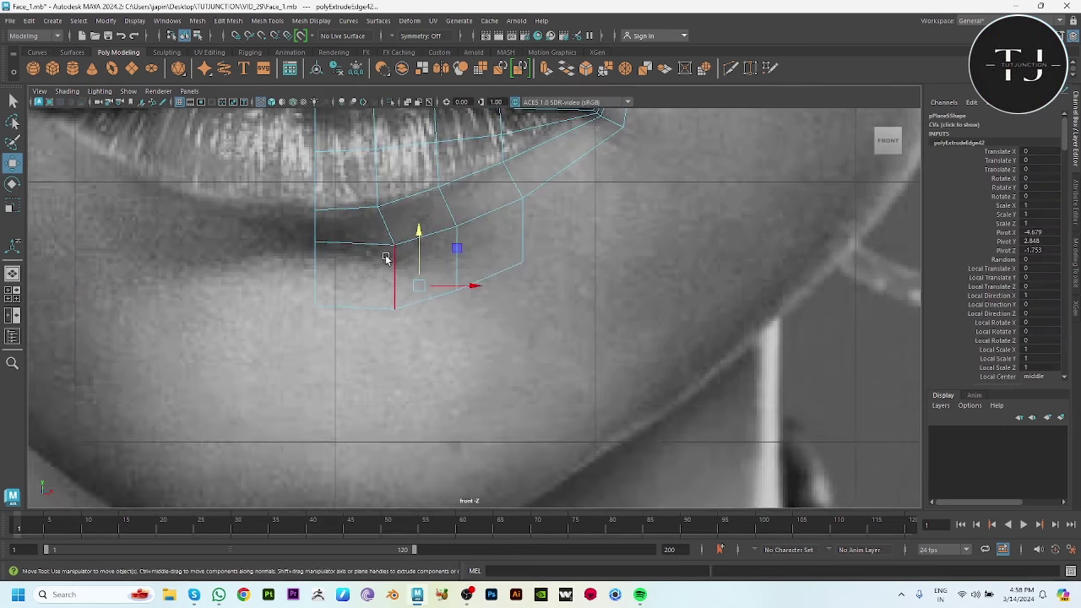
Reposition the new bottom vertices in the front view, moving the middle one right
{"action": "key", "text": "ctrl+F9"}
{"action": "key", "text": "r"}
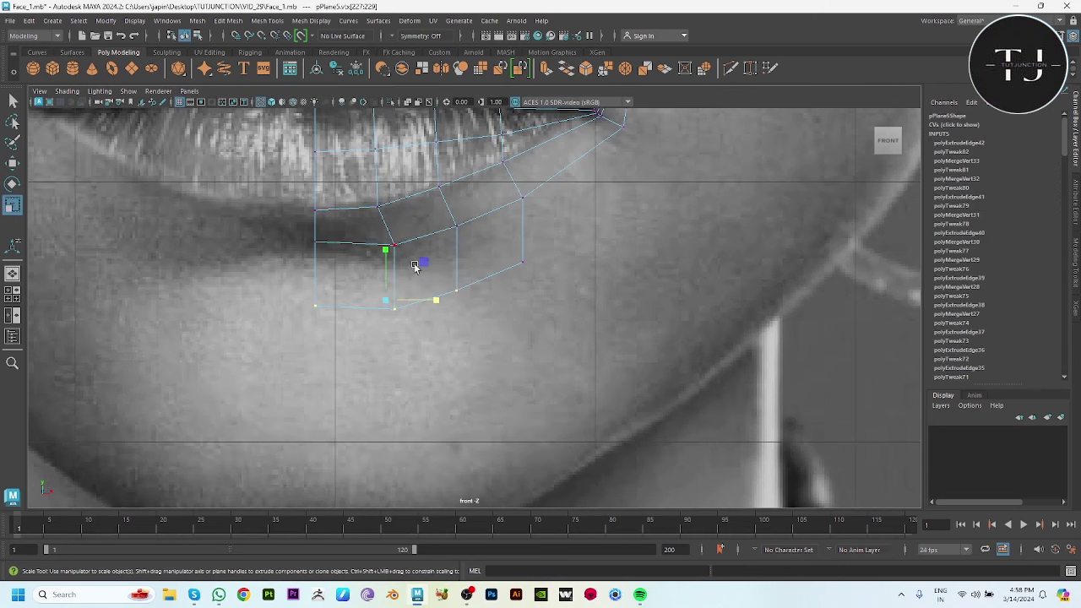
{"action": "left_click", "coordinate": [393, 306]}
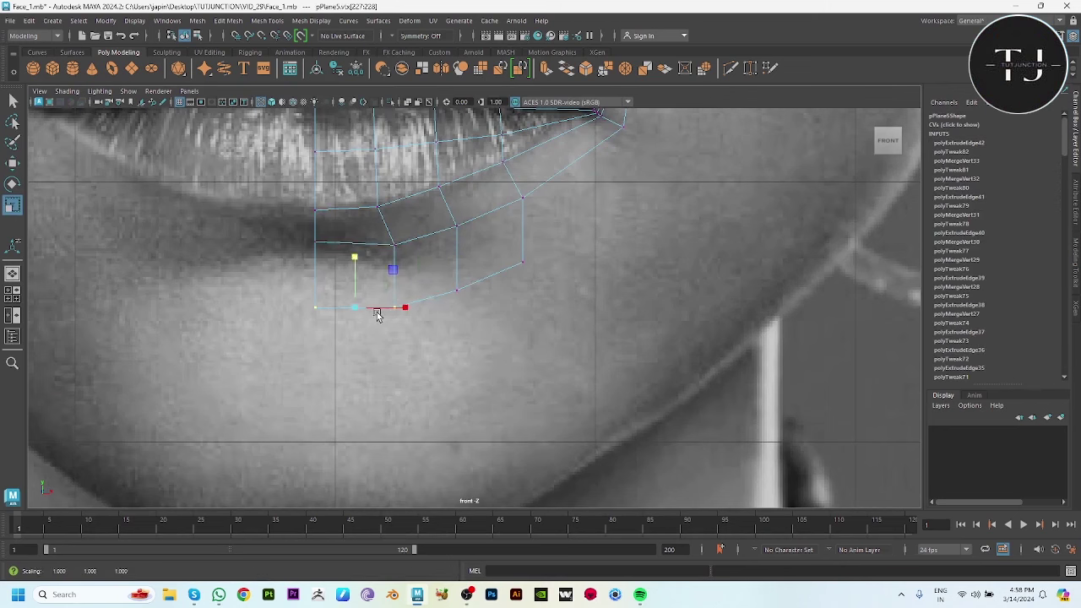
{"action": "key", "text": "w"}
{"action": "left_click_drag", "start_coordinate": [393, 306], "coordinate": [557, 263]}
{"action": "left_click", "coordinate": [456, 290]}
{"action": "left_click", "coordinate": [522, 264]}
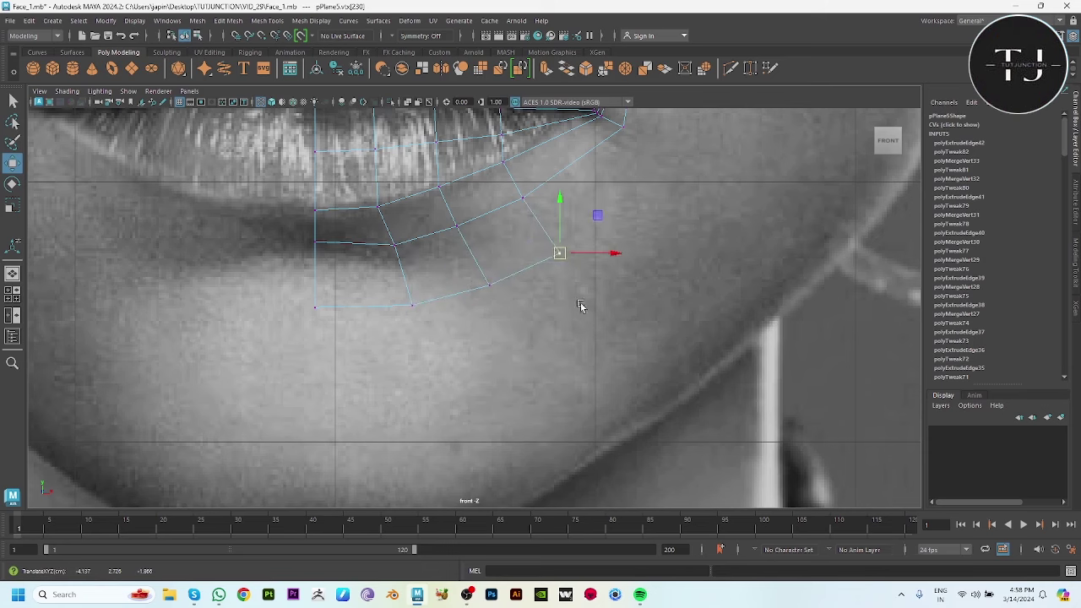
Fit the new chin vertices to the chin outline in the side view
{"action": "key", "text": "space"}
{"action": "scroll", "coordinate": [523, 397], "scroll_direction": "up", "scroll_amount": 3}
{"action": "scroll", "coordinate": [523, 397], "scroll_direction": "up", "scroll_amount": 3}
{"action": "scroll", "coordinate": [514, 323], "scroll_direction": "up", "scroll_amount": 3}
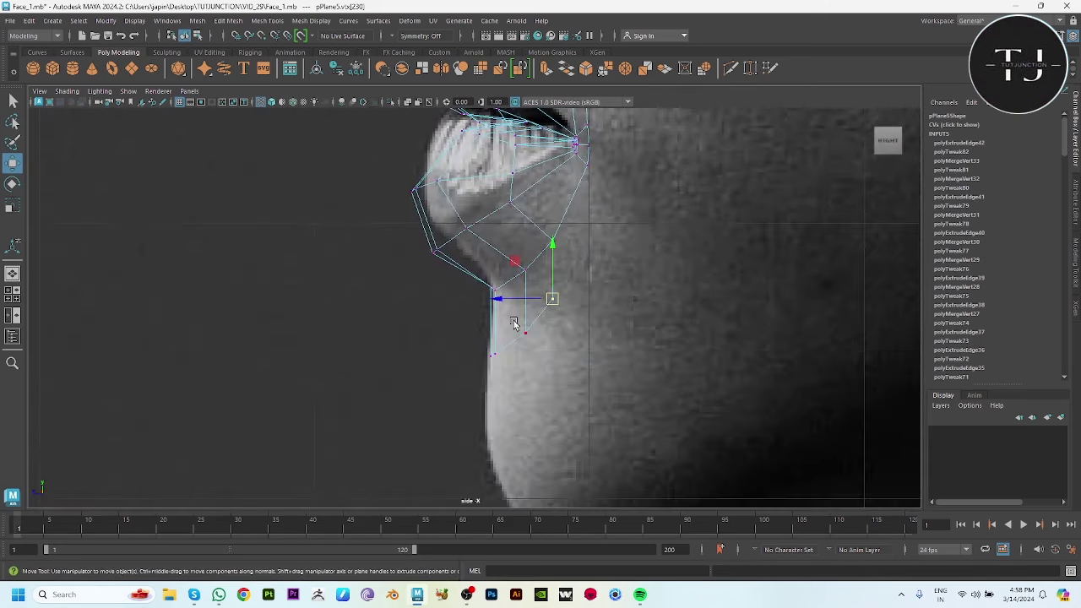
{"action": "left_click_drag", "start_coordinate": [510, 372], "coordinate": [510, 371]}
{"action": "left_click_drag", "start_coordinate": [469, 355], "coordinate": [466, 359]}
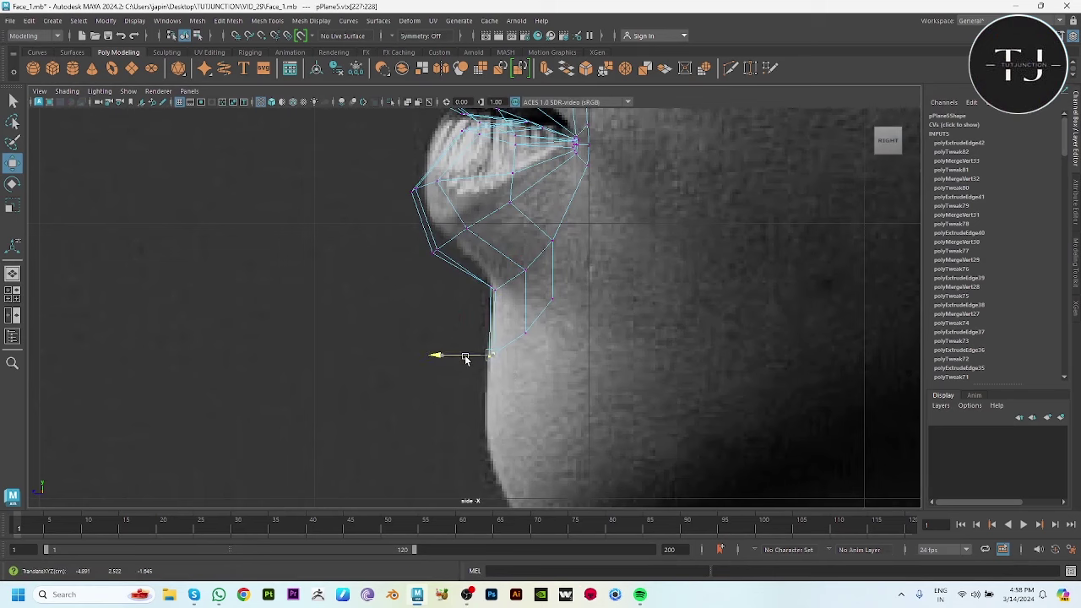
{"action": "left_click", "coordinate": [551, 298]}
{"action": "left_click_drag", "start_coordinate": [552, 299], "coordinate": [589, 296]}
{"action": "left_click", "coordinate": [525, 332]}
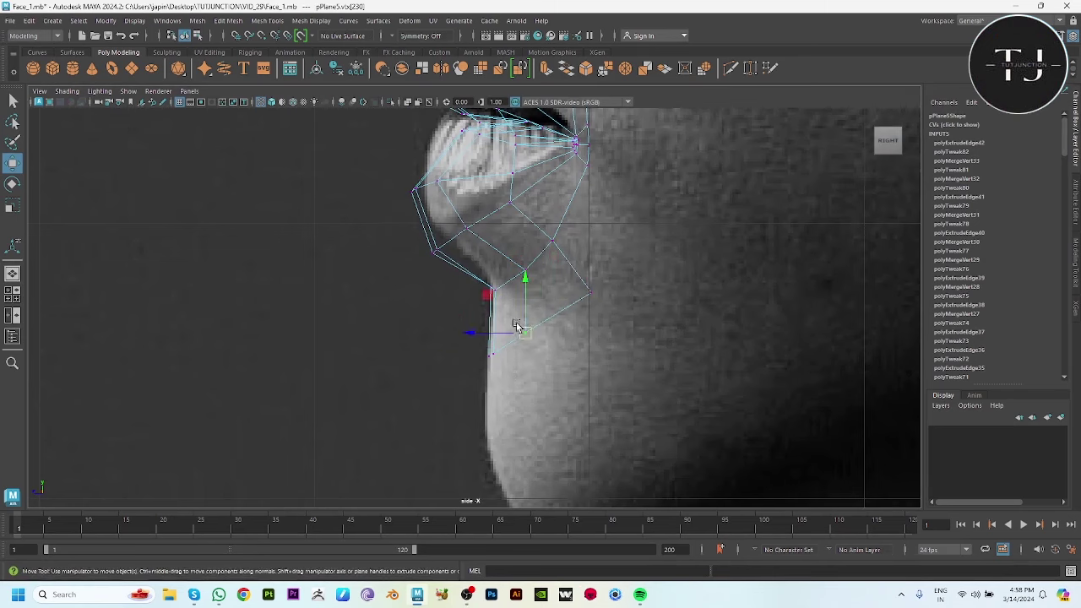
{"action": "left_click_drag", "start_coordinate": [525, 332], "coordinate": [545, 328]}
{"action": "scroll", "coordinate": [596, 281], "scroll_direction": "down", "scroll_amount": 3}
Extrude the mouth-corner edge outward, stretch it vertically, and fit it to the cheek in side view
{"action": "key", "text": "space"}
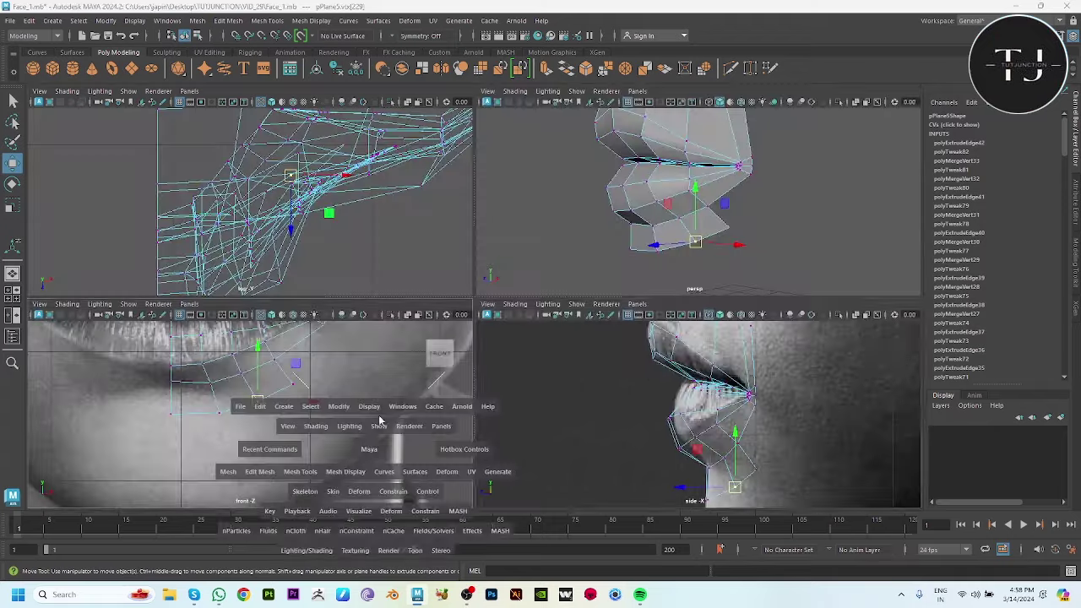
{"action": "left_click", "coordinate": [575, 243]}
{"action": "left_click", "coordinate": [573, 258]}
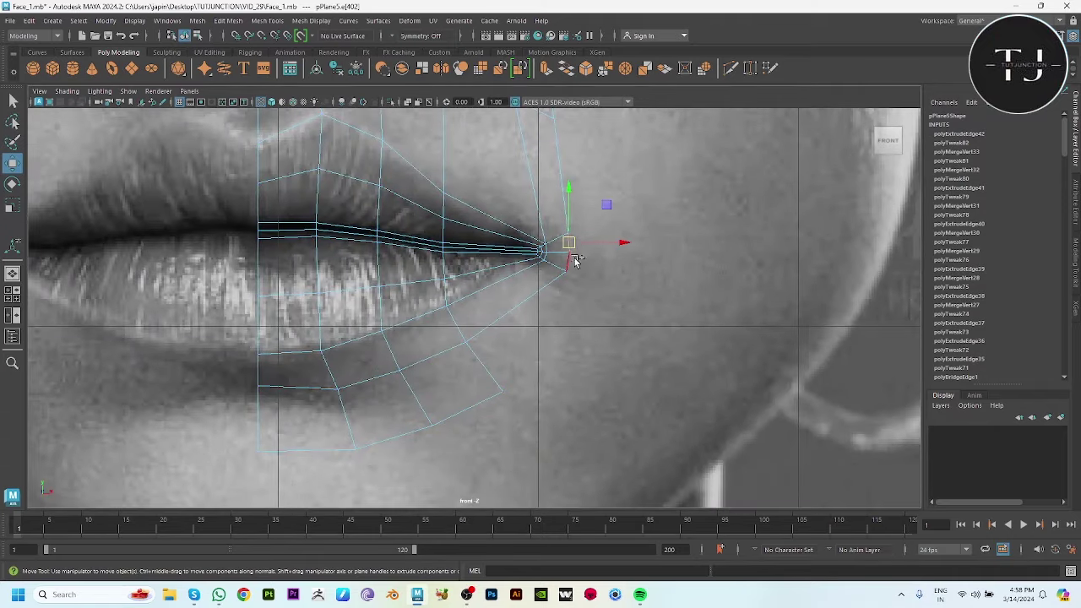
{"action": "left_click_drag", "start_coordinate": [613, 254], "coordinate": [650, 253], "text": "shift"}
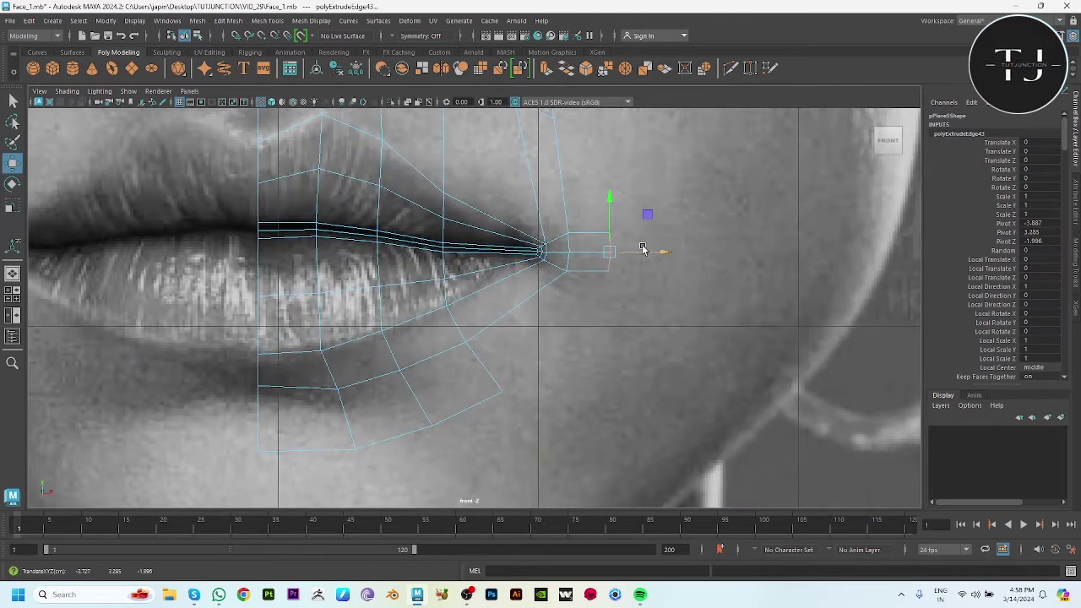
{"action": "key", "text": "r"}
{"action": "left_click_drag", "start_coordinate": [609, 197], "coordinate": [613, 179]}
{"action": "key", "text": "w"}
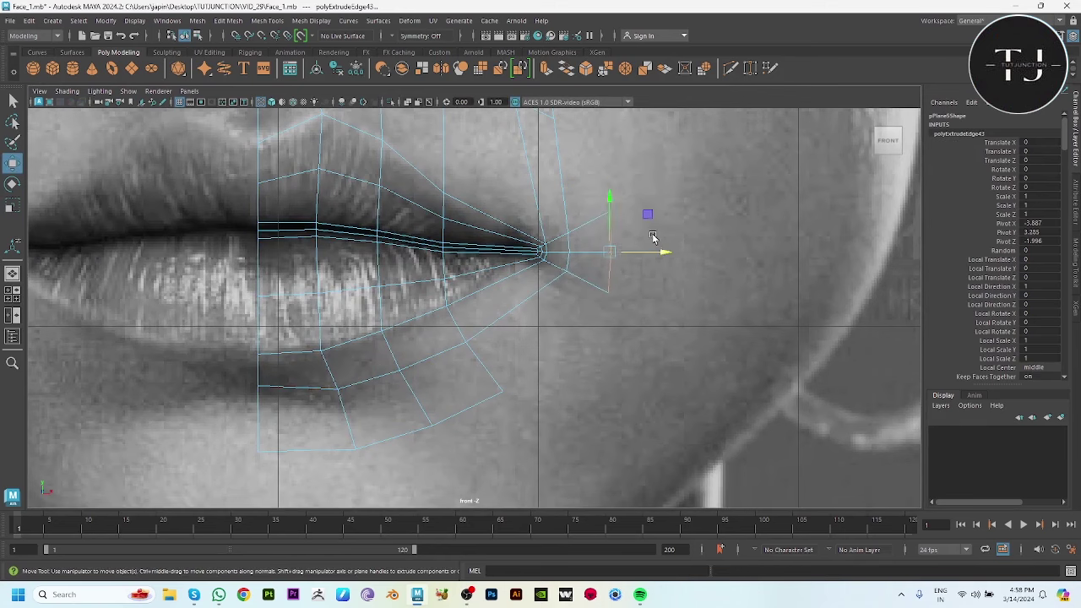
{"action": "left_click_drag", "start_coordinate": [660, 253], "coordinate": [665, 253]}
{"action": "key", "text": "space"}
{"action": "key", "text": "space"}
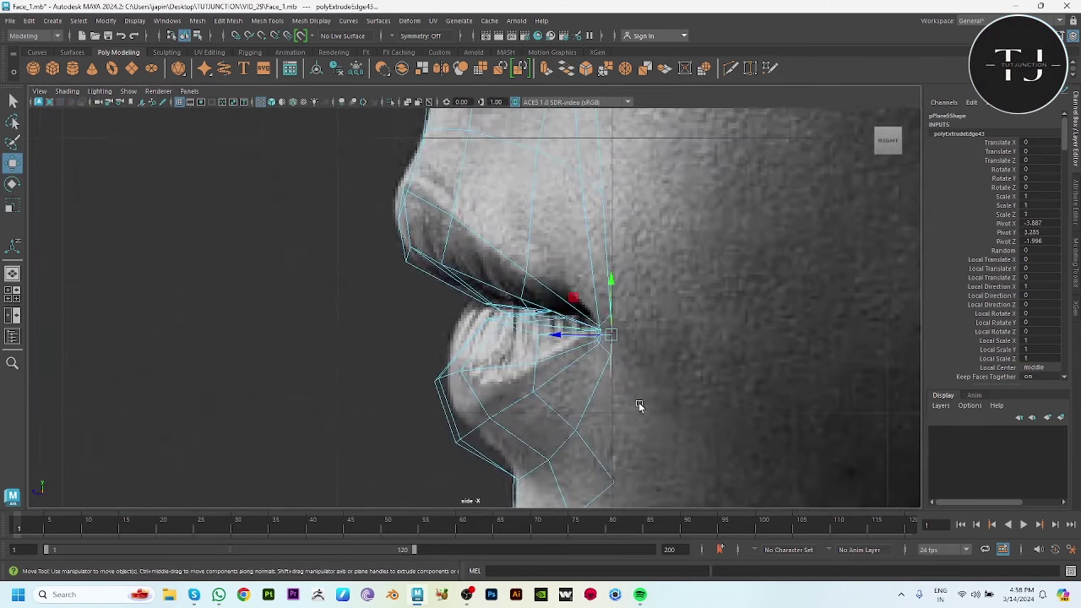
{"action": "middle_click_drag", "start_coordinate": [555, 333], "coordinate": [569, 336]}
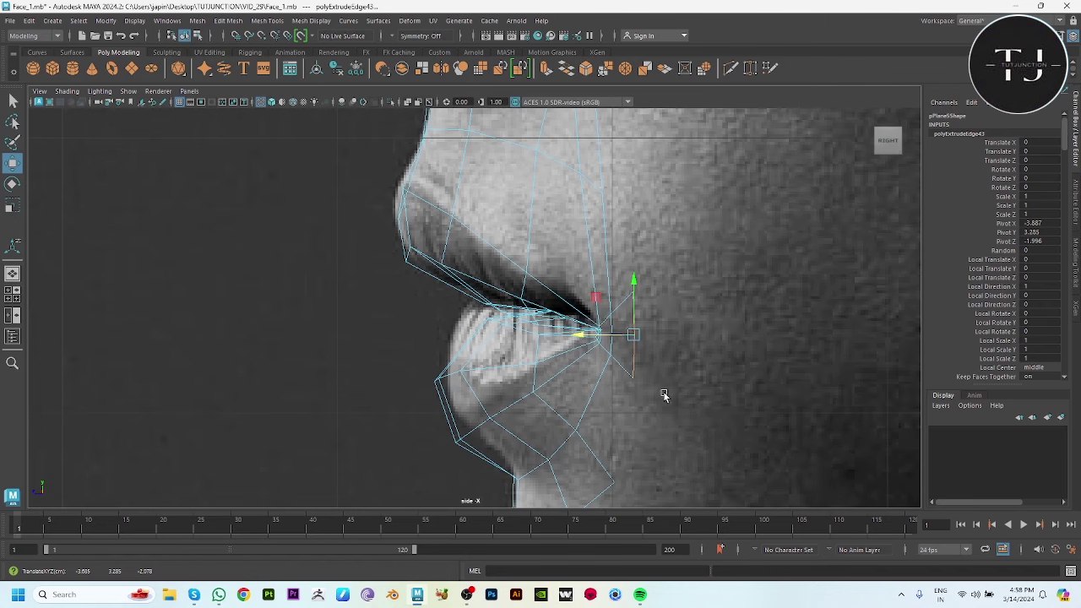
{"action": "scroll", "coordinate": [664, 396], "scroll_direction": "up", "scroll_amount": 3}
{"action": "middle_click_drag", "start_coordinate": [623, 330], "coordinate": [622, 262], "text": "alt"}
Extrude the outer chin edge up to the mouth corner, merge its vertex, and adjust the chin vertex
{"action": "left_click", "coordinate": [603, 407]}
{"action": "key", "text": "ctrl+e"}
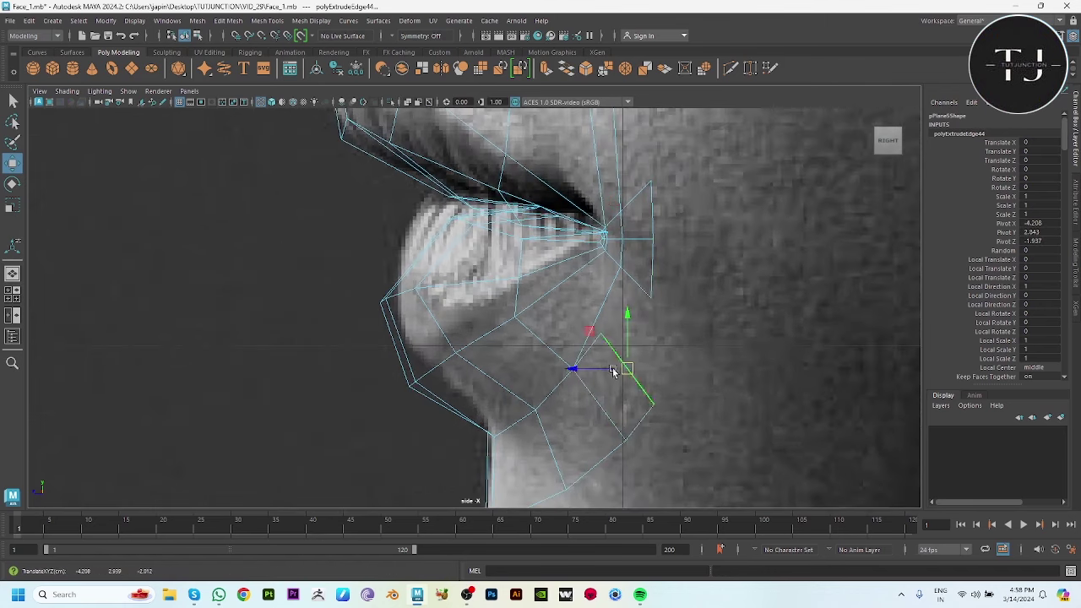
{"action": "key", "text": "w"}
{"action": "left_click_drag", "start_coordinate": [625, 354], "coordinate": [601, 333]}
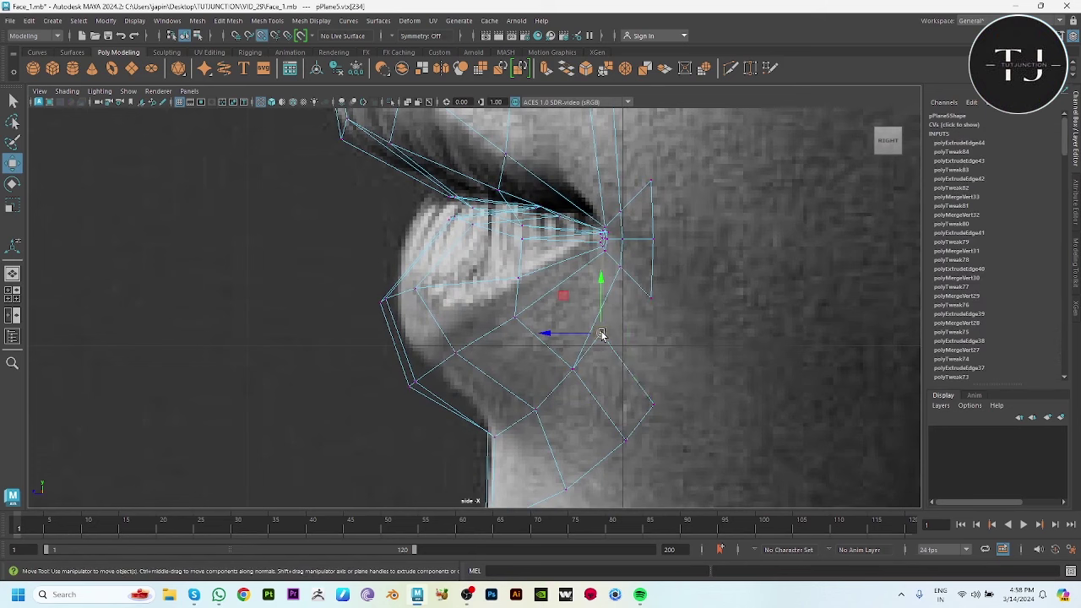
{"action": "left_click", "coordinate": [615, 309]}
{"action": "mouse_move", "coordinate": [664, 415]}
{"action": "left_mouse_down"}
{"action": "mouse_move", "coordinate": [661, 355]}
{"action": "mouse_move", "coordinate": [614, 281]}
{"action": "left_mouse_up"}
{"action": "right_click_drag", "start_coordinate": [647, 258], "coordinate": [695, 231], "text": "shift"}
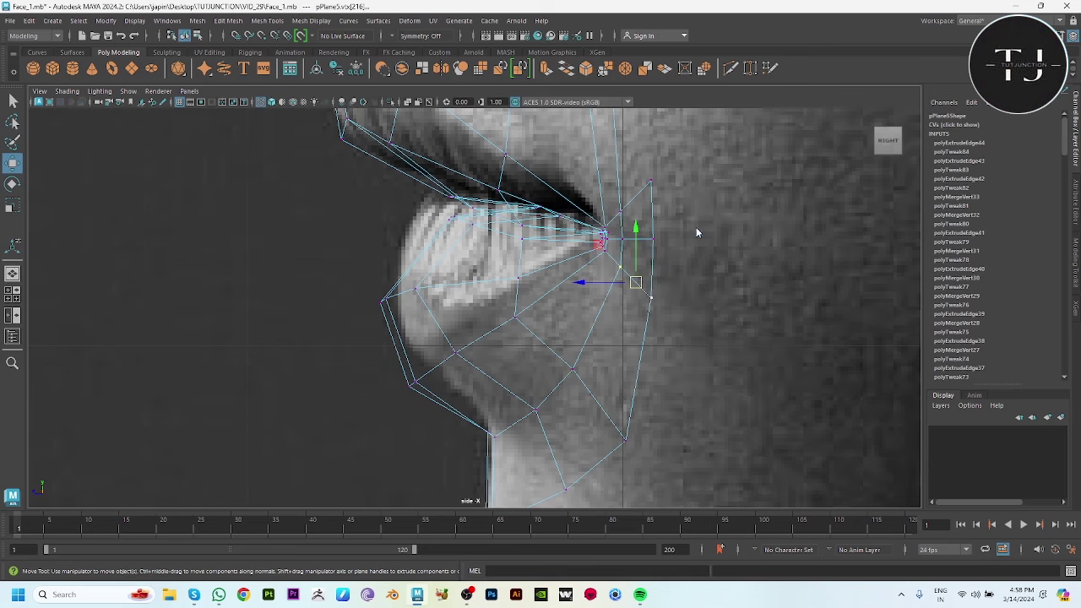
{"action": "left_click", "coordinate": [622, 438]}
{"action": "left_click_drag", "start_coordinate": [625, 444], "coordinate": [616, 439]}
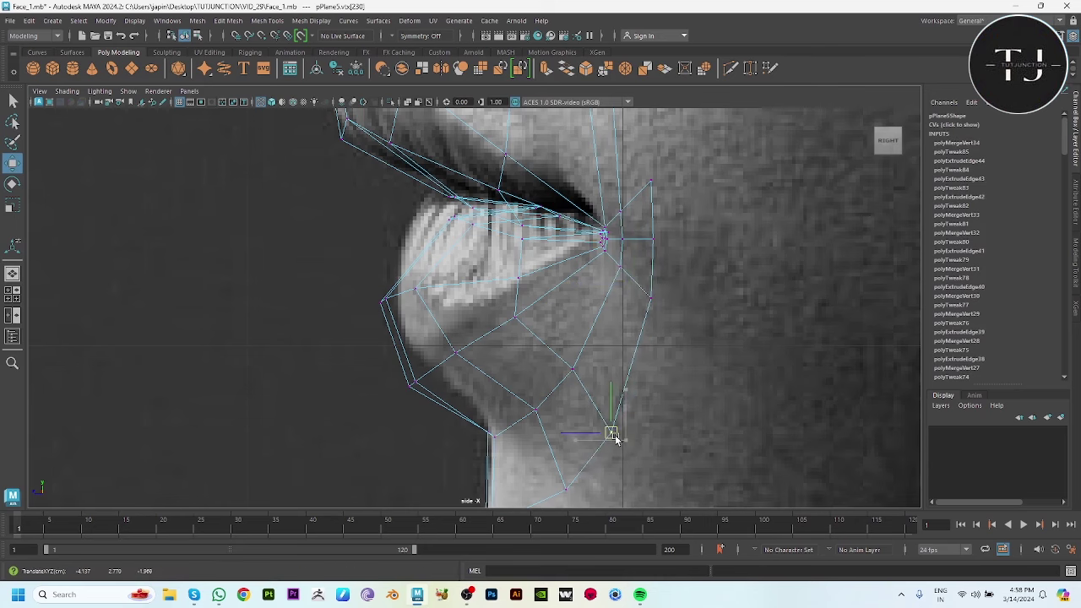
{"action": "key", "text": "space"}
{"action": "key", "text": "space"}
{"action": "key", "text": "space"}
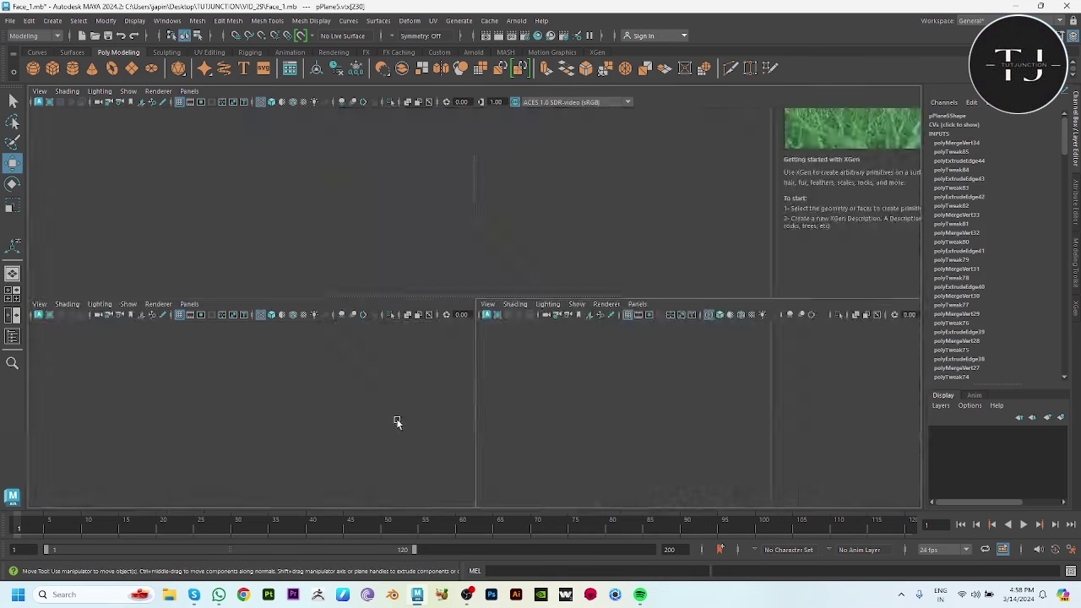
{"action": "key", "text": "space"}
Move the mouth-corner vertex down and left in front view to fit the lip-corner reference
{"action": "middle_click_drag", "start_coordinate": [545, 349], "coordinate": [564, 385], "text": "alt"}
{"action": "mouse_move", "coordinate": [589, 398]}
{"action": "left_mouse_down"}
{"action": "mouse_move", "coordinate": [579, 405]}
{"action": "mouse_move", "coordinate": [528, 378]}
{"action": "mouse_move", "coordinate": [570, 406]}
{"action": "left_mouse_up"}
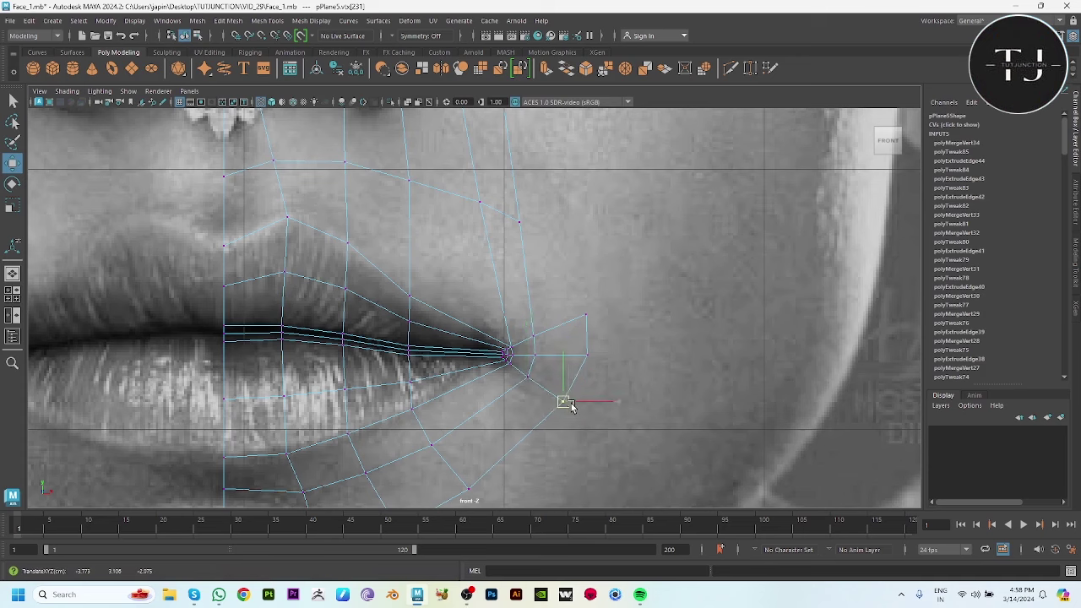
{"action": "left_click", "coordinate": [588, 315]}
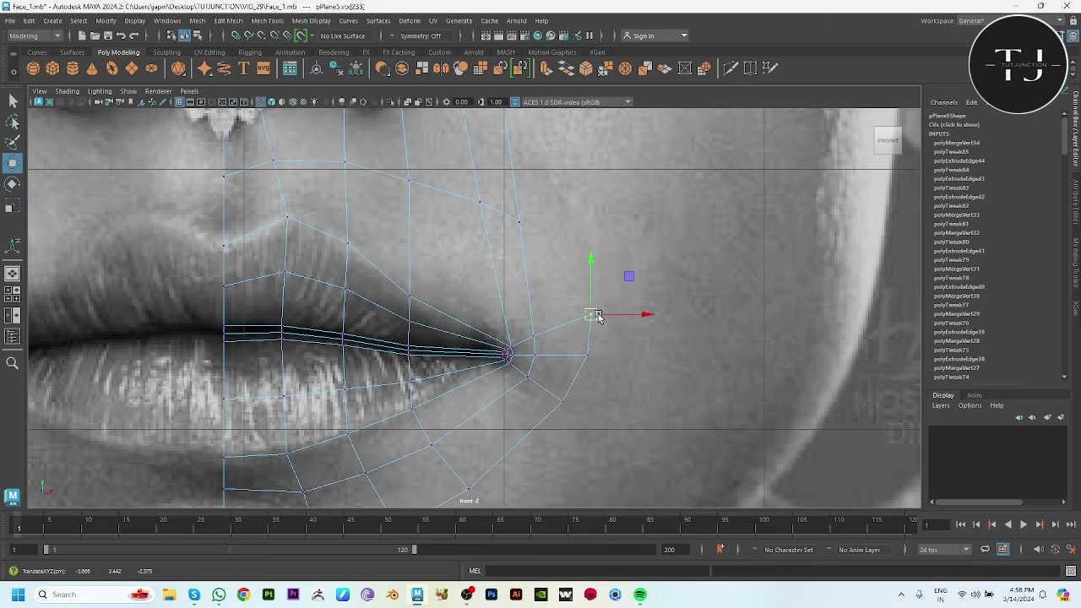
Check the lips mesh in perspective, then frame the nose in the front reference view
{"action": "key", "text": "space"}
{"action": "key", "text": "space"}
{"action": "mouse_move", "coordinate": [584, 301]}
{"action": "left_mouse_down", "text": "alt"}
{"action": "mouse_move", "coordinate": [574, 253]}
{"action": "mouse_move", "coordinate": [736, 273]}
{"action": "mouse_move", "coordinate": [484, 253]}
{"action": "mouse_move", "coordinate": [398, 265]}
{"action": "mouse_move", "coordinate": [482, 295]}
{"action": "mouse_move", "coordinate": [536, 294]}
{"action": "left_mouse_up", "text": "alt"}
{"action": "left_click", "coordinate": [535, 294]}
{"action": "left_click_drag", "start_coordinate": [482, 337], "coordinate": [434, 313]}
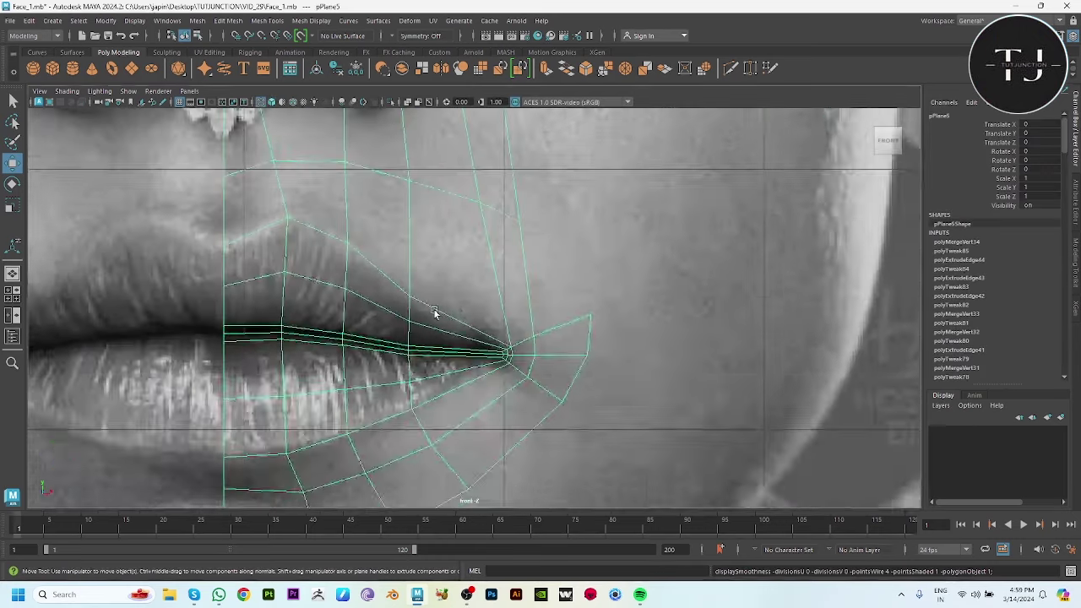
{"action": "middle_click_drag", "start_coordinate": [539, 144], "coordinate": [527, 279], "text": "alt"}
Extrude the vertical cheek edge to the right and merge its top vertex into the upper row
{"action": "key", "text": "F10"}
{"action": "left_click", "coordinate": [504, 329]}
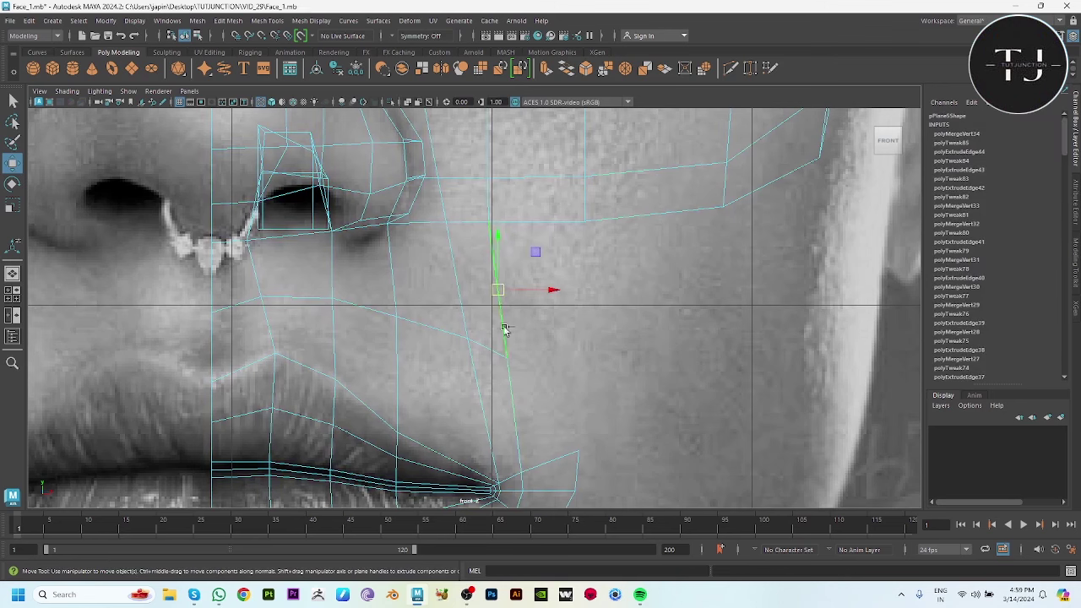
{"action": "left_click_drag", "start_coordinate": [549, 352], "coordinate": [584, 348], "text": "shift"}
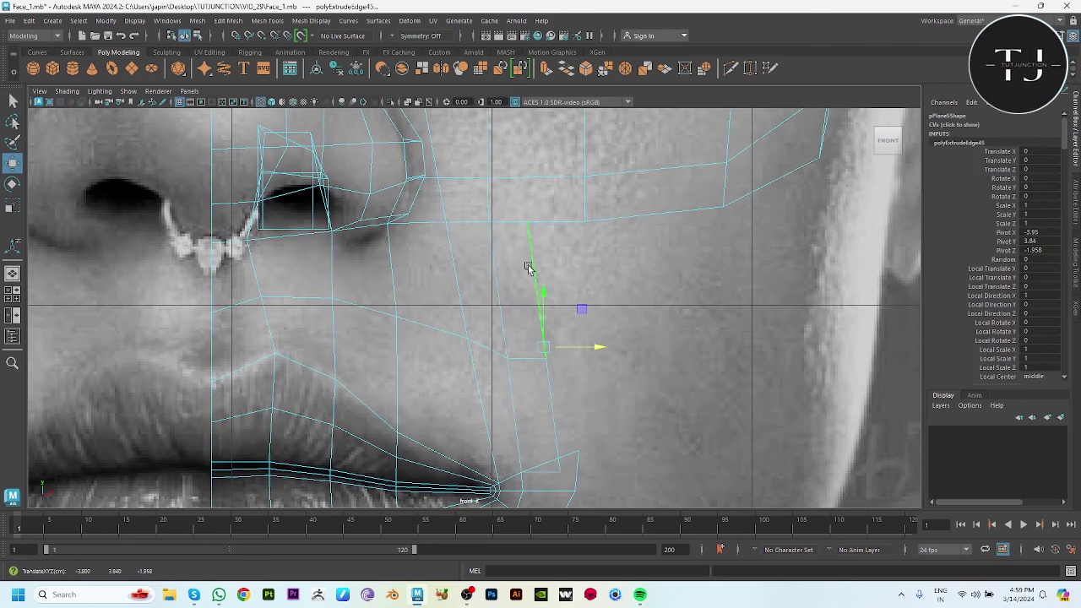
{"action": "key", "text": "F9"}
{"action": "left_click", "coordinate": [526, 219]}
{"action": "left_click_drag", "start_coordinate": [526, 219], "coordinate": [583, 222]}
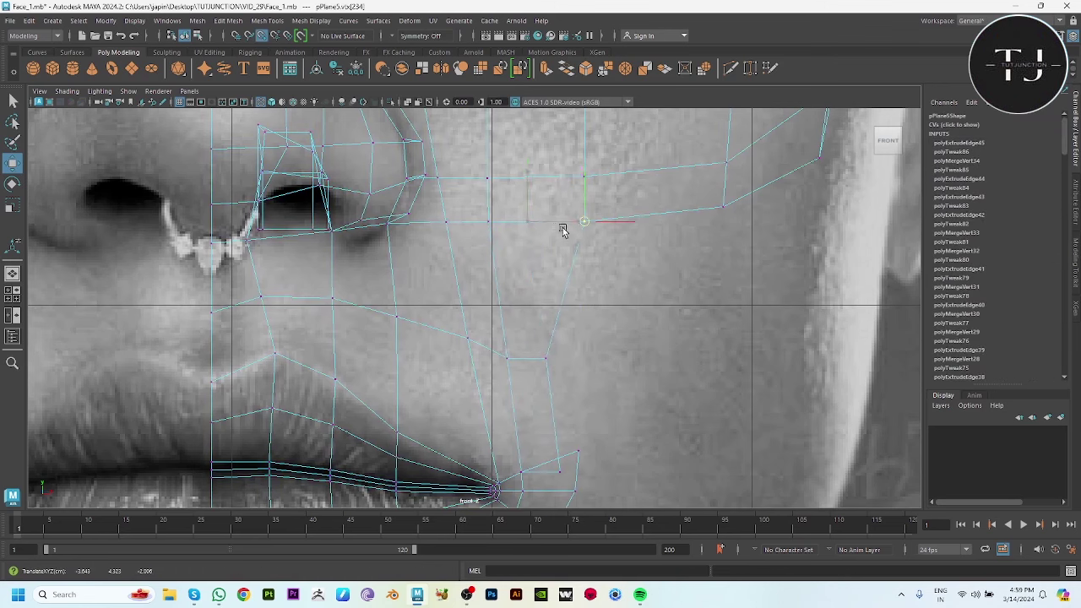
{"action": "right_click_drag", "start_coordinate": [604, 180], "coordinate": [621, 152], "text": "shift"}
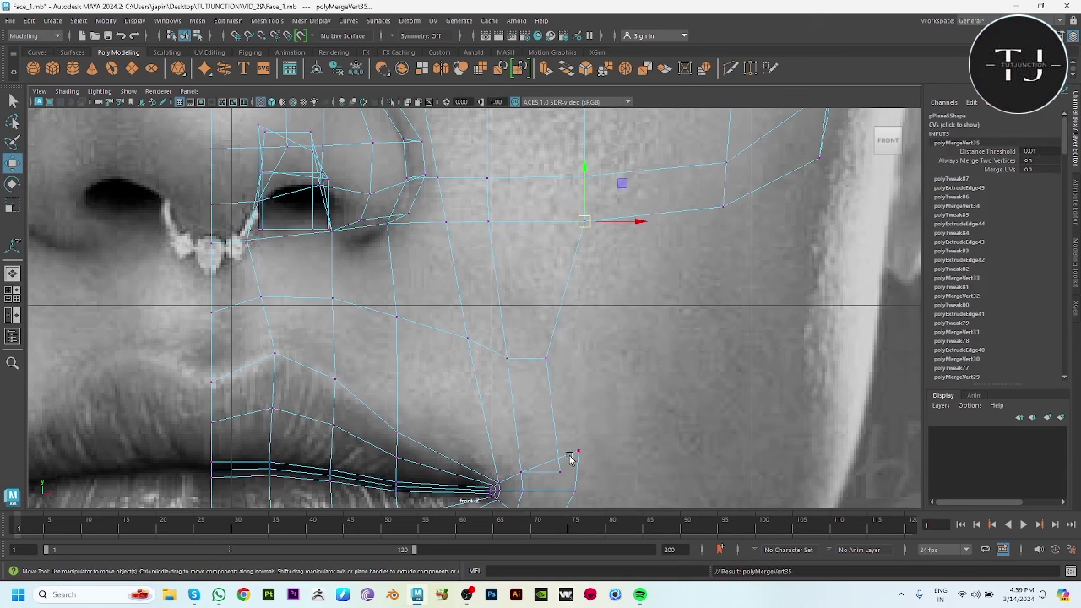
Merge the lower new vertex near the mouth corner and shift the middle cheek vertex right
{"action": "left_click_drag", "start_coordinate": [564, 474], "coordinate": [577, 451]}
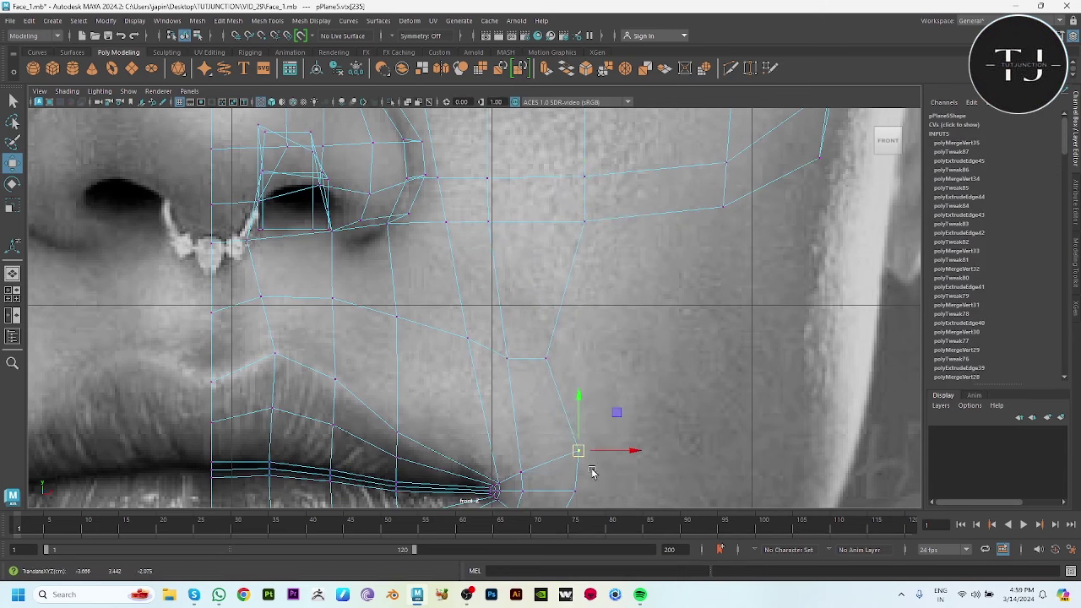
{"action": "right_click_drag", "start_coordinate": [595, 340], "coordinate": [526, 326], "text": "shift"}
{"action": "left_click", "coordinate": [545, 358]}
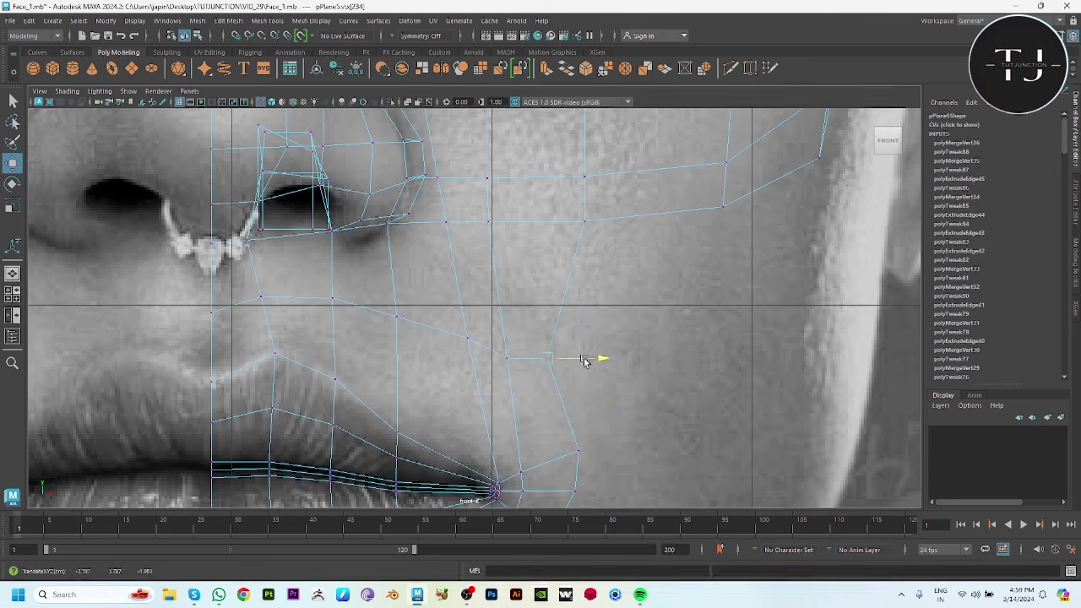
{"action": "left_click_drag", "start_coordinate": [588, 358], "coordinate": [614, 365]}
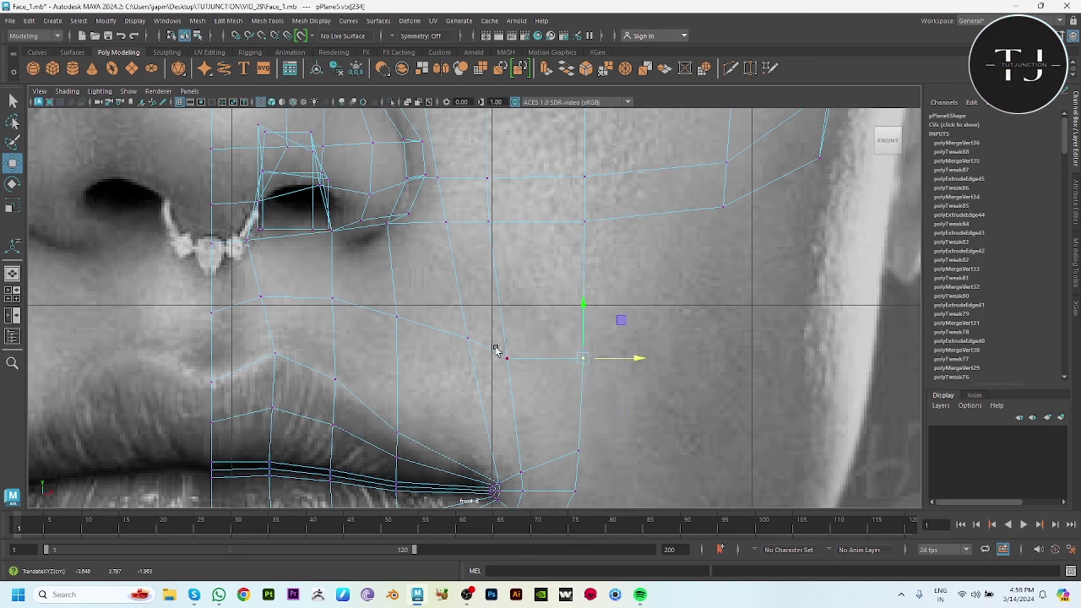
In side view, push the cheek vertices beside the mouth back in depth to match the profile
{"action": "left_click", "coordinate": [508, 357]}
{"action": "left_click", "coordinate": [574, 356]}
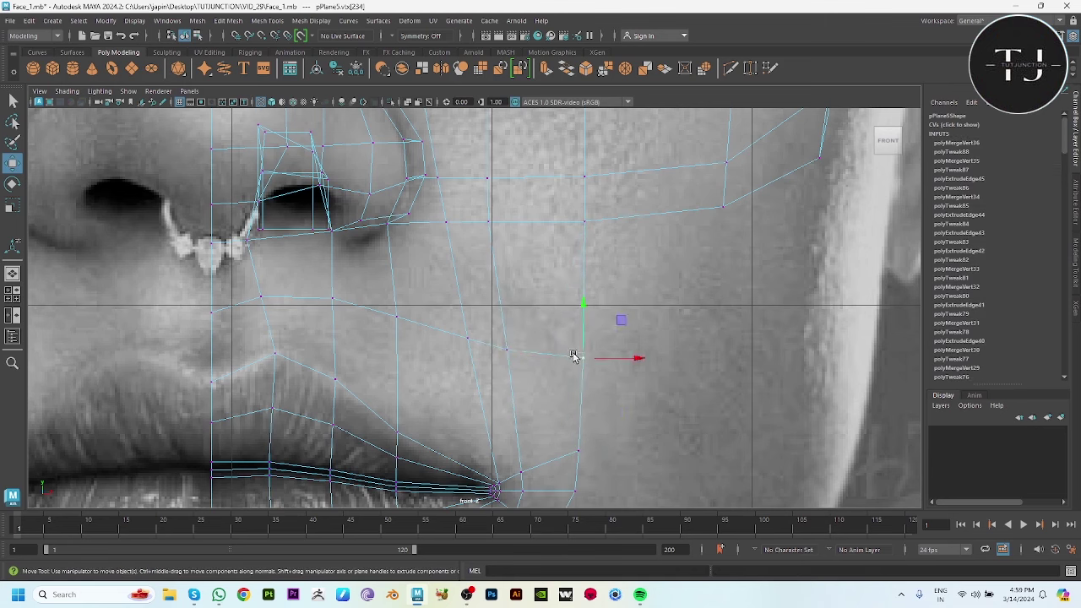
{"action": "key", "text": "space"}
{"action": "left_click_drag", "start_coordinate": [580, 372], "coordinate": [667, 417]}
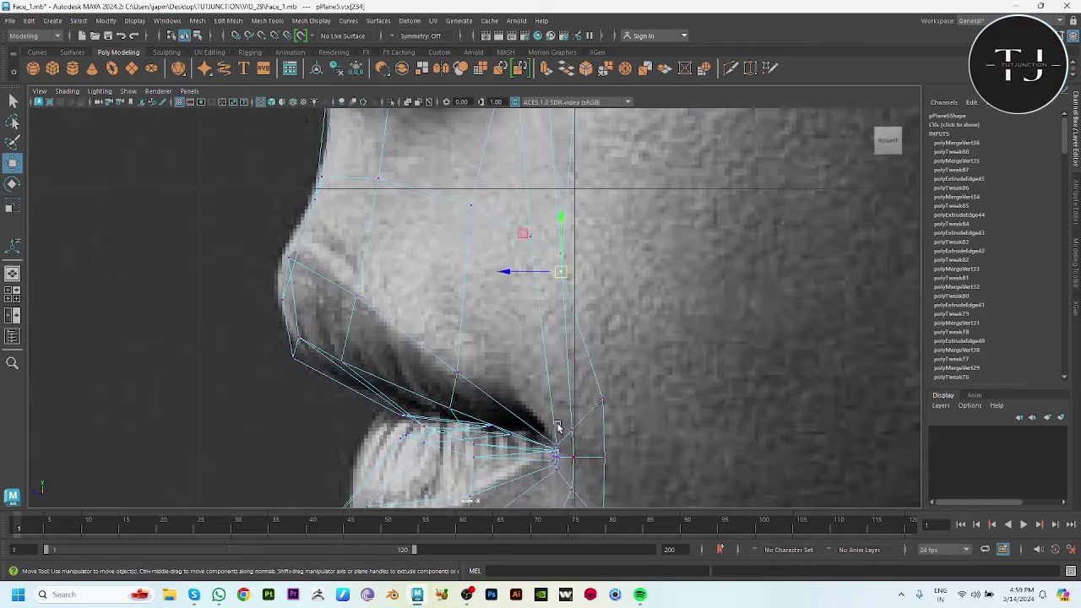
{"action": "left_click_drag", "start_coordinate": [510, 271], "coordinate": [541, 276]}
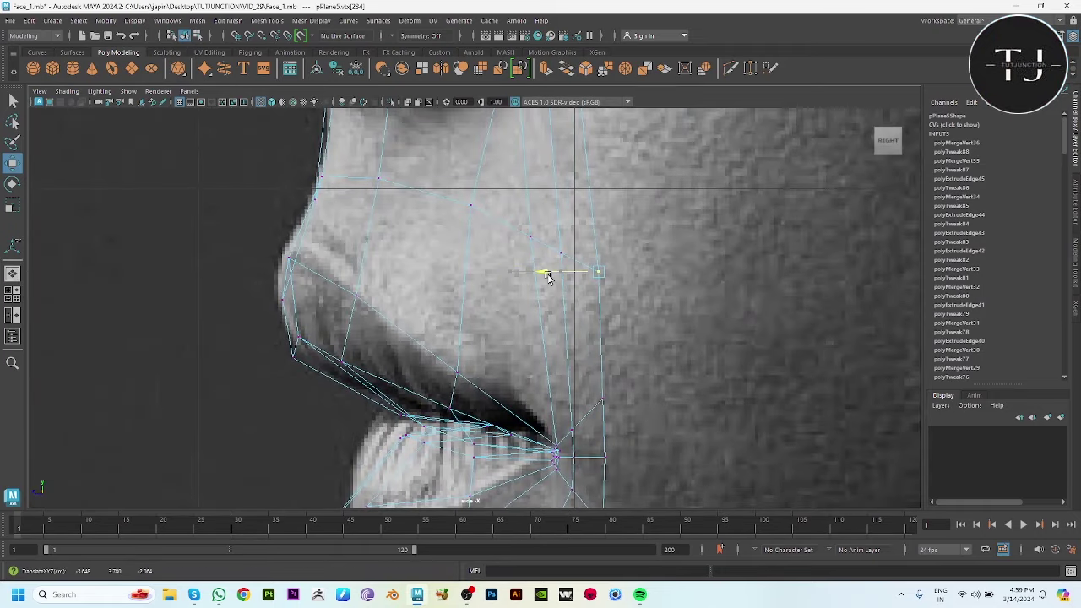
{"action": "middle_click_drag", "start_coordinate": [613, 301], "coordinate": [644, 394], "text": "alt"}
{"action": "left_click_drag", "start_coordinate": [569, 356], "coordinate": [565, 355]}
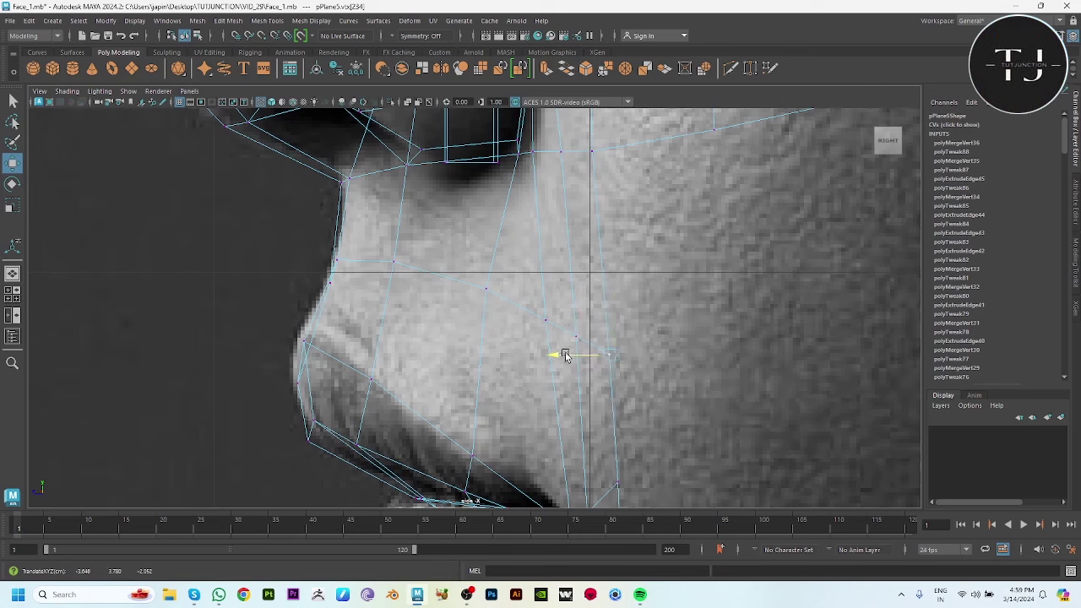
{"action": "mouse_move", "coordinate": [620, 379]}
{"action": "middle_mouse_down", "text": "alt"}
{"action": "mouse_move", "coordinate": [649, 322]}
{"action": "mouse_move", "coordinate": [630, 296]}
{"action": "middle_mouse_up", "text": "alt"}
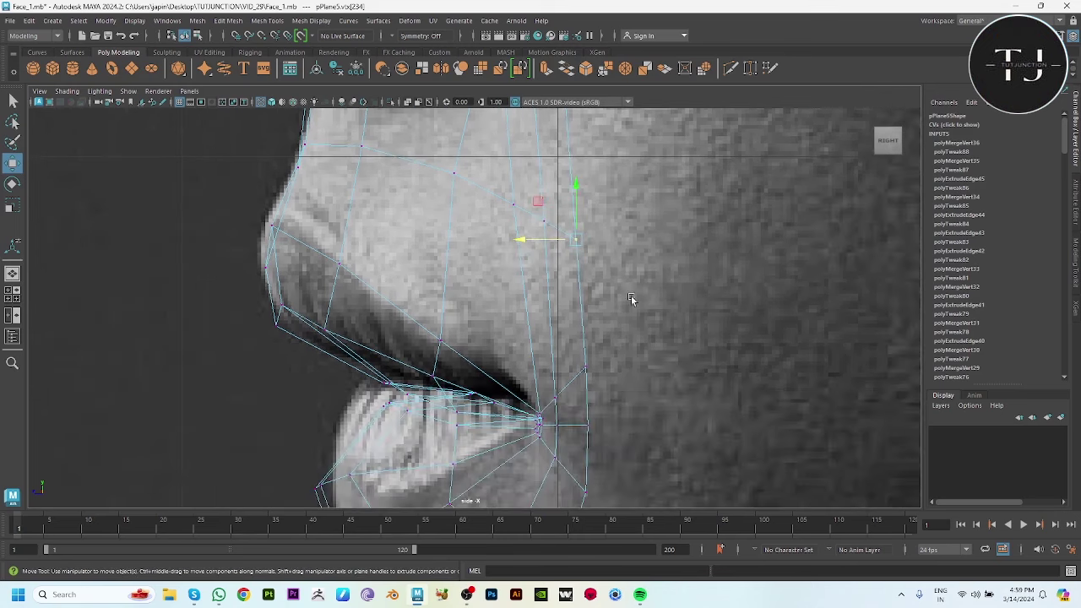
{"action": "left_click", "coordinate": [503, 204]}
Orbit the face mesh in a full-screen perspective view to inspect its cheek shape
{"action": "key", "text": "space"}
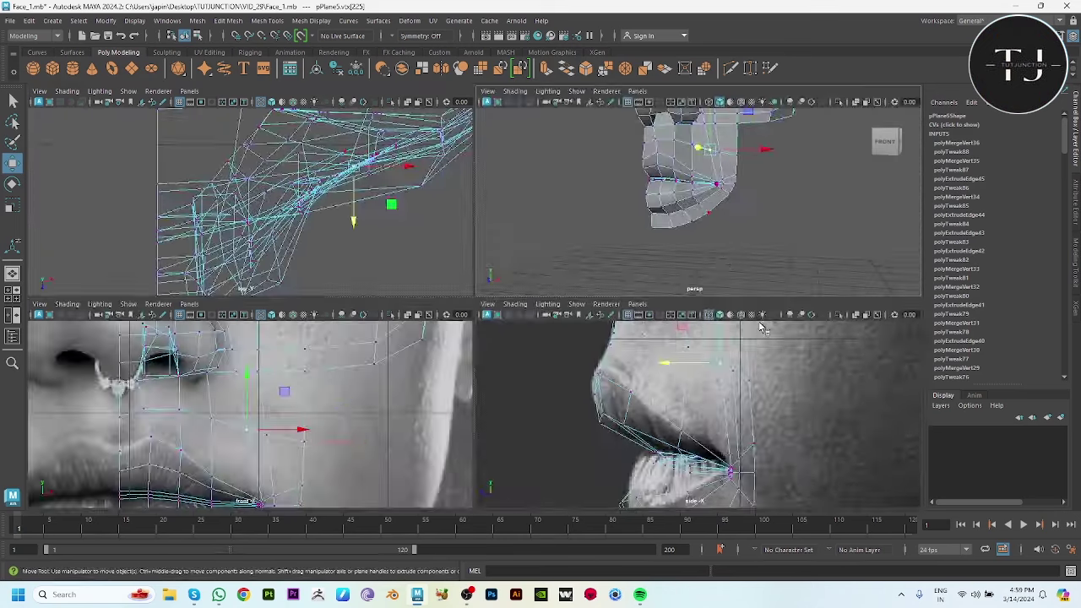
{"action": "key", "text": "space"}
{"action": "left_click_drag", "start_coordinate": [518, 372], "coordinate": [582, 210], "text": "alt"}
{"action": "left_click", "coordinate": [549, 330]}
{"action": "mouse_move", "coordinate": [550, 330]}
{"action": "left_mouse_down", "text": "alt"}
{"action": "mouse_move", "coordinate": [524, 342]}
{"action": "mouse_move", "coordinate": [509, 318]}
{"action": "left_mouse_up", "text": "alt"}
{"action": "left_click", "coordinate": [511, 291]}
{"action": "right_click_drag", "start_coordinate": [512, 291], "coordinate": [561, 363], "text": "alt"}
Shift two vertices beside the mouth corner along X to smooth the cheek contour
{"action": "key", "text": "F9"}
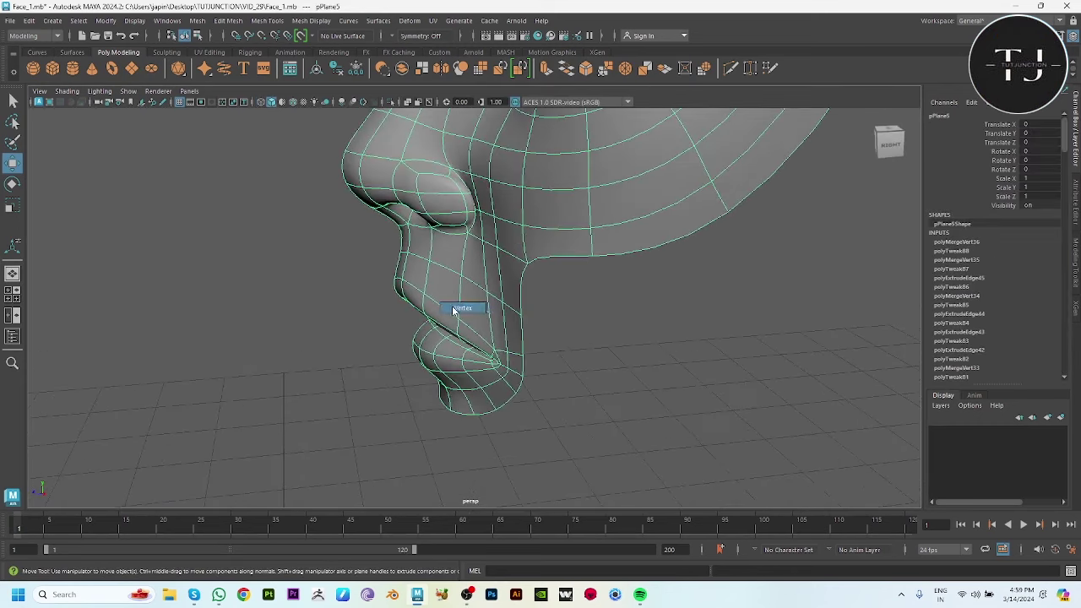
{"action": "left_click", "coordinate": [498, 270]}
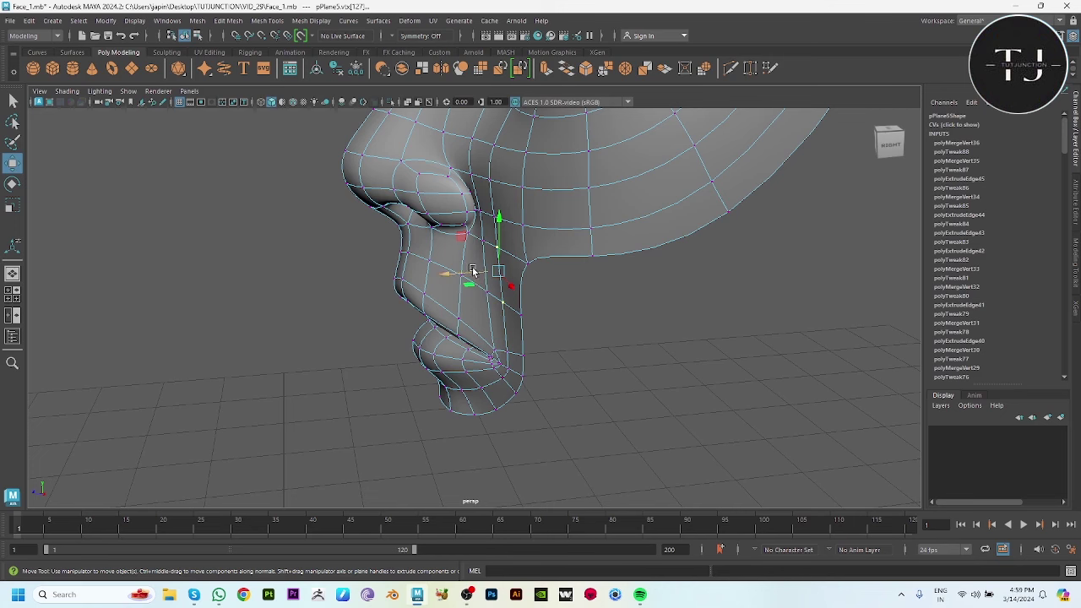
{"action": "left_click_drag", "start_coordinate": [473, 270], "coordinate": [465, 275]}
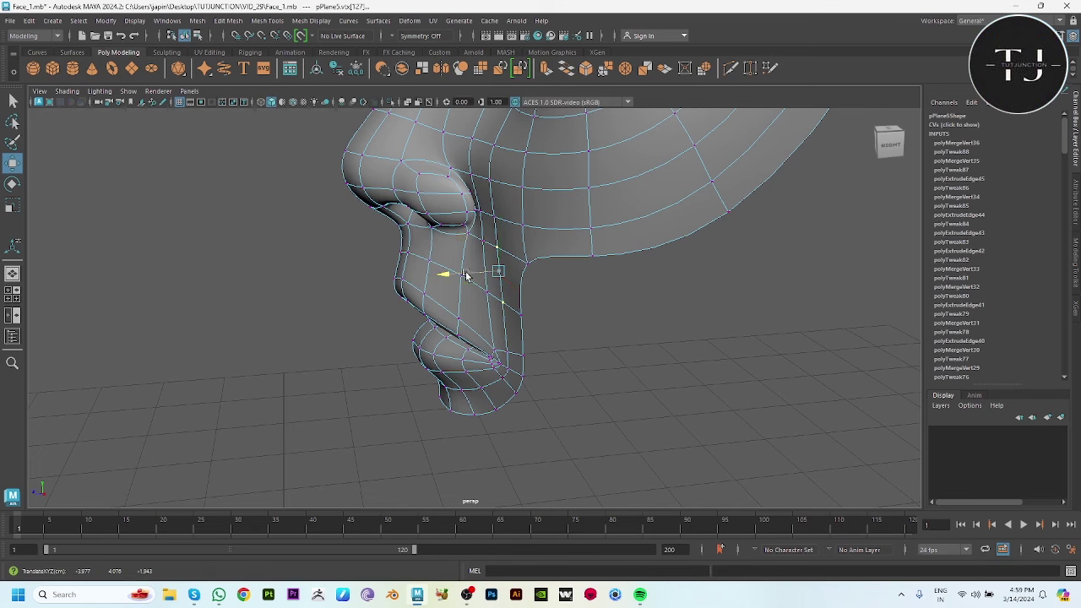
{"action": "left_click", "coordinate": [488, 221]}
{"action": "left_click_drag", "start_coordinate": [473, 222], "coordinate": [464, 224]}
{"action": "mouse_move", "coordinate": [504, 307]}
{"action": "left_mouse_down", "text": "alt"}
{"action": "mouse_move", "coordinate": [570, 359]}
{"action": "mouse_move", "coordinate": [511, 337]}
{"action": "mouse_move", "coordinate": [605, 329]}
{"action": "mouse_move", "coordinate": [335, 309]}
{"action": "mouse_move", "coordinate": [495, 369]}
{"action": "mouse_move", "coordinate": [579, 374]}
{"action": "mouse_move", "coordinate": [511, 305]}
{"action": "left_mouse_up", "text": "alt"}
In front view, move the lower-lip point and bottom-row chin vertex up and right along the jaw
{"action": "scroll", "coordinate": [349, 413], "scroll_direction": "up", "scroll_amount": 5}
{"action": "scroll", "coordinate": [424, 330], "scroll_direction": "up", "scroll_amount": 3}
{"action": "scroll", "coordinate": [425, 329], "scroll_direction": "down", "scroll_amount": 5}
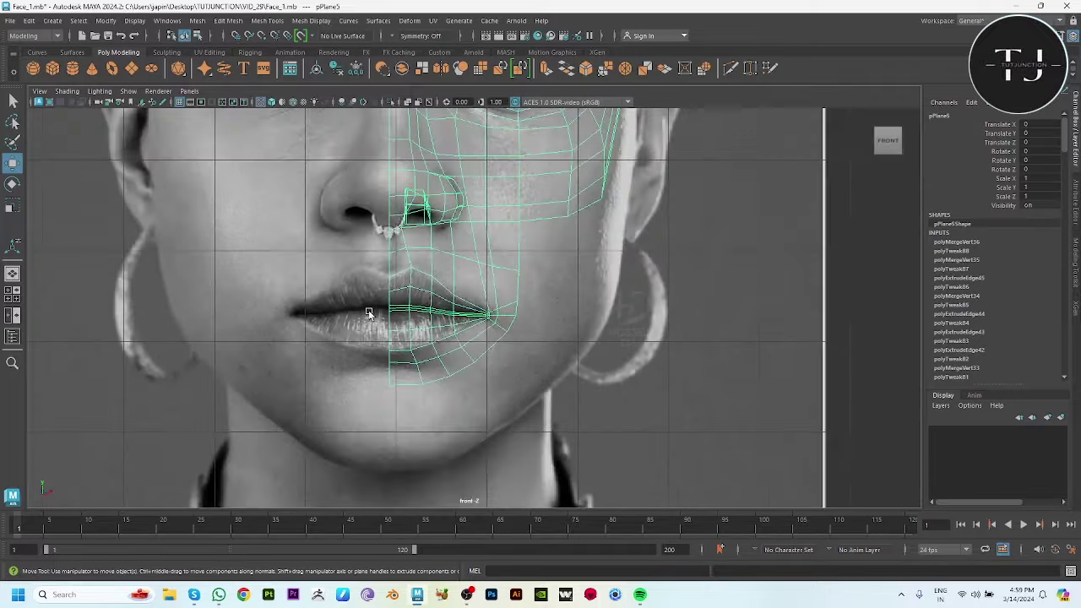
{"action": "scroll", "coordinate": [391, 336], "scroll_direction": "down", "scroll_amount": 1}
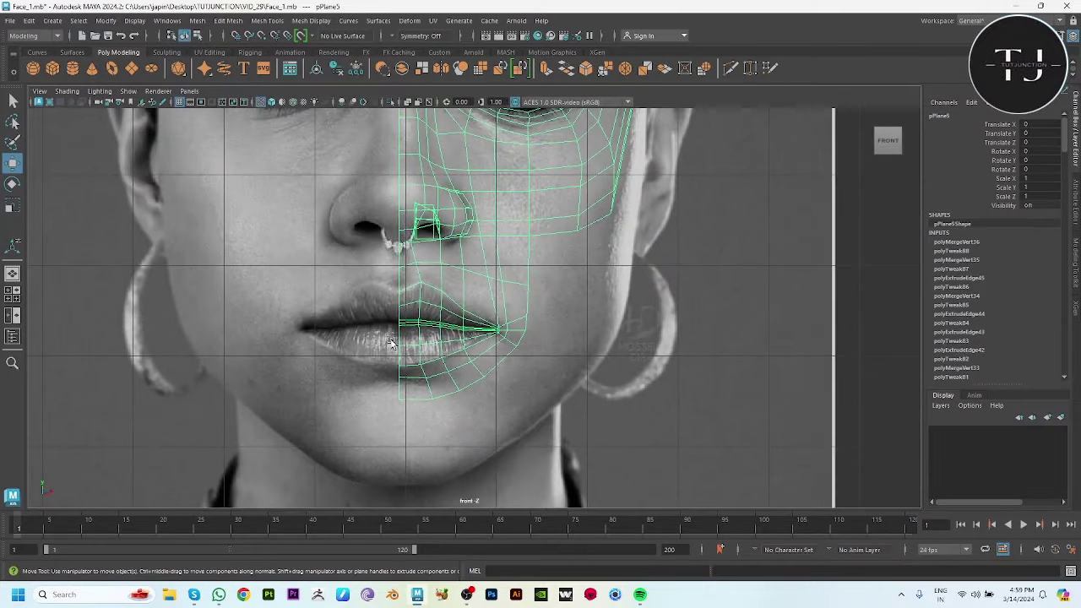
{"action": "scroll", "coordinate": [449, 402], "scroll_direction": "up", "scroll_amount": 3}
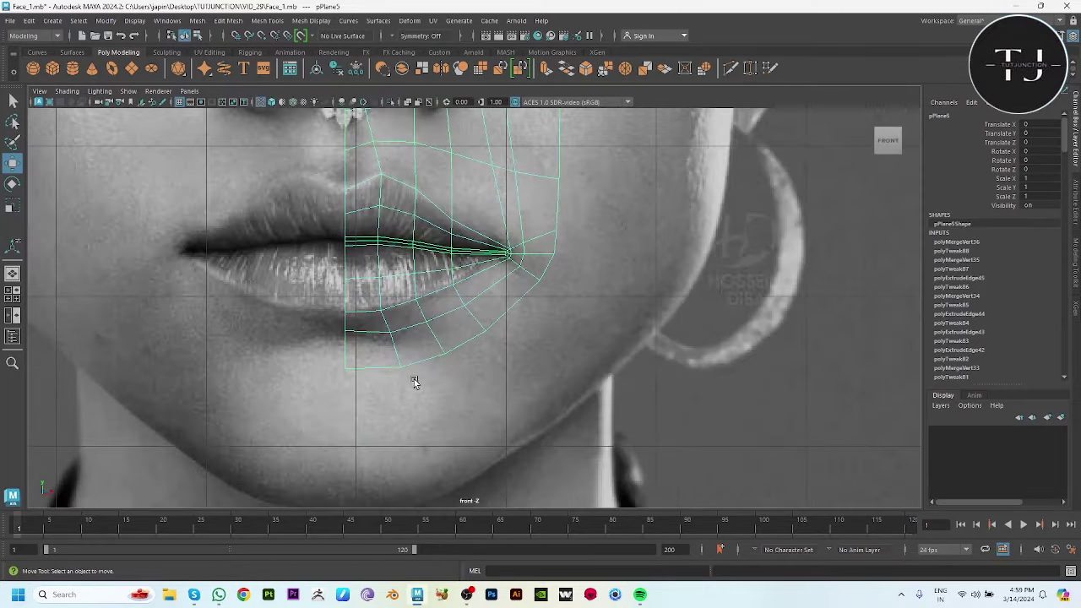
{"action": "left_click_drag", "start_coordinate": [361, 358], "coordinate": [397, 388]}
{"action": "mouse_move", "coordinate": [402, 350]}
{"action": "left_mouse_down"}
{"action": "mouse_move", "coordinate": [422, 336]}
{"action": "mouse_move", "coordinate": [432, 357]}
{"action": "left_mouse_up"}
{"action": "left_click", "coordinate": [412, 418]}
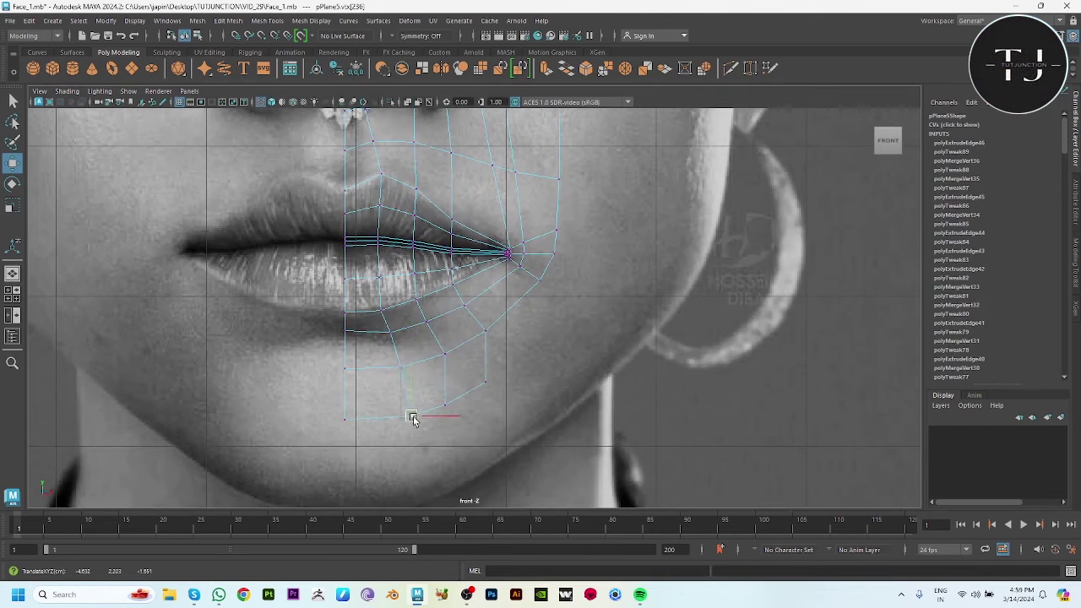
{"action": "left_click", "coordinate": [459, 405]}
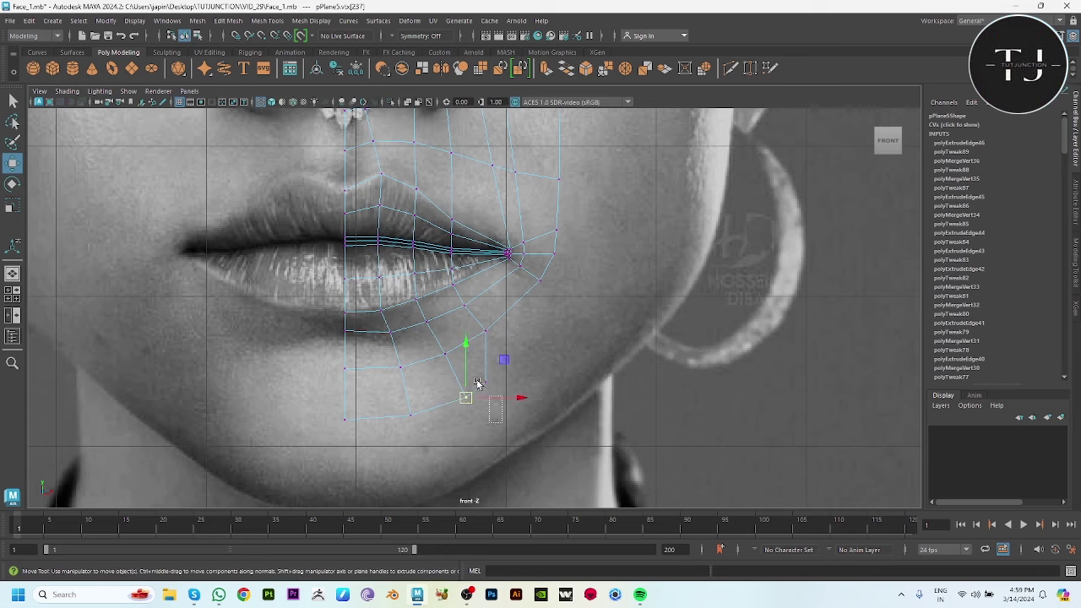
{"action": "left_click_drag", "start_coordinate": [486, 383], "coordinate": [608, 386]}
In side view, pull the chin and cheek vertices outward to match the jaw profile
{"action": "middle_click_drag", "start_coordinate": [700, 452], "coordinate": [700, 228], "text": "alt"}
{"action": "scroll", "coordinate": [608, 326], "scroll_direction": "up", "scroll_amount": 5}
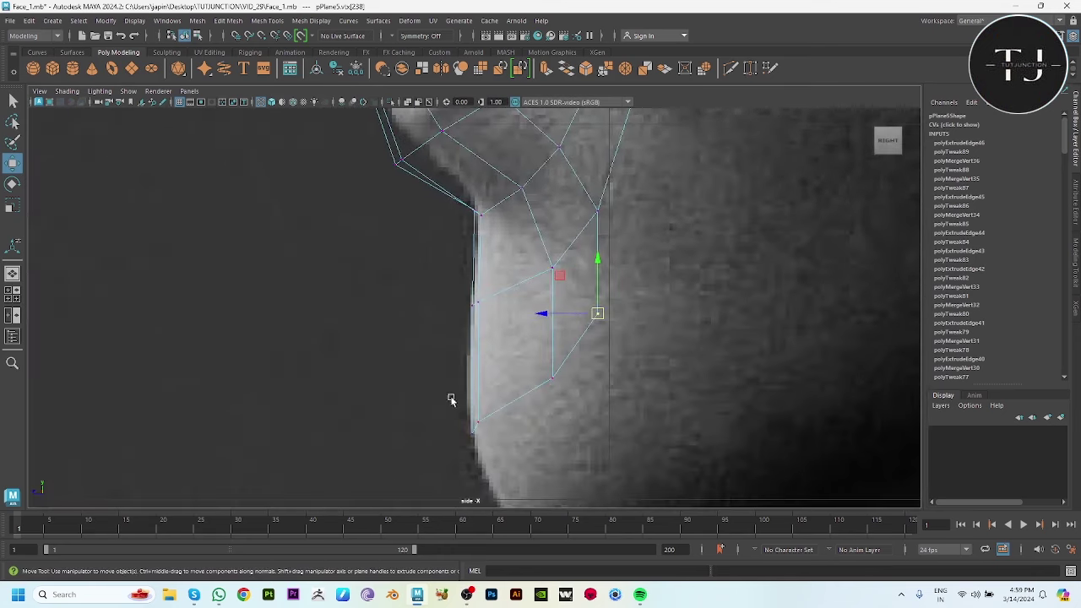
{"action": "left_click_drag", "start_coordinate": [478, 432], "coordinate": [487, 430]}
{"action": "mouse_move", "coordinate": [552, 377]}
{"action": "left_mouse_down"}
{"action": "mouse_move", "coordinate": [582, 384]}
{"action": "mouse_move", "coordinate": [589, 366]}
{"action": "left_mouse_up"}
{"action": "left_click", "coordinate": [597, 314]}
{"action": "left_click_drag", "start_coordinate": [596, 314], "coordinate": [656, 300]}
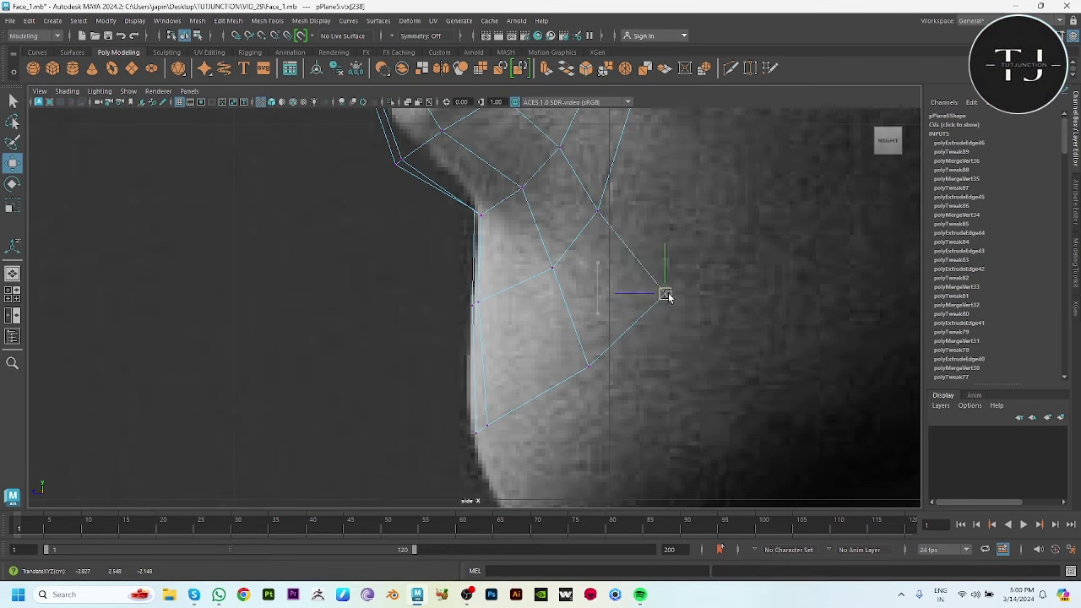
{"action": "key", "text": "space"}
{"action": "key", "text": "space"}
Extrude two outer boundary edges beside the mouth into new cheek faces and scale them taller
{"action": "scroll", "coordinate": [453, 403], "scroll_direction": "up", "scroll_amount": 2}
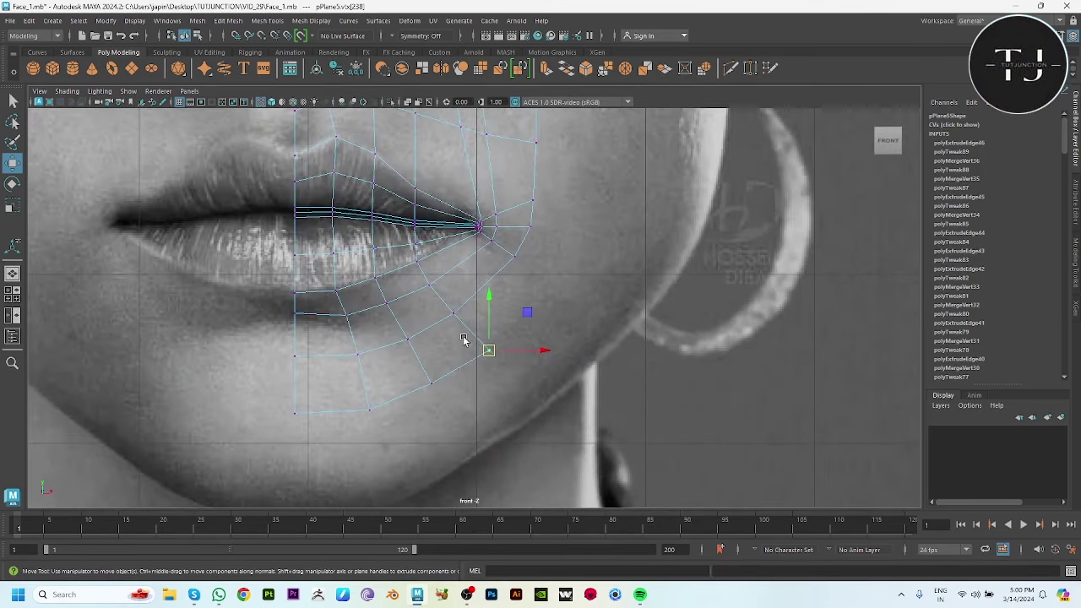
{"action": "middle_click_drag", "start_coordinate": [490, 283], "coordinate": [491, 333], "text": "alt"}
{"action": "left_click", "coordinate": [531, 264]}
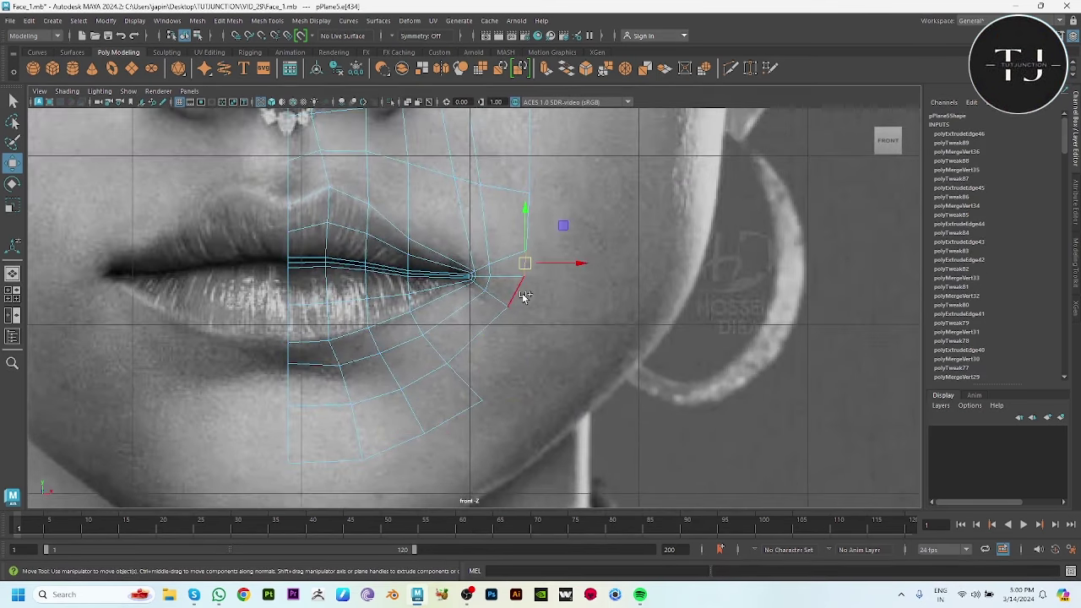
{"action": "left_click", "coordinate": [521, 291], "text": "shift"}
{"action": "left_click_drag", "start_coordinate": [567, 278], "coordinate": [610, 287], "text": "shift"}
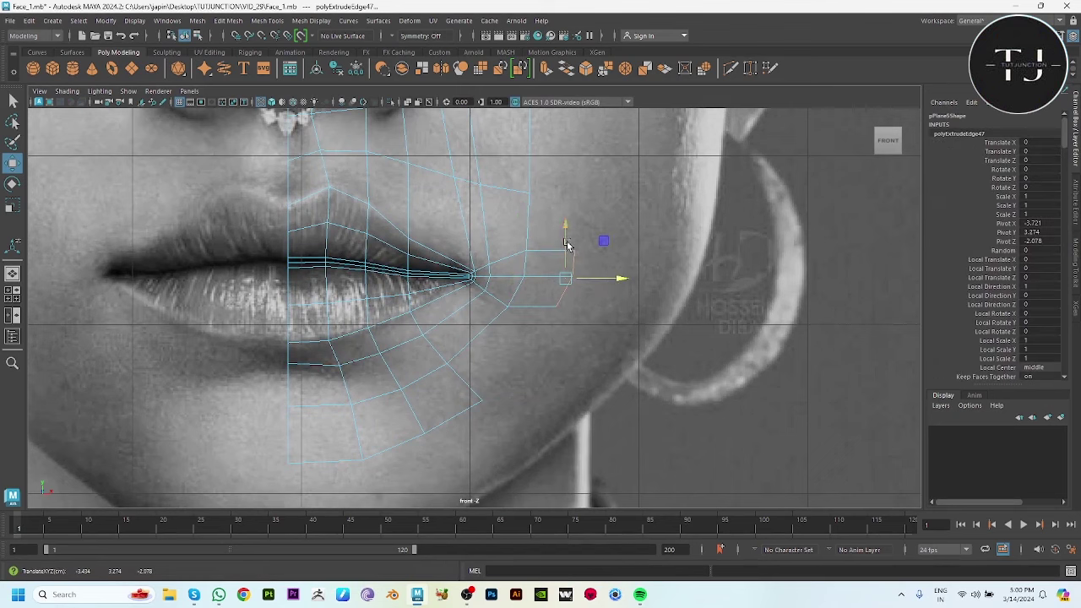
{"action": "key", "text": "e"}
{"action": "key", "text": "r"}
{"action": "left_click_drag", "start_coordinate": [566, 236], "coordinate": [568, 219]}
{"action": "key", "text": "w"}
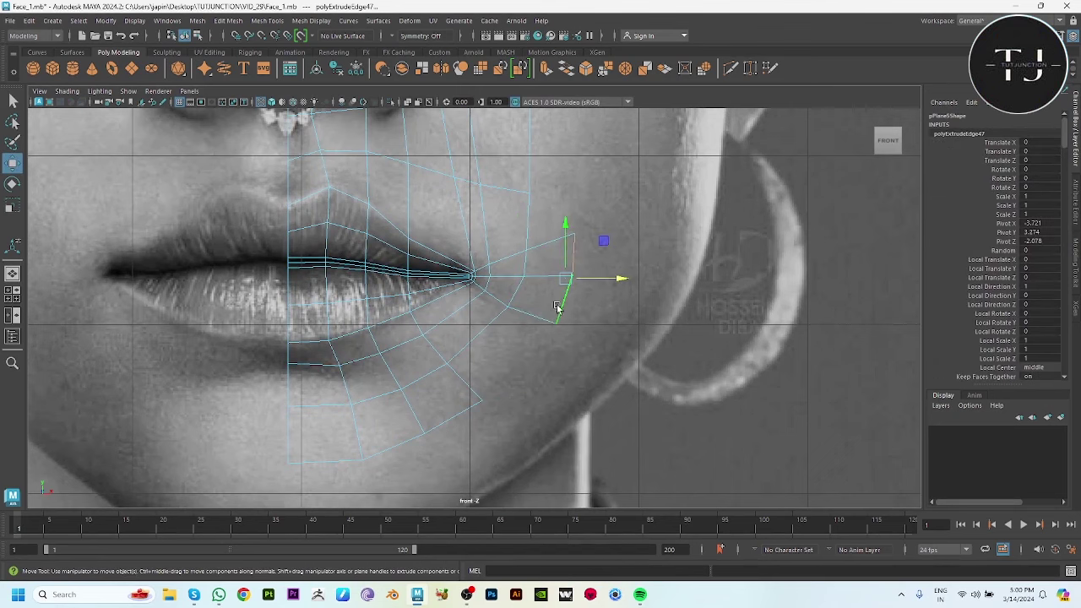
Nudge the new corner vertex, then extrude the edge below downward along the jaw toward the chin
{"action": "key", "text": "F9"}
{"action": "left_click_drag", "start_coordinate": [558, 320], "coordinate": [549, 329]}
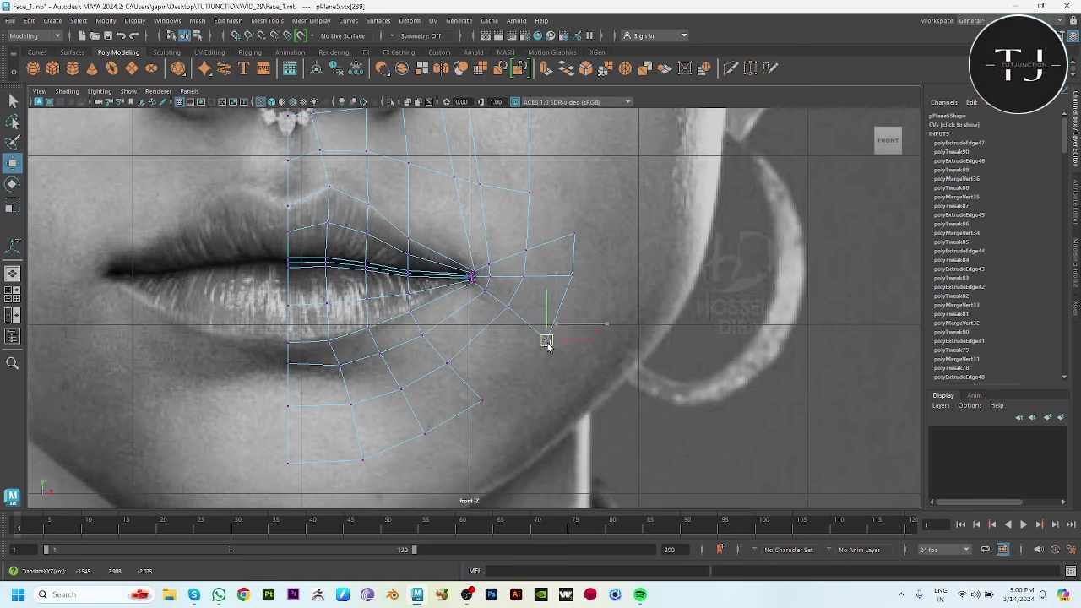
{"action": "left_click", "coordinate": [572, 277]}
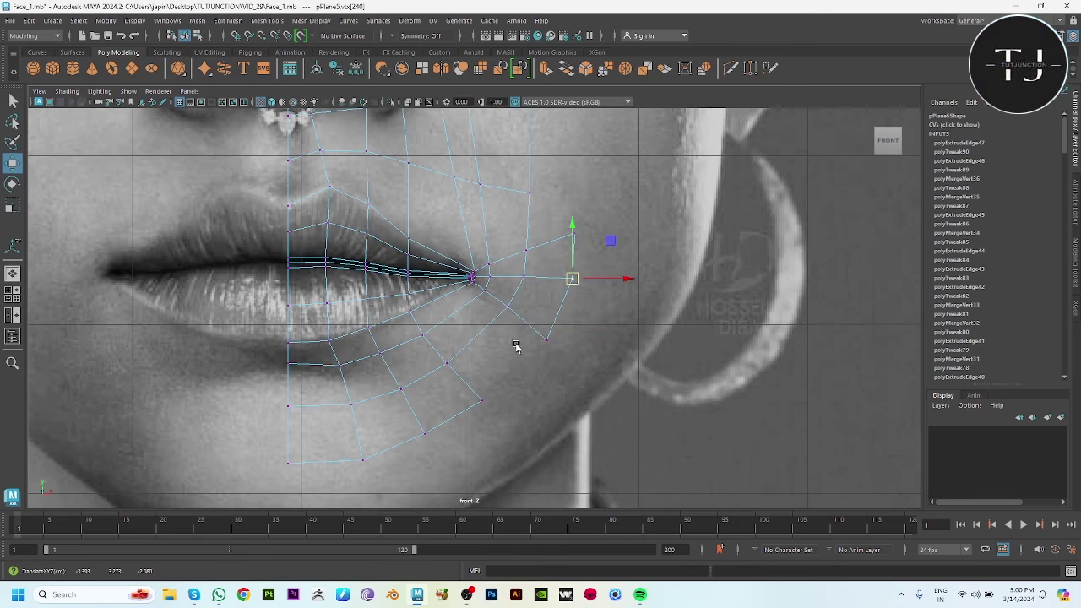
{"action": "right_click_drag", "start_coordinate": [462, 353], "coordinate": [463, 355]}
{"action": "left_click", "coordinate": [466, 379]}
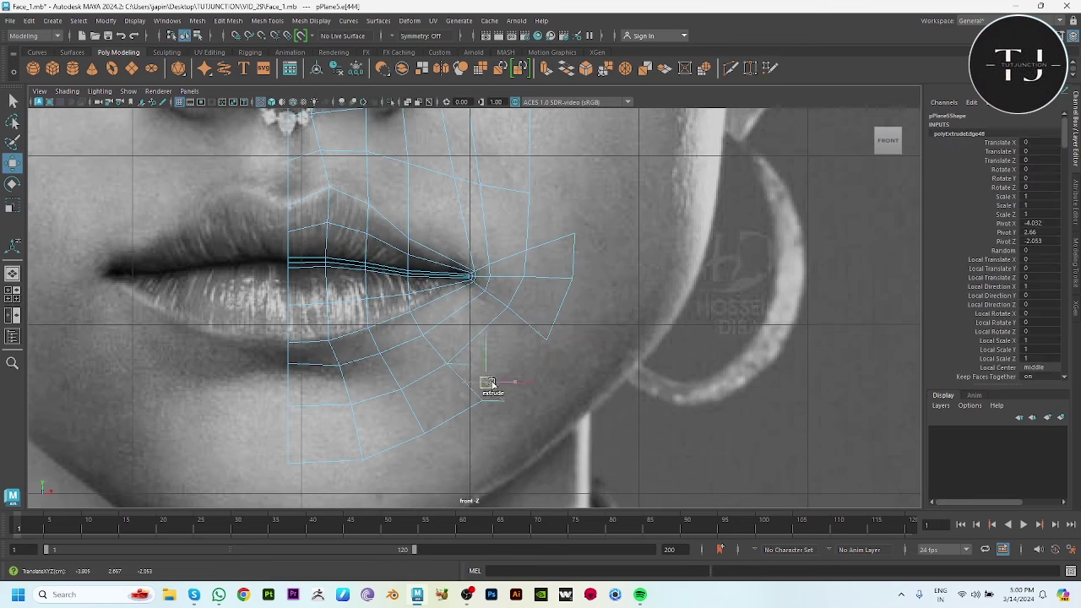
{"action": "mouse_move", "coordinate": [485, 380]}
{"action": "left_mouse_down", "text": "shift"}
{"action": "mouse_move", "coordinate": [473, 364]}
{"action": "mouse_move", "coordinate": [494, 360]}
{"action": "left_mouse_up", "text": "shift"}
{"action": "key", "text": "F9"}
{"action": "left_click_drag", "start_coordinate": [511, 396], "coordinate": [560, 374]}
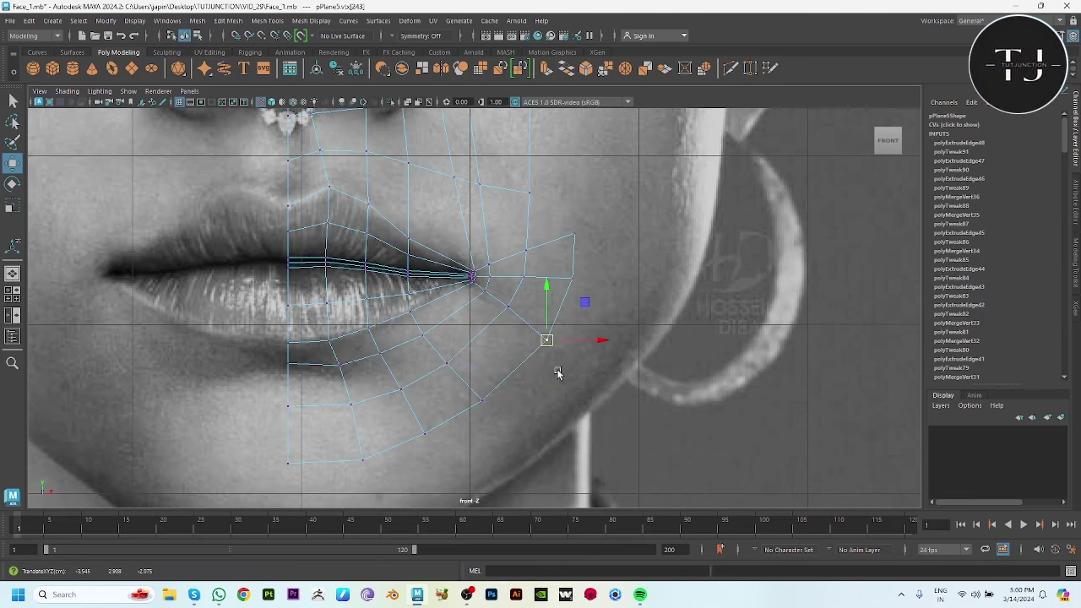
Weld the overlapping new corner vertex and chin vertex together with Merge
{"action": "left_click", "coordinate": [506, 306], "text": "shift"}
{"action": "right_click_drag", "start_coordinate": [615, 258], "coordinate": [740, 319], "text": "shift"}
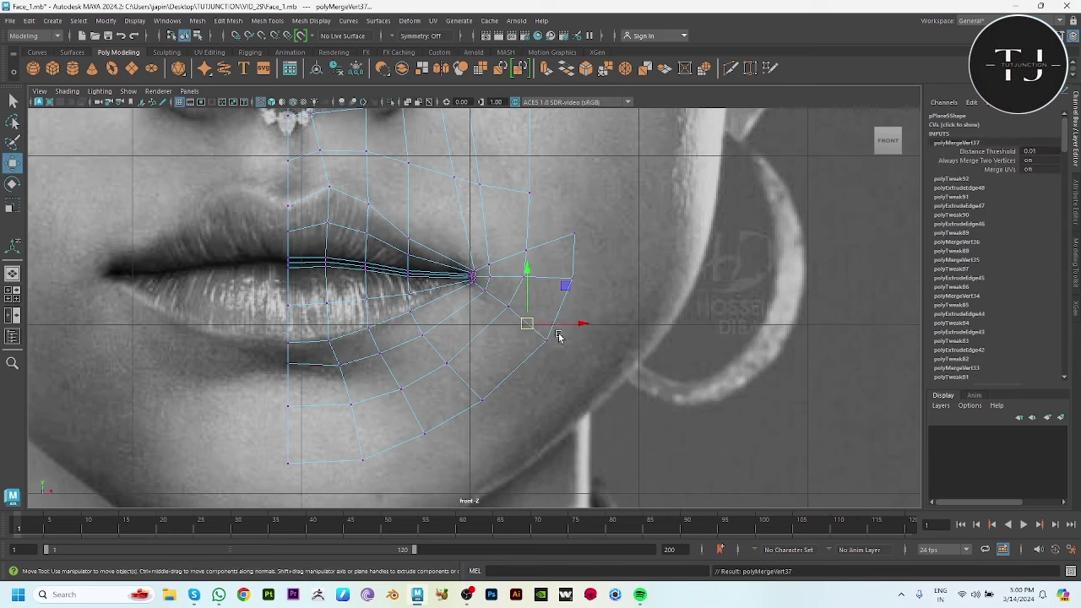
{"action": "key", "text": "space"}
{"action": "key", "text": "space"}
{"action": "key", "text": "space"}
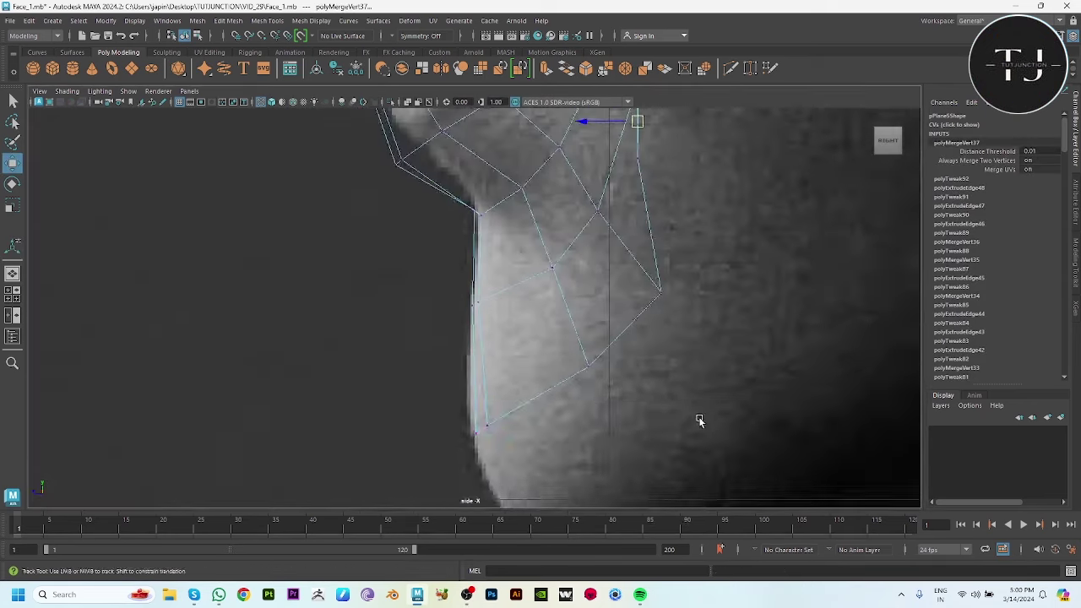
In side view, push the upper cheek vertices back along depth to follow the profile
{"action": "scroll", "coordinate": [583, 410], "scroll_direction": "down", "scroll_amount": 2}
{"action": "left_click", "coordinate": [518, 270]}
{"action": "left_click_drag", "start_coordinate": [518, 271], "coordinate": [549, 272]}
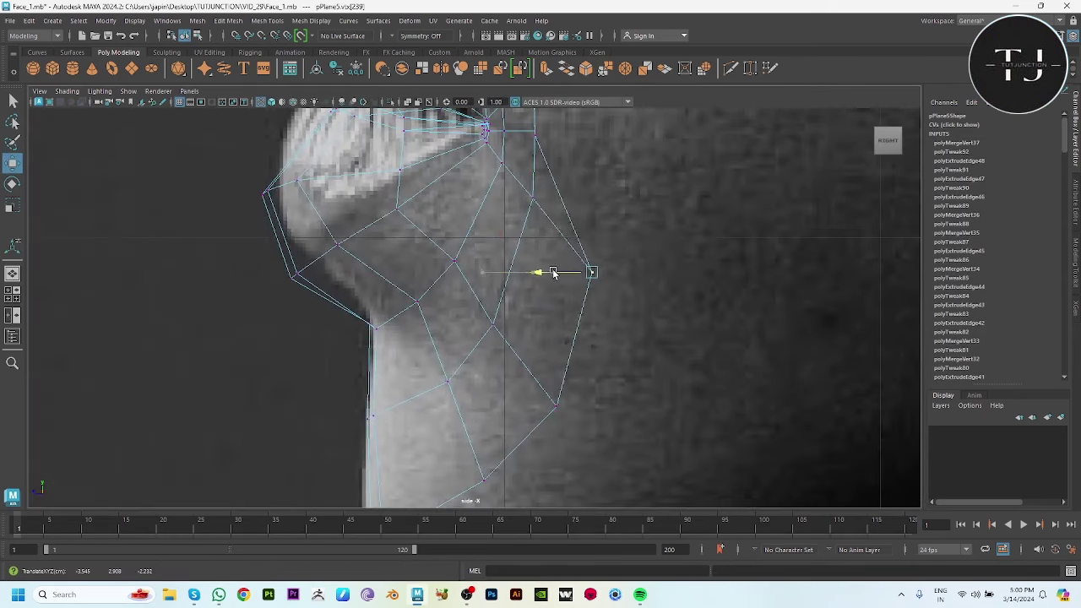
{"action": "middle_click_drag", "start_coordinate": [555, 229], "coordinate": [551, 353], "text": "alt"}
{"action": "left_click", "coordinate": [529, 253]}
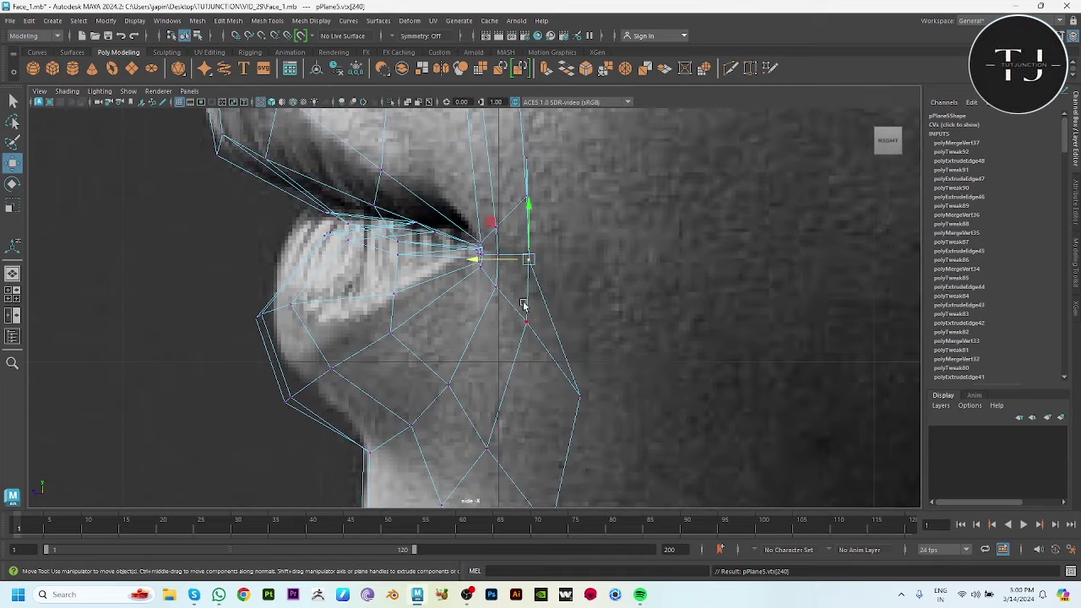
{"action": "left_click_drag", "start_coordinate": [487, 261], "coordinate": [543, 262]}
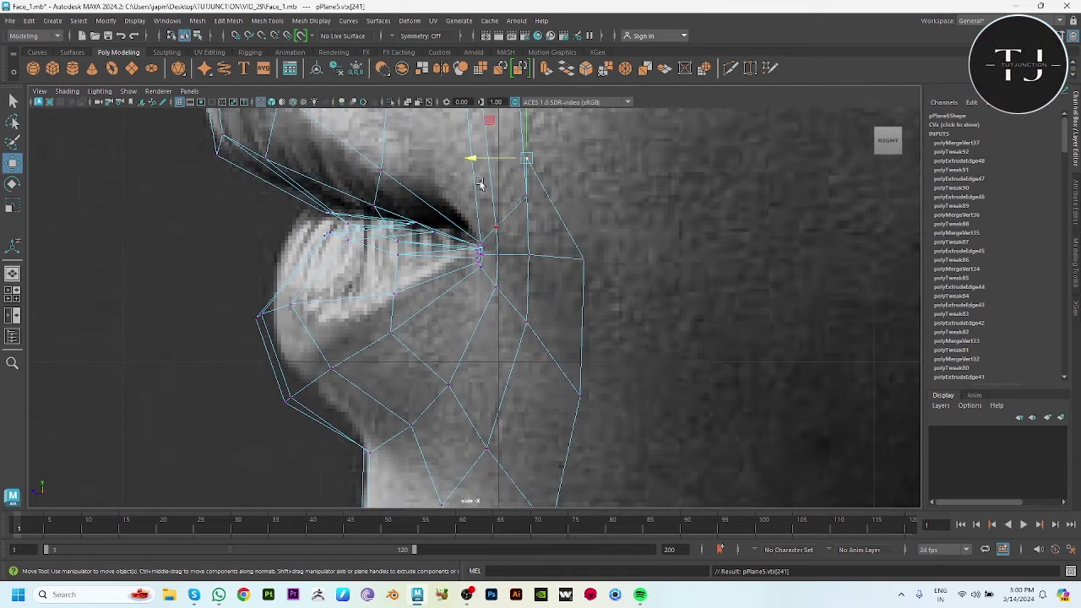
{"action": "left_click", "coordinate": [526, 159]}
{"action": "left_click_drag", "start_coordinate": [523, 160], "coordinate": [534, 174]}
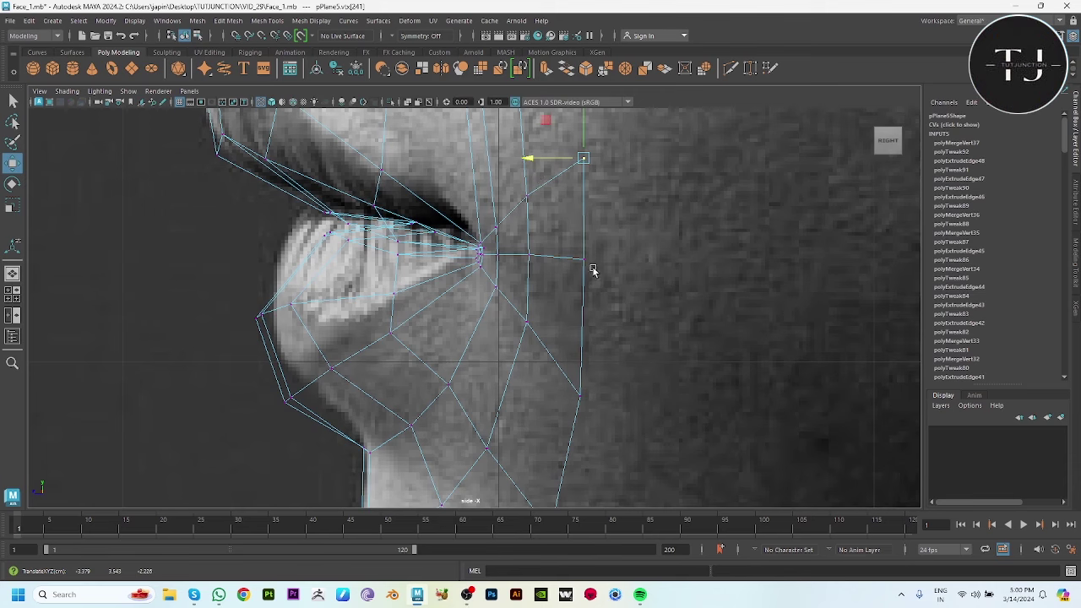
Pull the lower cheek vertex slightly forward, then return to front view framing the nose
{"action": "left_click", "coordinate": [578, 408]}
{"action": "key", "text": "ctrl+z"}
{"action": "left_click", "coordinate": [574, 393]}
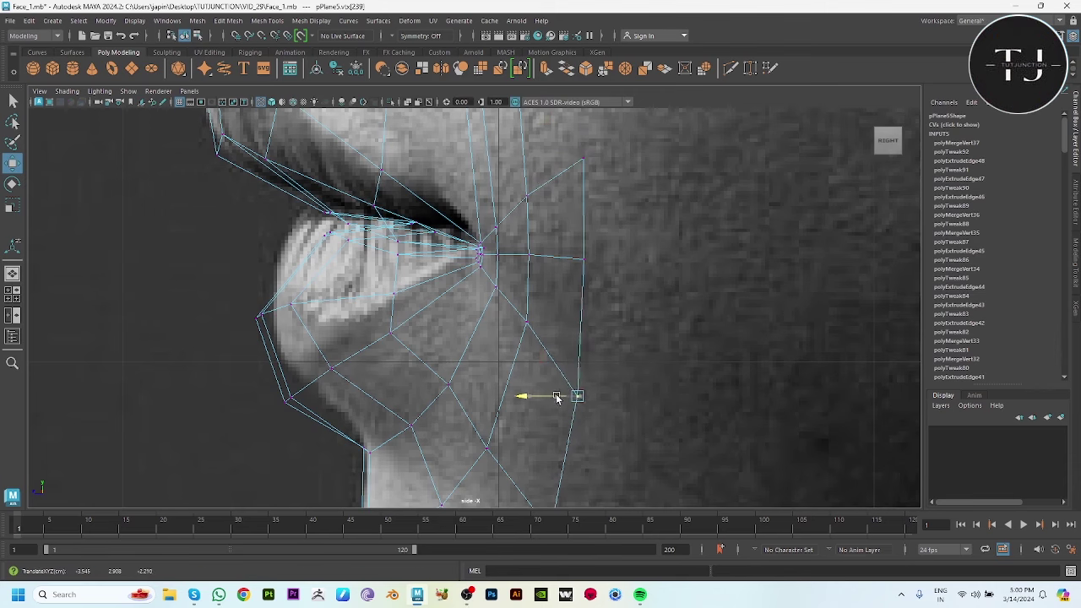
{"action": "middle_click_drag", "start_coordinate": [532, 469], "coordinate": [533, 326], "text": "alt"}
{"action": "left_click", "coordinate": [547, 385]}
{"action": "left_click_drag", "start_coordinate": [524, 384], "coordinate": [507, 381]}
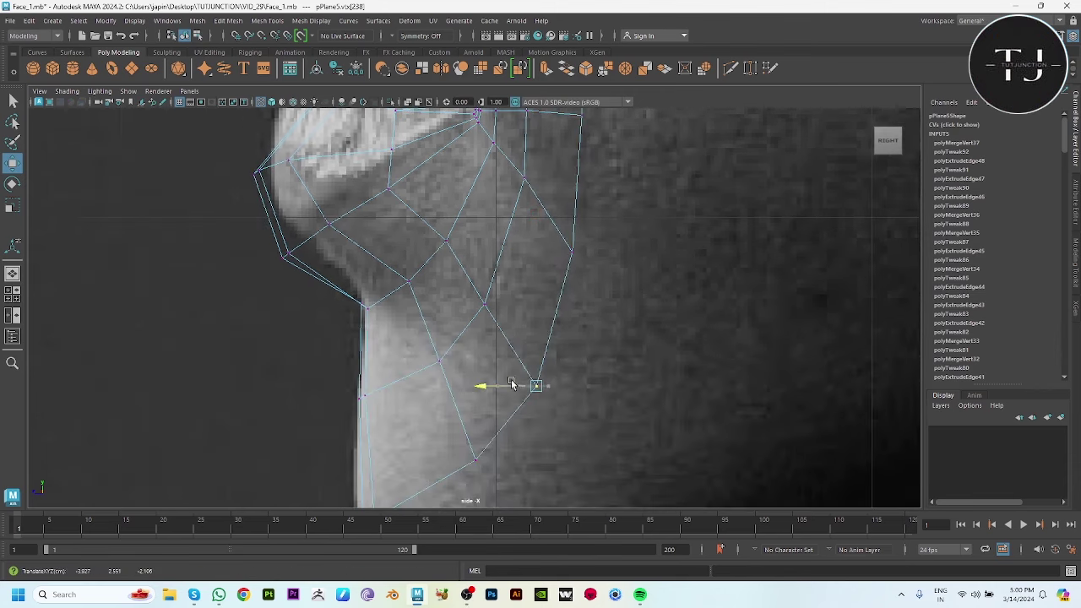
{"action": "left_click", "coordinate": [475, 461]}
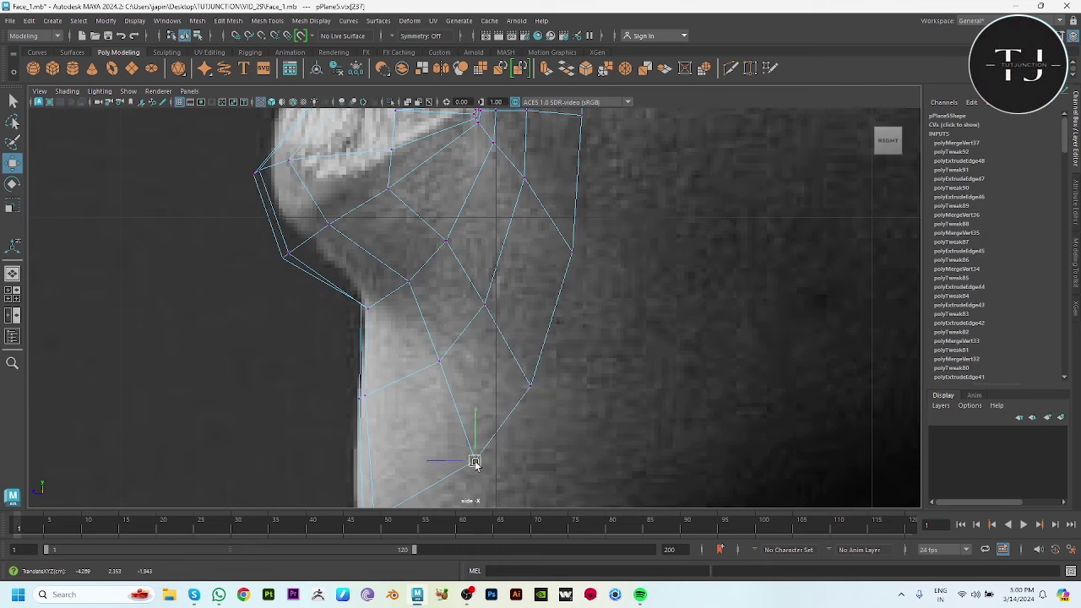
{"action": "scroll", "coordinate": [507, 422], "scroll_direction": "down", "scroll_amount": 3}
{"action": "scroll", "coordinate": [506, 422], "scroll_direction": "down", "scroll_amount": 3}
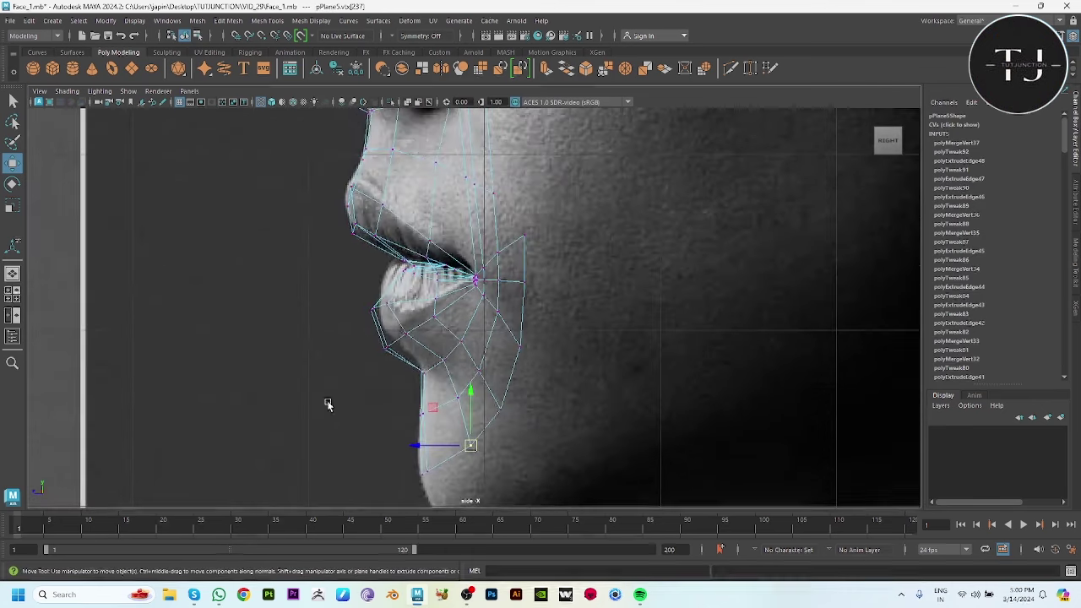
{"action": "key", "text": "space"}
{"action": "middle_click_drag", "start_coordinate": [510, 315], "coordinate": [492, 367], "text": "alt"}
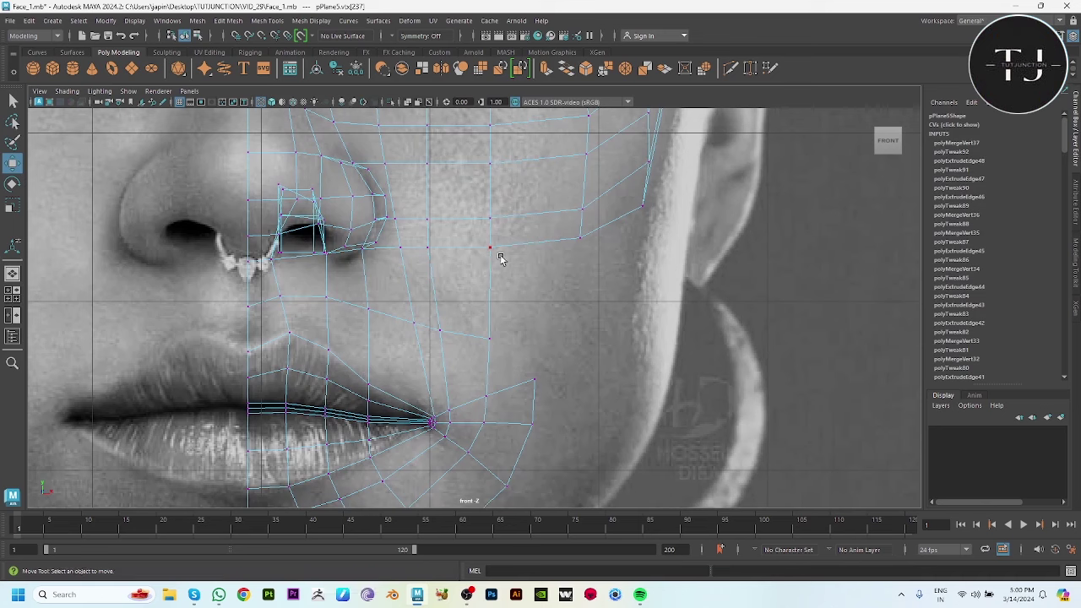
Extrude the cheek edge beside the mouth outward and fit it to the side profile
{"action": "key", "text": "F8"}
{"action": "key", "text": "F10"}
{"action": "left_click", "coordinate": [488, 283]}
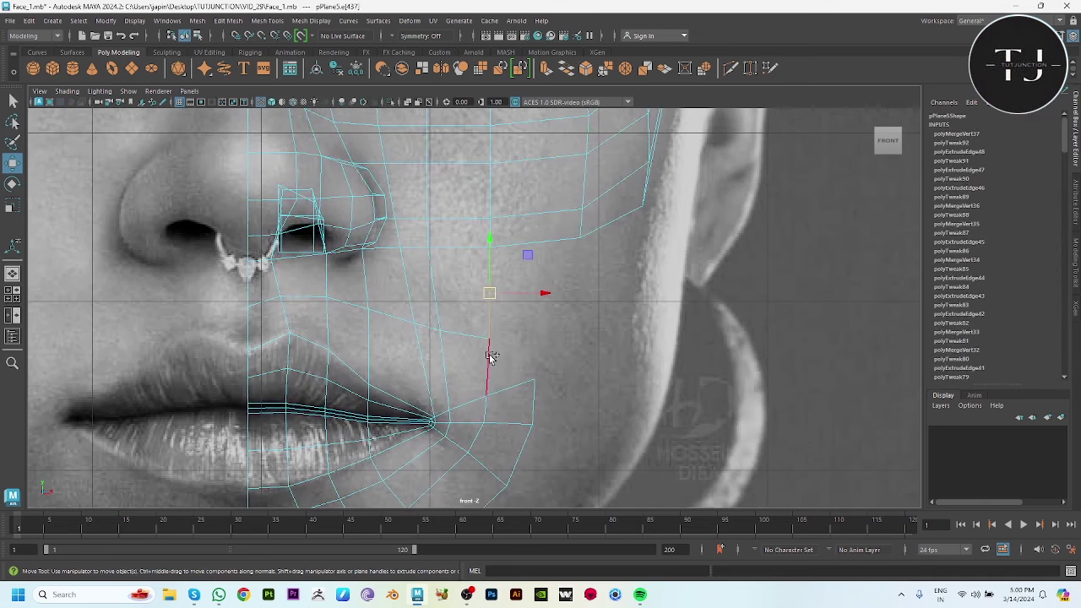
{"action": "left_click_drag", "start_coordinate": [530, 325], "coordinate": [591, 323], "text": "shift"}
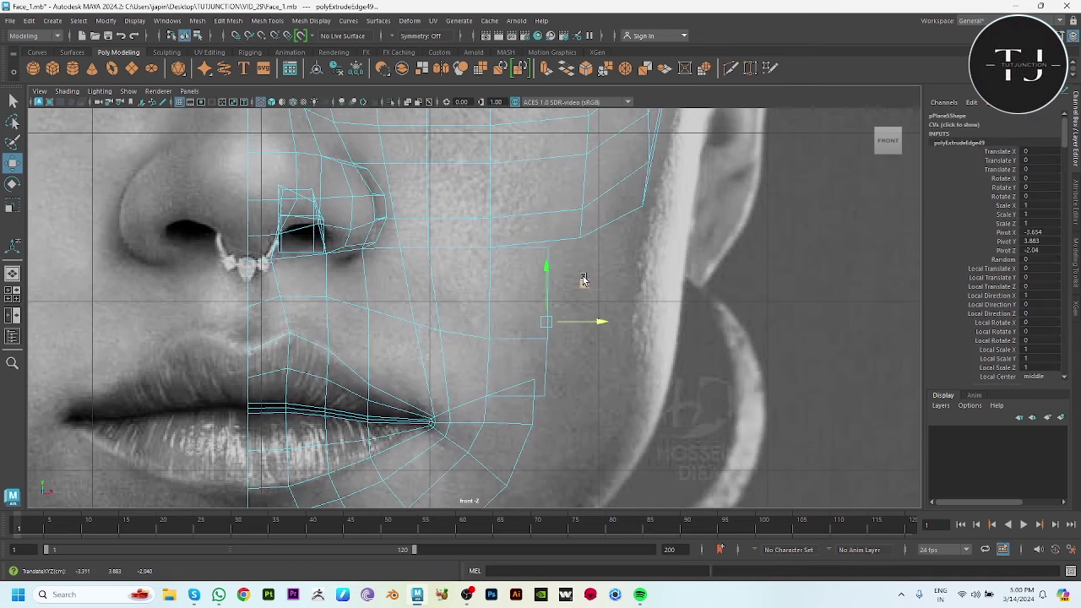
{"action": "key", "text": "w"}
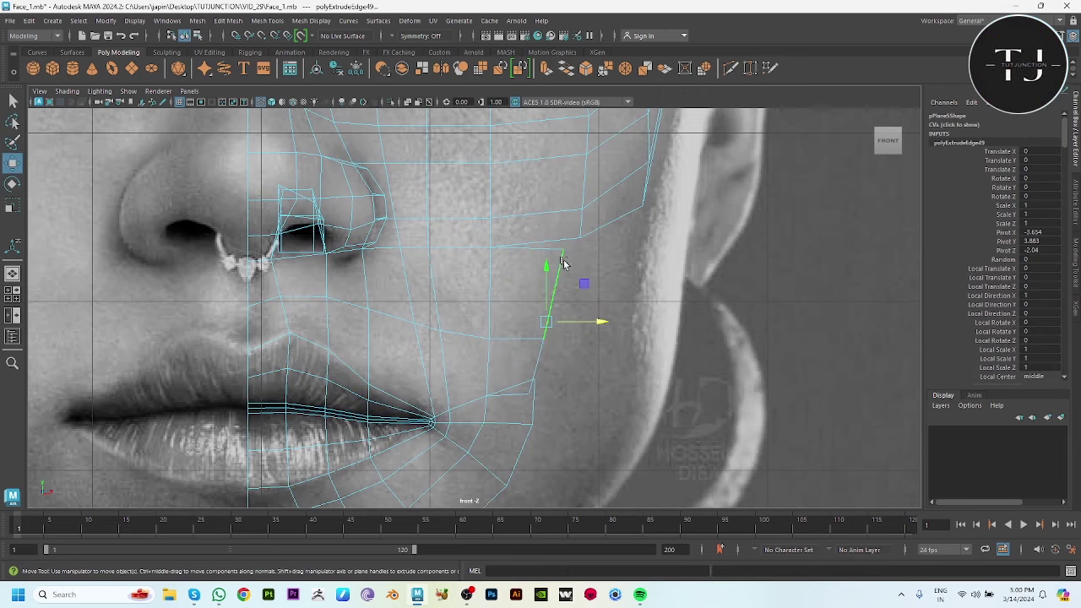
{"action": "left_click_drag", "start_coordinate": [563, 263], "coordinate": [611, 350]}
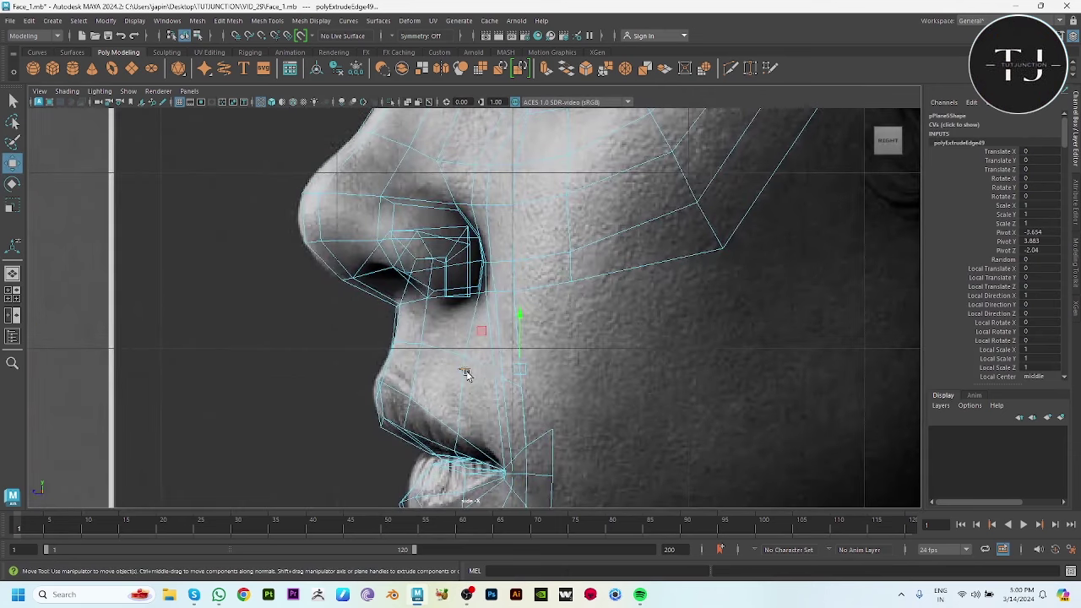
{"action": "middle_click_drag", "start_coordinate": [465, 374], "coordinate": [523, 369]}
{"action": "key", "text": "space"}
{"action": "key", "text": "space"}
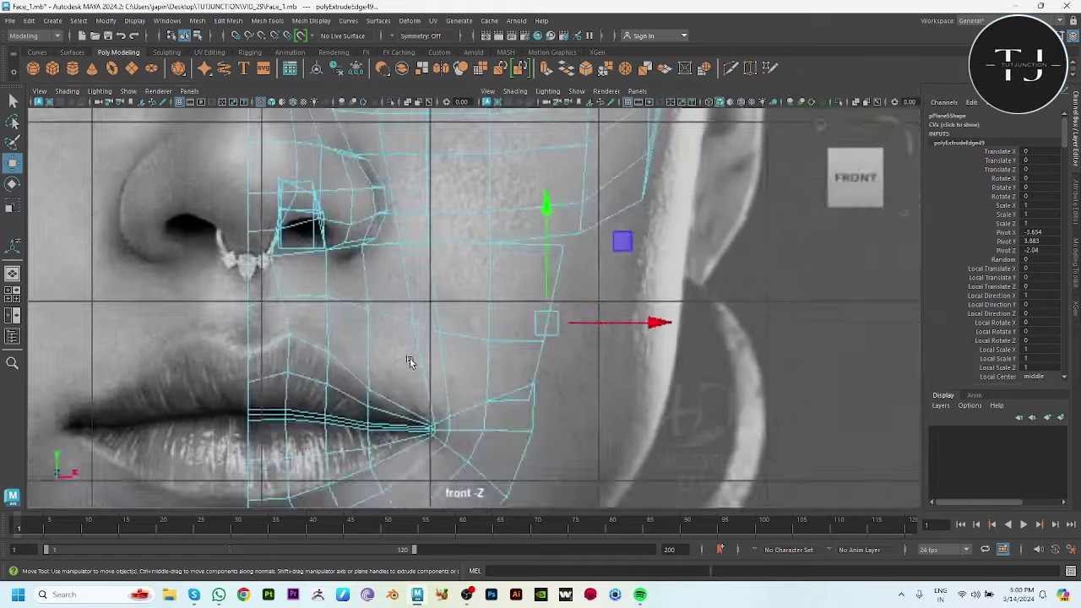
Merge the new edge's top vertex into the upper cheek and shift the strip's lower vertices right
{"action": "scroll", "coordinate": [408, 361], "scroll_direction": "up", "scroll_amount": 3}
{"action": "middle_click_drag", "start_coordinate": [590, 371], "coordinate": [625, 295]}
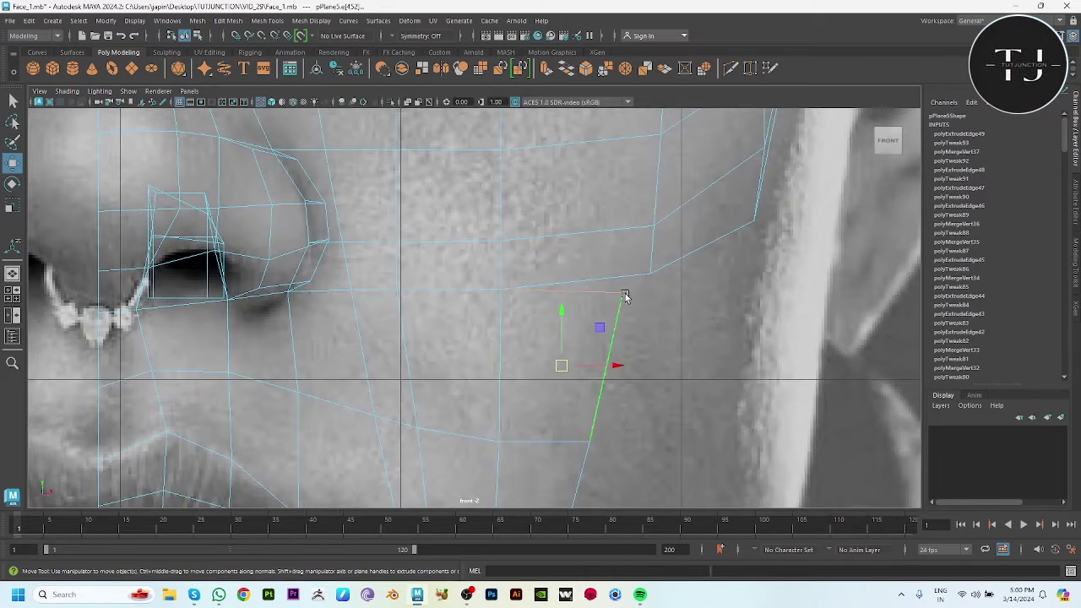
{"action": "right_click_drag", "start_coordinate": [624, 295], "coordinate": [605, 285]}
{"action": "left_click", "coordinate": [622, 289]}
{"action": "middle_click_drag", "start_coordinate": [622, 291], "coordinate": [655, 287]}
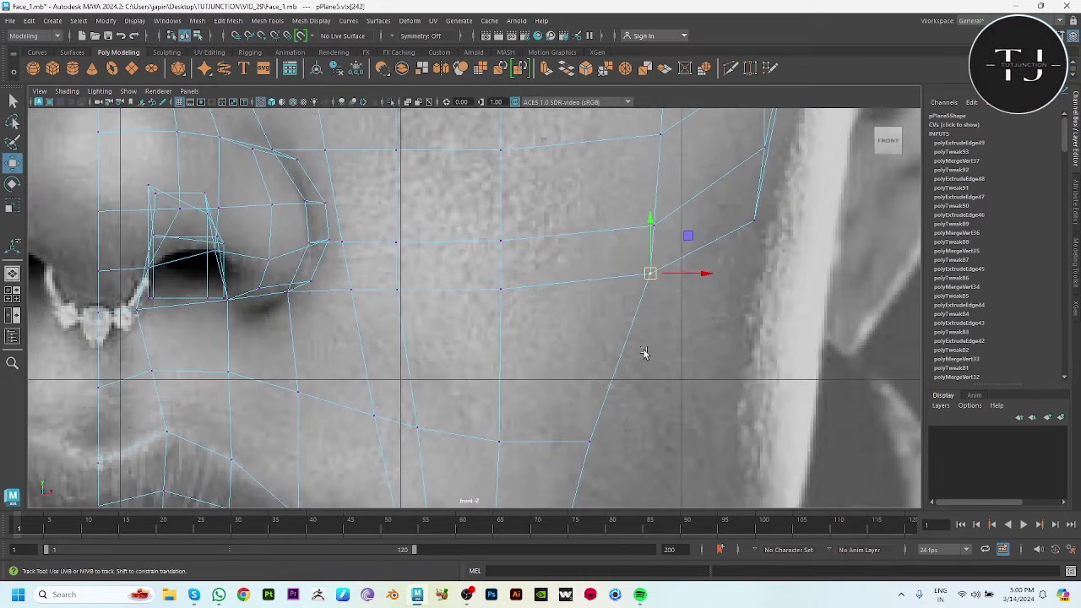
{"action": "middle_click_drag", "start_coordinate": [643, 353], "coordinate": [640, 338], "text": "alt"}
{"action": "right_click_drag", "start_coordinate": [670, 294], "coordinate": [670, 217], "text": "shift"}
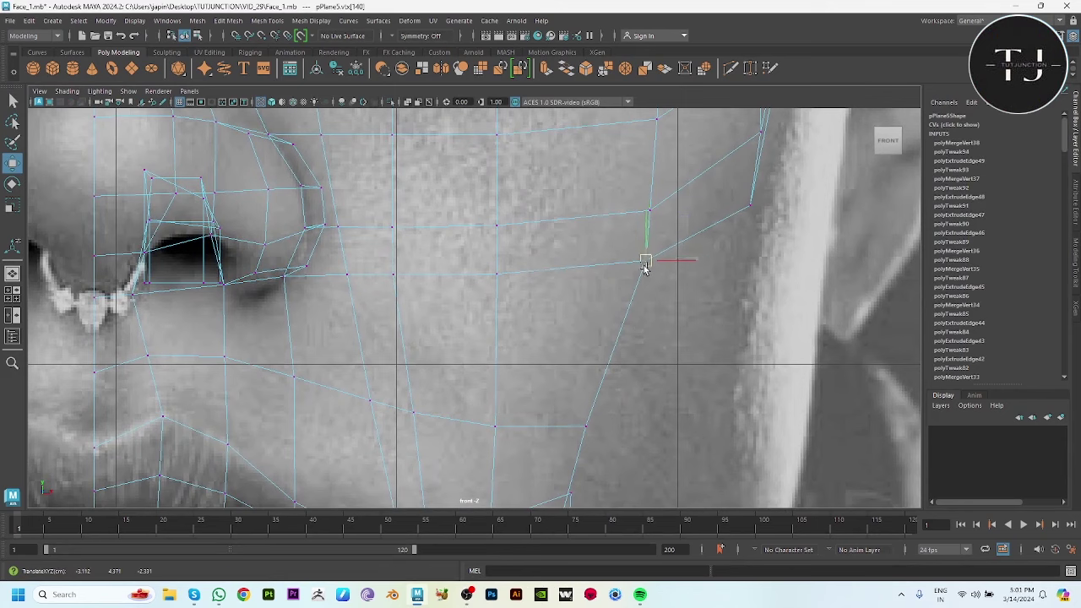
{"action": "left_click", "coordinate": [585, 425]}
{"action": "middle_click_drag", "start_coordinate": [591, 433], "coordinate": [614, 427]}
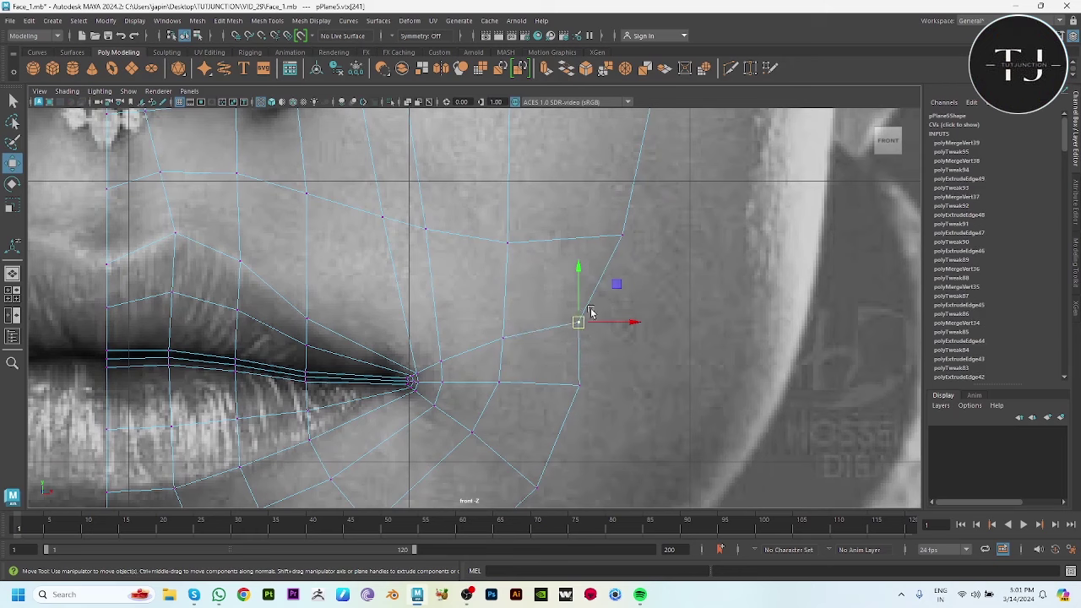
{"action": "middle_click_drag", "start_coordinate": [591, 313], "coordinate": [601, 320]}
In side view, adjust the cheek vertices up to the nostril to match the profile
{"action": "key", "text": "space"}
{"action": "key", "text": "space"}
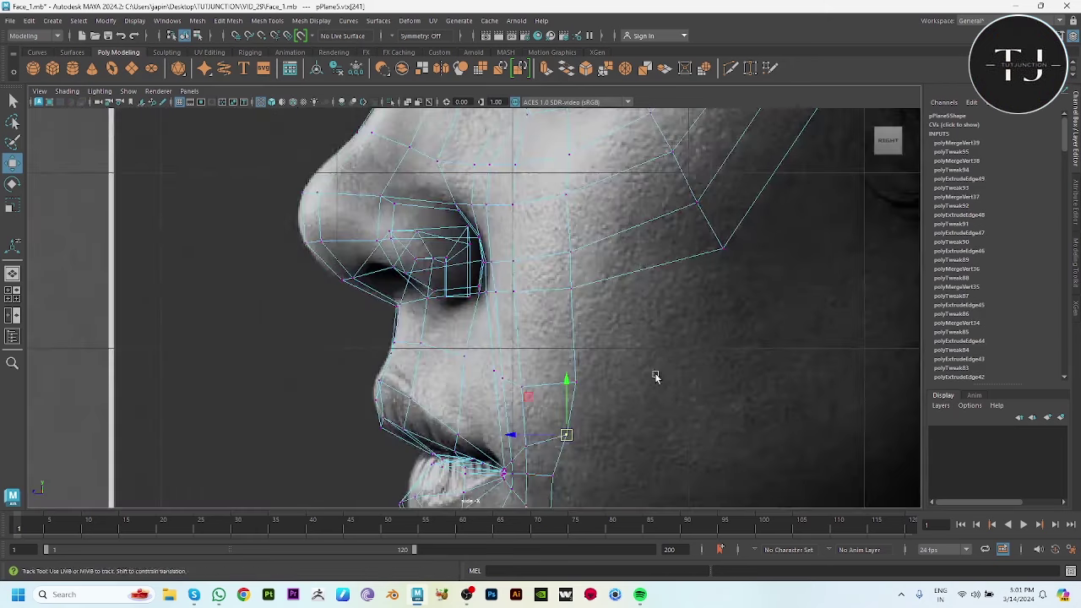
{"action": "scroll", "coordinate": [667, 372], "scroll_direction": "down", "scroll_amount": 2}
{"action": "left_click_drag", "start_coordinate": [568, 420], "coordinate": [573, 420]}
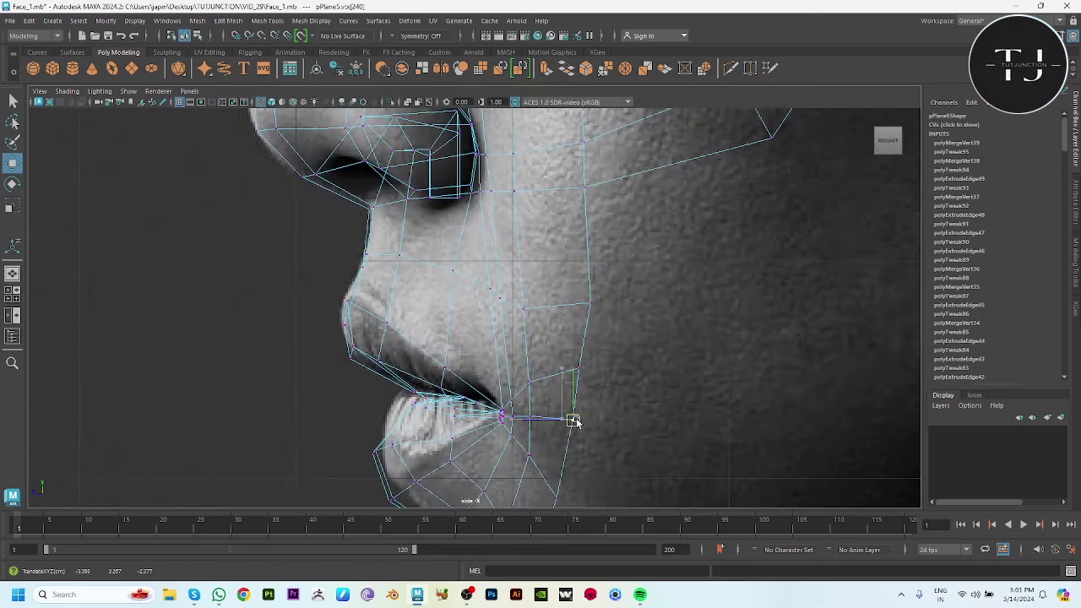
{"action": "left_click", "coordinate": [588, 303]}
{"action": "left_click_drag", "start_coordinate": [588, 302], "coordinate": [586, 300]}
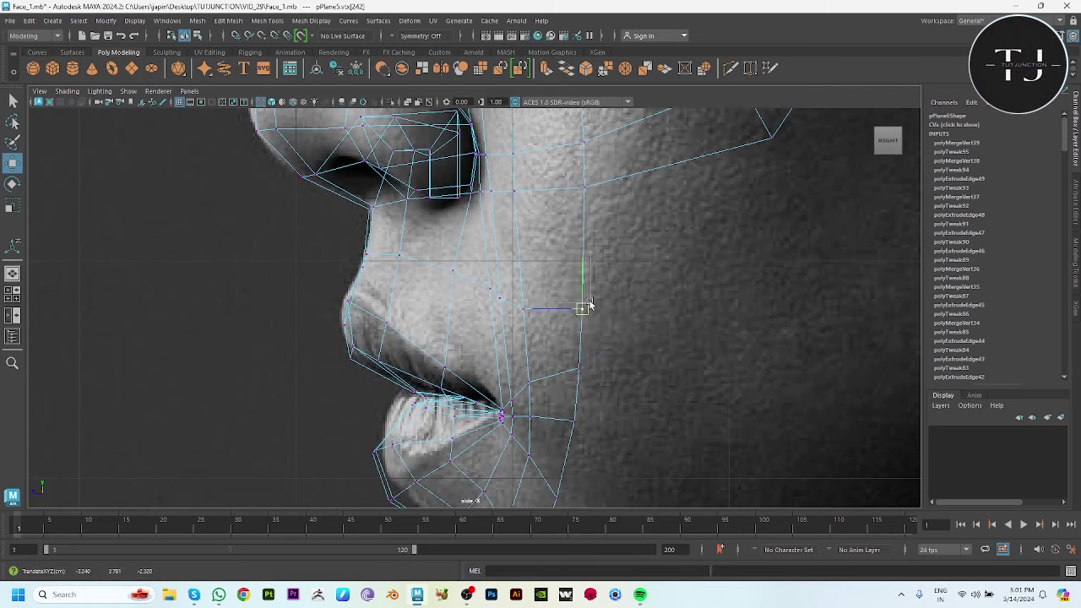
{"action": "scroll", "coordinate": [591, 303], "scroll_direction": "up", "scroll_amount": 2}
{"action": "mouse_move", "coordinate": [604, 398]}
{"action": "left_mouse_down"}
{"action": "mouse_move", "coordinate": [611, 288]}
{"action": "mouse_move", "coordinate": [601, 244]}
{"action": "left_mouse_up"}
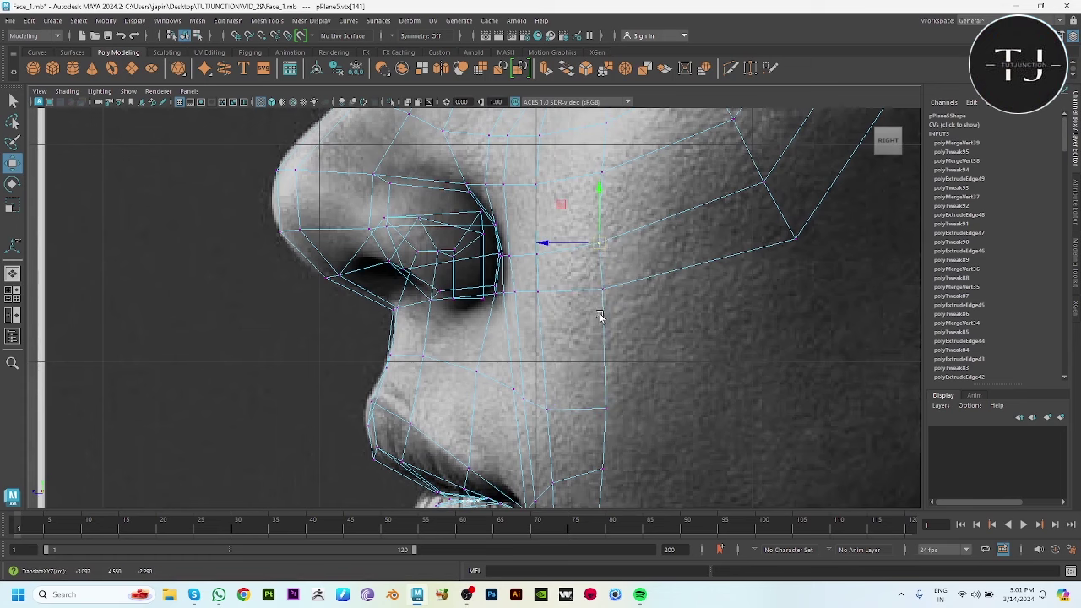
{"action": "key", "text": "space"}
{"action": "key", "text": "space"}
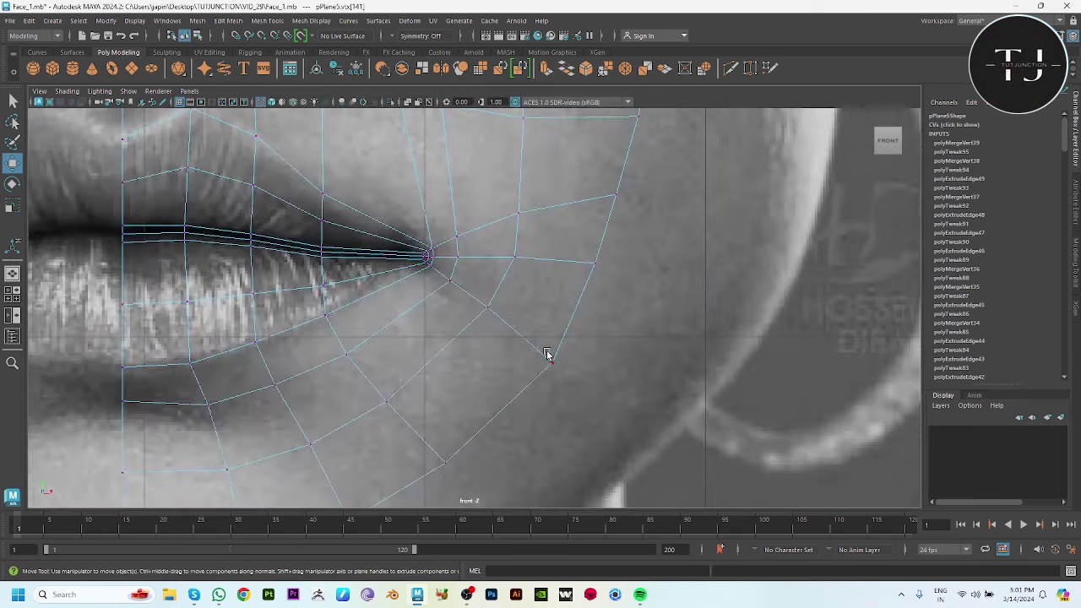
Raise the lip-corner vertex and reposition the bottom-row jaw vertex up and right
{"action": "left_click_drag", "start_coordinate": [555, 372], "coordinate": [554, 363]}
{"action": "middle_click_drag", "start_coordinate": [554, 364], "coordinate": [574, 382], "text": "alt"}
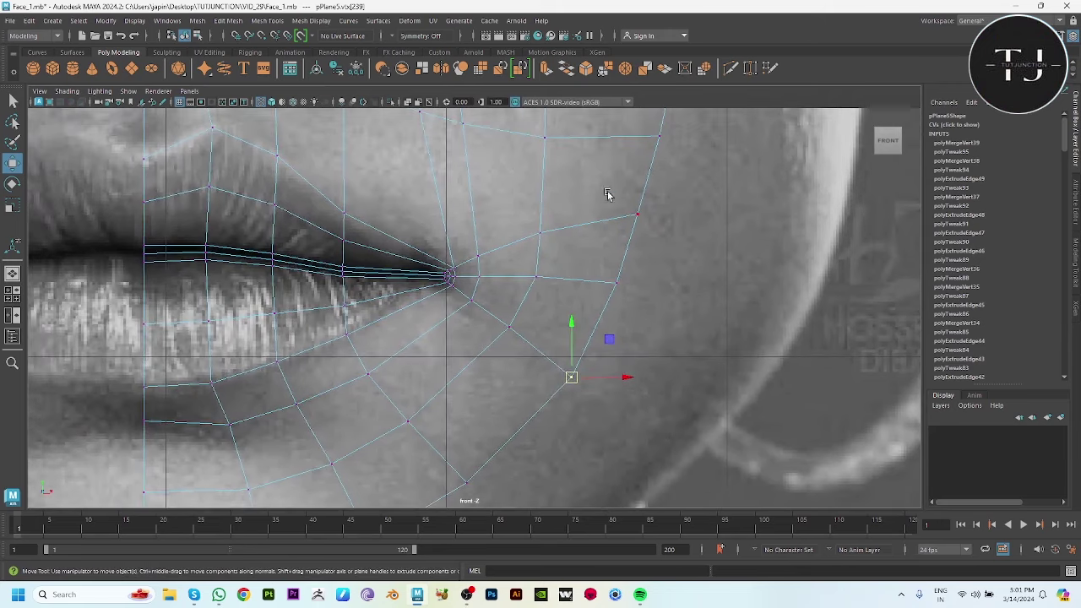
{"action": "left_click", "coordinate": [639, 216]}
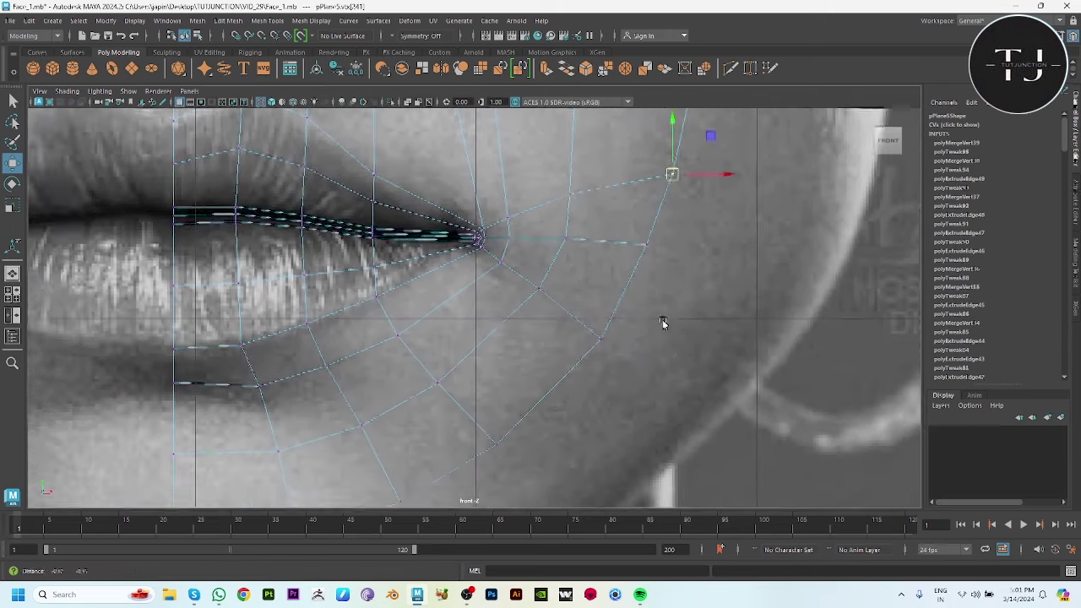
{"action": "middle_click_drag", "start_coordinate": [644, 211], "coordinate": [666, 183], "text": "alt"}
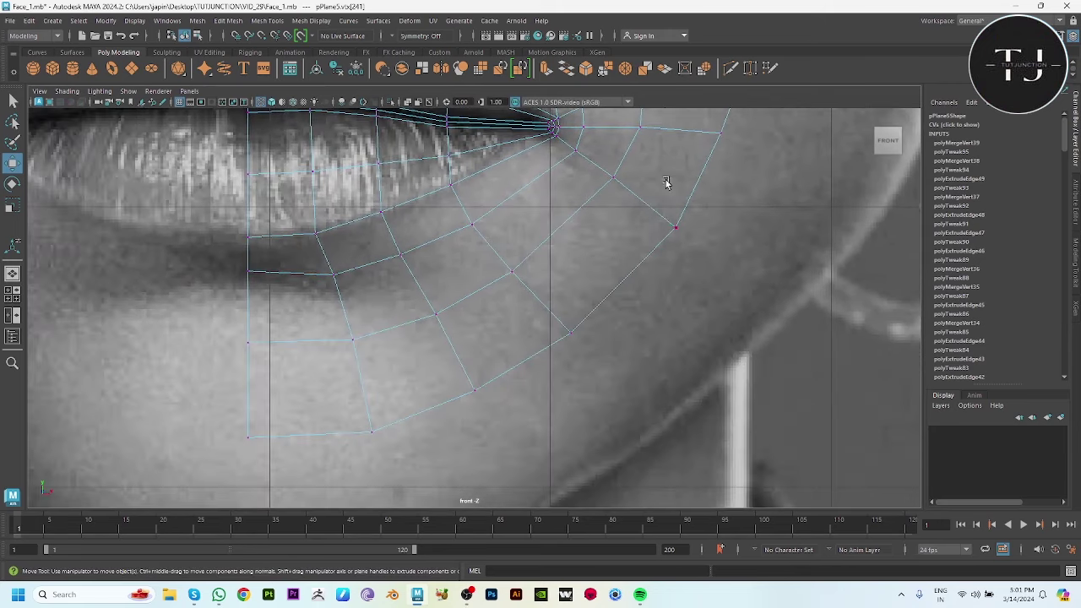
{"action": "left_click", "coordinate": [721, 132]}
{"action": "middle_click_drag", "start_coordinate": [409, 455], "coordinate": [458, 363], "text": "alt"}
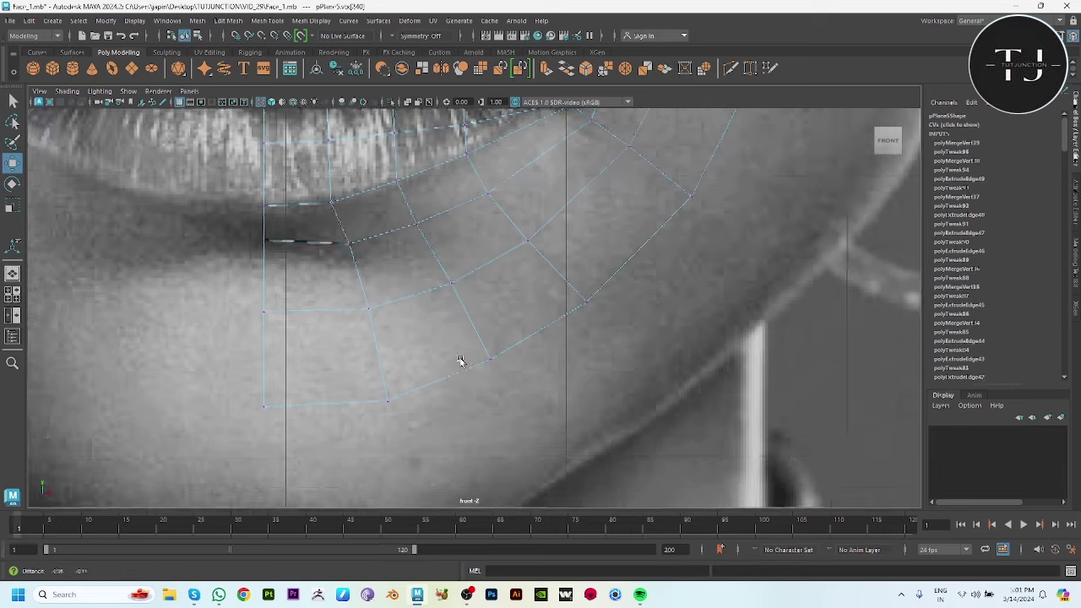
{"action": "left_click", "coordinate": [420, 338]}
{"action": "middle_click_drag", "start_coordinate": [454, 296], "coordinate": [548, 310]}
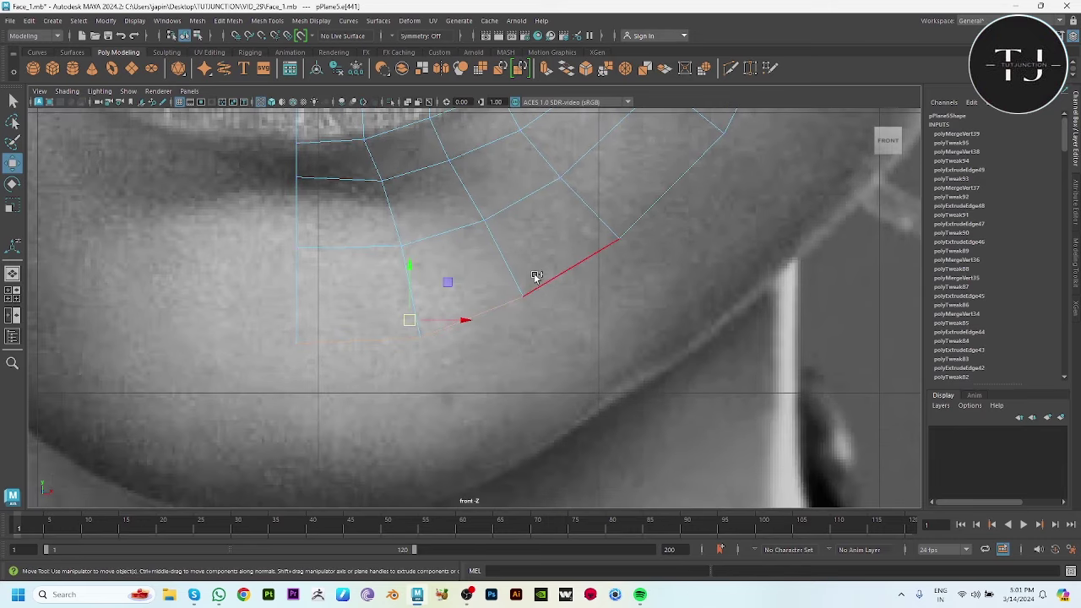
Extrude the lower jaw edge downward and spread its new bottom vertices along the jaw
{"action": "key", "text": "ctrl+e"}
{"action": "middle_click_drag", "start_coordinate": [485, 318], "coordinate": [493, 350]}
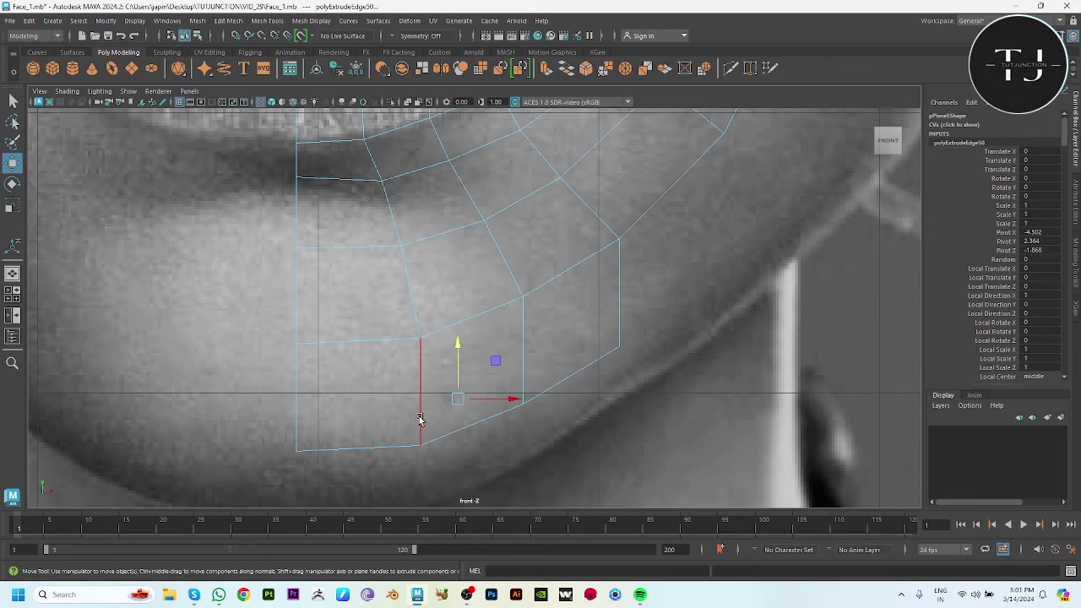
{"action": "left_click", "coordinate": [420, 445]}
{"action": "left_click_drag", "start_coordinate": [422, 447], "coordinate": [437, 449]}
{"action": "left_click", "coordinate": [523, 403]}
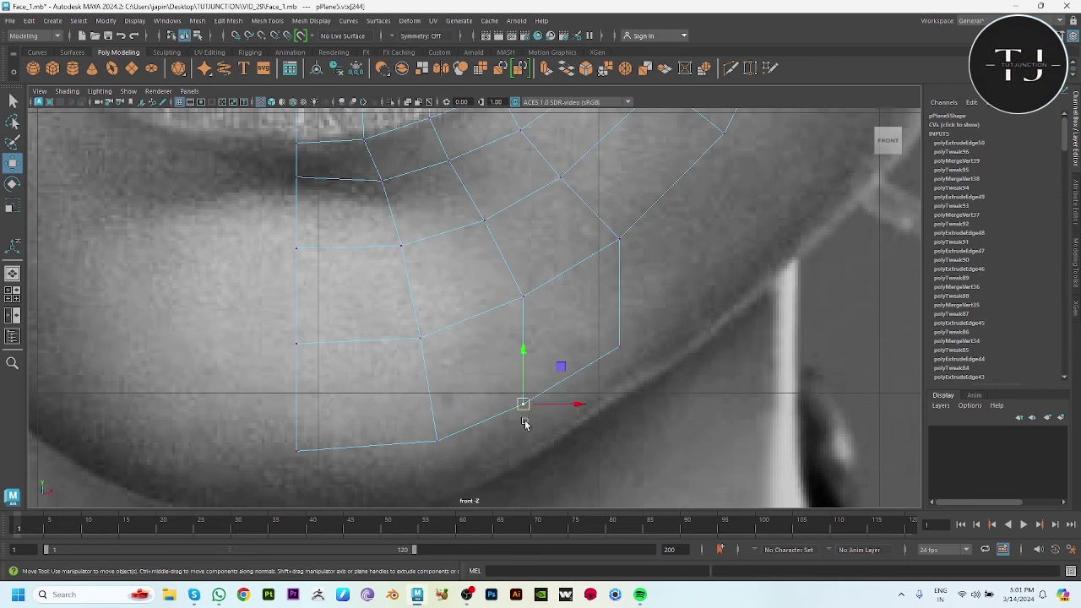
{"action": "left_click_drag", "start_coordinate": [524, 404], "coordinate": [562, 383]}
In the side view, move the chin and upper jaw vertices back to match the profile
{"action": "mouse_move", "coordinate": [615, 316]}
{"action": "left_mouse_down"}
{"action": "mouse_move", "coordinate": [636, 357]}
{"action": "mouse_move", "coordinate": [671, 302]}
{"action": "left_mouse_up"}
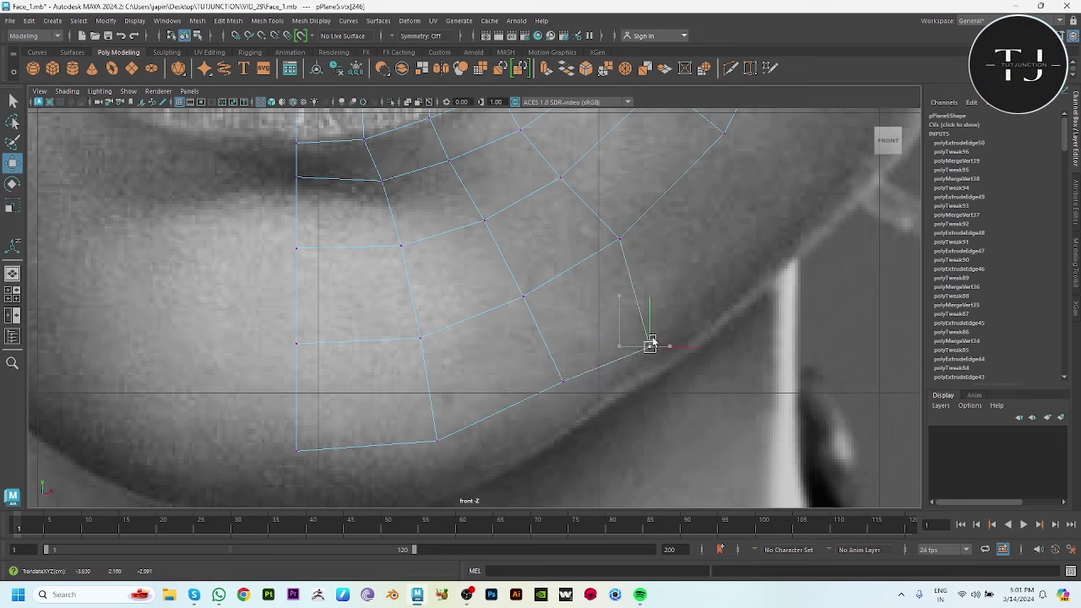
{"action": "key", "text": "space"}
{"action": "key", "text": "space"}
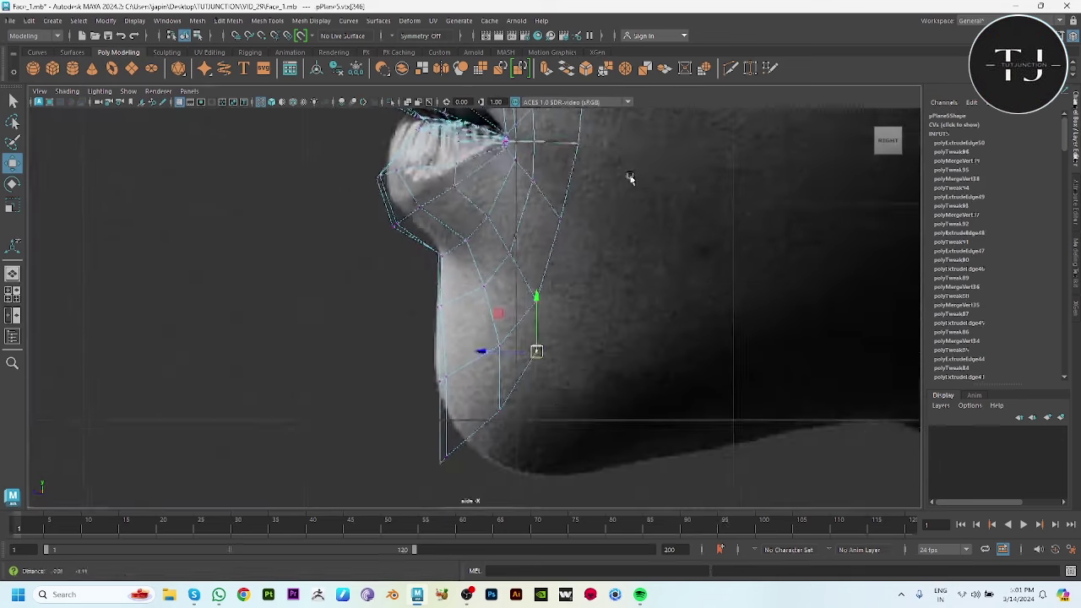
{"action": "mouse_move", "coordinate": [499, 330]}
{"action": "left_mouse_down"}
{"action": "mouse_move", "coordinate": [443, 397]}
{"action": "mouse_move", "coordinate": [494, 365]}
{"action": "left_mouse_up"}
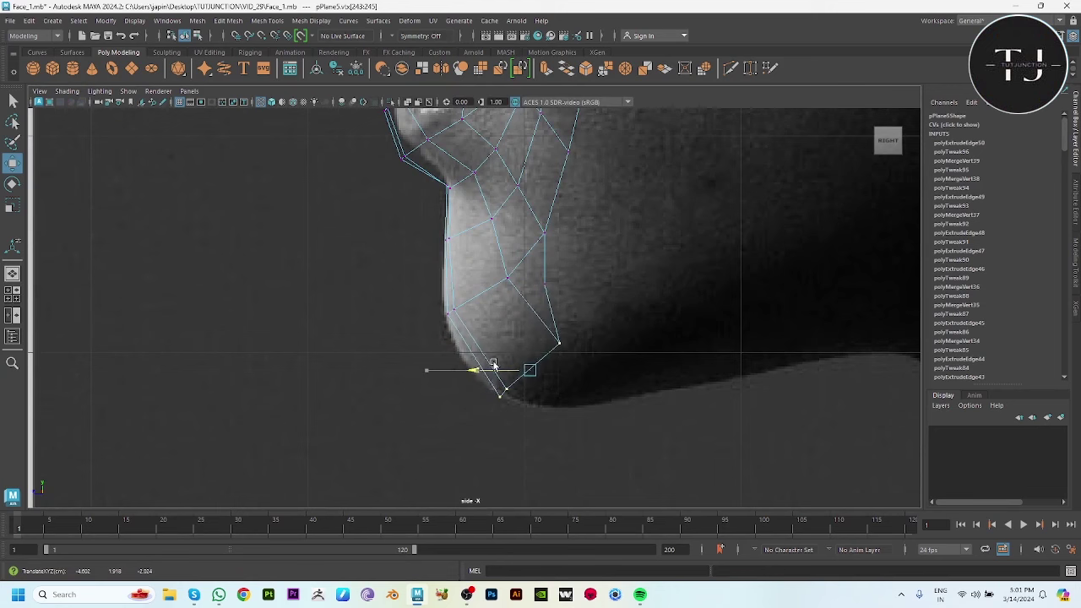
{"action": "left_click", "coordinate": [543, 289]}
{"action": "left_click_drag", "start_coordinate": [544, 287], "coordinate": [614, 269]}
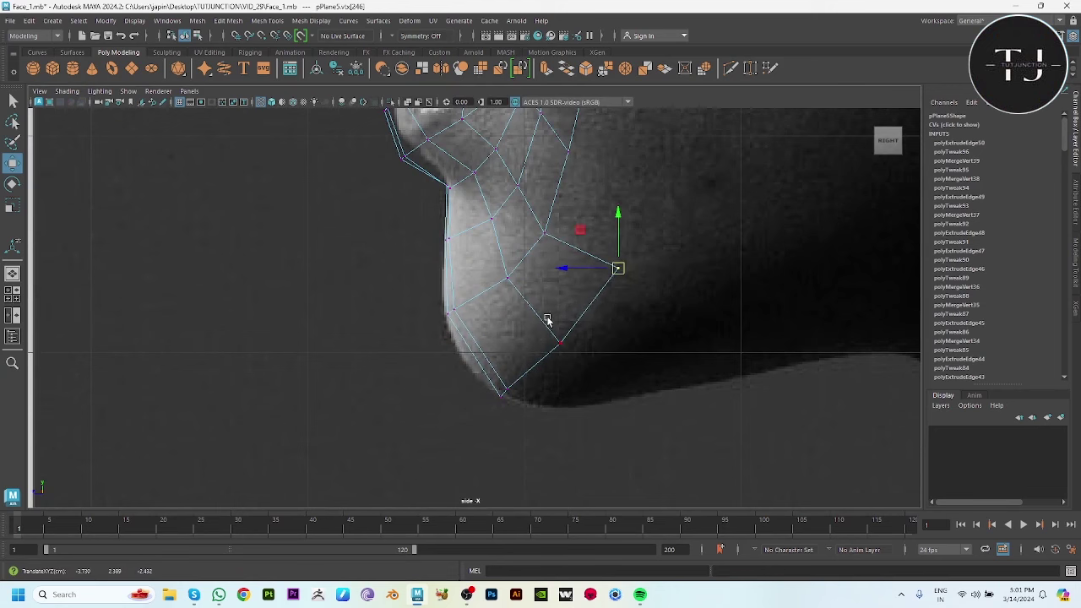
{"action": "left_click", "coordinate": [560, 343]}
{"action": "left_click_drag", "start_coordinate": [557, 340], "coordinate": [553, 340]}
Extrude four chin edges downward with Ctrl+E to continue the chin
{"action": "key", "text": "space"}
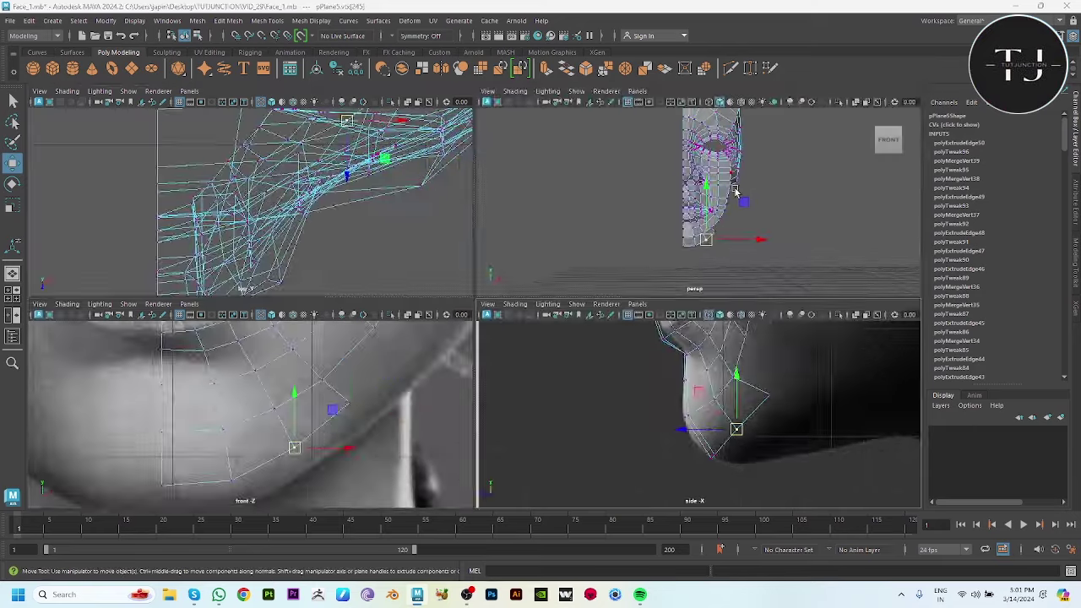
{"action": "key", "text": "space"}
{"action": "left_click_drag", "start_coordinate": [651, 301], "coordinate": [618, 374], "text": "alt"}
{"action": "right_click_drag", "start_coordinate": [525, 278], "coordinate": [525, 247]}
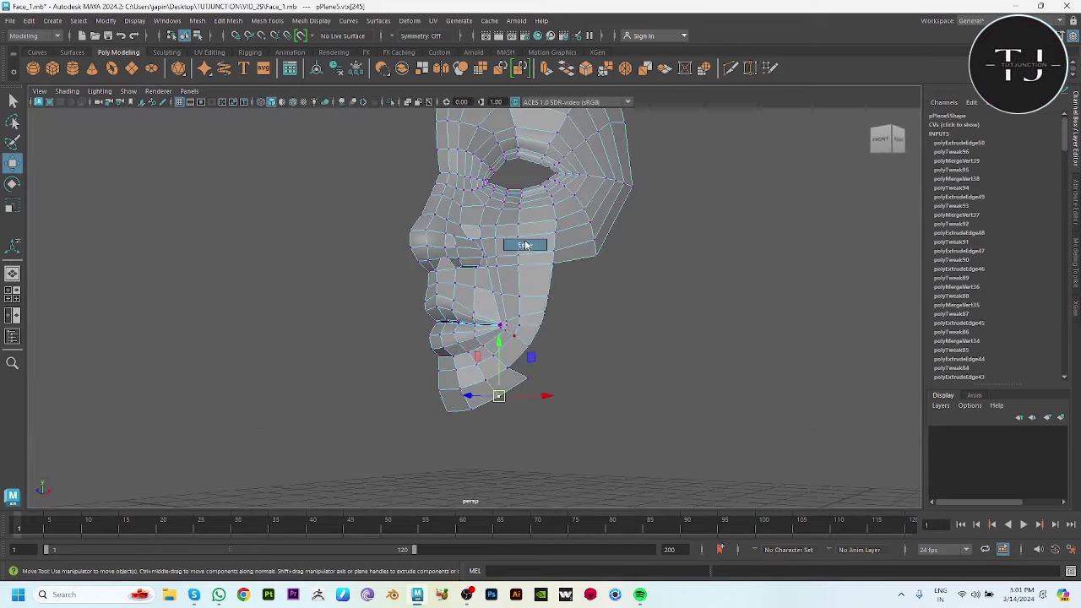
{"action": "left_click_drag", "start_coordinate": [526, 247], "coordinate": [548, 293], "text": "alt"}
{"action": "left_click", "coordinate": [542, 301]}
{"action": "left_click", "coordinate": [540, 317], "text": "shift"}
{"action": "left_click", "coordinate": [530, 337], "text": "shift"}
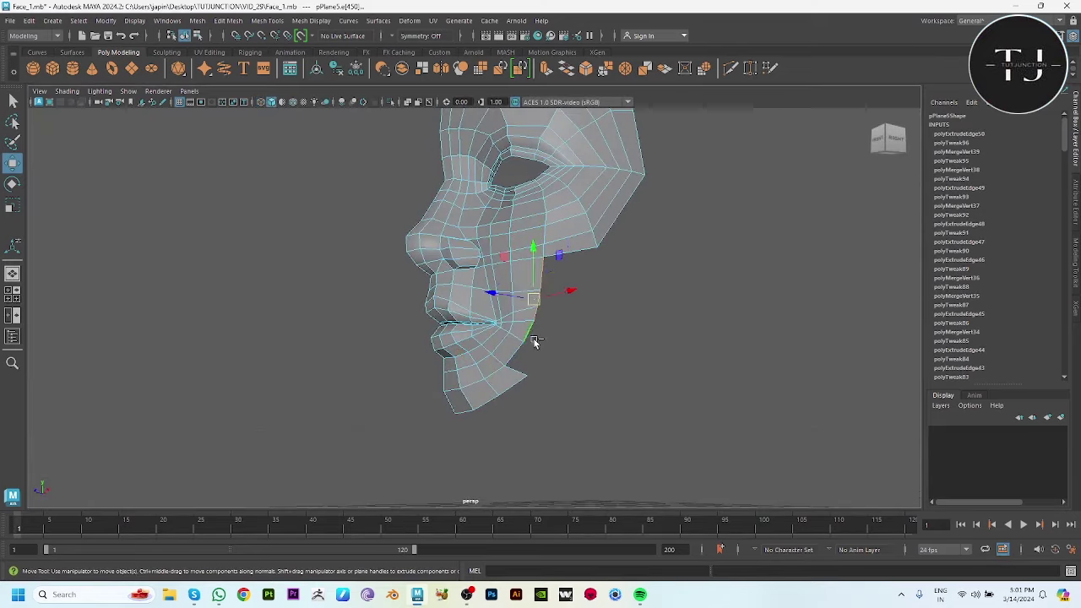
{"action": "left_click", "coordinate": [513, 357], "text": "shift"}
{"action": "key", "text": "space"}
In the side view, push the newly extruded cheek edge further back
{"action": "key", "text": "space"}
{"action": "scroll", "coordinate": [325, 471], "scroll_direction": "down", "scroll_amount": 5}
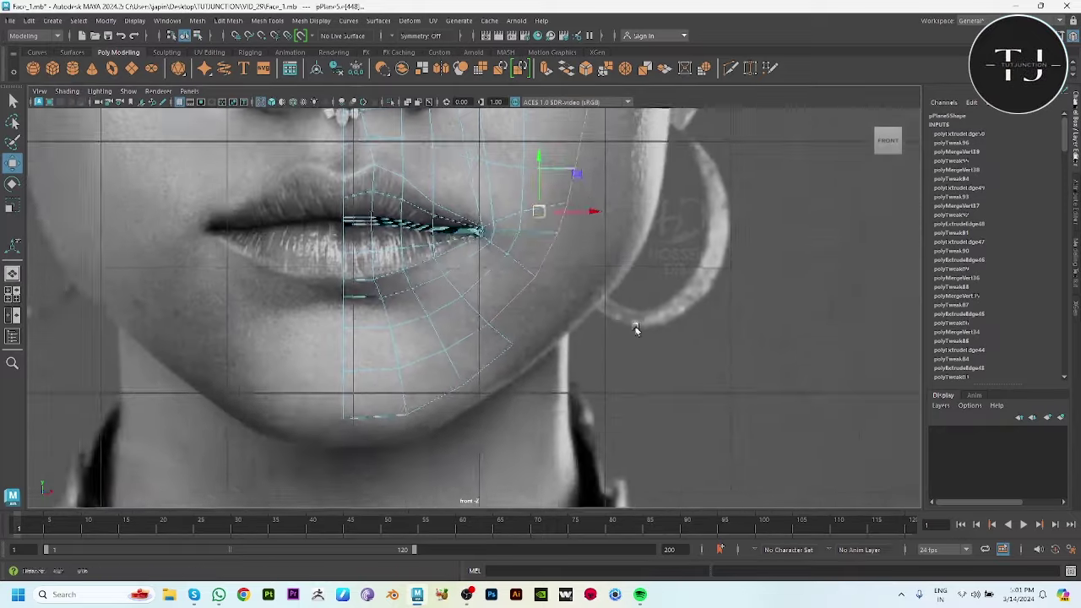
{"action": "scroll", "coordinate": [566, 326], "scroll_direction": "down", "scroll_amount": 2}
{"action": "key", "text": "ctrl+e"}
{"action": "left_click_drag", "start_coordinate": [550, 310], "coordinate": [593, 310]}
{"action": "key", "text": "space"}
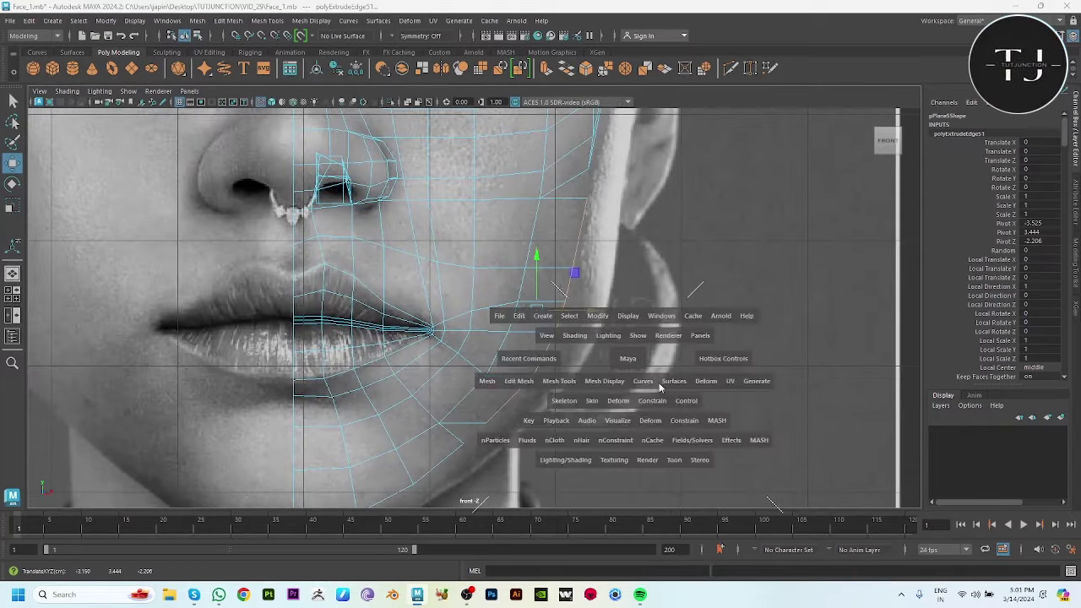
{"action": "left_click_drag", "start_coordinate": [630, 379], "coordinate": [675, 379]}
{"action": "scroll", "coordinate": [512, 229], "scroll_direction": "down", "scroll_amount": 3}
{"action": "left_click_drag", "start_coordinate": [478, 179], "coordinate": [554, 192]}
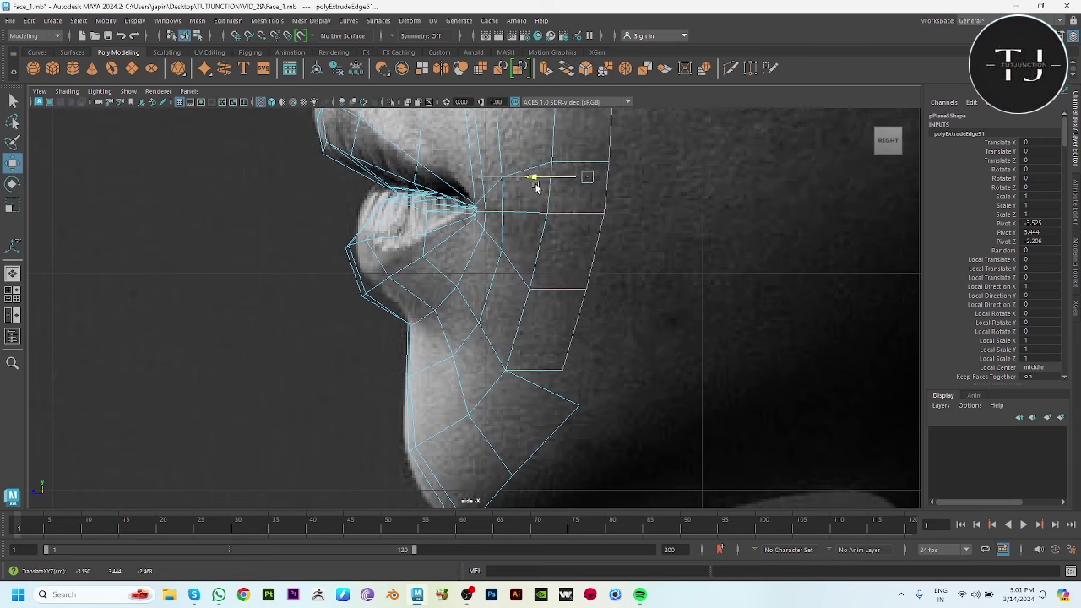
{"action": "scroll", "coordinate": [563, 192], "scroll_direction": "down", "scroll_amount": 5}
{"action": "scroll", "coordinate": [563, 191], "scroll_direction": "down", "scroll_amount": 3}
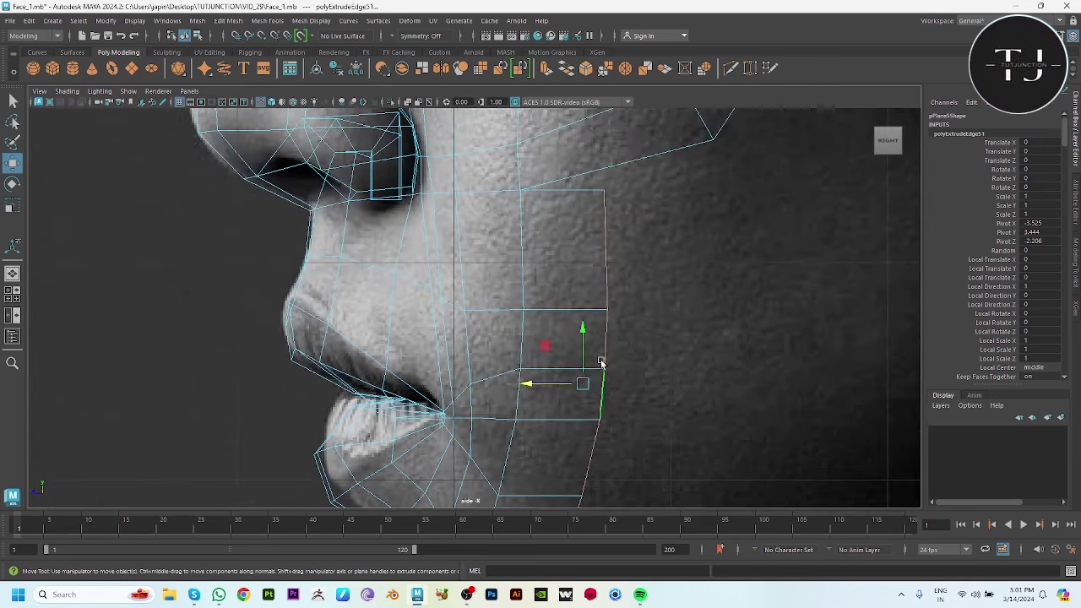
Merge the loose cheek vertex into its neighbouring vertex
{"action": "key", "text": "space"}
{"action": "left_click_drag", "start_coordinate": [746, 226], "coordinate": [687, 357], "text": "alt"}
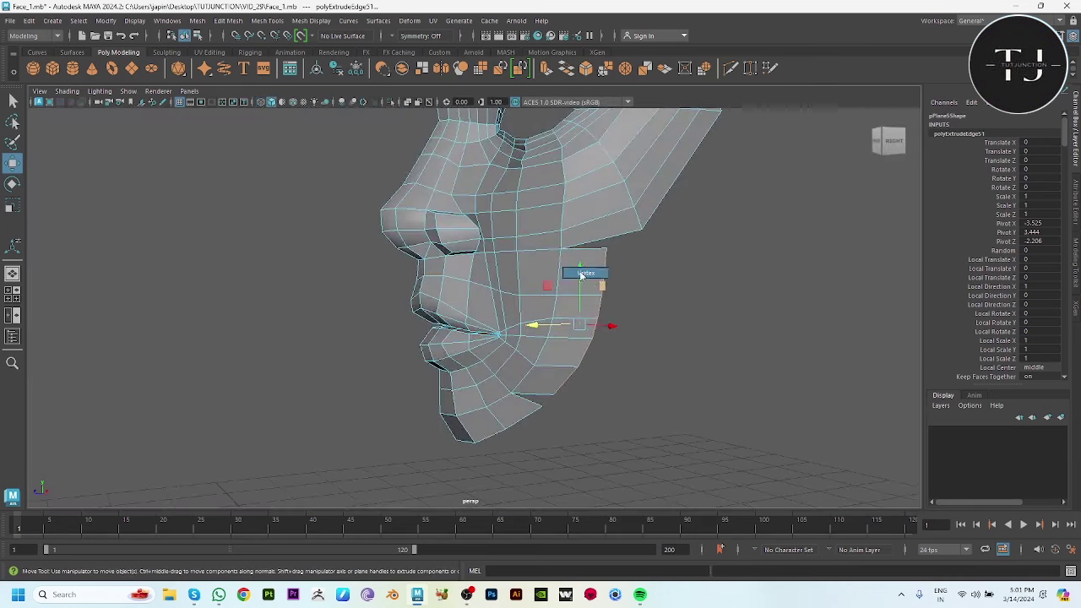
{"action": "left_click", "coordinate": [606, 251]}
{"action": "left_click_drag", "start_coordinate": [603, 248], "coordinate": [651, 253]}
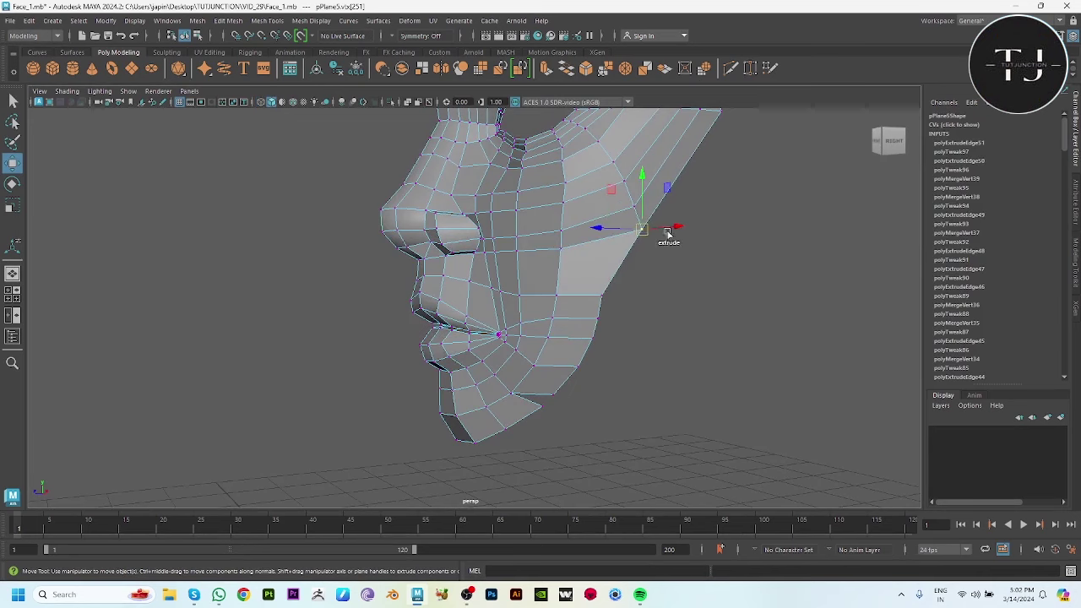
{"action": "right_click_drag", "start_coordinate": [658, 232], "coordinate": [611, 305], "text": "shift"}
Fit the outer and upper cheek vertices onto the side reference contour
{"action": "key", "text": "space"}
{"action": "scroll", "coordinate": [631, 306], "scroll_direction": "up", "scroll_amount": 5}
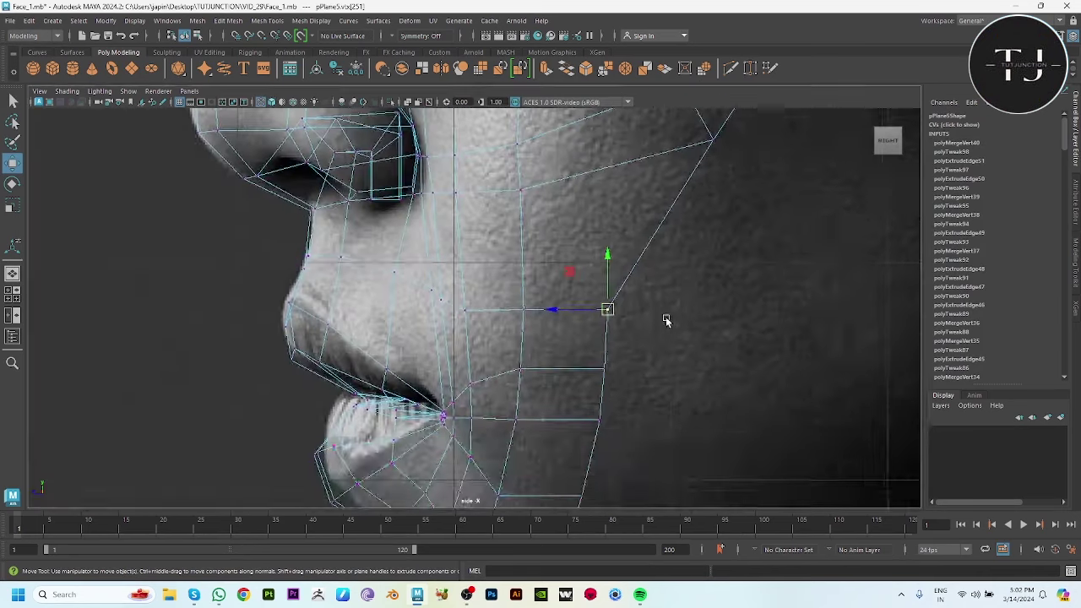
{"action": "middle_click_drag", "start_coordinate": [666, 321], "coordinate": [649, 398], "text": "alt"}
{"action": "left_click_drag", "start_coordinate": [601, 400], "coordinate": [692, 365]}
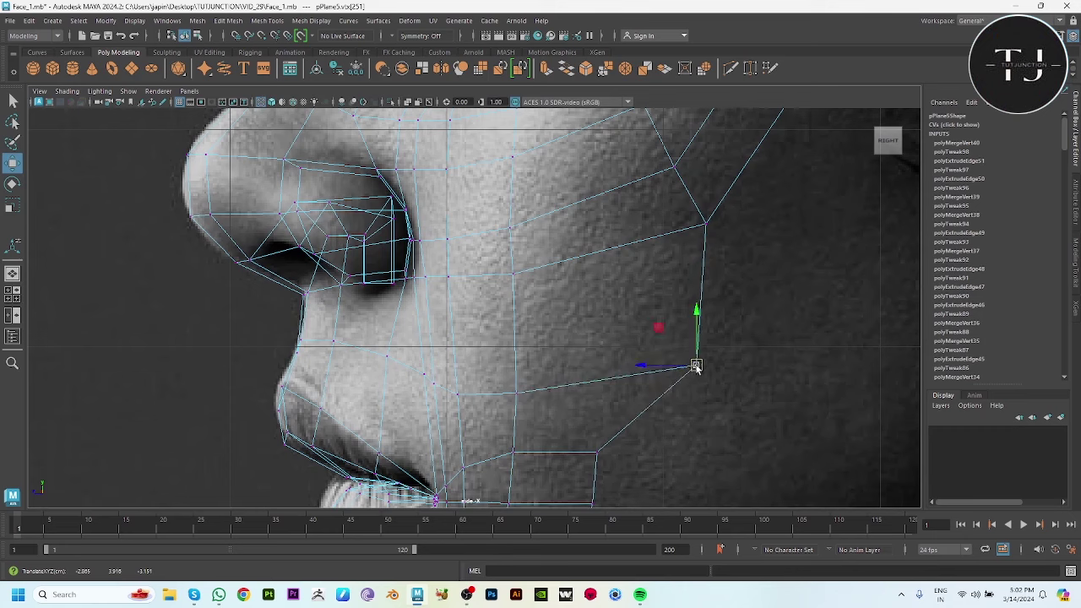
{"action": "middle_click_drag", "start_coordinate": [672, 274], "coordinate": [622, 376], "text": "alt"}
{"action": "left_click_drag", "start_coordinate": [600, 228], "coordinate": [572, 222]}
{"action": "left_click_drag", "start_coordinate": [565, 162], "coordinate": [547, 167]}
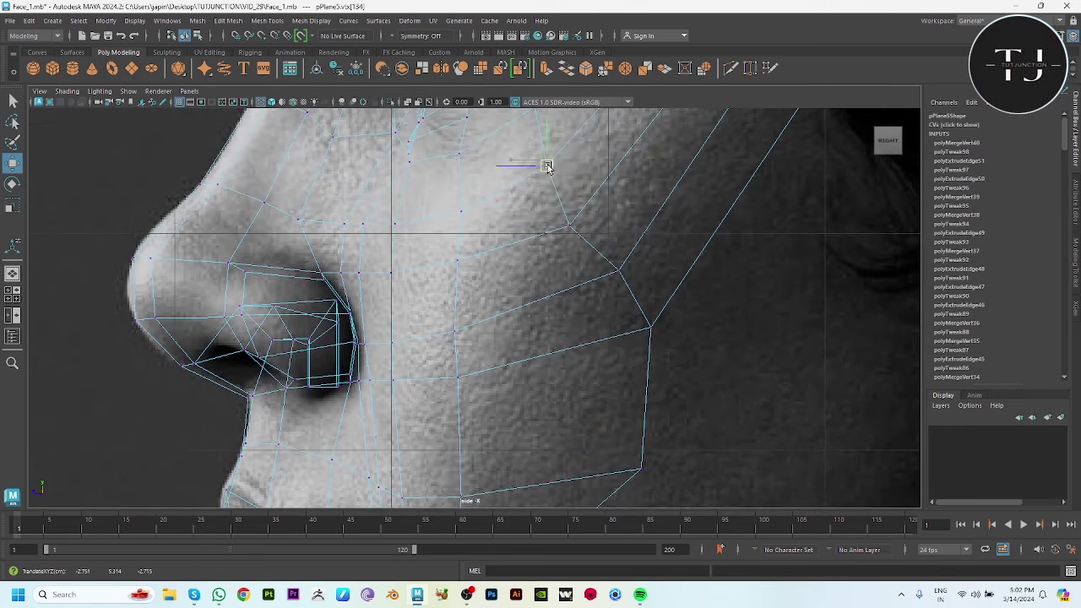
{"action": "left_click_drag", "start_coordinate": [570, 226], "coordinate": [562, 224]}
{"action": "left_click_drag", "start_coordinate": [617, 271], "coordinate": [592, 277]}
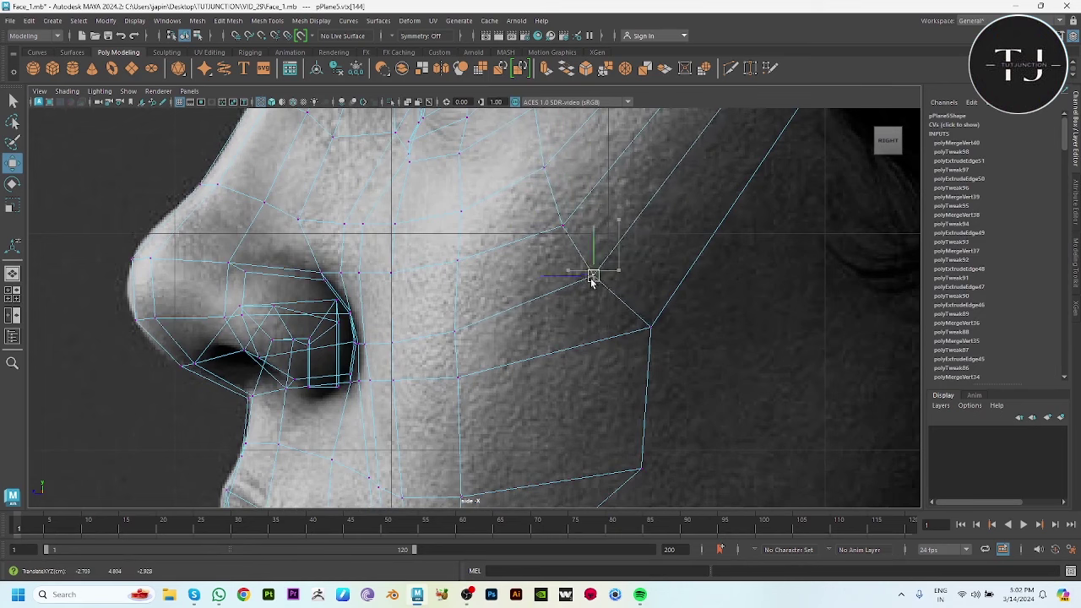
{"action": "left_click_drag", "start_coordinate": [650, 326], "coordinate": [610, 332]}
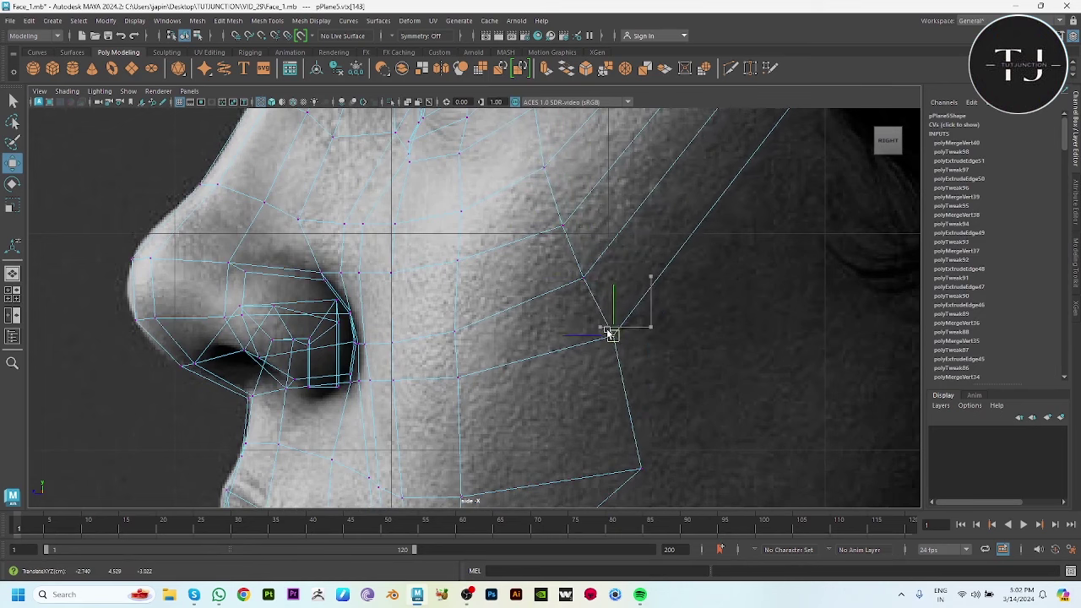
{"action": "middle_click_drag", "start_coordinate": [724, 367], "coordinate": [497, 255], "text": "alt"}
{"action": "left_click_drag", "start_coordinate": [557, 298], "coordinate": [550, 281]}
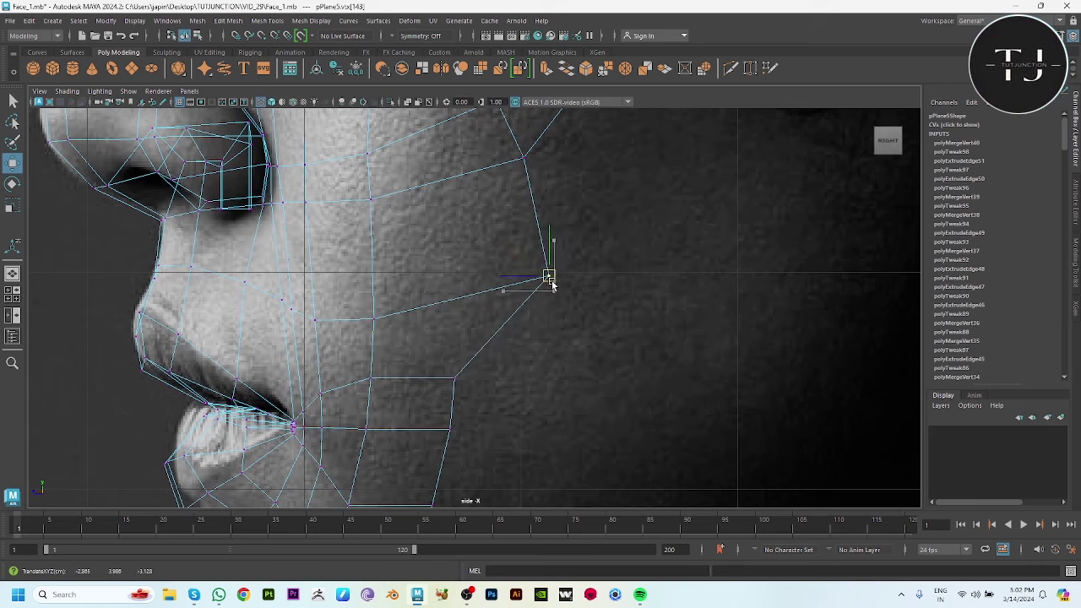
Move the lower jaw and chin vertices onto the jawline and merge them to center
{"action": "left_click", "coordinate": [454, 377]}
{"action": "left_click_drag", "start_coordinate": [458, 381], "coordinate": [514, 378]}
{"action": "middle_click_drag", "start_coordinate": [540, 372], "coordinate": [562, 188], "text": "alt"}
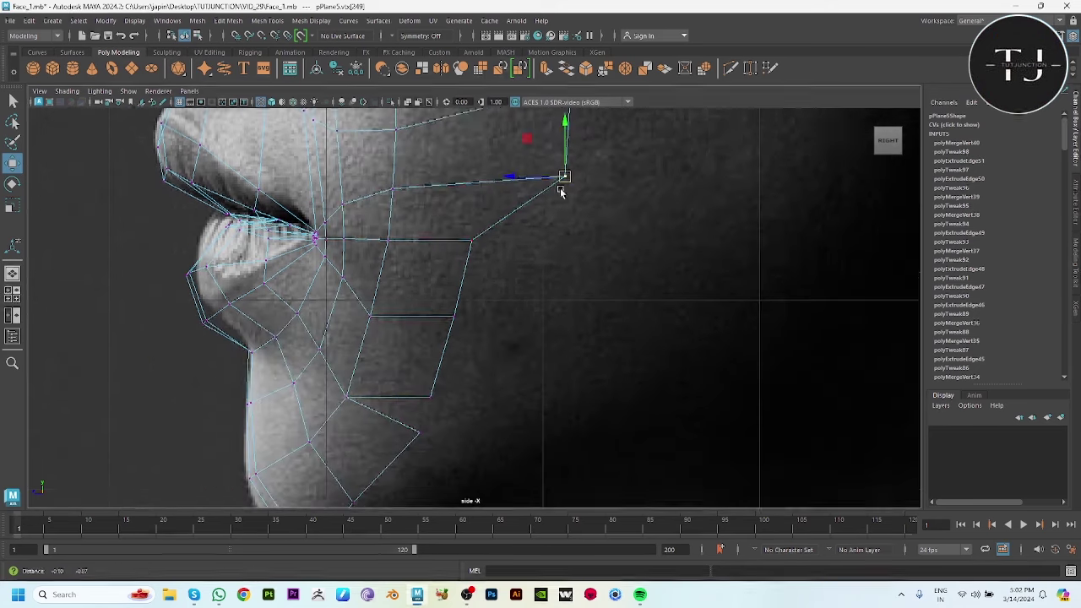
{"action": "left_click_drag", "start_coordinate": [490, 258], "coordinate": [525, 253]}
{"action": "left_click", "coordinate": [454, 311]}
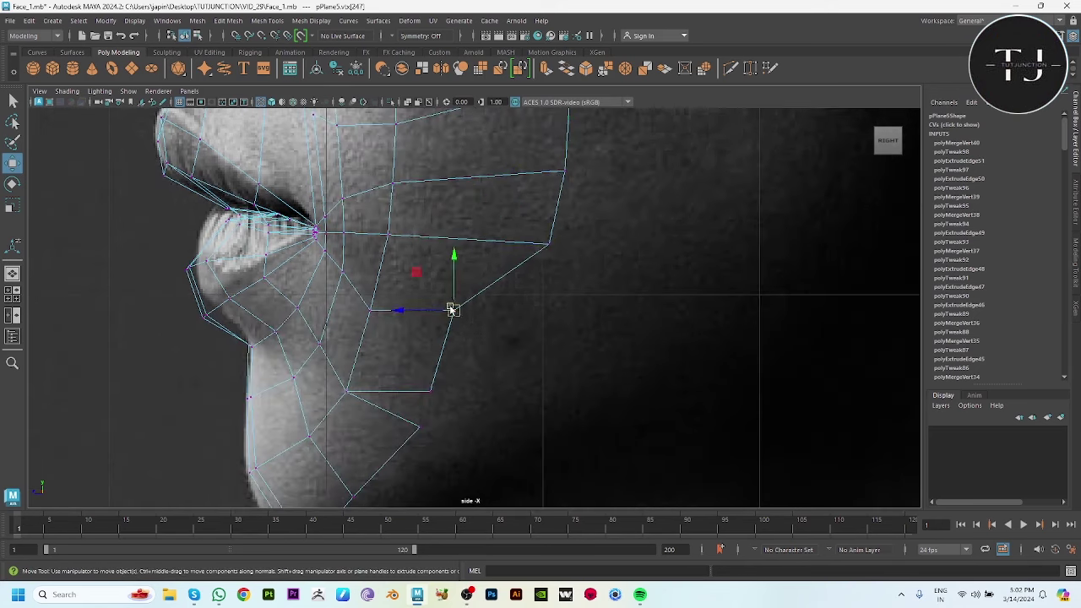
{"action": "left_click_drag", "start_coordinate": [453, 310], "coordinate": [497, 340]}
{"action": "left_click", "coordinate": [429, 391]}
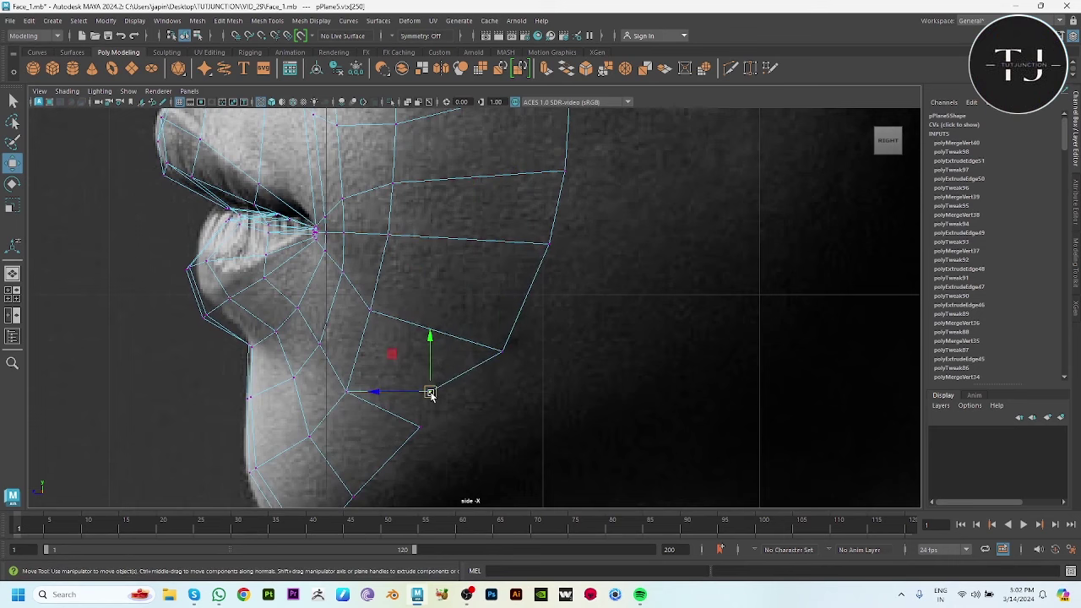
{"action": "left_click_drag", "start_coordinate": [430, 392], "coordinate": [420, 428]}
{"action": "right_click_drag", "start_coordinate": [435, 313], "coordinate": [435, 313], "text": "shift"}
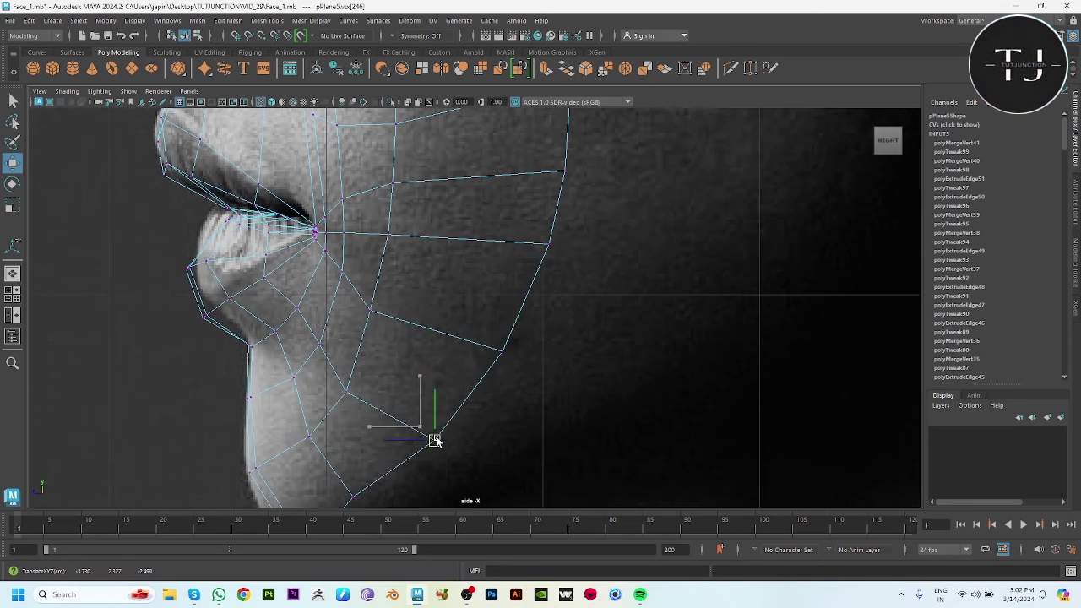
{"action": "middle_click_drag", "start_coordinate": [427, 431], "coordinate": [549, 232], "text": "alt"}
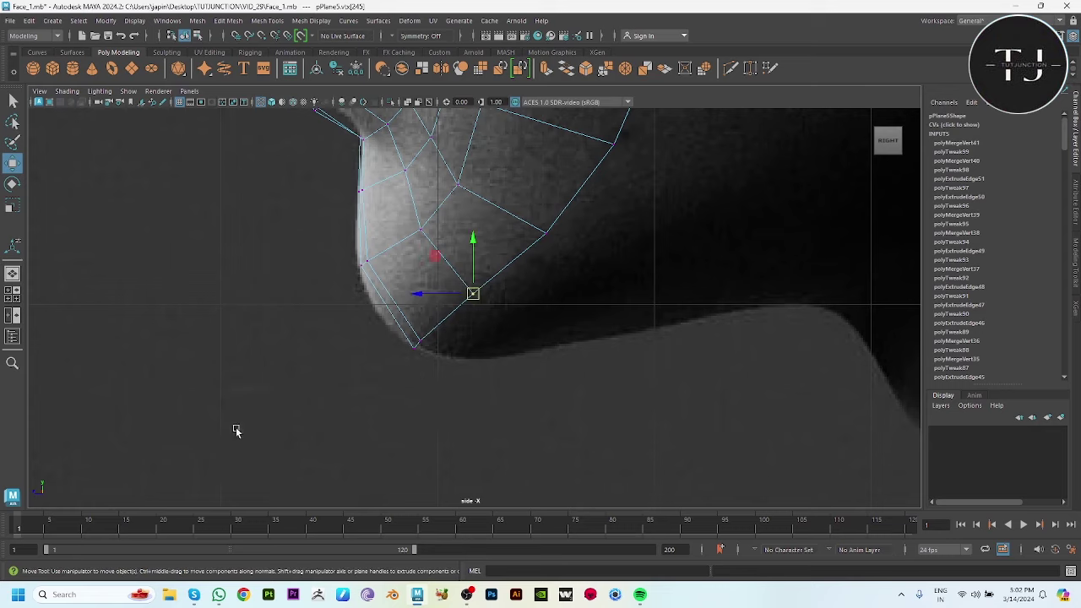
{"action": "key", "text": "space"}
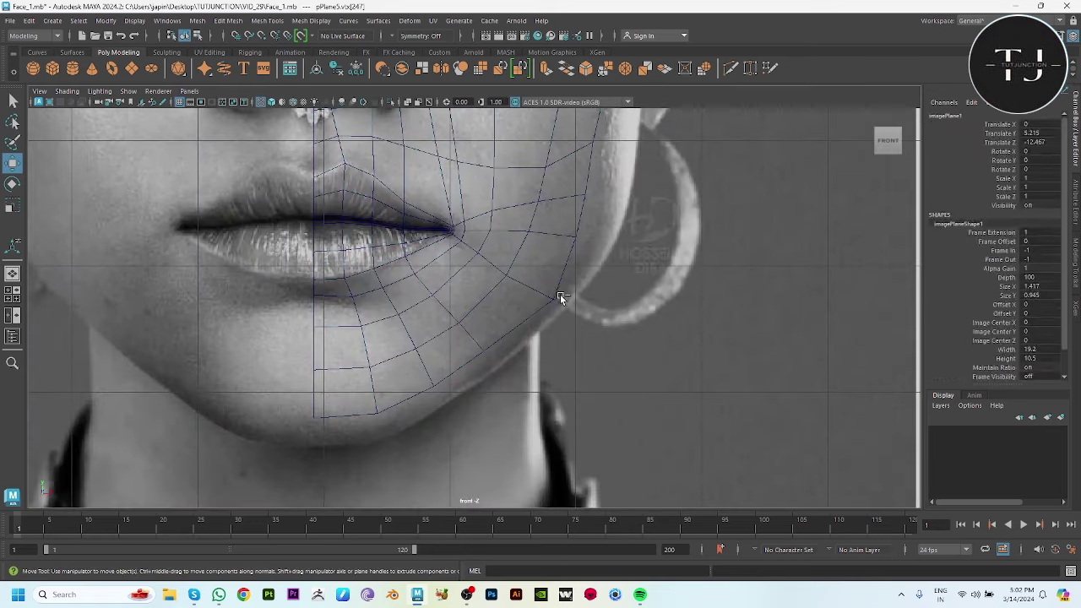
In the front view, align the jaw and cheek-edge vertices with the face outline
{"action": "left_click_drag", "start_coordinate": [553, 298], "coordinate": [546, 301]}
{"action": "middle_click_drag", "start_coordinate": [535, 301], "coordinate": [536, 363], "text": "alt"}
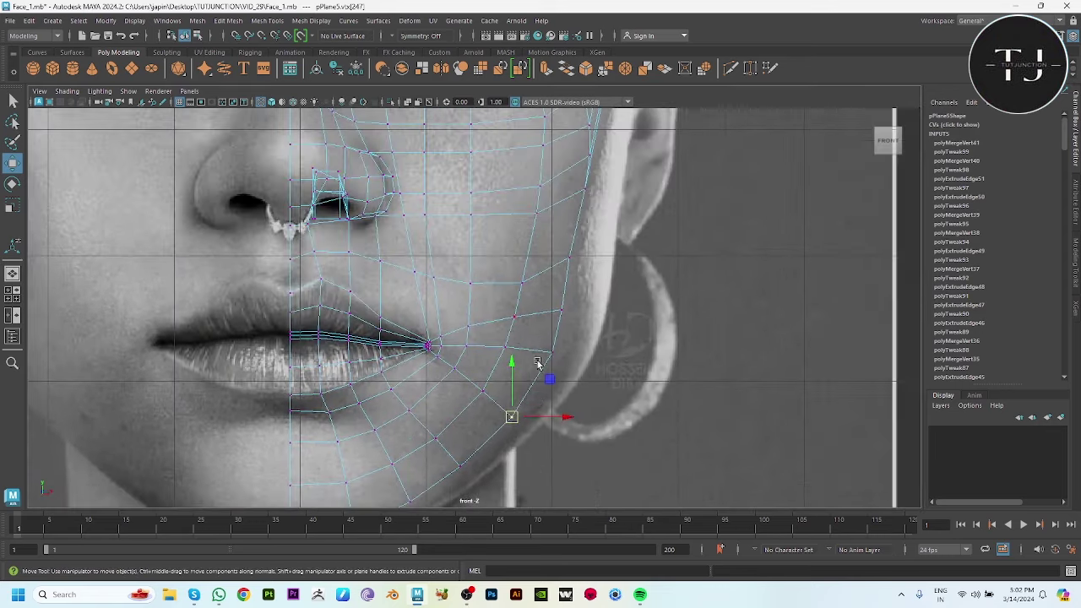
{"action": "left_click_drag", "start_coordinate": [551, 351], "coordinate": [550, 346]}
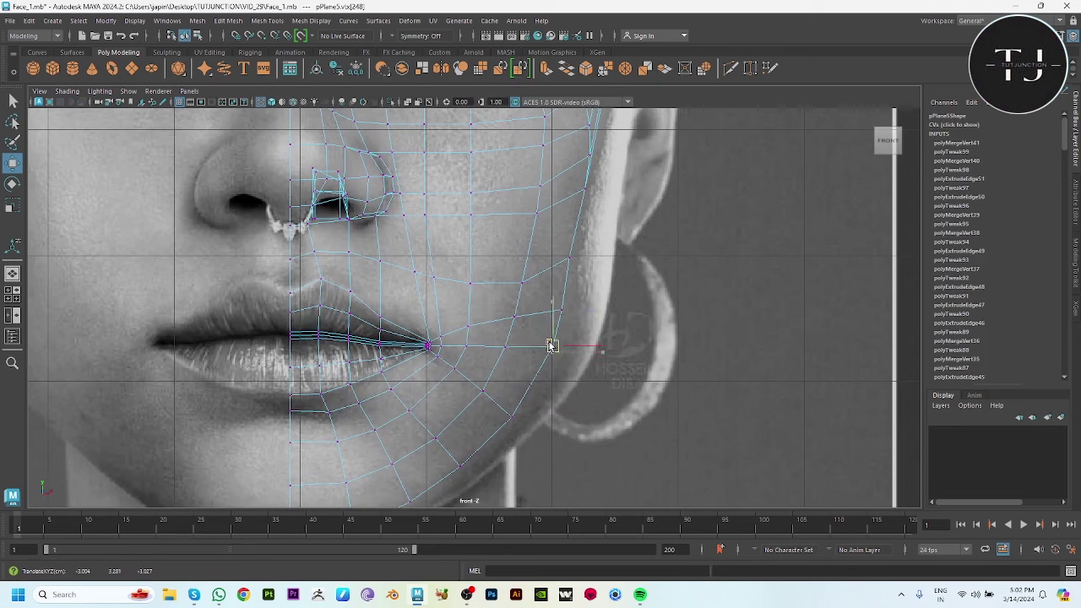
{"action": "left_click", "coordinate": [568, 255]}
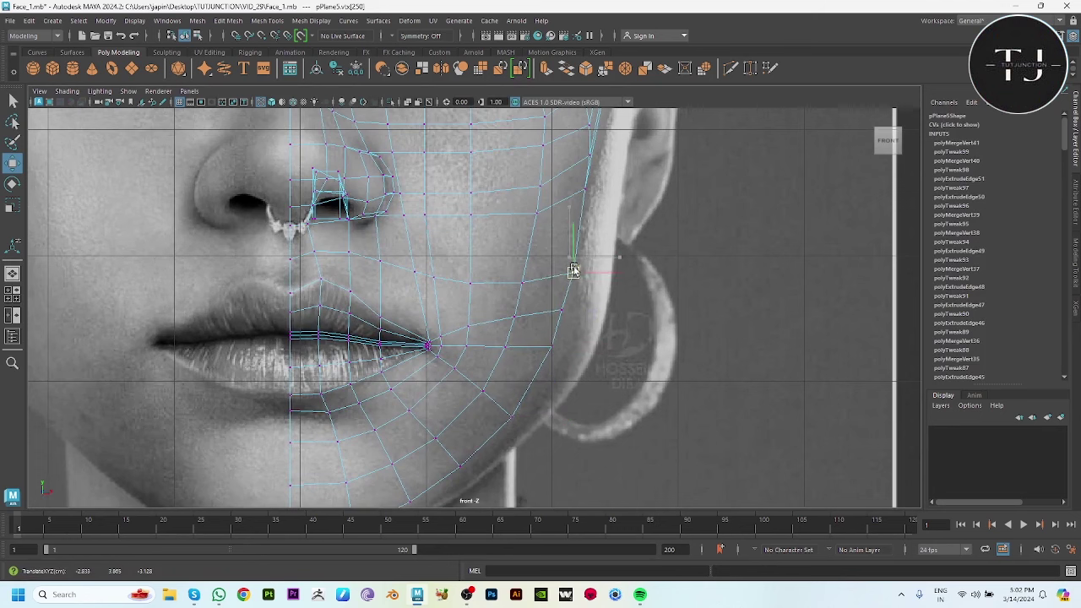
{"action": "left_click_drag", "start_coordinate": [568, 275], "coordinate": [562, 308]}
{"action": "middle_click_drag", "start_coordinate": [564, 309], "coordinate": [578, 366], "text": "alt"}
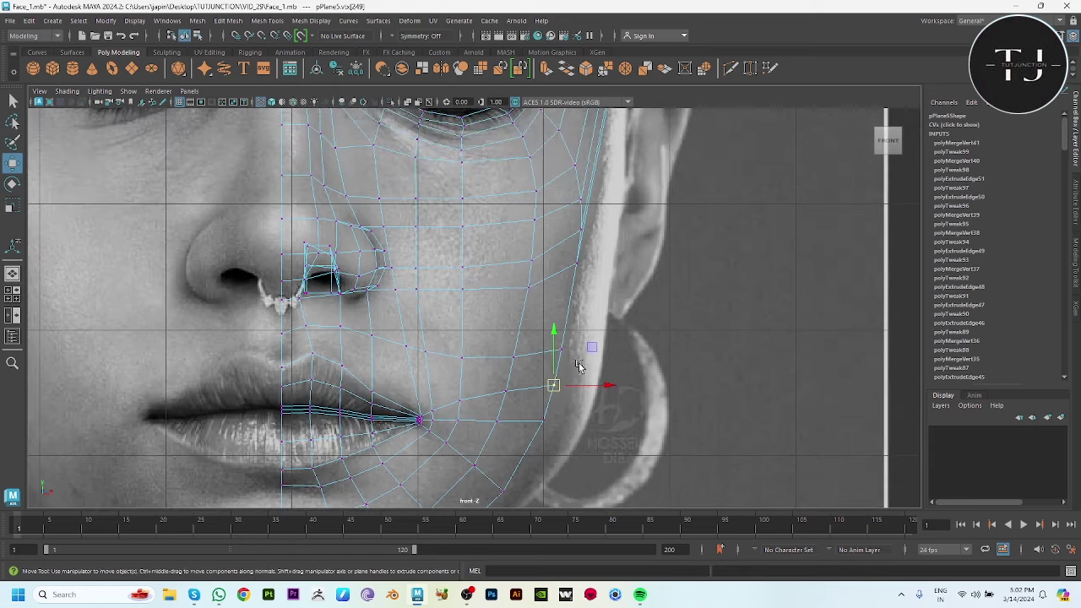
{"action": "left_click_drag", "start_coordinate": [577, 264], "coordinate": [584, 274]}
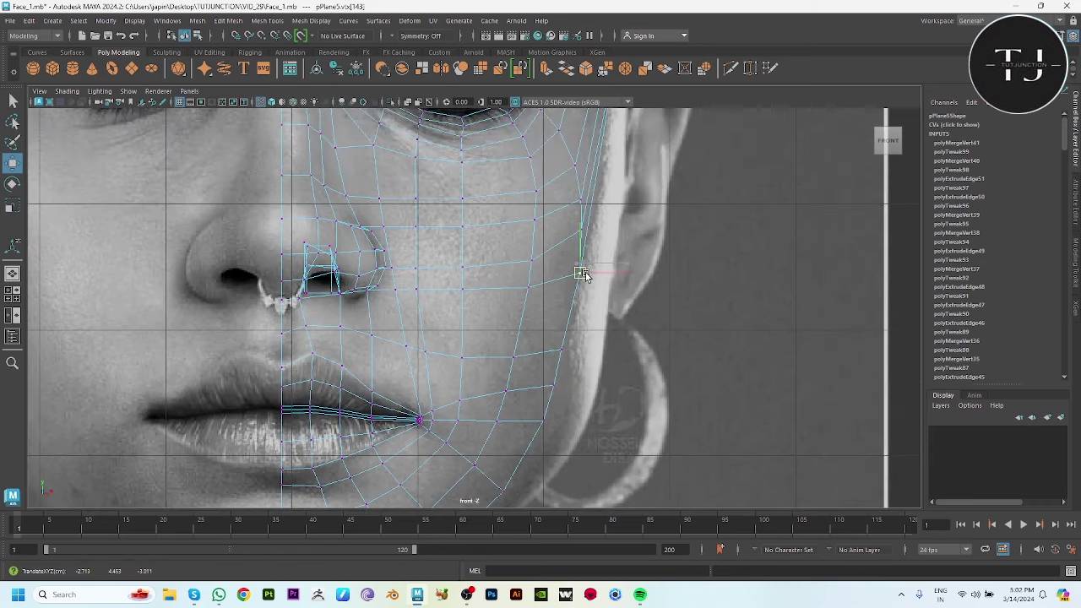
{"action": "middle_click_drag", "start_coordinate": [591, 267], "coordinate": [589, 367], "text": "alt"}
In perspective, clear the vertex selection and select the whole pPlane5 half-face mesh
{"action": "key", "text": "space"}
{"action": "key", "text": "space"}
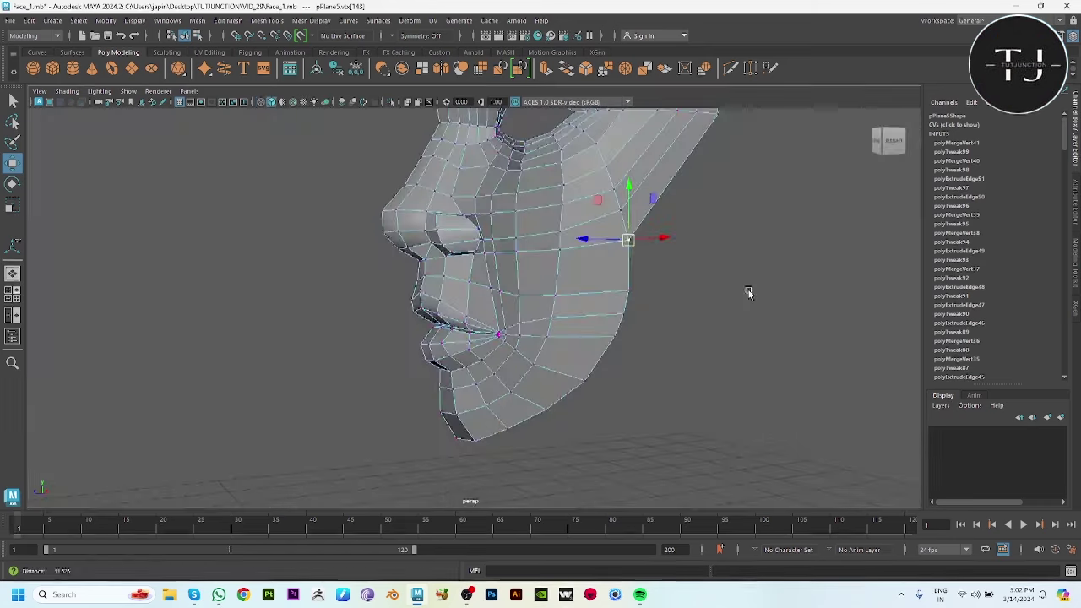
{"action": "left_click_drag", "start_coordinate": [748, 294], "coordinate": [572, 316], "text": "alt"}
{"action": "left_click", "coordinate": [700, 236]}
{"action": "mouse_move", "coordinate": [700, 236]}
{"action": "left_mouse_down", "text": "alt"}
{"action": "mouse_move", "coordinate": [563, 253]}
{"action": "mouse_move", "coordinate": [569, 285]}
{"action": "mouse_move", "coordinate": [661, 298]}
{"action": "mouse_move", "coordinate": [665, 279]}
{"action": "mouse_move", "coordinate": [603, 304]}
{"action": "left_mouse_up", "text": "alt"}
{"action": "scroll", "coordinate": [571, 346], "scroll_direction": "up", "scroll_amount": 2}
{"action": "left_click", "coordinate": [588, 342]}
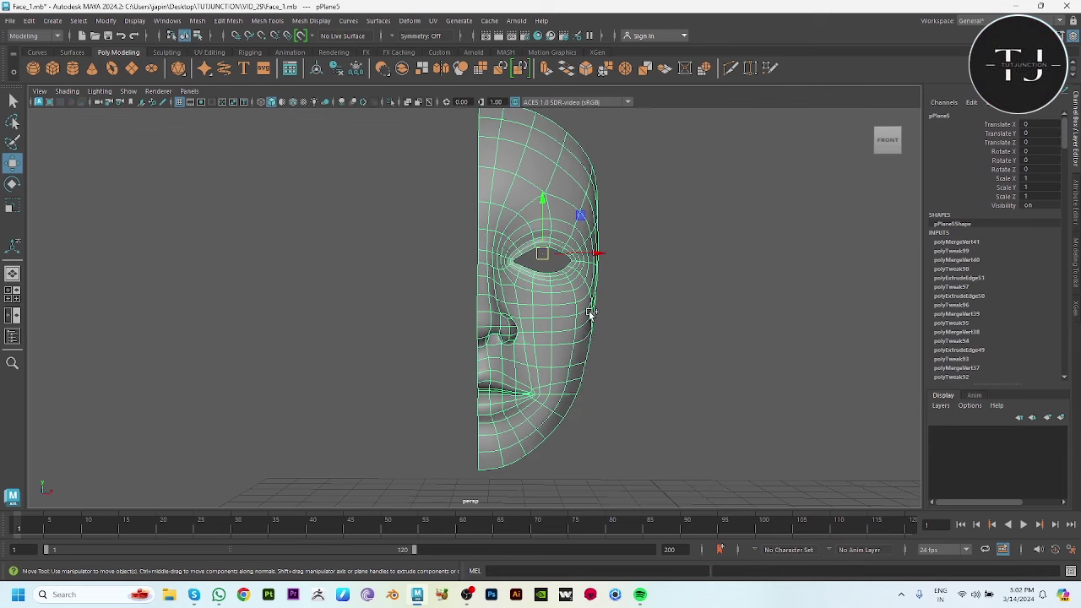
Duplicate Special pPlane5 with Scale X -1 and slide the copy to the other side
{"action": "key", "text": "ctrl+shift+d"}
{"action": "mouse_move", "coordinate": [490, 254]}
{"action": "left_mouse_down"}
{"action": "mouse_move", "coordinate": [357, 254]}
{"action": "mouse_move", "coordinate": [385, 265]}
{"action": "left_mouse_up"}
{"action": "left_click", "coordinate": [697, 407]}
{"action": "mouse_move", "coordinate": [696, 407]}
{"action": "left_mouse_down", "text": "alt"}
{"action": "mouse_move", "coordinate": [647, 366]}
{"action": "mouse_move", "coordinate": [689, 451]}
{"action": "left_mouse_up", "text": "alt"}
Nudge the mirrored pPlane6 along X to close the centre seam
{"action": "left_click", "coordinate": [402, 366]}
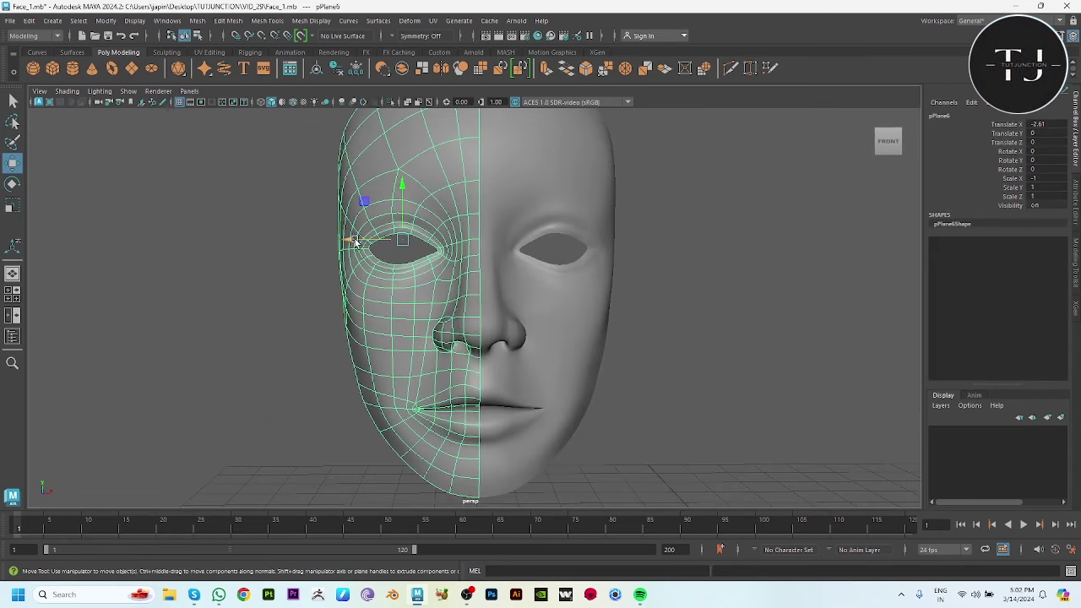
{"action": "left_click_drag", "start_coordinate": [354, 241], "coordinate": [353, 243]}
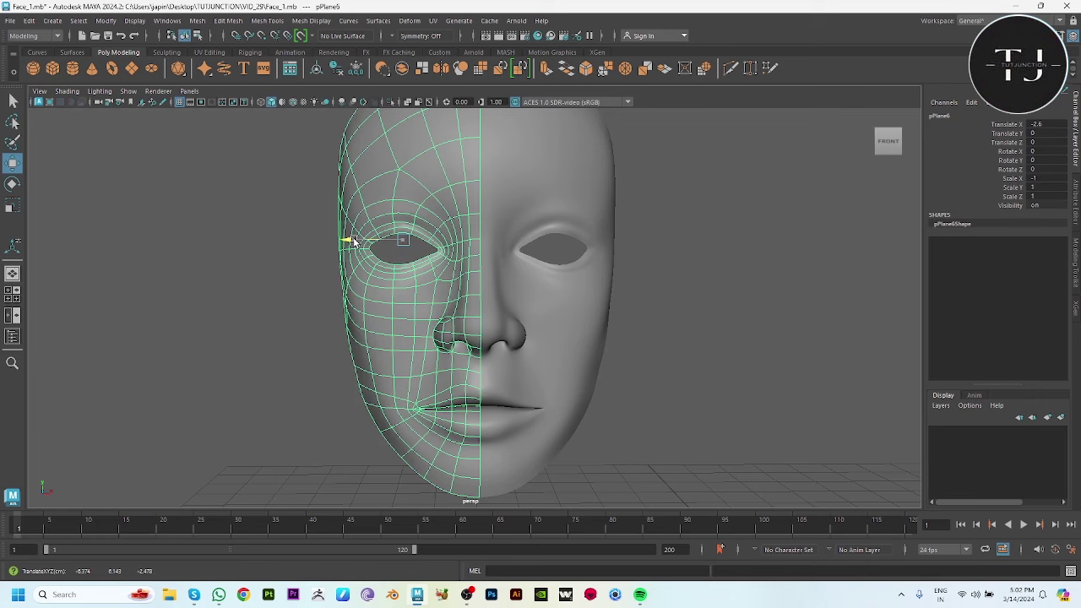
{"action": "left_click", "coordinate": [748, 364]}
{"action": "left_click_drag", "start_coordinate": [755, 393], "coordinate": [581, 382], "text": "alt"}
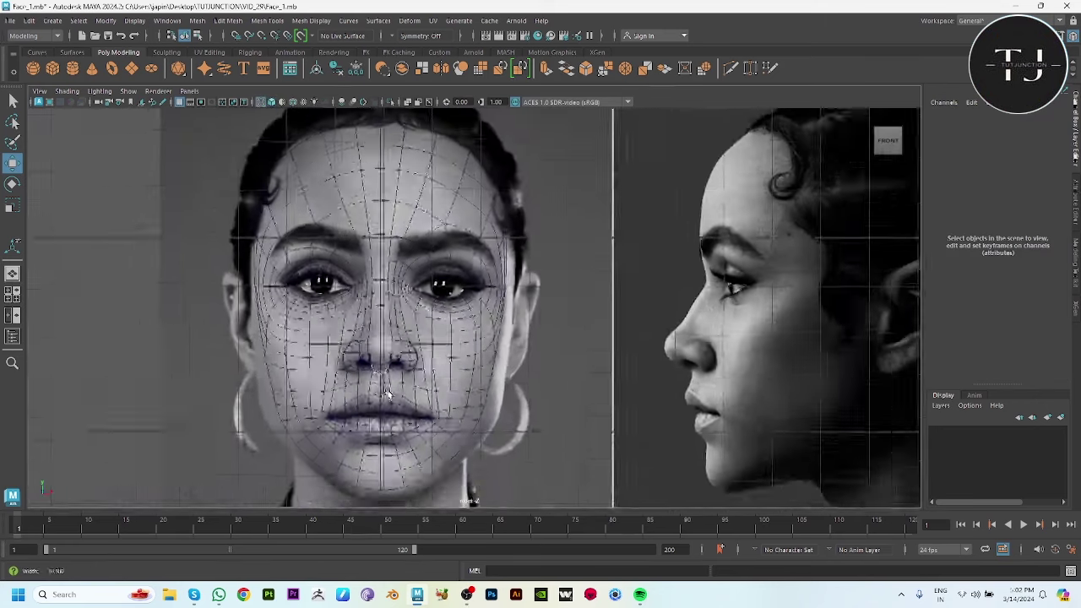
{"action": "key", "text": "5"}
{"action": "key", "text": "alt+a"}
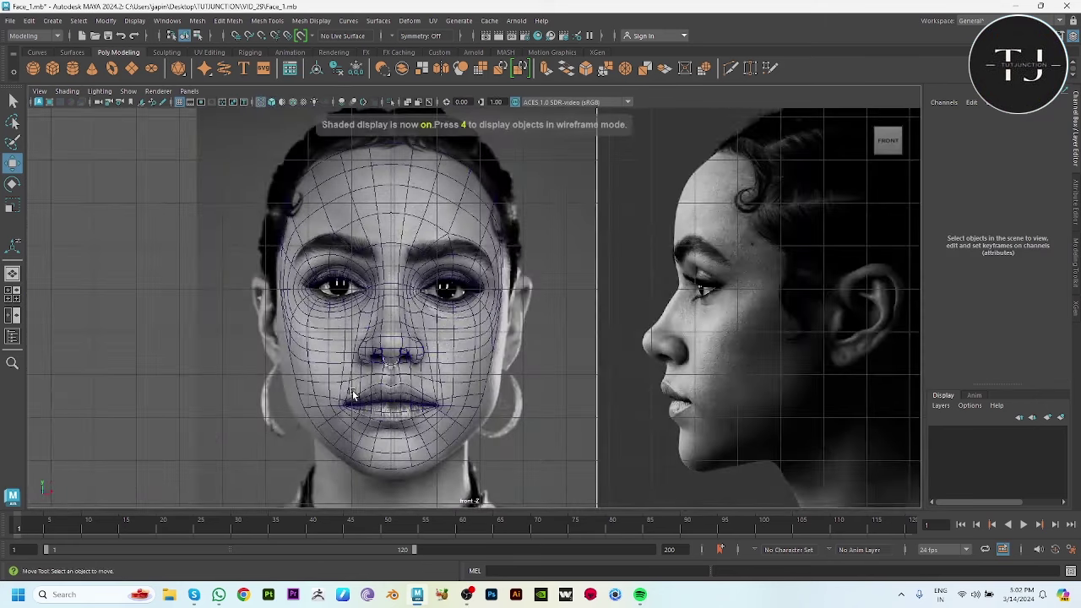
{"action": "key", "text": "5"}
{"action": "key", "text": "4"}
{"action": "key", "text": "5"}
{"action": "key", "text": "4"}
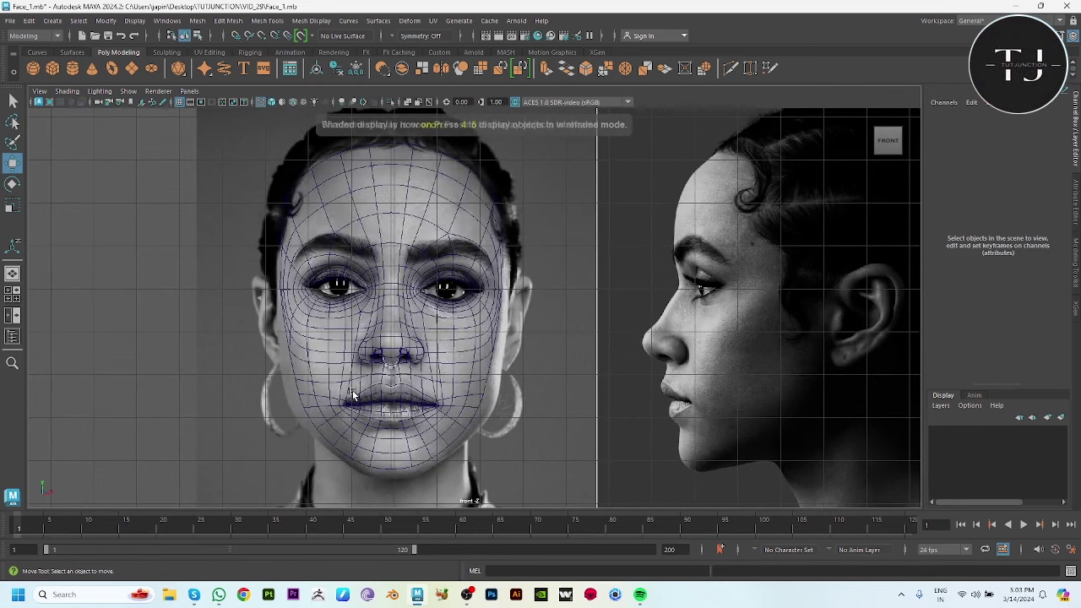
{"action": "key", "text": "5"}
{"action": "key", "text": "4"}
{"action": "key", "text": "5"}
{"action": "key", "text": "4"}
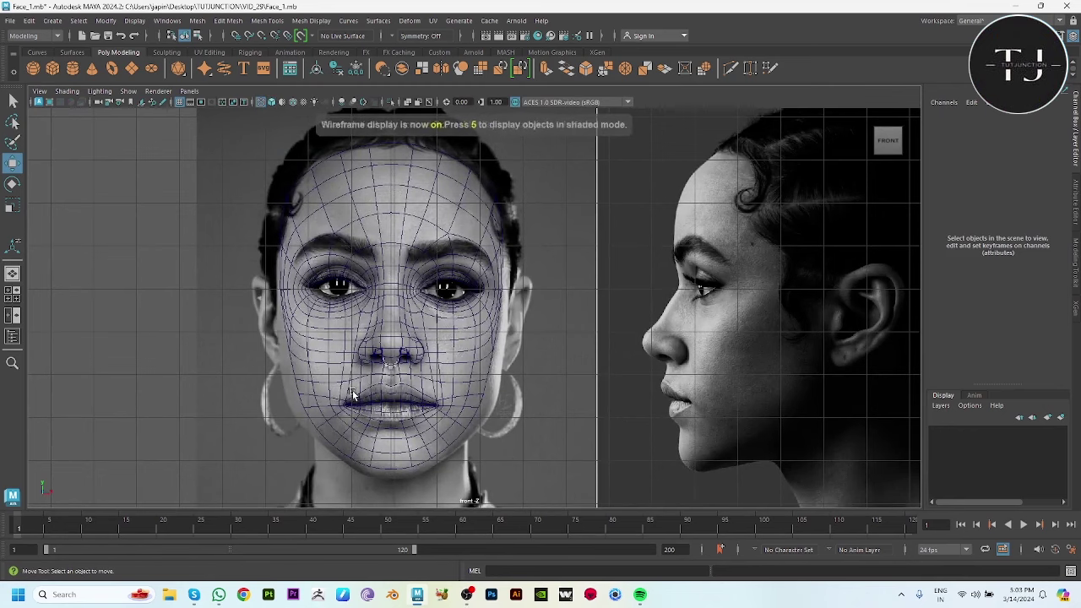
{"action": "key", "text": "5"}
{"action": "key", "text": "4"}
{"action": "key", "text": "5"}
{"action": "key", "text": "4"}
{"action": "key", "text": "5"}
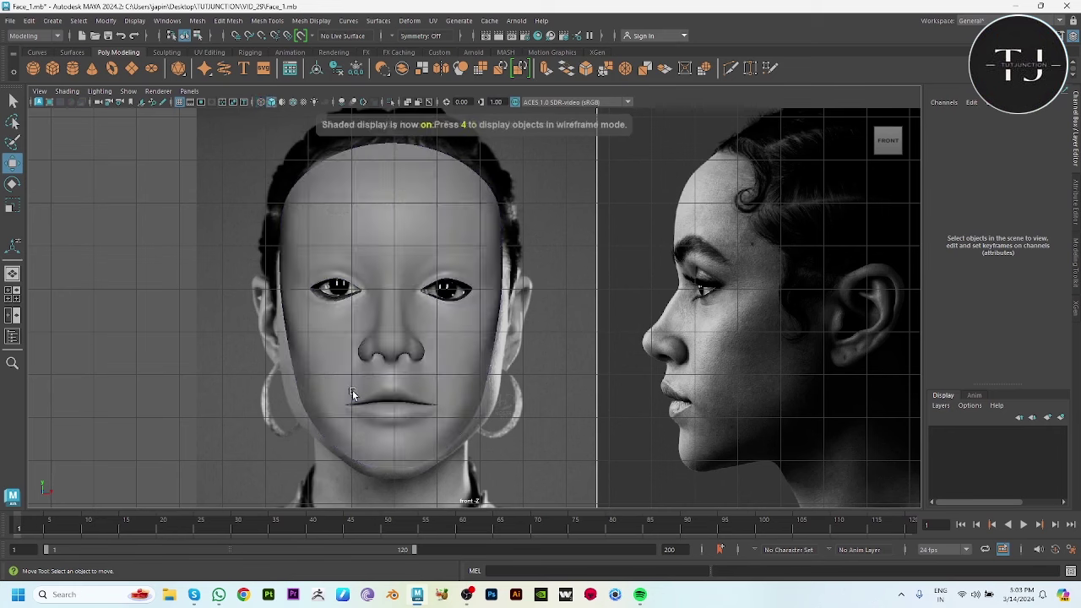
{"action": "key", "text": "4"}
{"action": "key", "text": "space"}
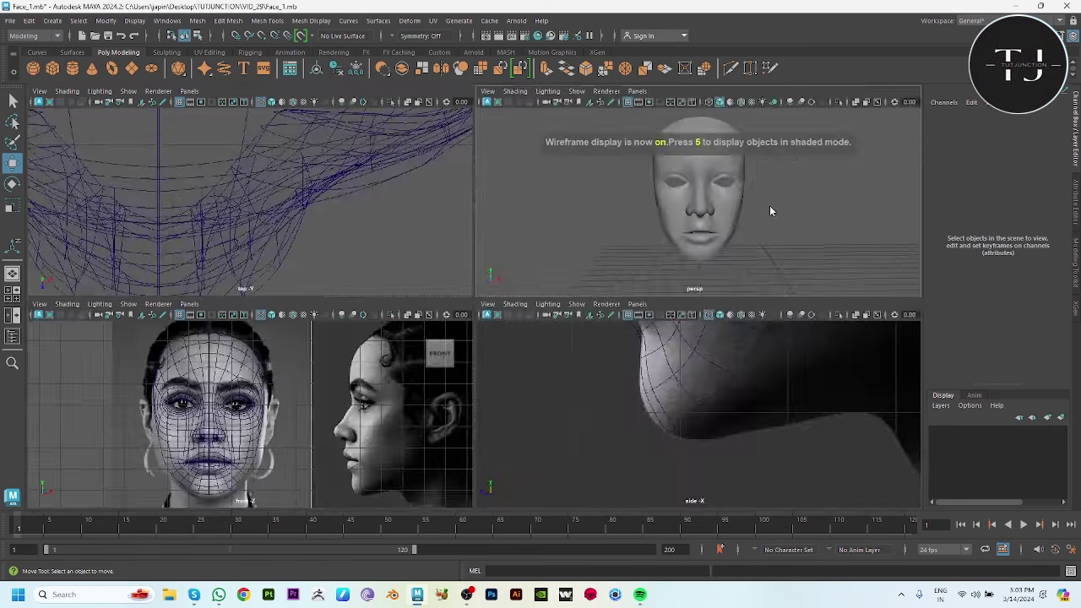
{"action": "key", "text": "space"}
{"action": "mouse_move", "coordinate": [632, 294]}
{"action": "left_mouse_down", "text": "alt"}
{"action": "mouse_move", "coordinate": [572, 385]}
{"action": "mouse_move", "coordinate": [652, 447]}
{"action": "mouse_move", "coordinate": [673, 434]}
{"action": "mouse_move", "coordinate": [663, 422]}
{"action": "mouse_move", "coordinate": [695, 424]}
{"action": "mouse_move", "coordinate": [681, 416]}
{"action": "mouse_move", "coordinate": [695, 434]}
{"action": "mouse_move", "coordinate": [591, 427]}
{"action": "left_mouse_up", "text": "alt"}
{"action": "left_click", "coordinate": [557, 345]}
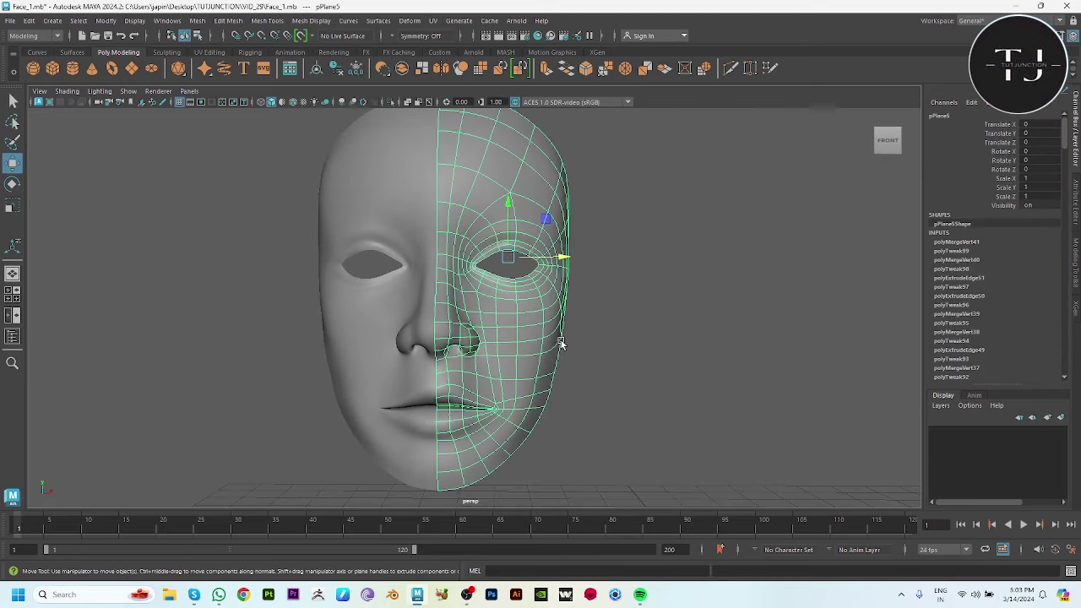